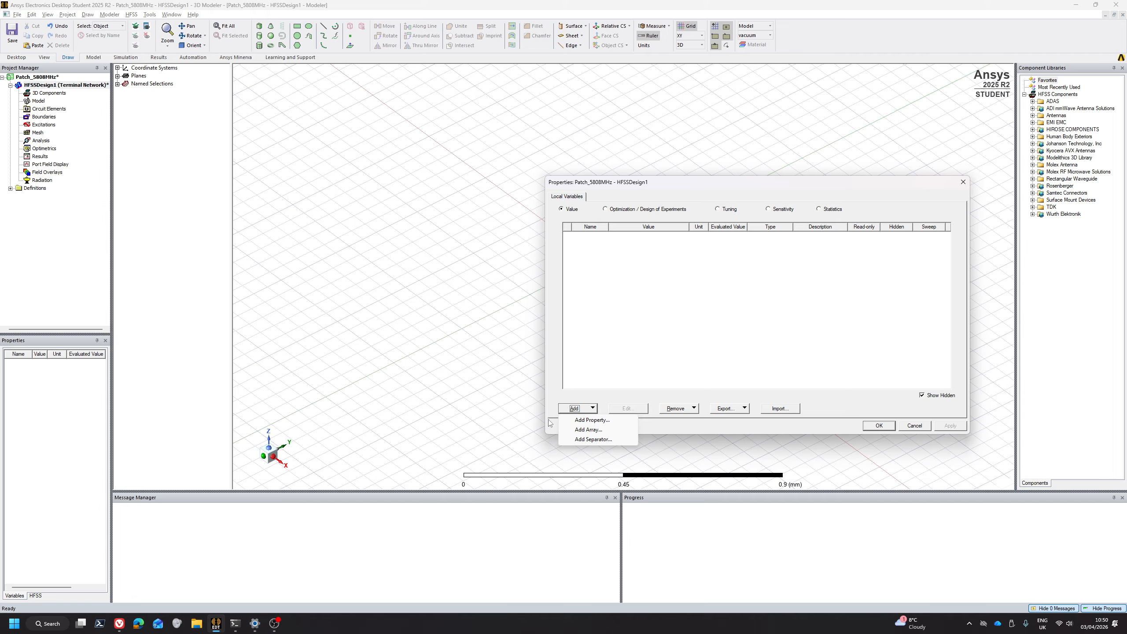
Import the local design variables from the CSV file in the HFSS folder under Documents.
left_click(778, 409)
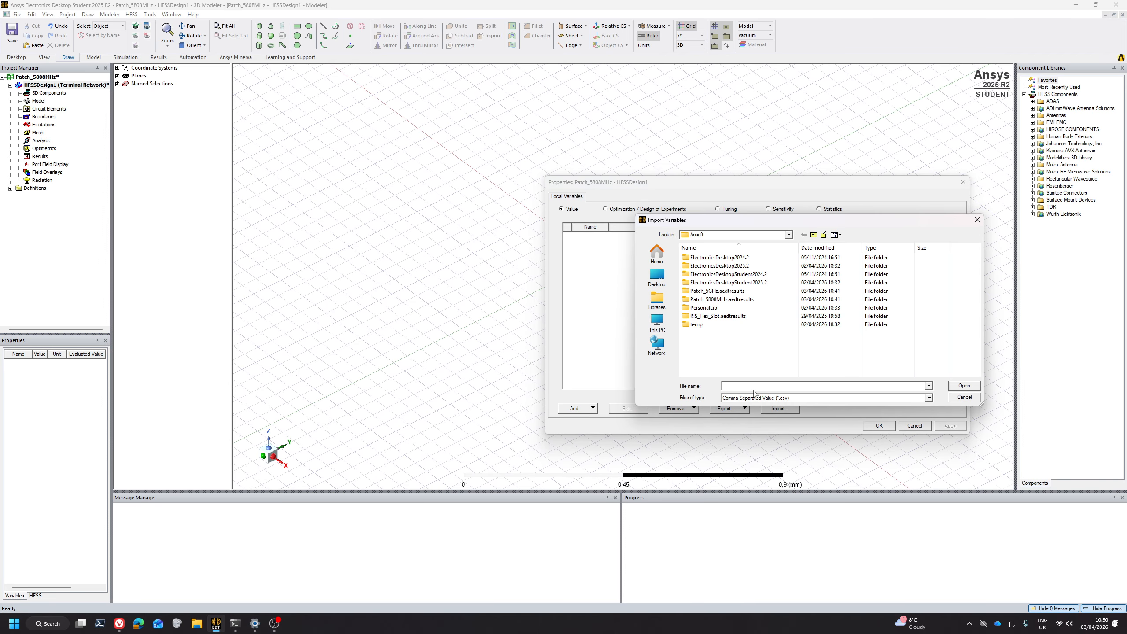
left_click(813, 234)
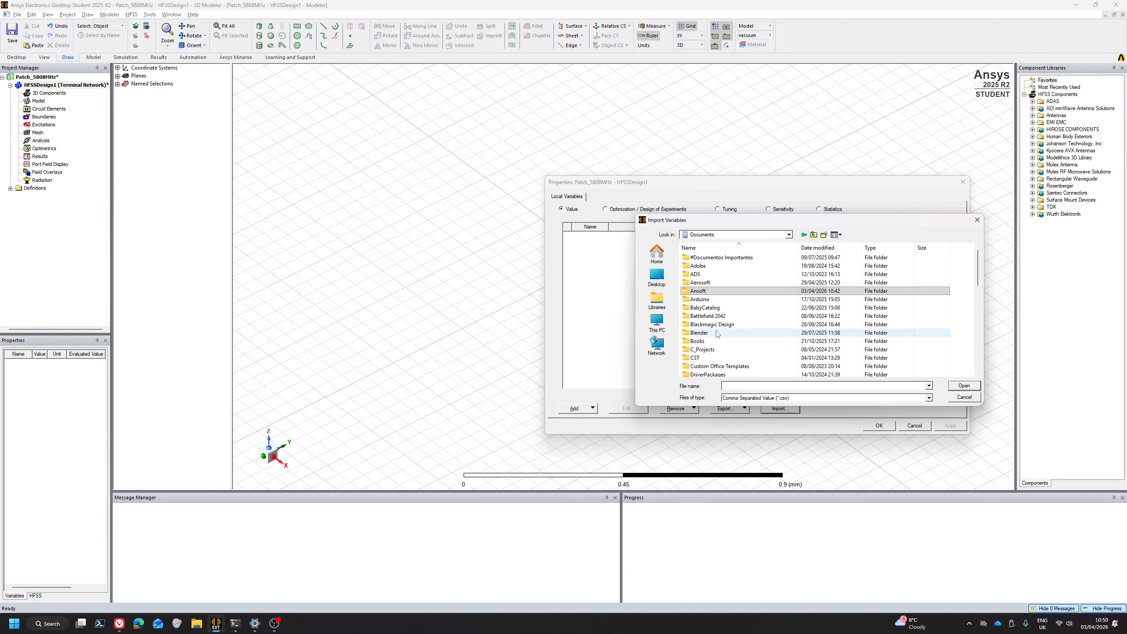
scroll(717, 334, "down", 3)
left_click(699, 341)
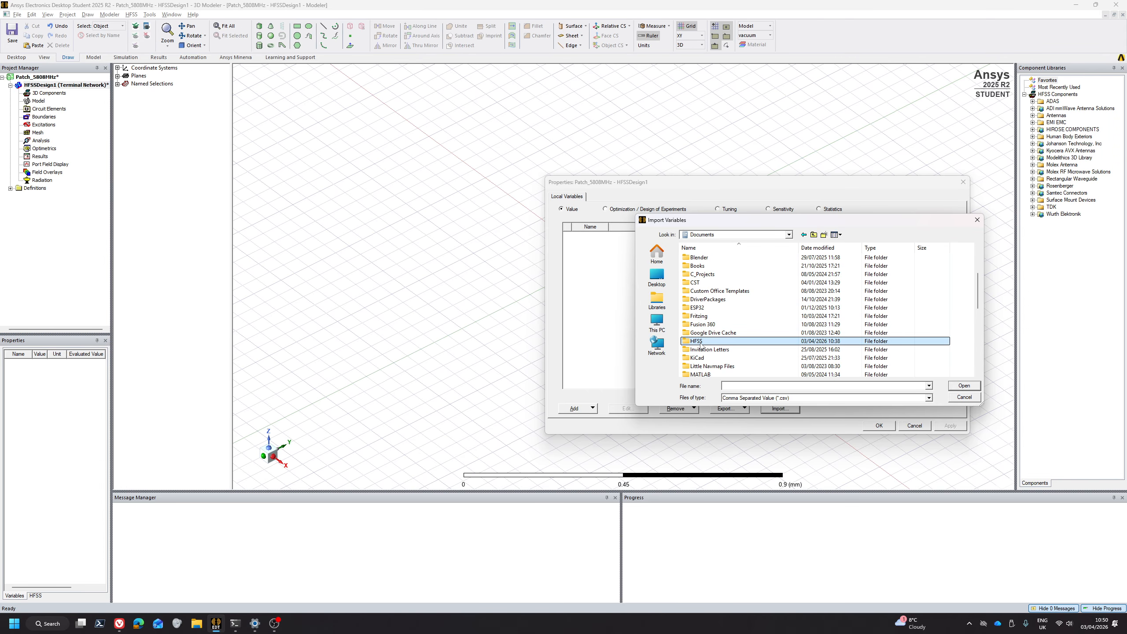
double_click(699, 342)
double_click(706, 258)
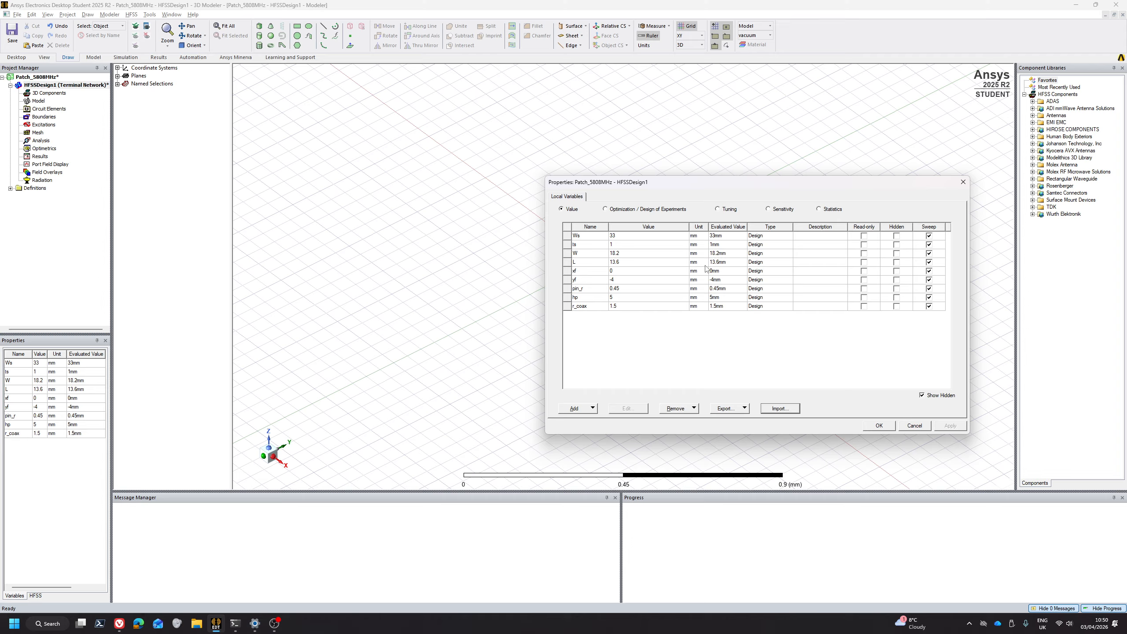
left_click_drag(684, 184, 427, 150)
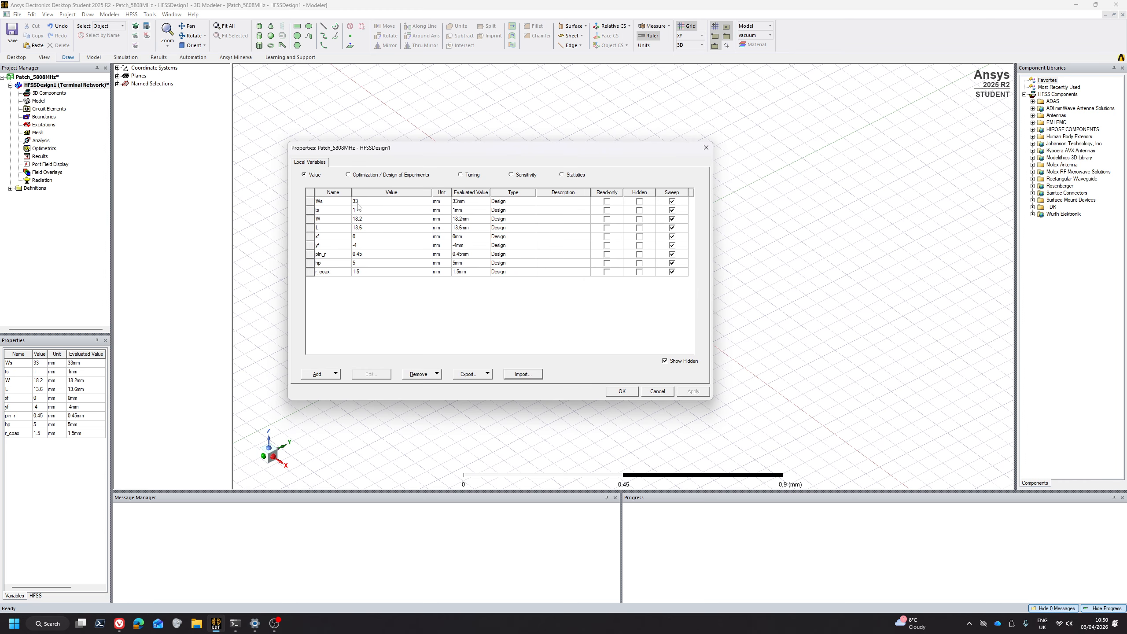
Set ts to 0.813 mm, and set W to 17.45 mm after checking the calculated patch width in the PowerShell terminal.
left_click(330, 212)
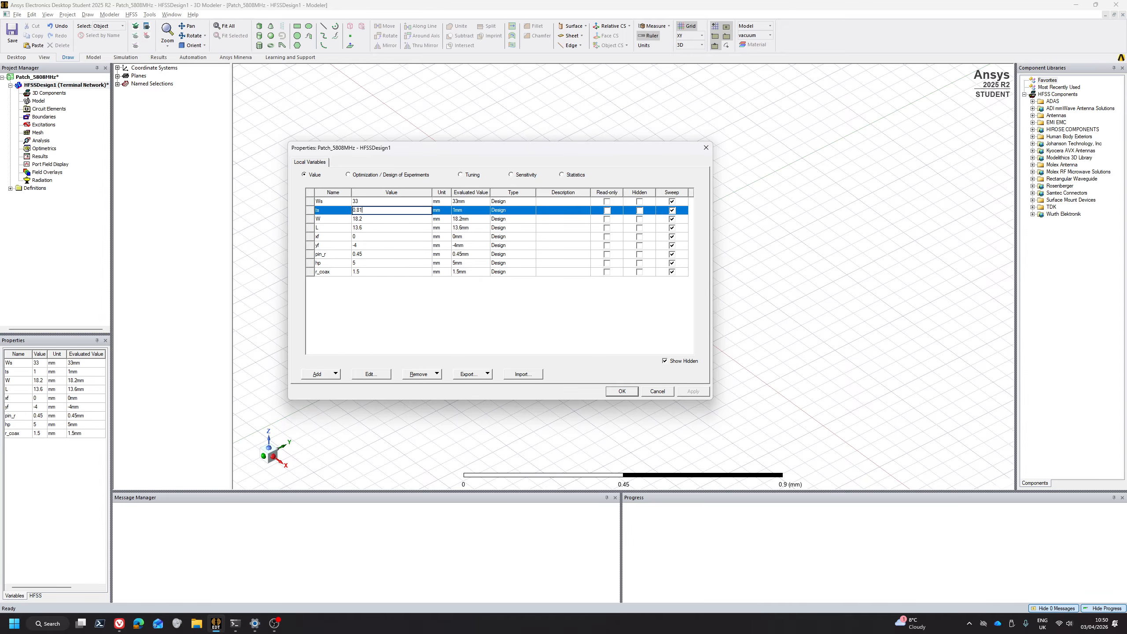
key("Return")
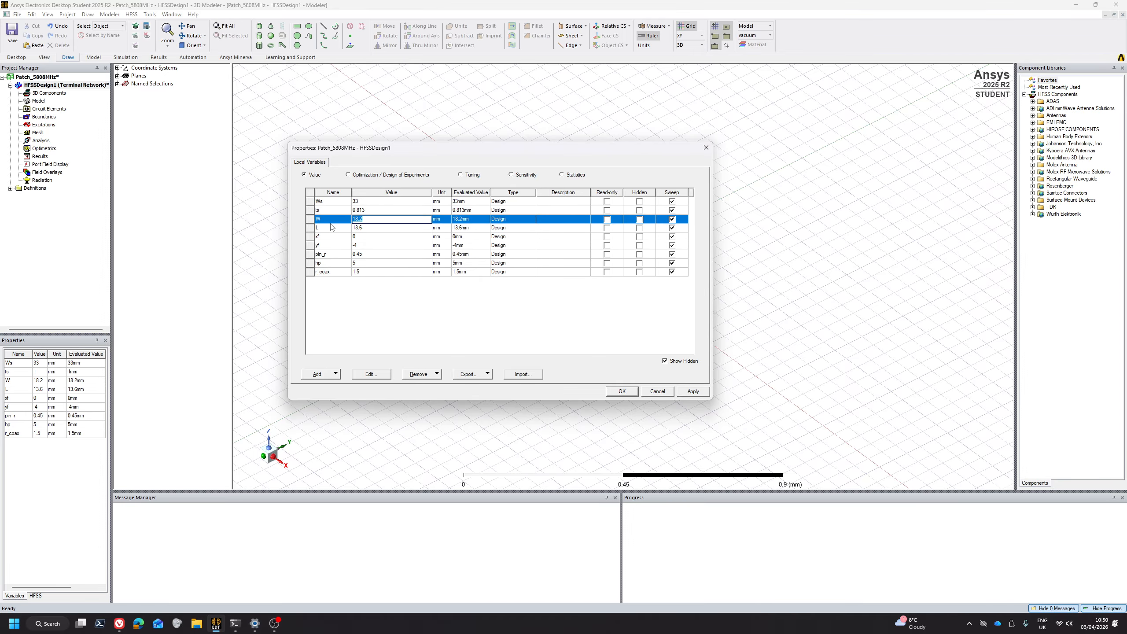
key("alt+Tab")
scroll(101, 299, "down", 2)
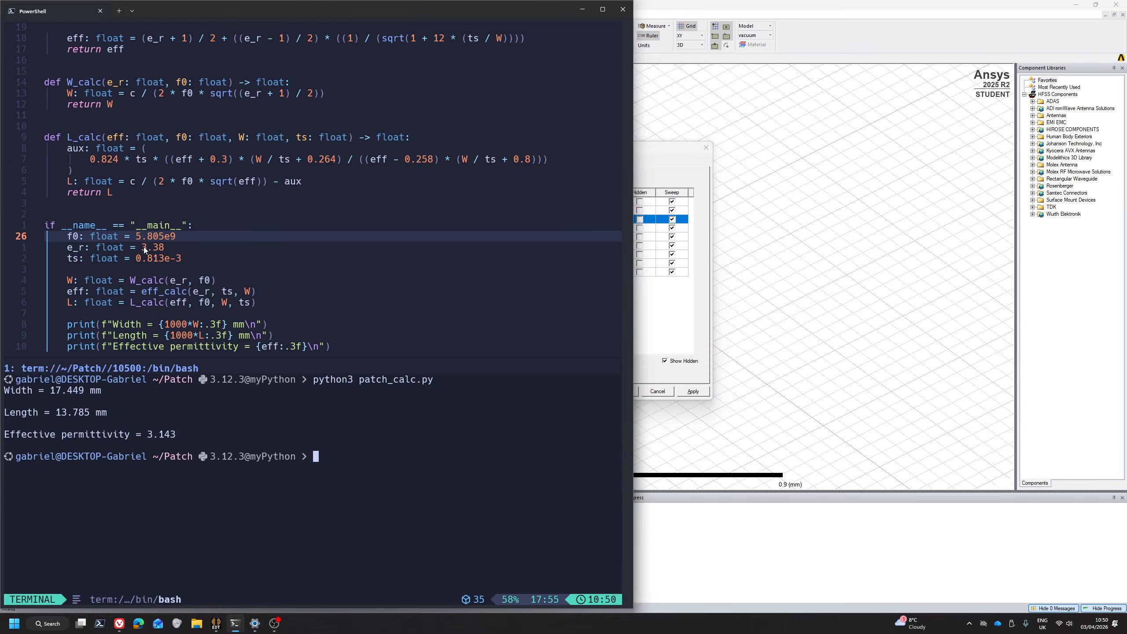
scroll(135, 261, "down", 1)
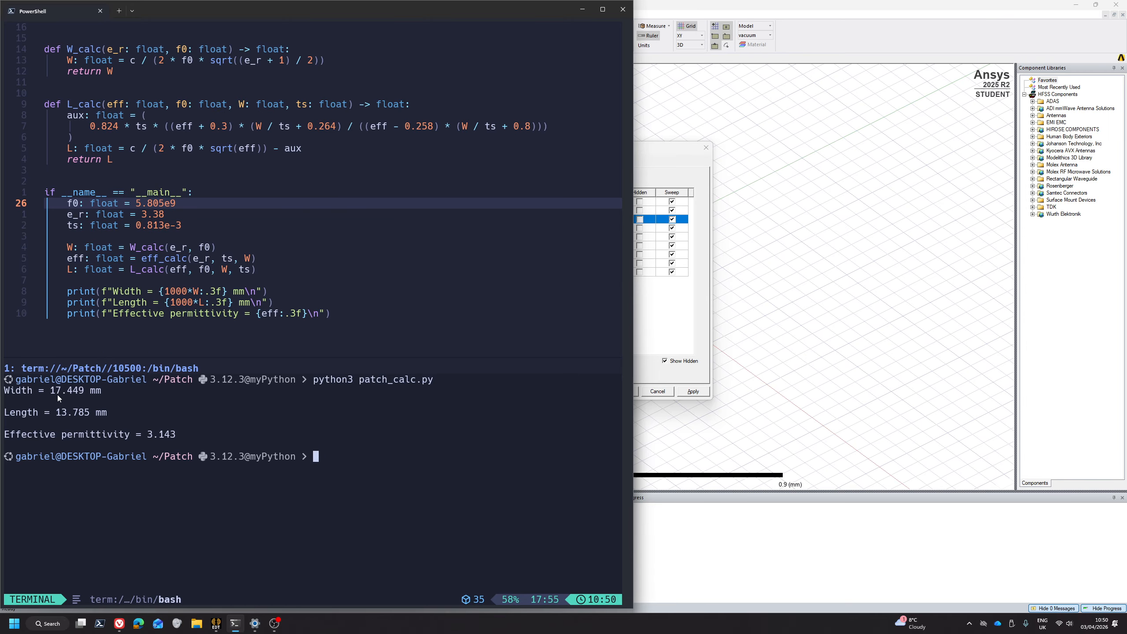
key("alt+Tab")
type("17")
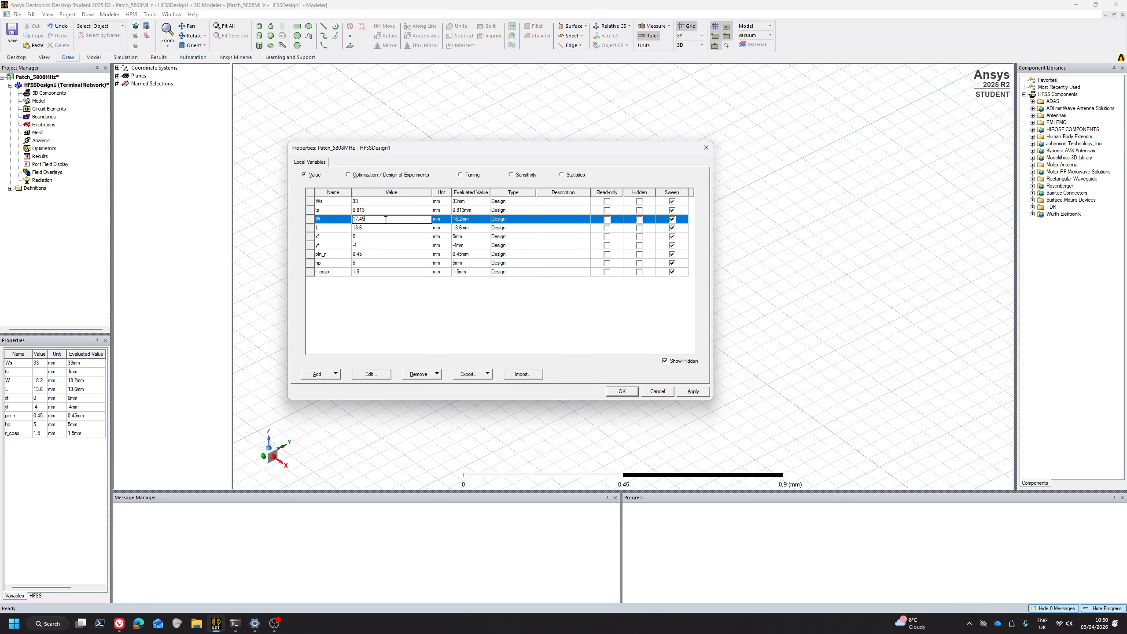
Check the calculated patch length in the PowerShell terminal, set L to 13.78 mm, and accept the design variables.
key("alt+Tab")
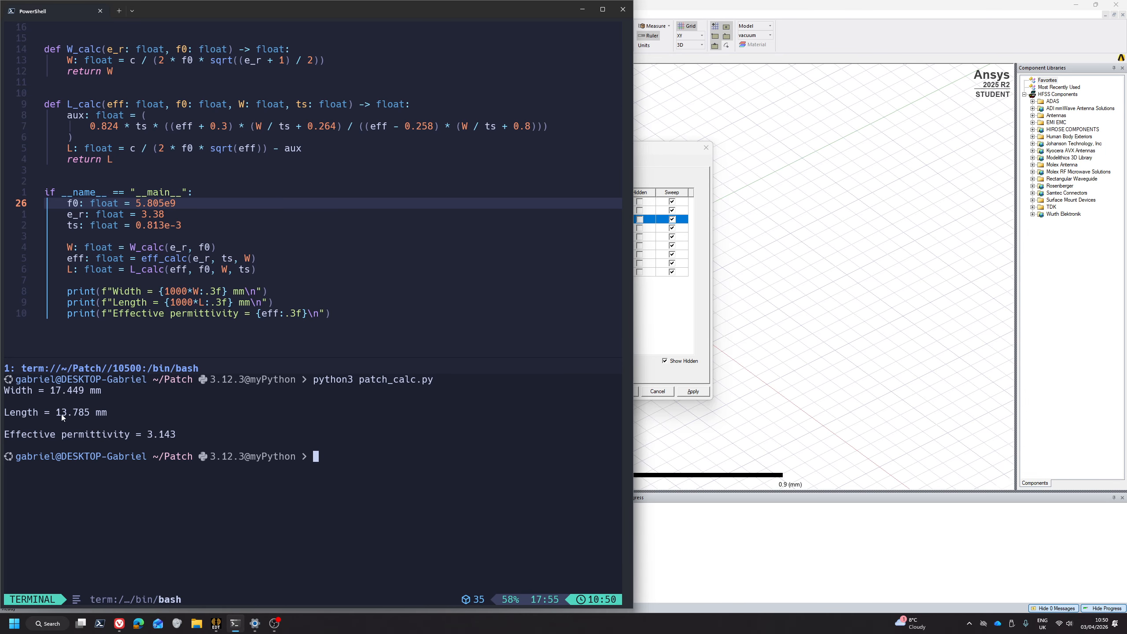
key("alt+Tab")
key("alt+Tab")
key("alt+Tab")
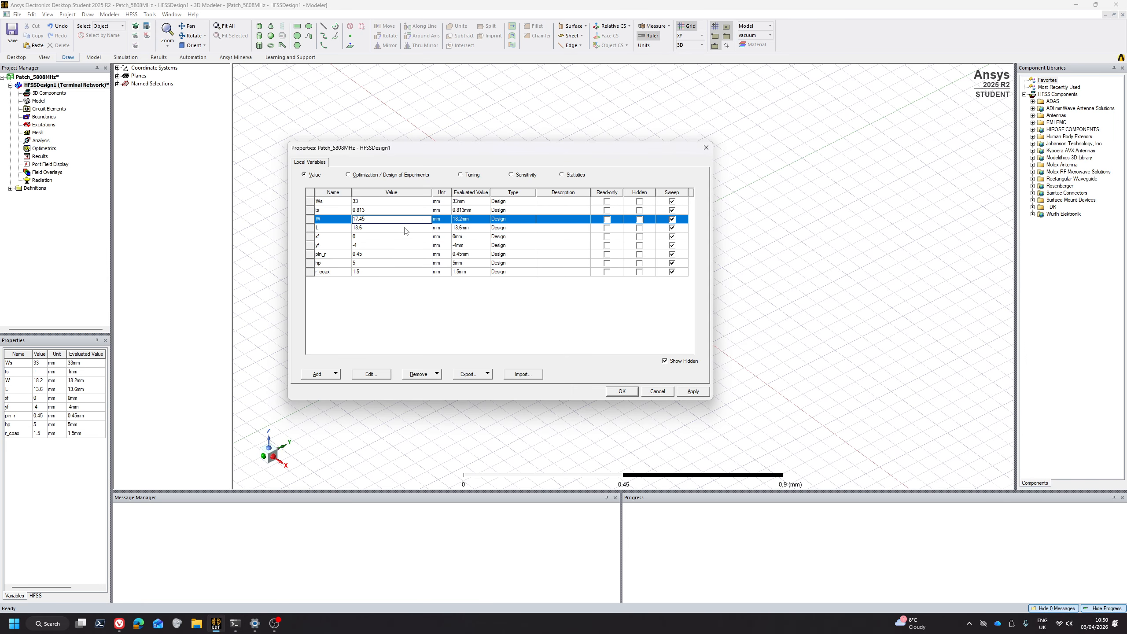
left_click(371, 228)
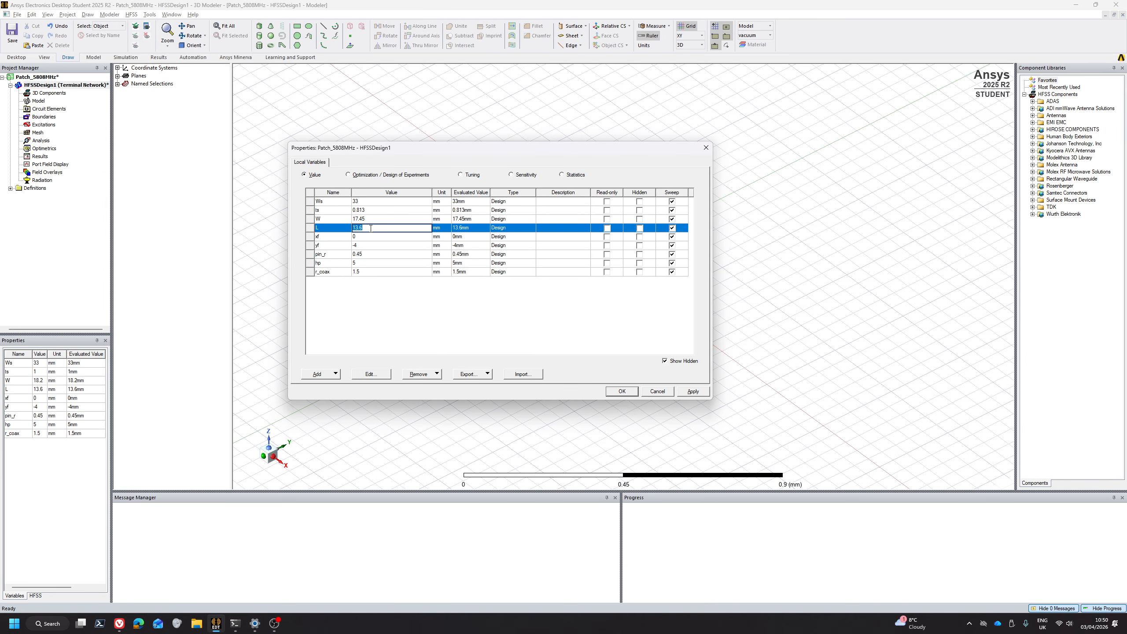
type("13")
left_click(310, 239)
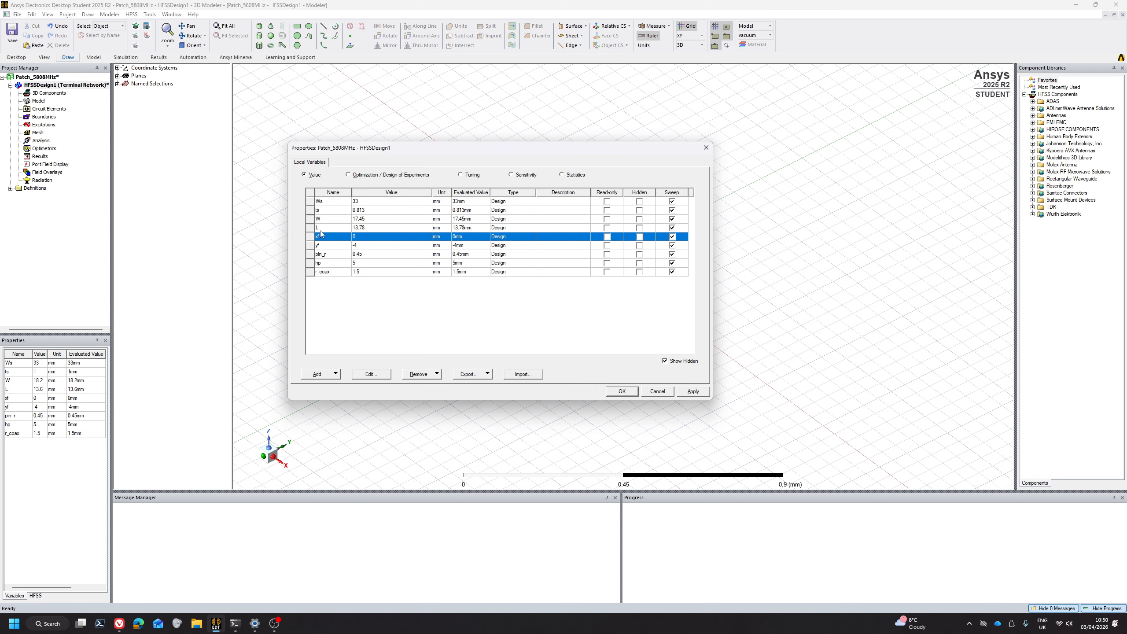
left_click_drag(398, 155, 251, 198)
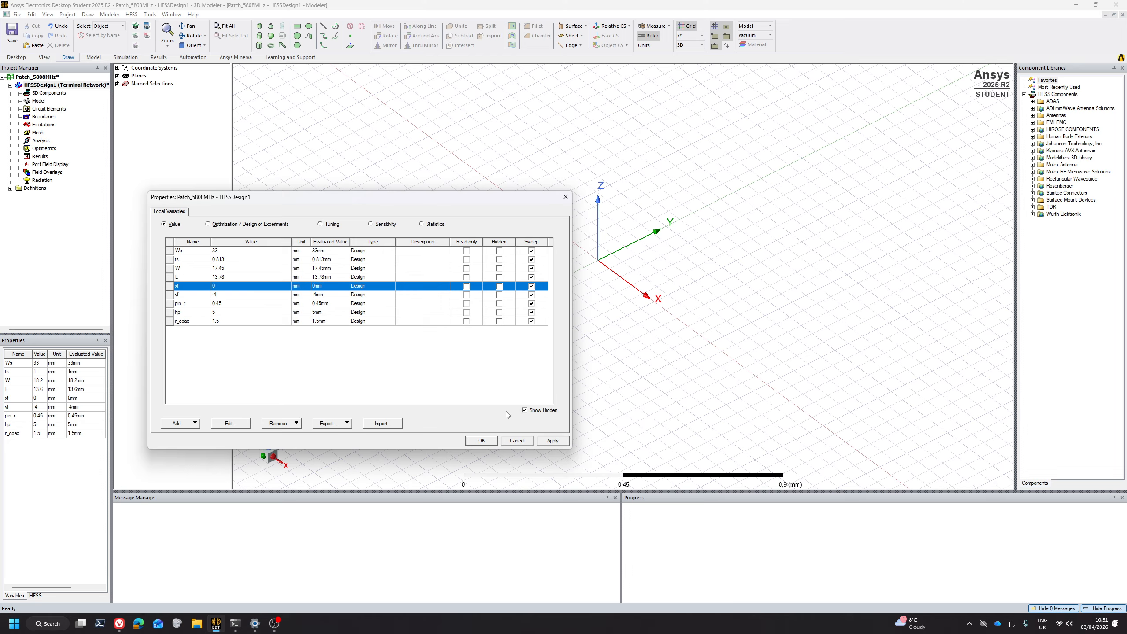
left_click(482, 441)
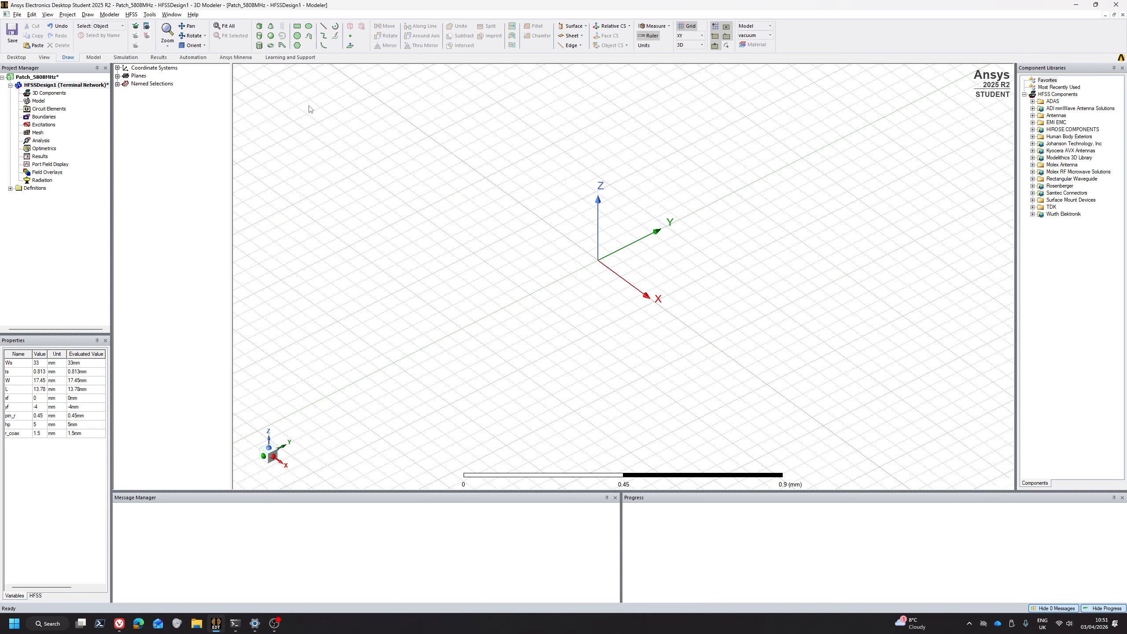
Change the HFSS design's solution type option to Modal network analysis.
left_click(261, 27)
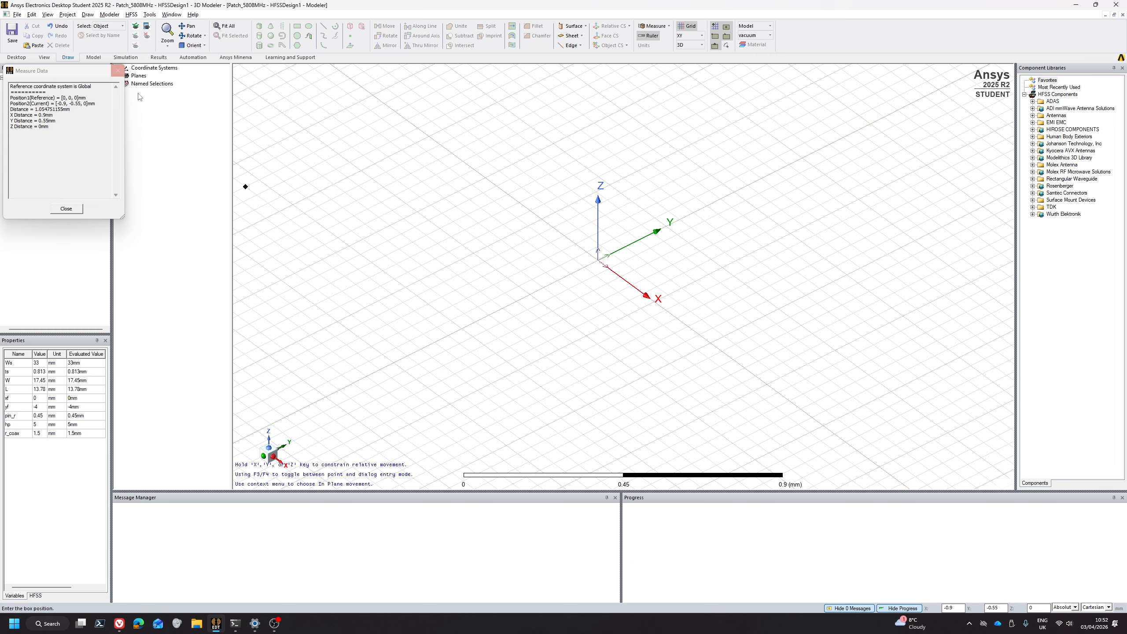
left_click(118, 71)
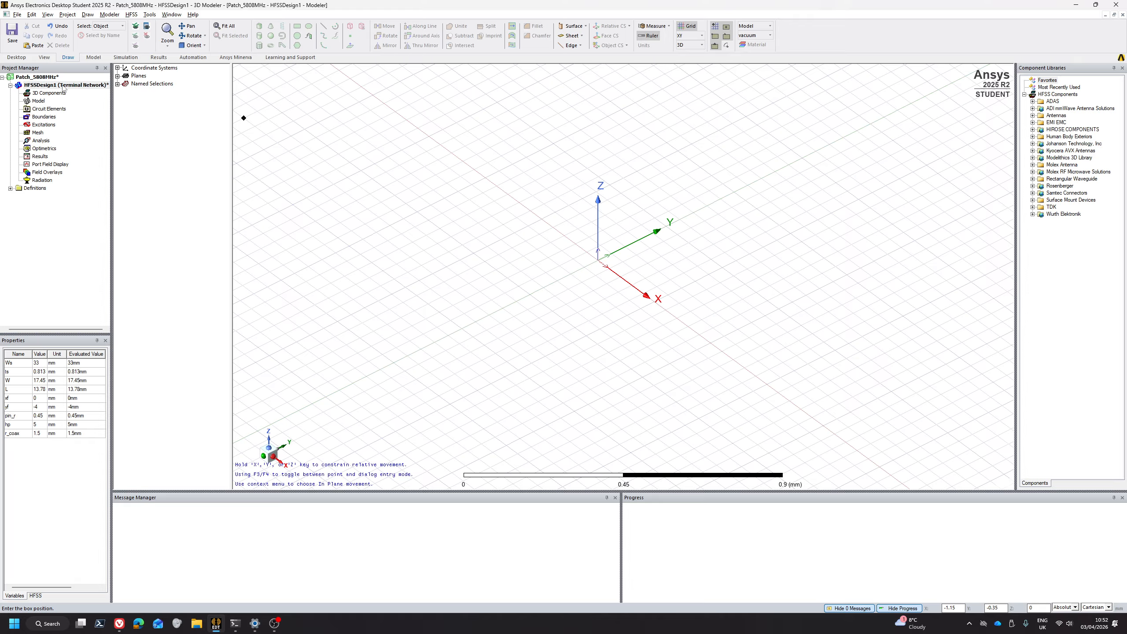
right_click(24, 87)
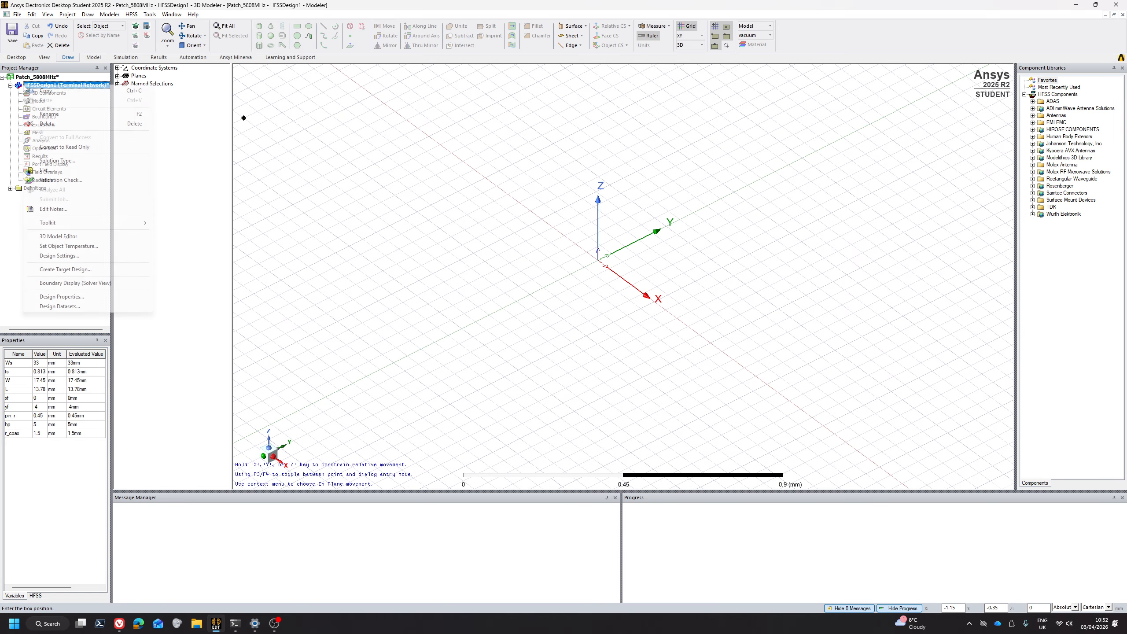
left_click(65, 162)
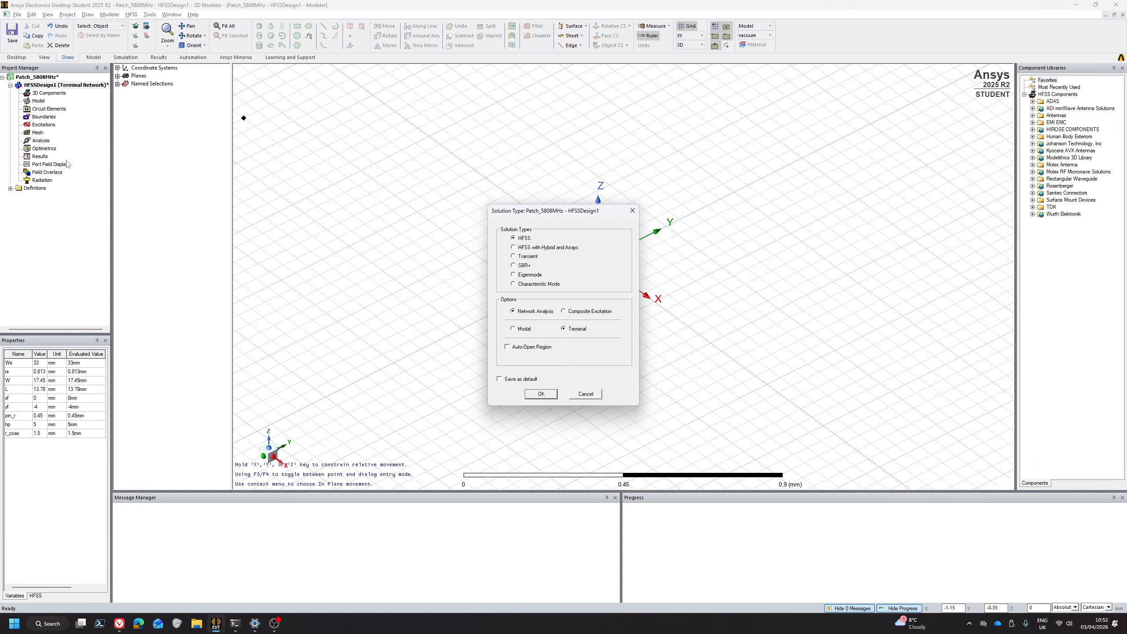
left_click(513, 330)
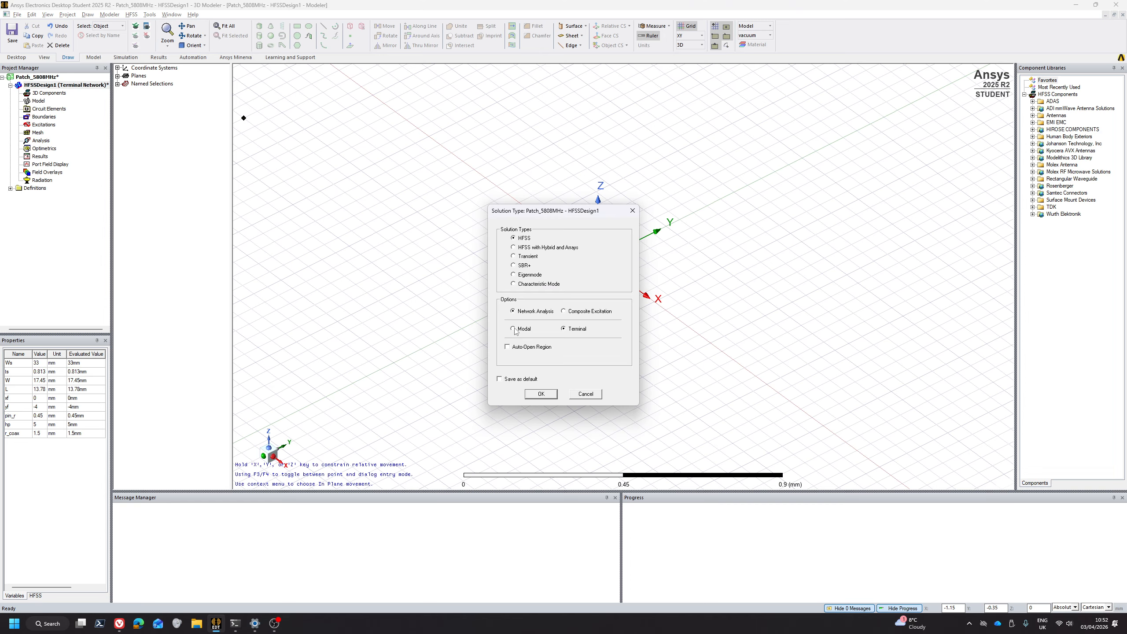
left_click(542, 394)
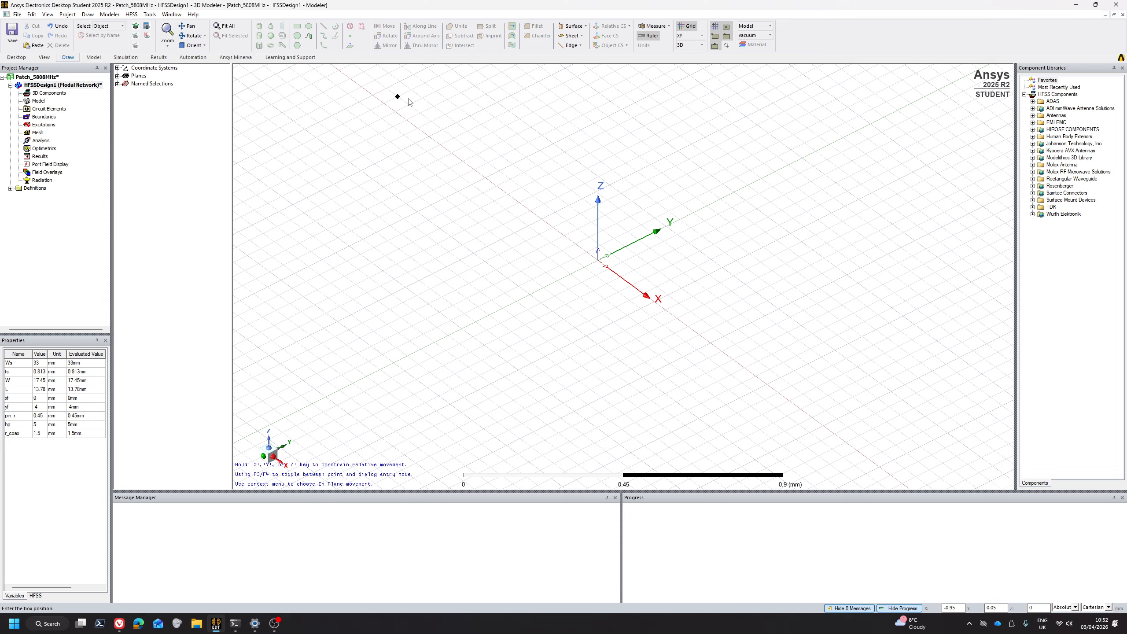
key("Escape")
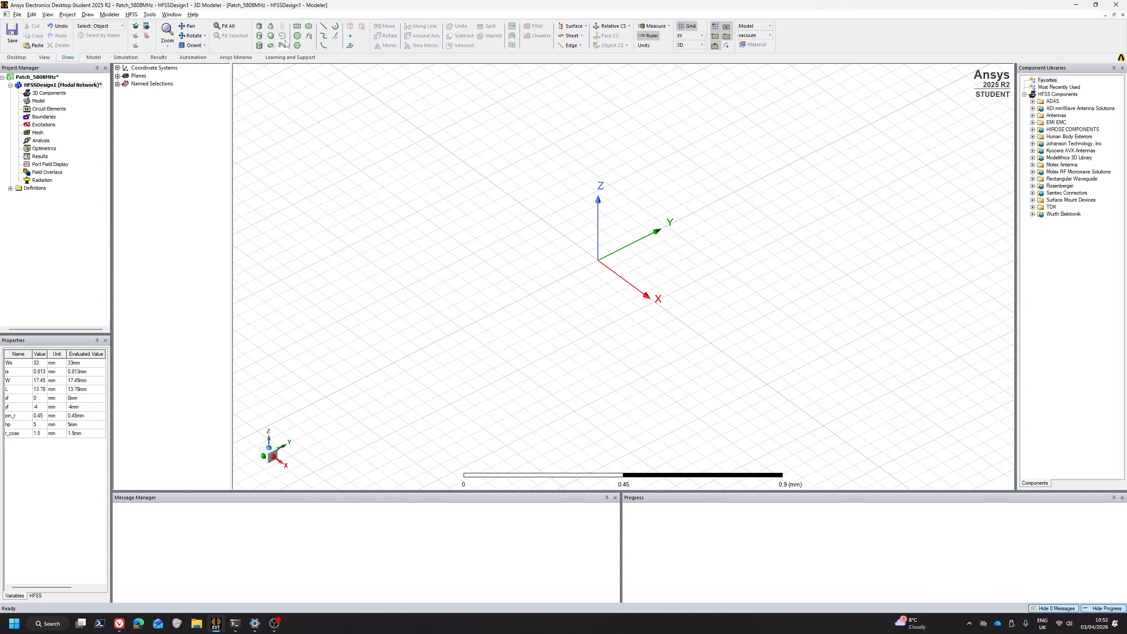
Start a new box through dialog entry and set its position to -Ws/2, -Ws/2, 0.
left_click(260, 27)
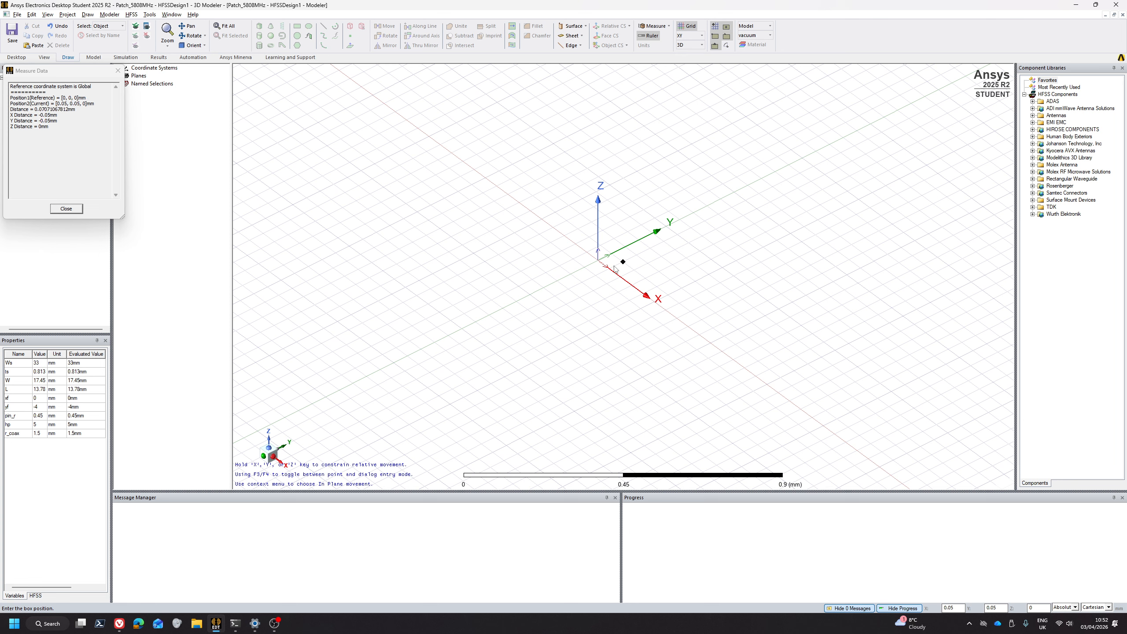
key("F4")
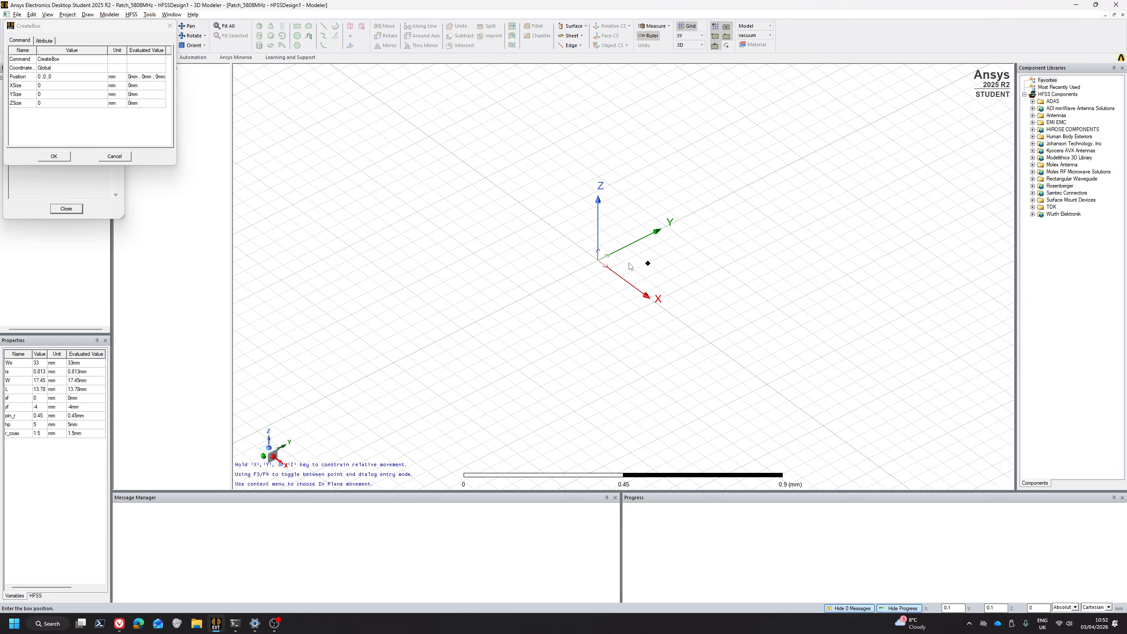
double_click(59, 77)
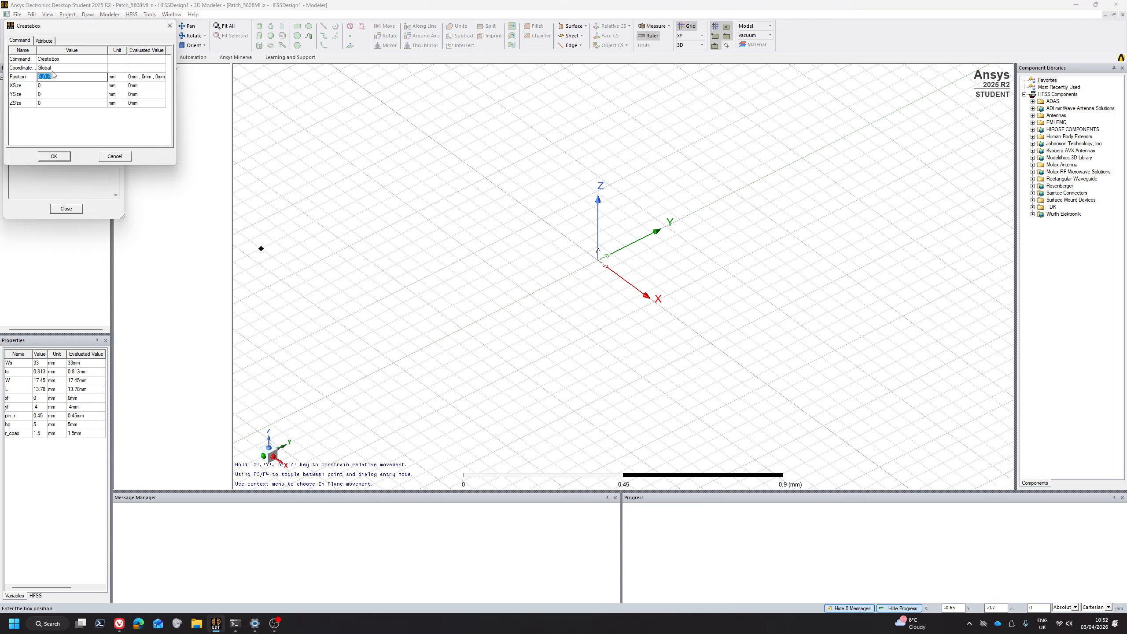
type("-Ws/2")
type(",-Ws")
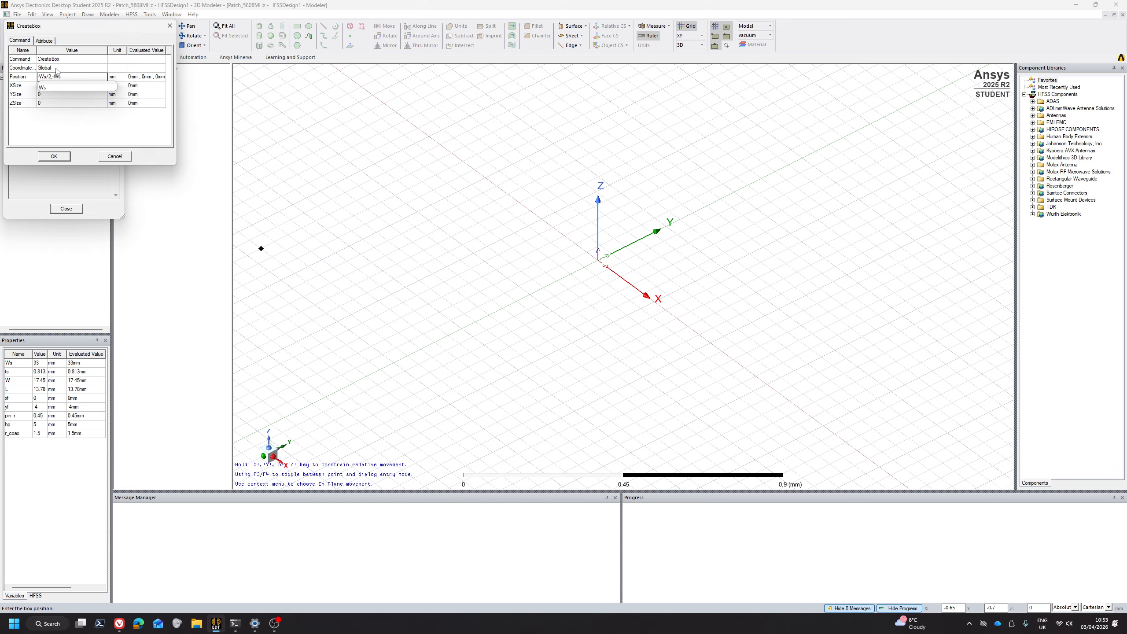
type("/2,0")
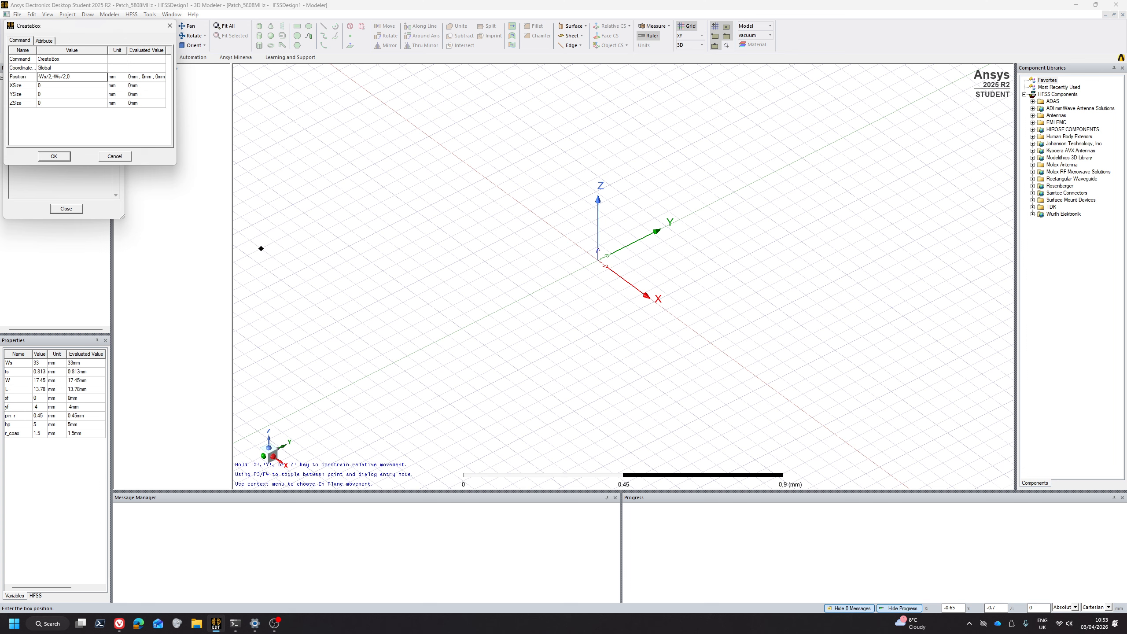
key("Tab")
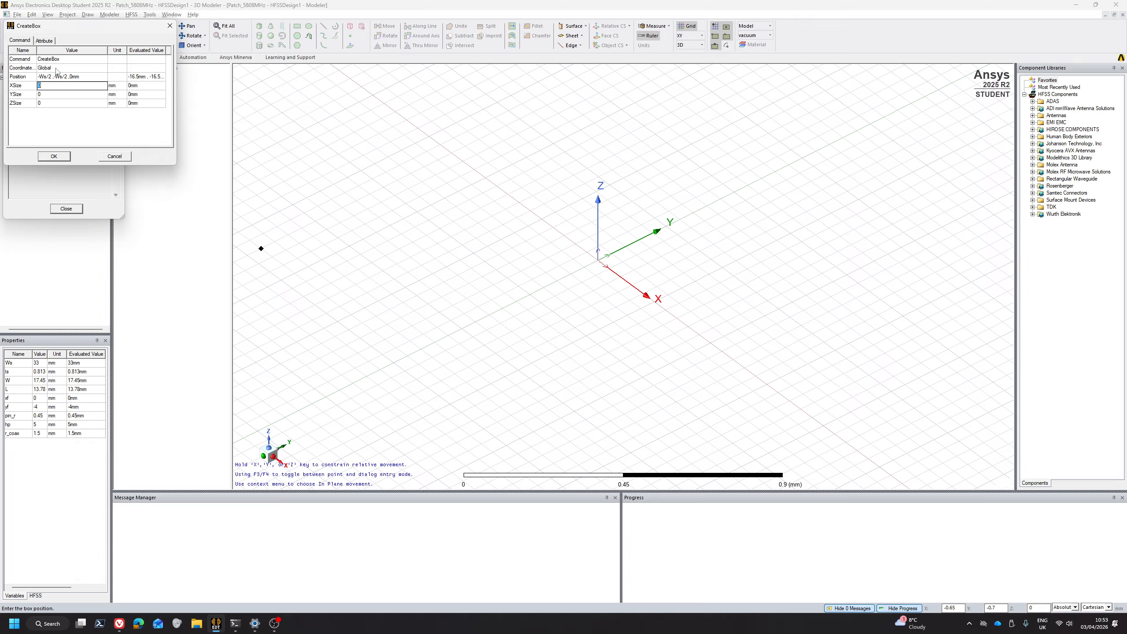
Set the box's X and Y sizes to Ws and its Z size to -ts.
type("WE")
key("BackSpace")
type("s")
key("Tab")
type("Ws")
key("Tab")
type("-ts")
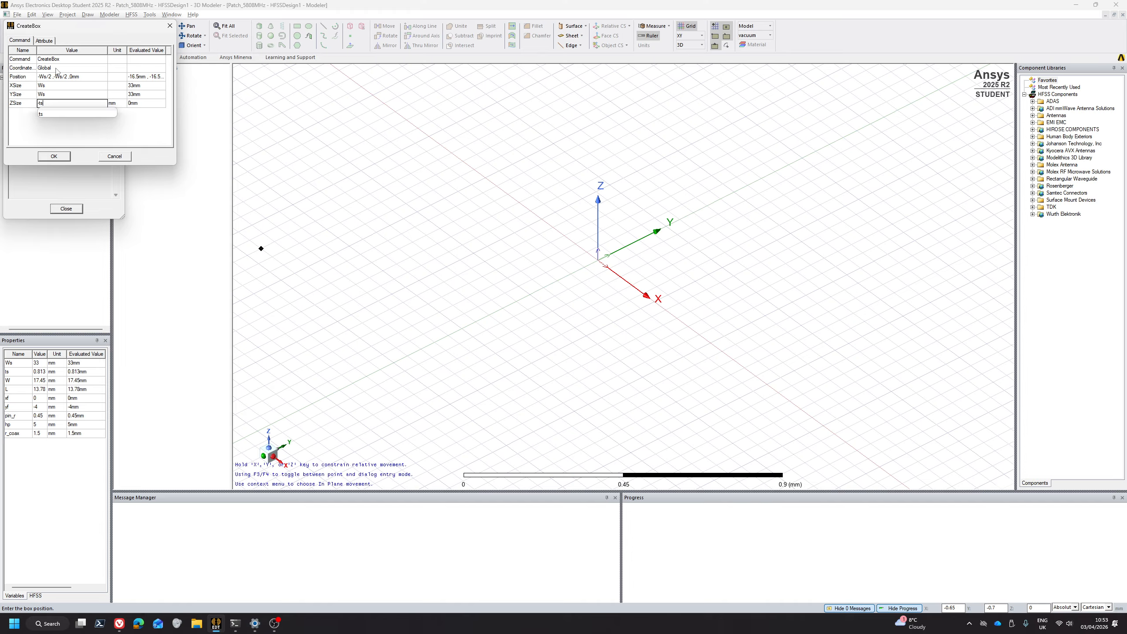
left_click(28, 144)
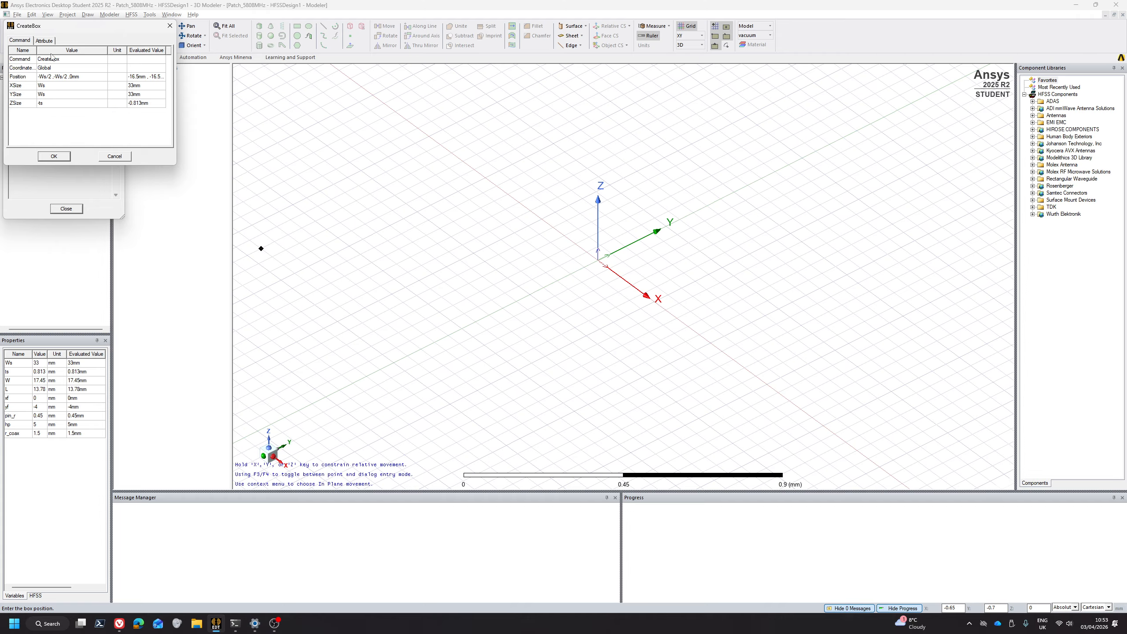
Name the new box Substrate and find Rogers RO4003 (tm) in the material library as the basis for its material.
left_click(44, 41)
left_click(53, 60)
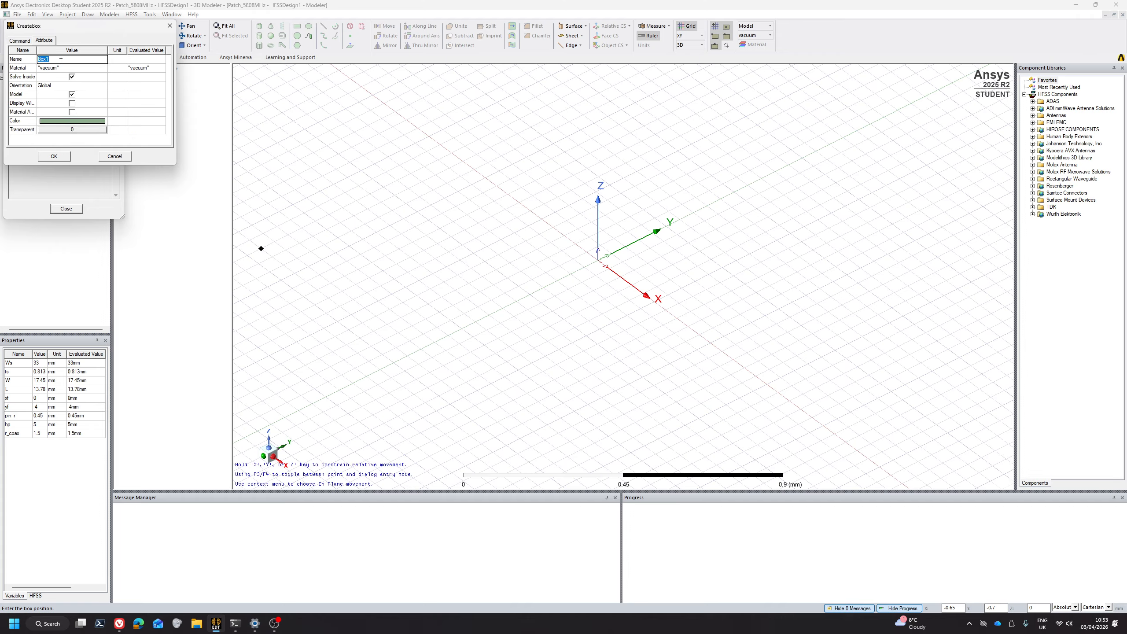
type("Suh")
left_click(52, 67)
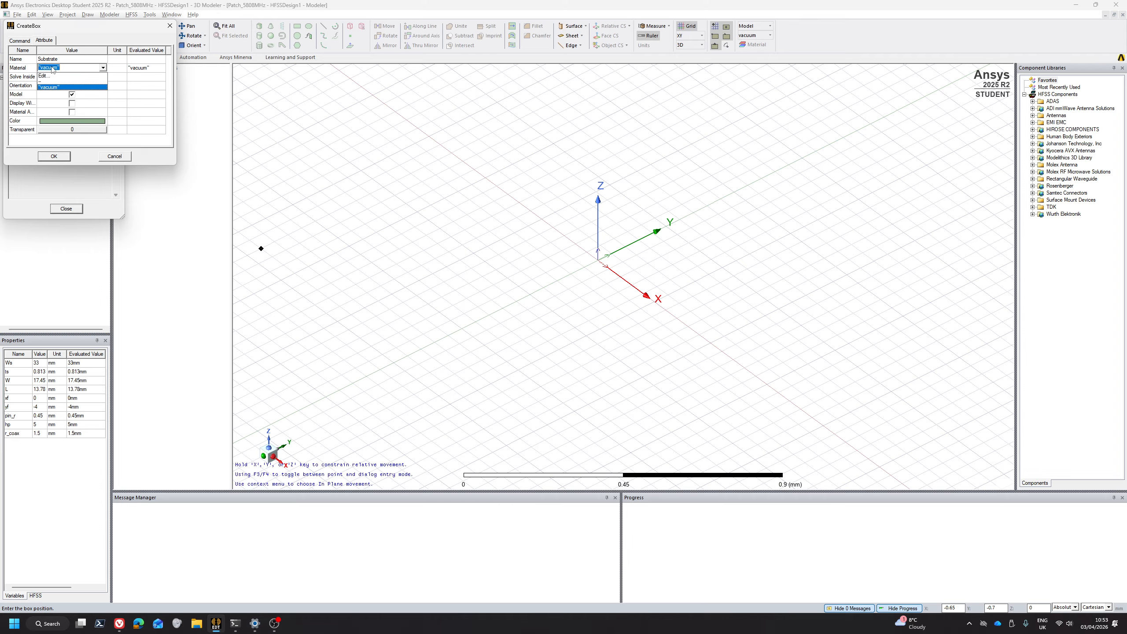
left_click(52, 78)
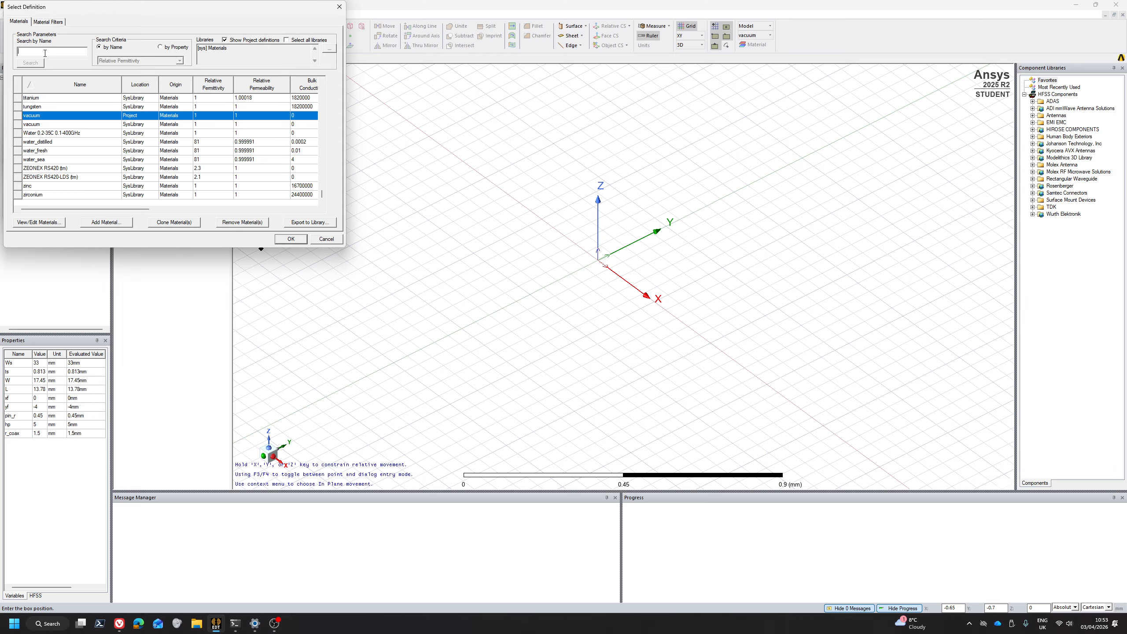
type("rogers")
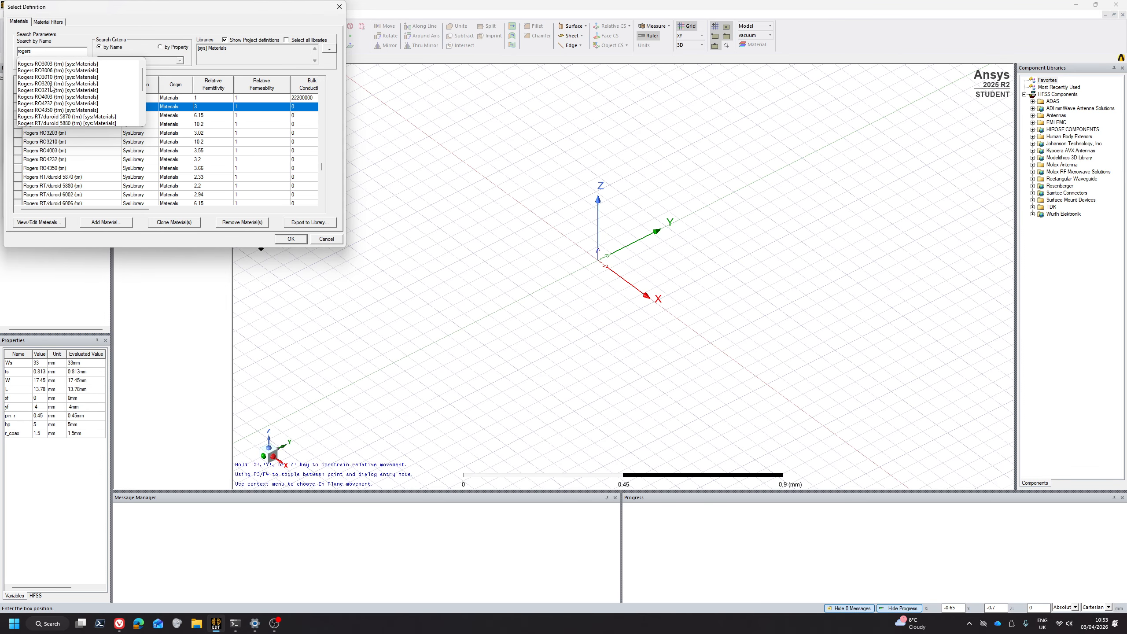
left_click(44, 97)
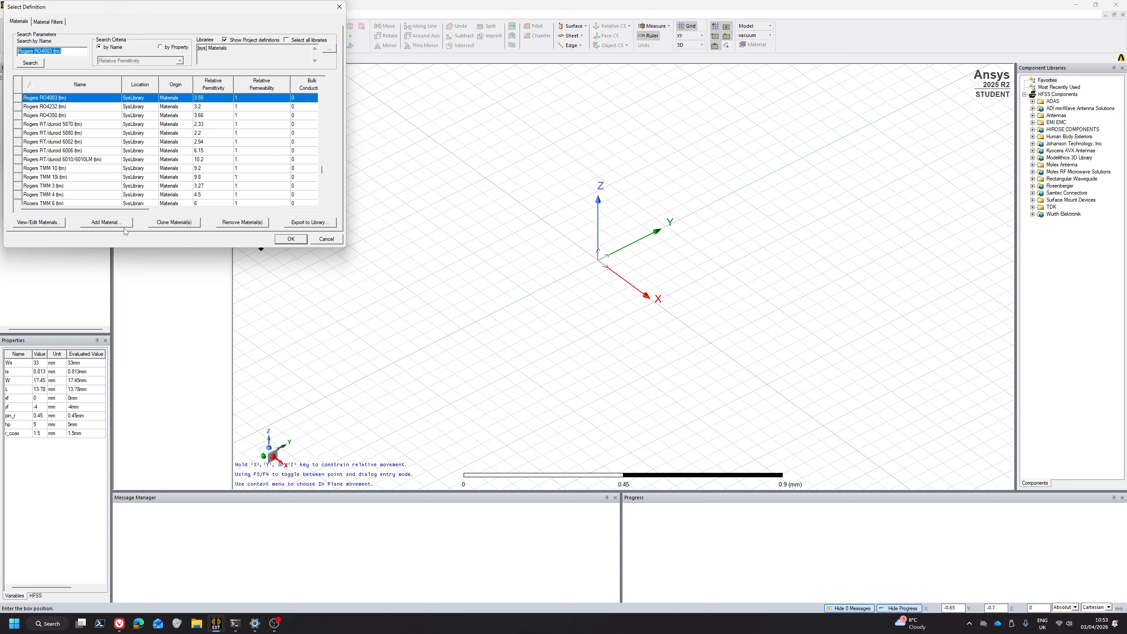
Clone the Rogers RO4003 (tm) material and name the copy Rogers RO4003C (tm).
left_click(175, 222)
left_click_drag(131, 33, 106, 34)
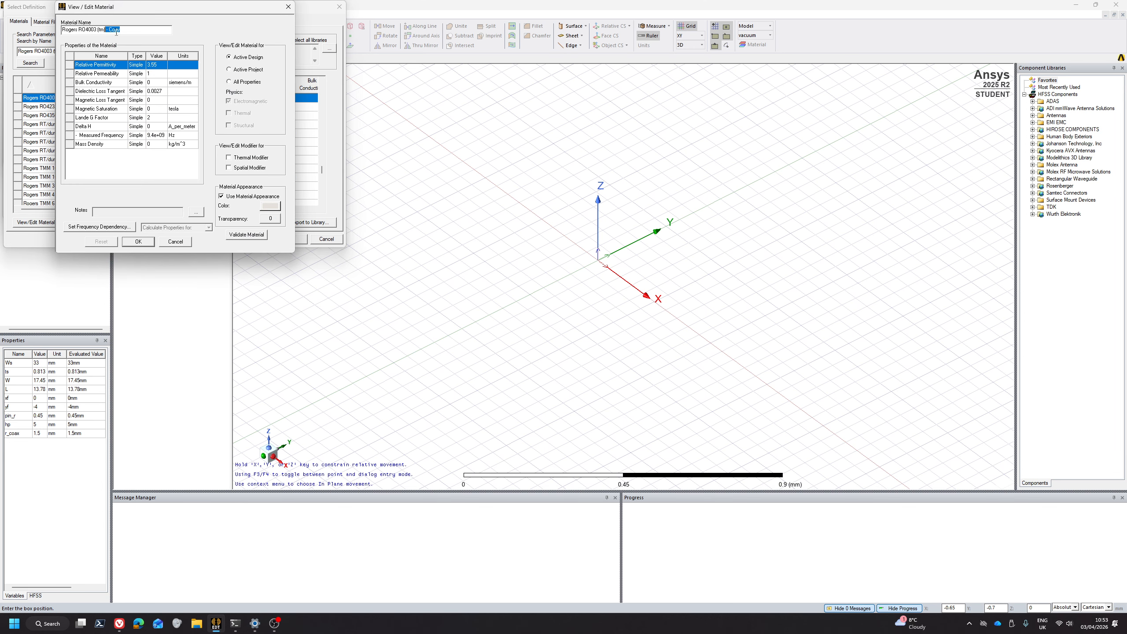
key("BackSpace")
type("C")
Check the permittivity used in the PowerShell script, set the cloned material's relative permittivity to 3.38, and accept the material.
key("alt+Tab")
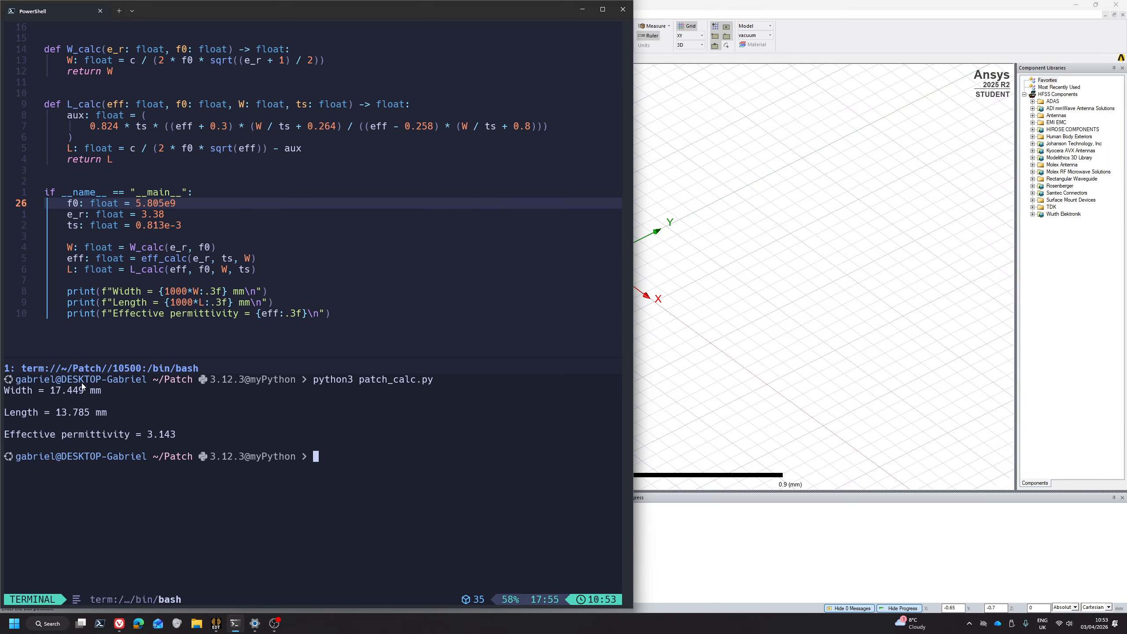
key("alt+Tab")
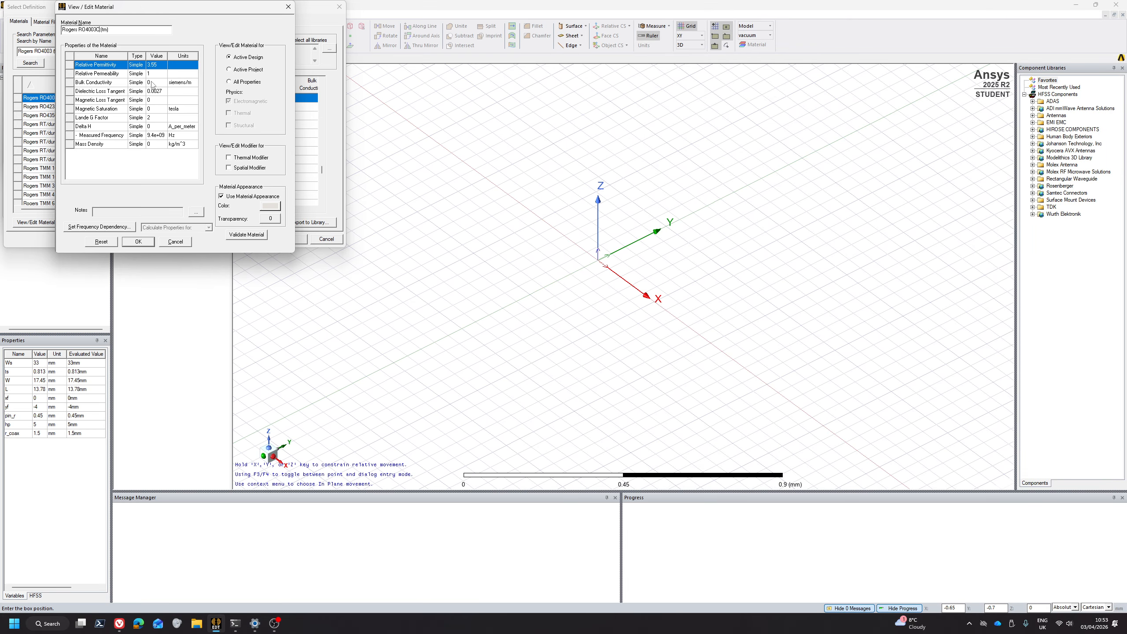
double_click(152, 65)
type("38")
left_click(148, 162)
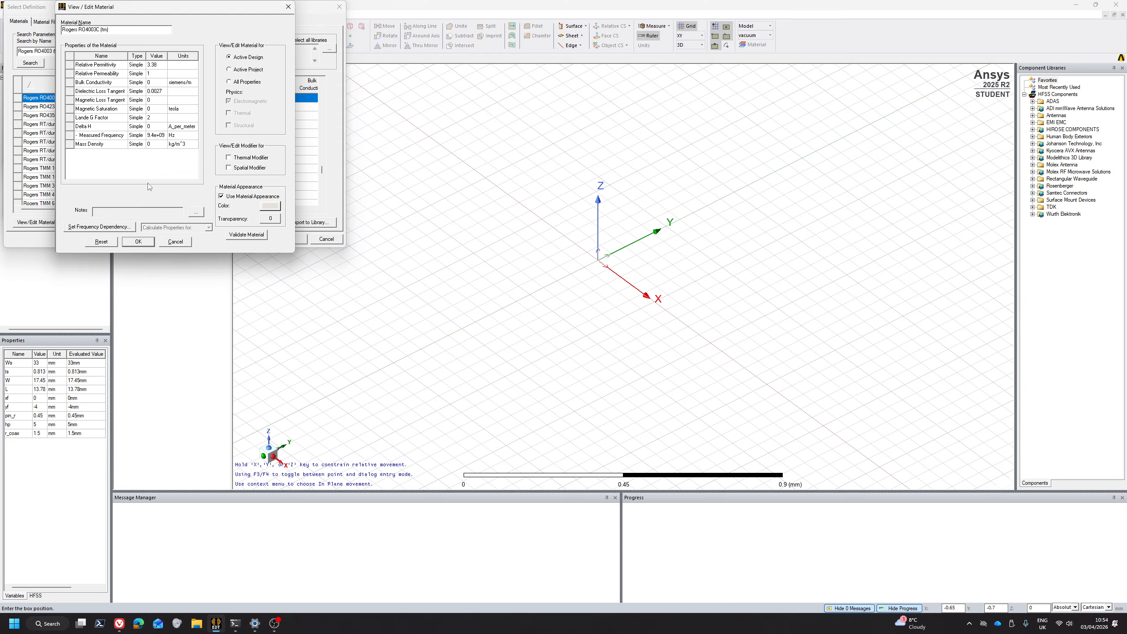
left_click(139, 244)
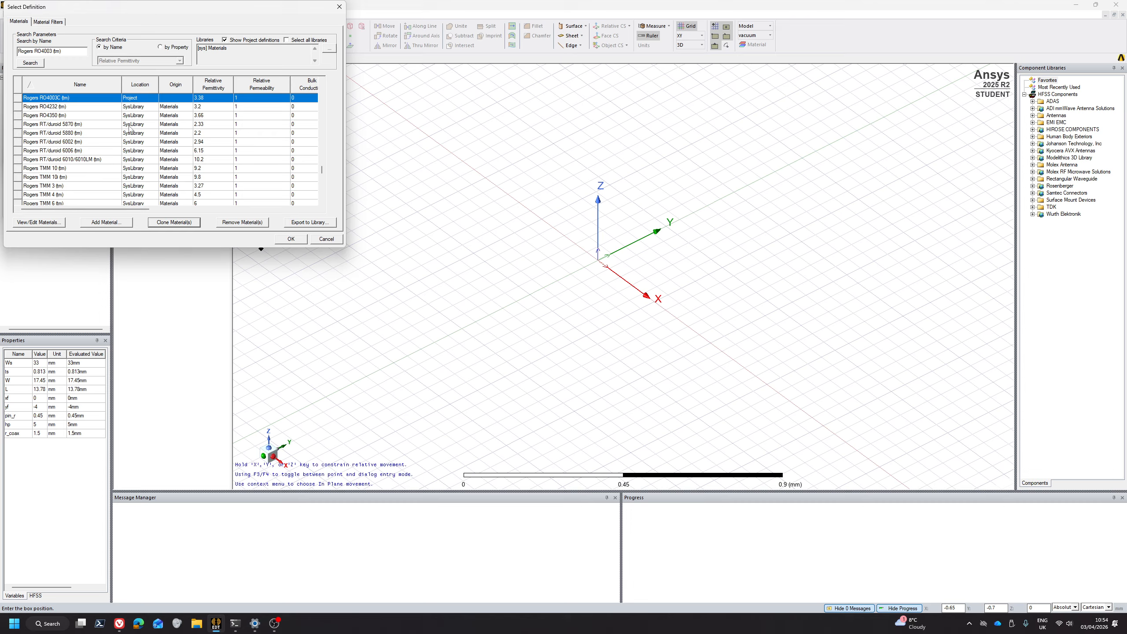
Assign Rogers RO4003C (tm) to the Substrate box and keep it as a model object.
left_click(56, 107)
double_click(56, 97)
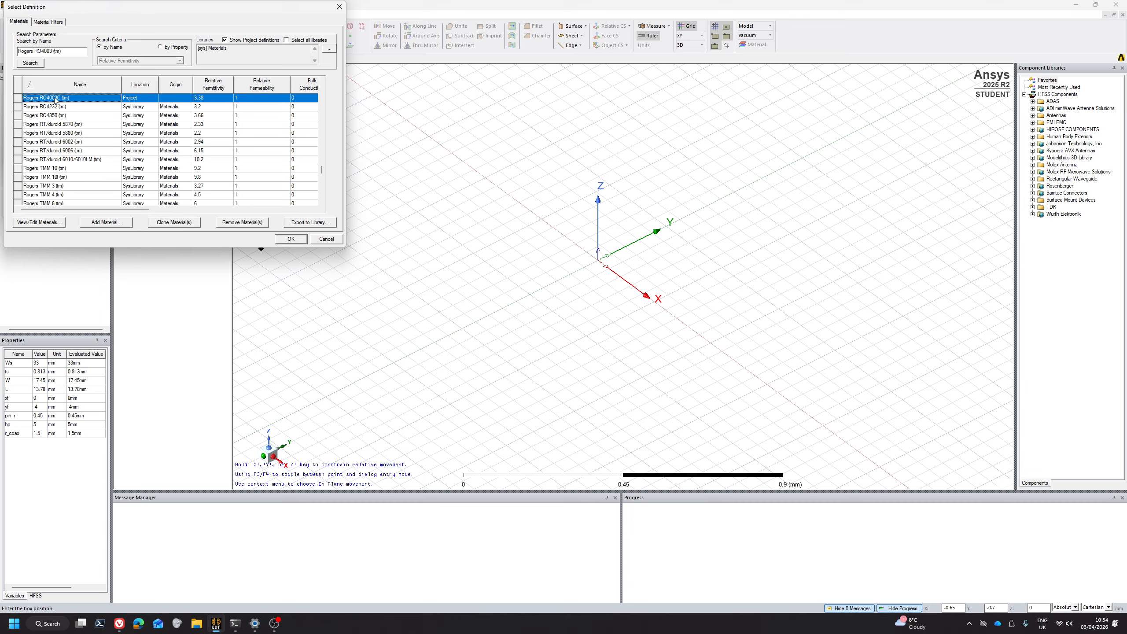
left_click(72, 95)
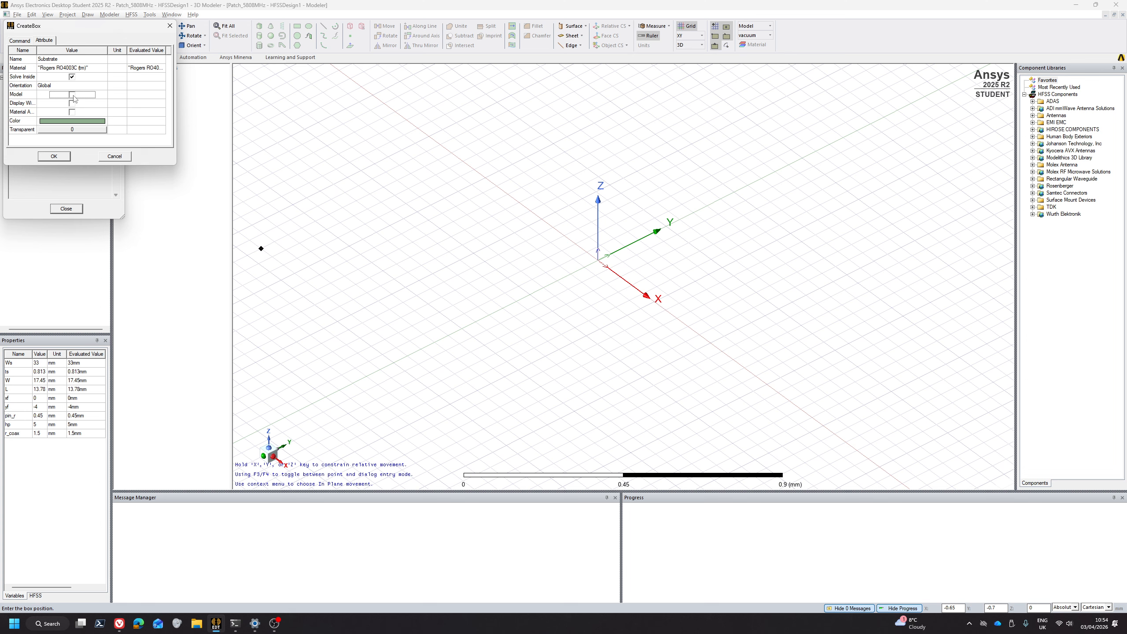
left_click(73, 95)
Give the Substrate box a dusty pink colour (RGB 175, 143, 143), create it, and fit it in the view.
left_click(72, 121)
left_click(12, 120)
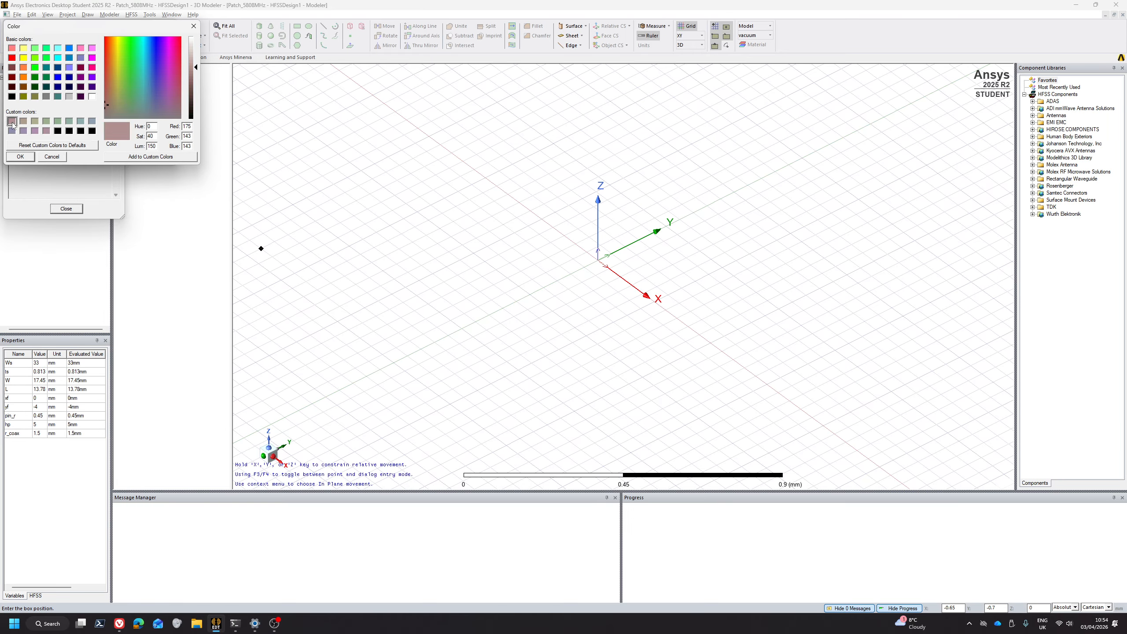
left_click(19, 157)
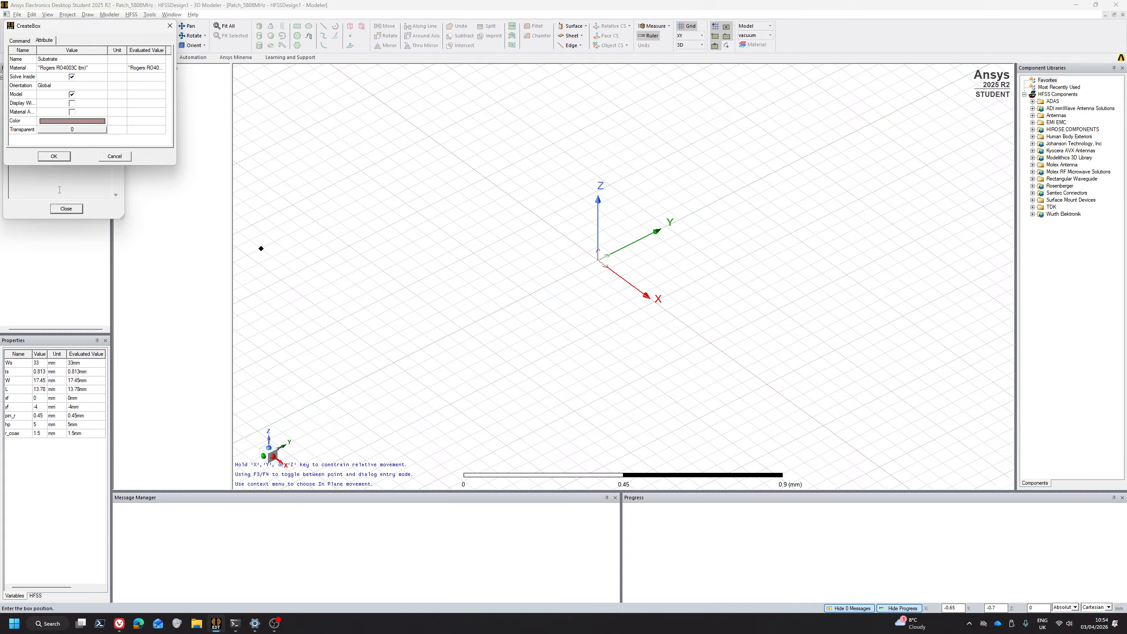
left_click(50, 156)
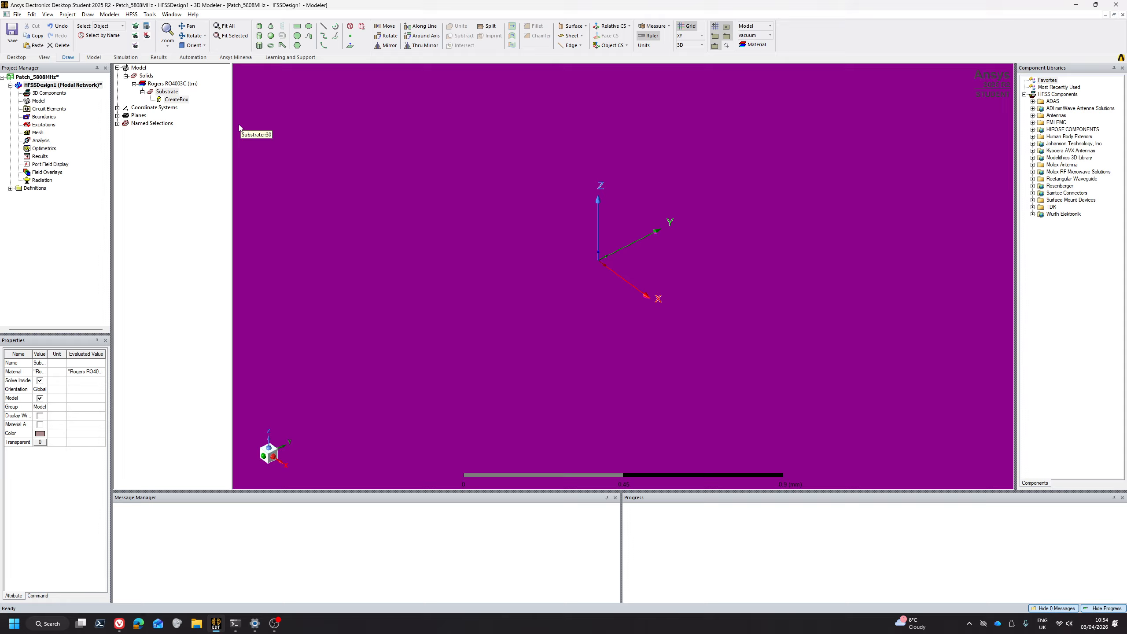
scroll(481, 238, "down", 10)
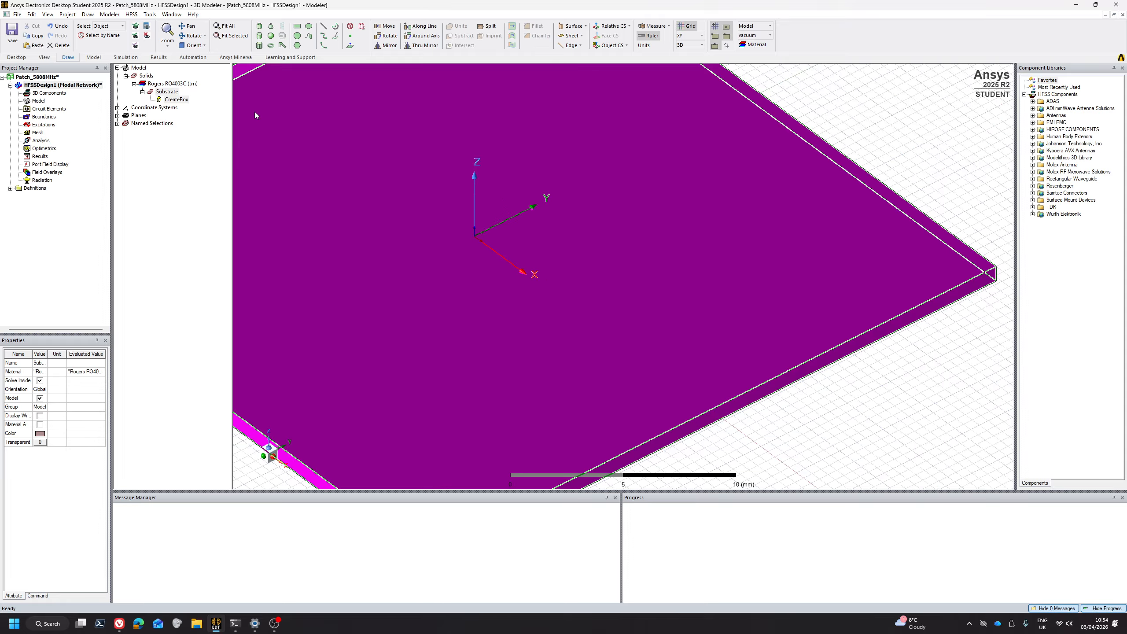
left_click(230, 36)
left_click(401, 333)
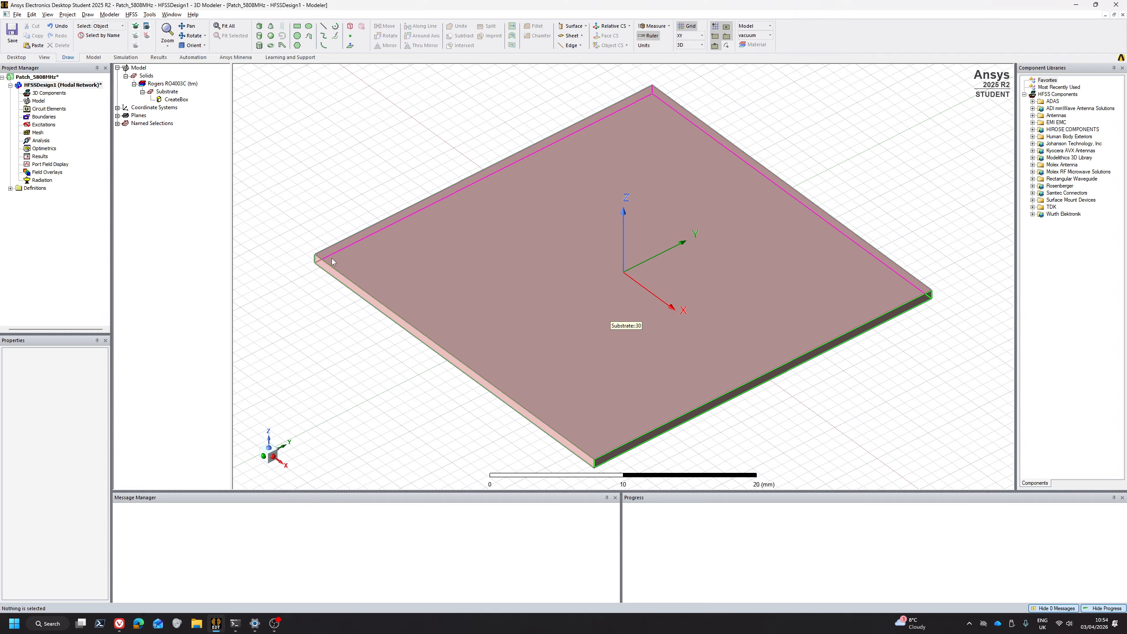
Start a rectangle for the substrate's underside and set its position to -Ws/2, -Ws/2, -ts.
left_click(297, 28)
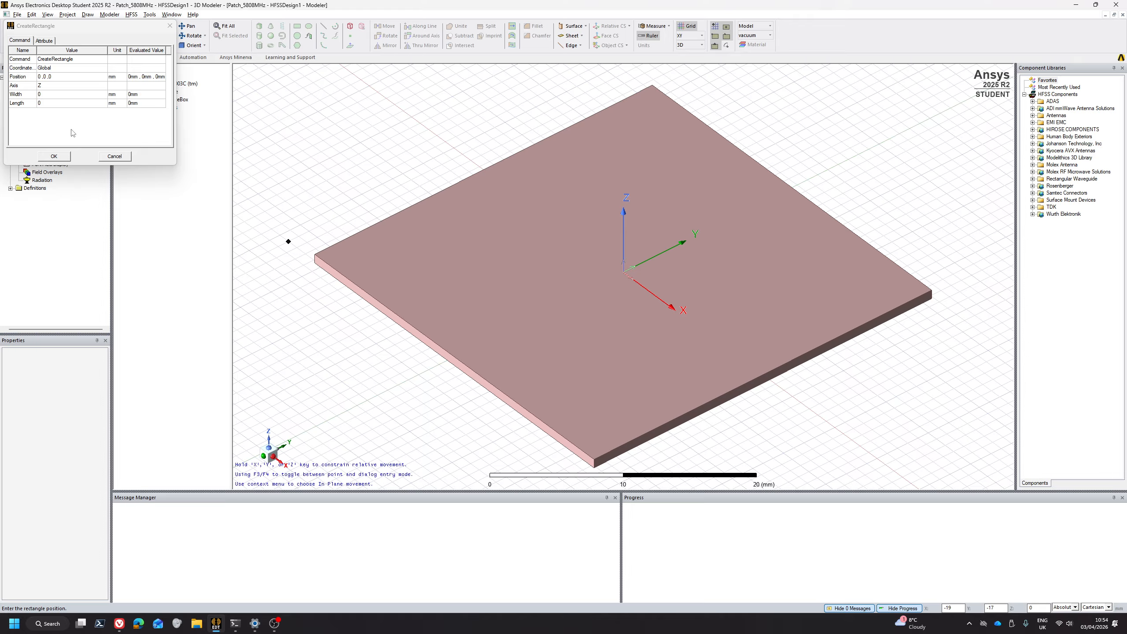
left_click(63, 76)
type("-W")
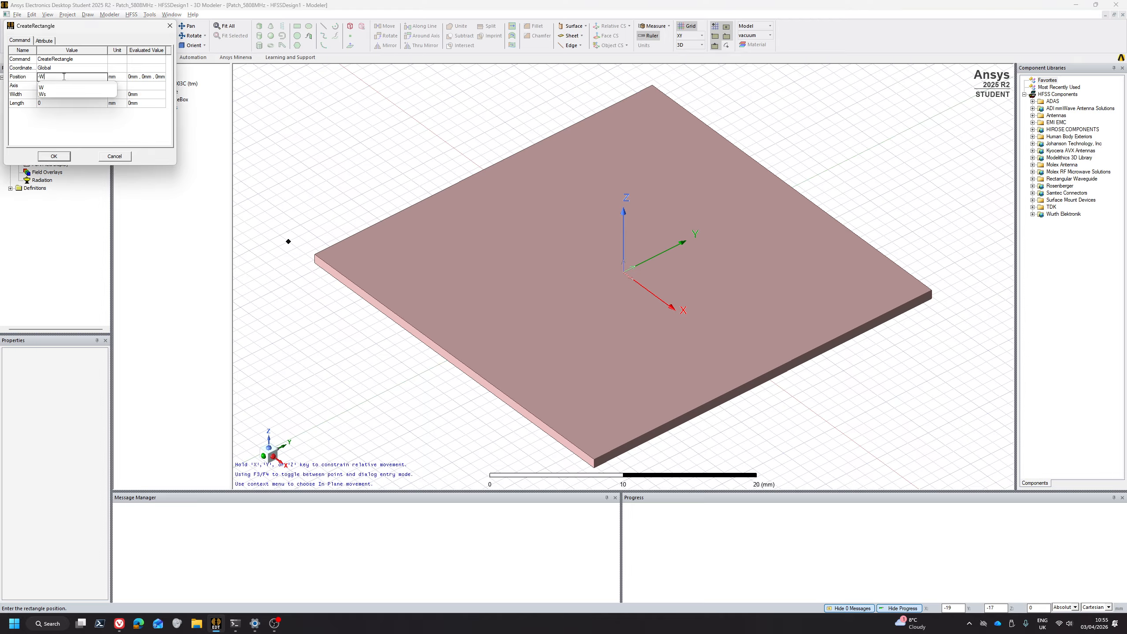
type("s/2,")
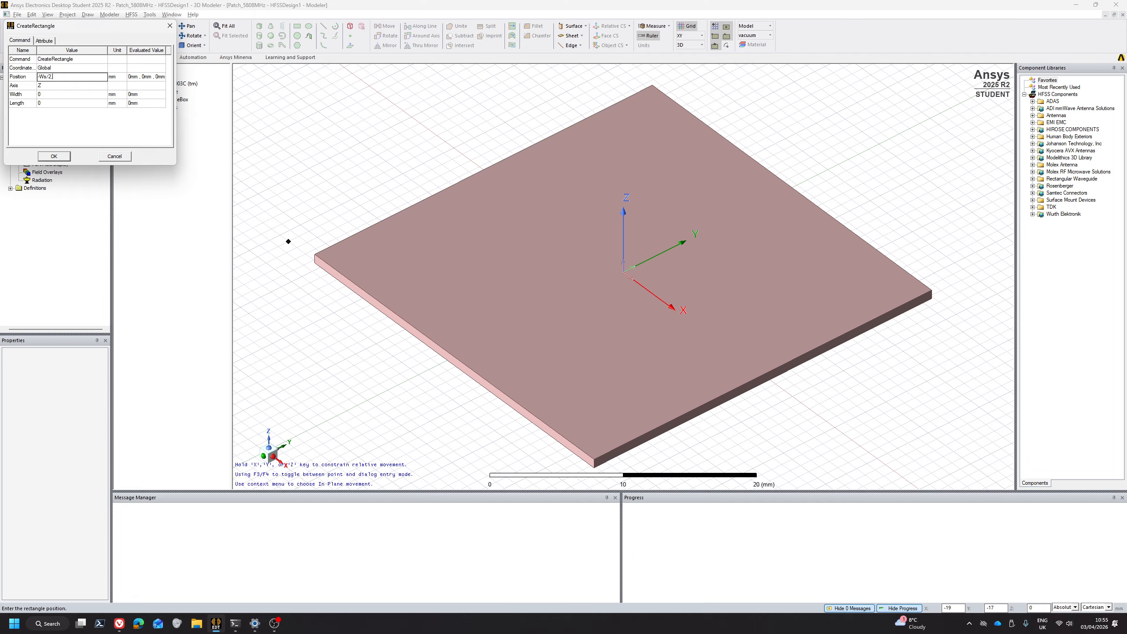
type("-Ws/")
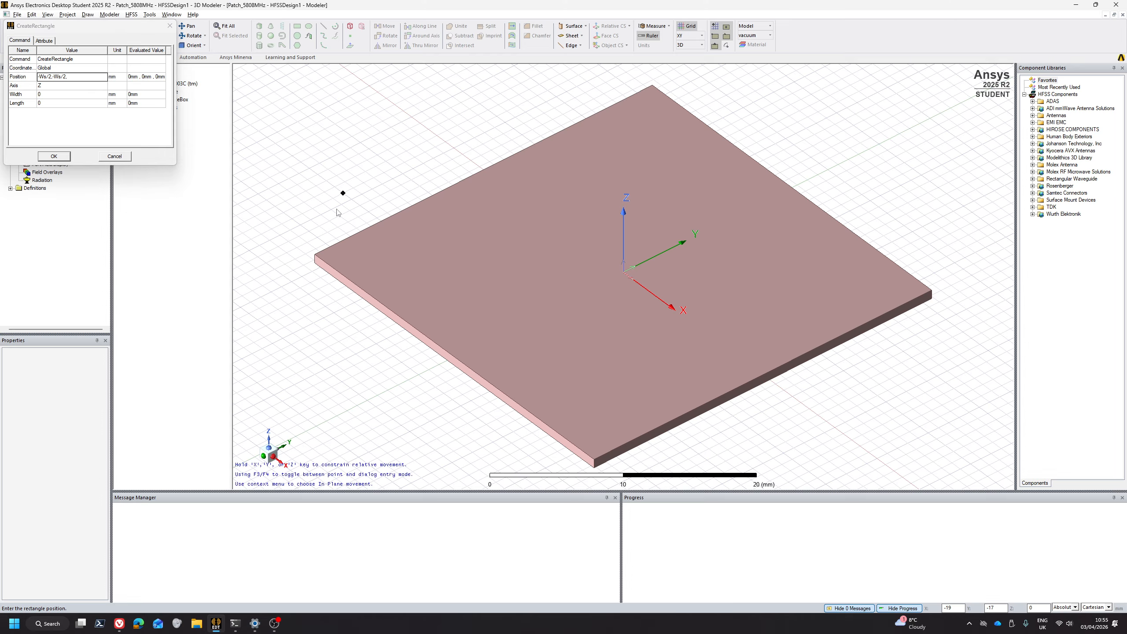
left_click(60, 76)
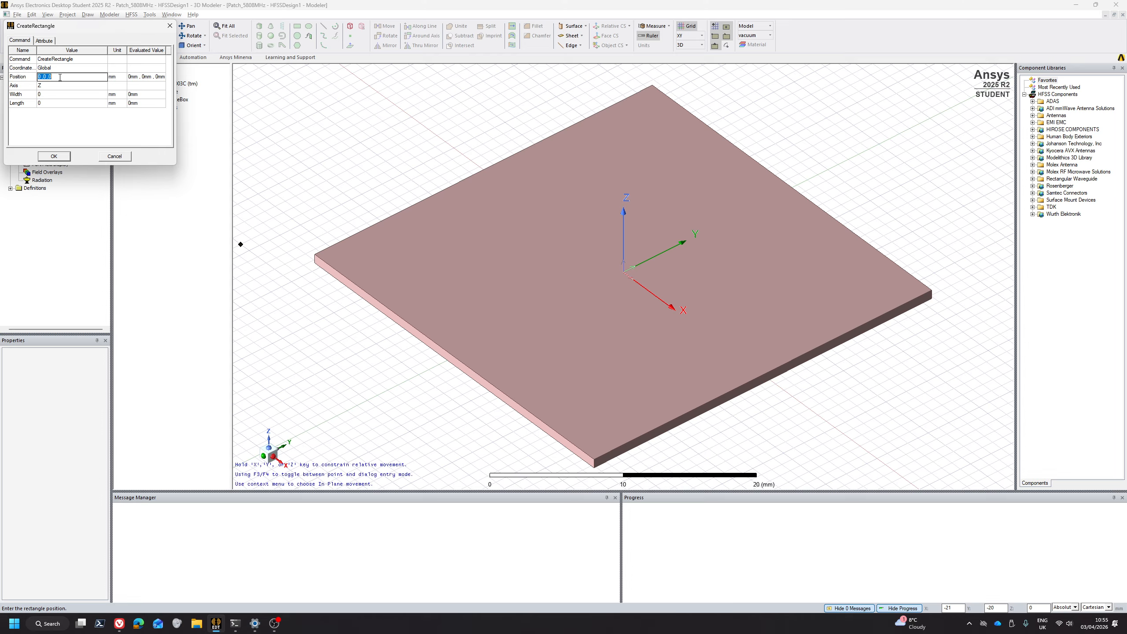
type("-Ws/2 ,-Ws/2 ,-ts")
key("Tab")
Set both the width and the length of the underside rectangle to Ws.
key("Tab")
key("Tab")
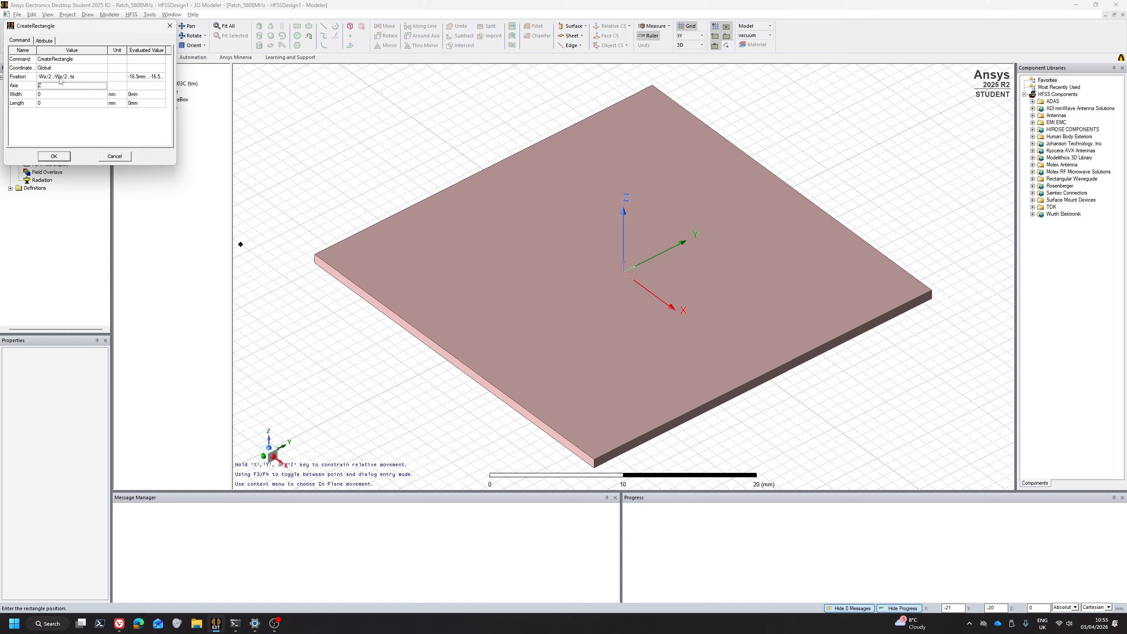
type("Ws")
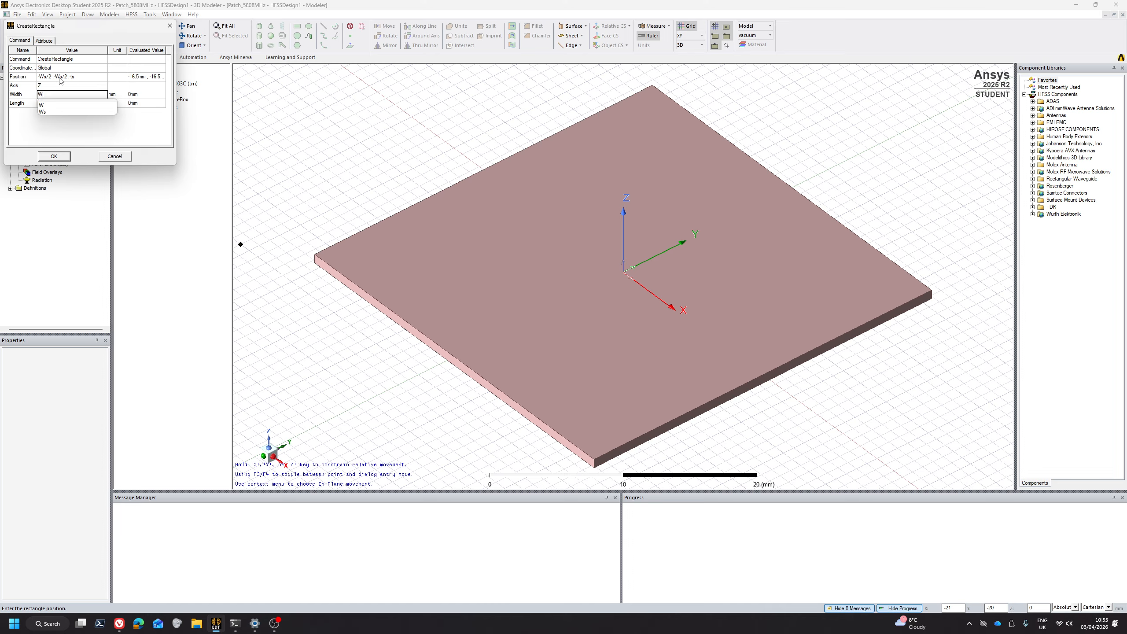
key("Tab")
key("Tab")
type("Ws")
key("Tab")
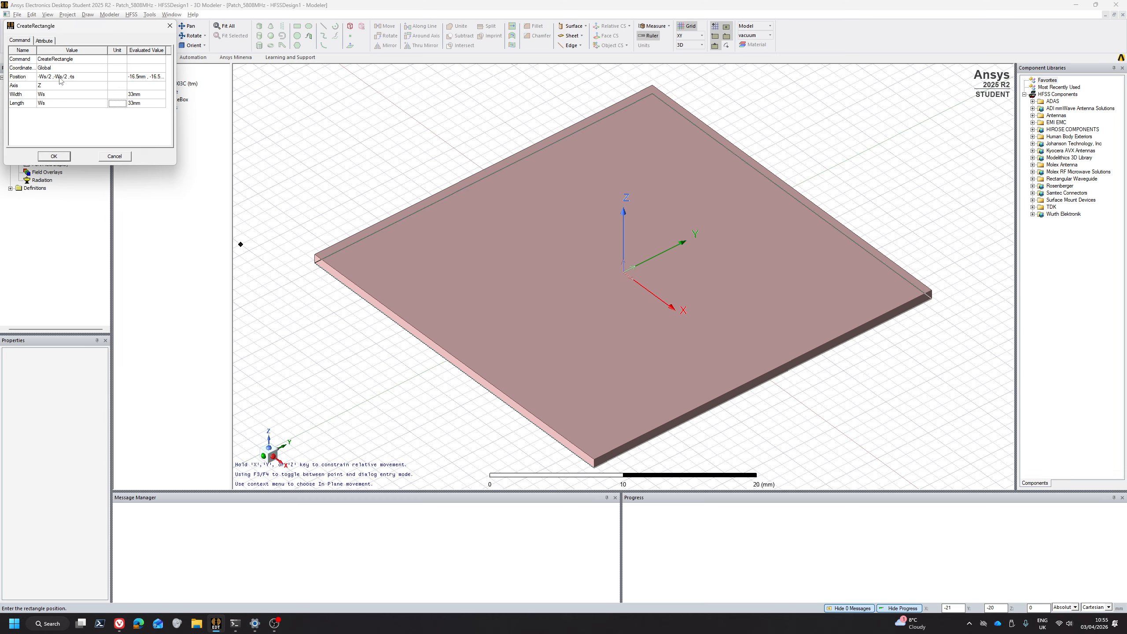
Name the rectangle Ground, colour it orange, and create it.
left_click(44, 41)
left_click(55, 59)
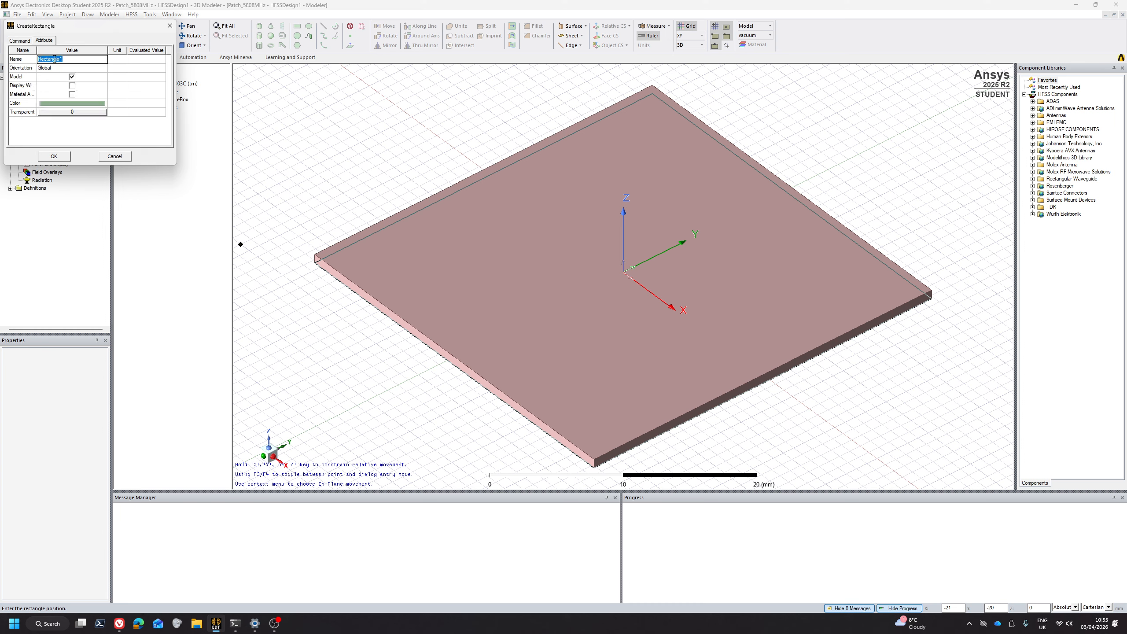
type("Ground")
left_click(65, 104)
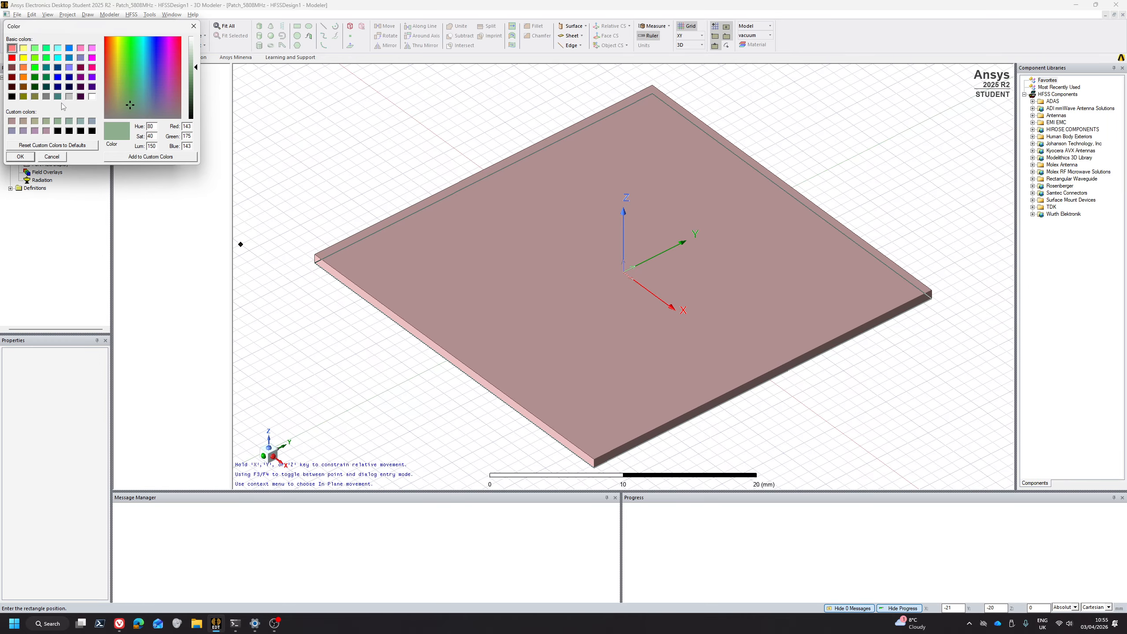
left_click(23, 67)
left_click(20, 156)
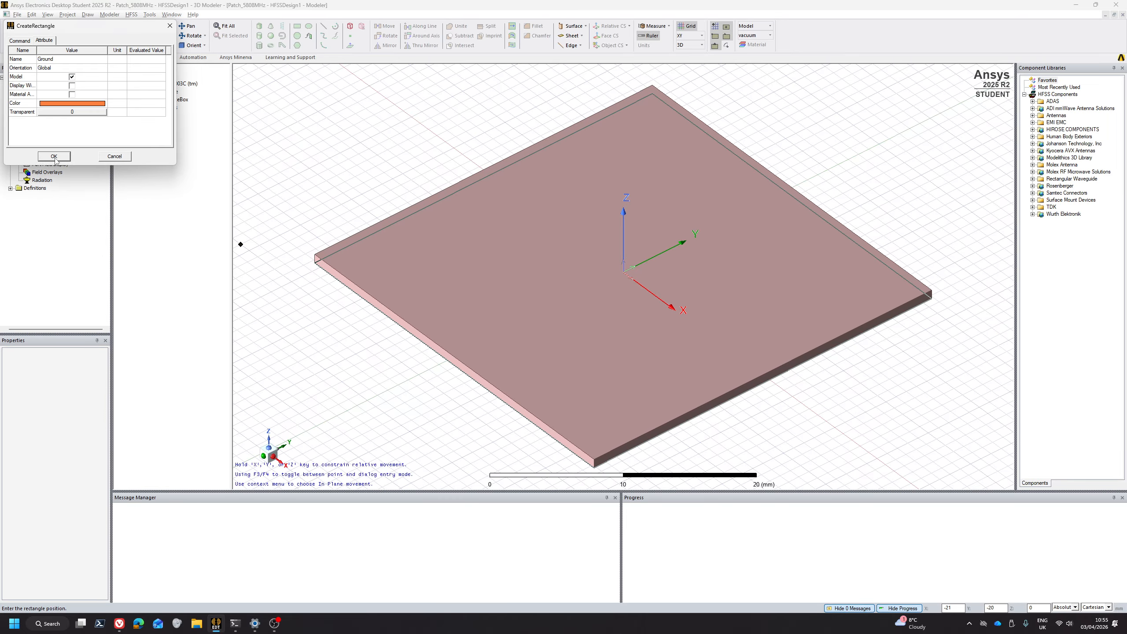
left_click(54, 156)
Inspect the ground sheet from below, then start the patch rectangle and set its position to -W/2, -L/2, 0.
left_click(300, 340)
left_click_drag(447, 344, 495, 301, "alt")
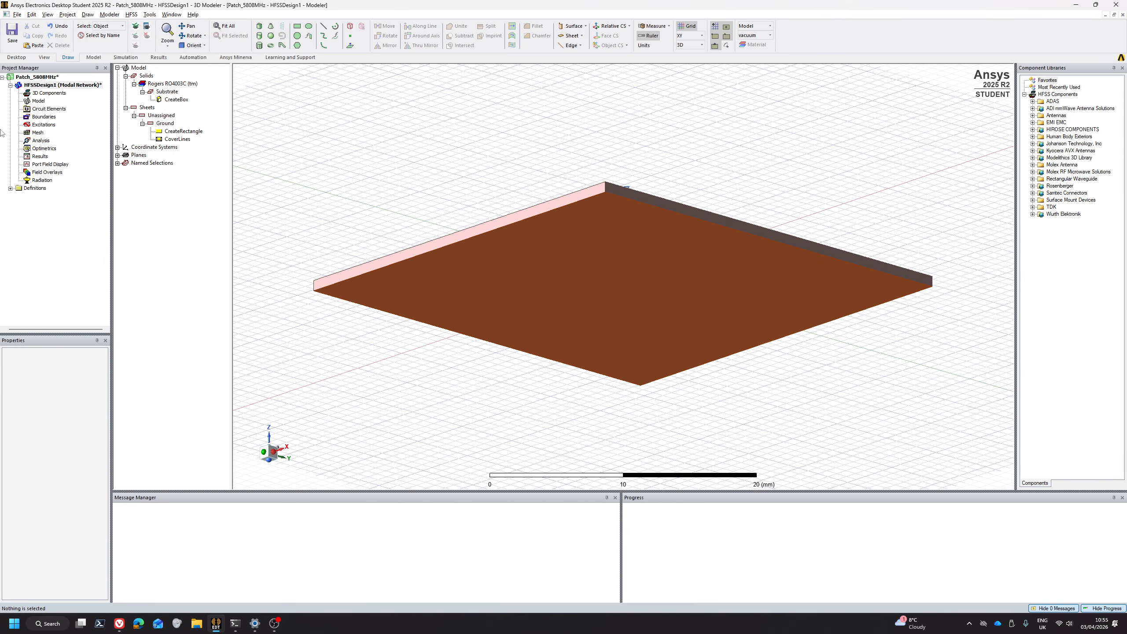
left_click_drag(691, 251, 440, 235, "alt")
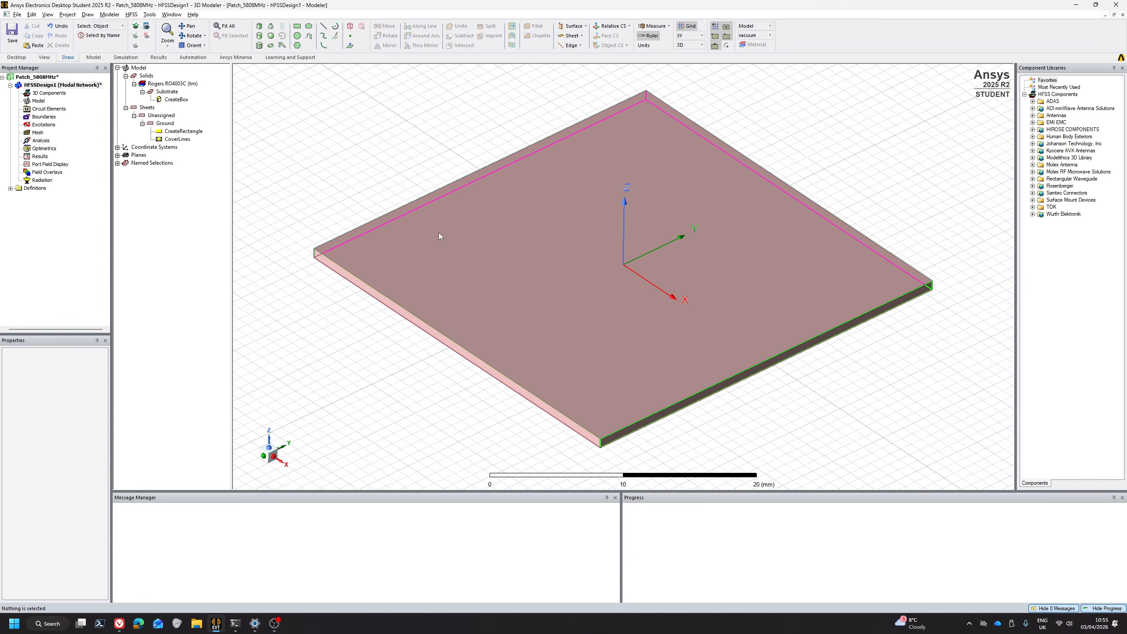
left_click(297, 25)
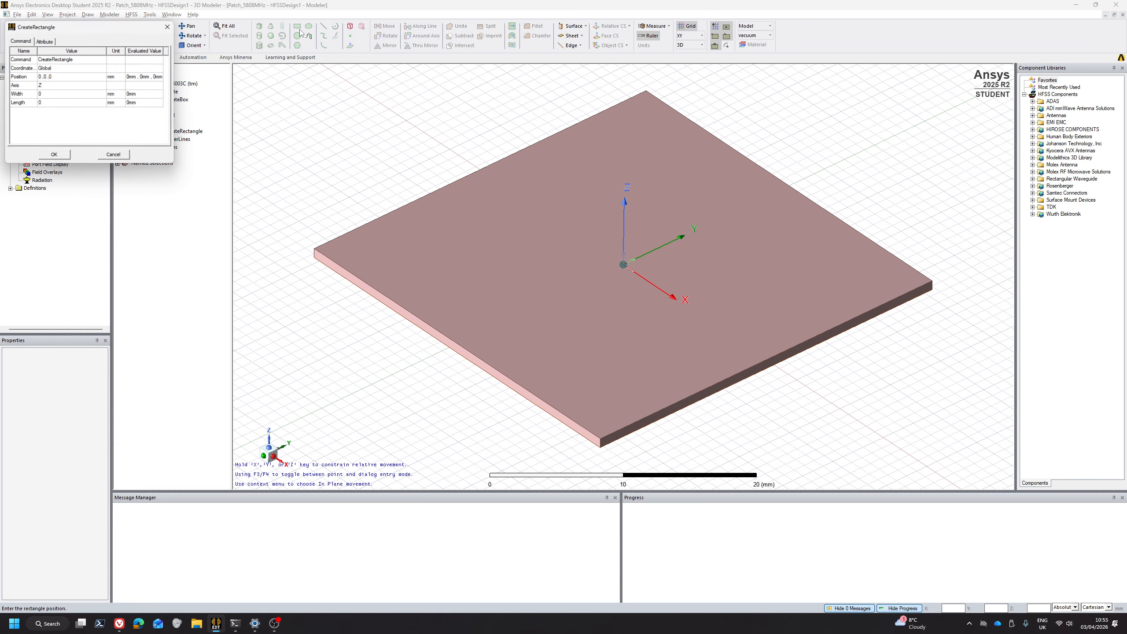
left_click(58, 77)
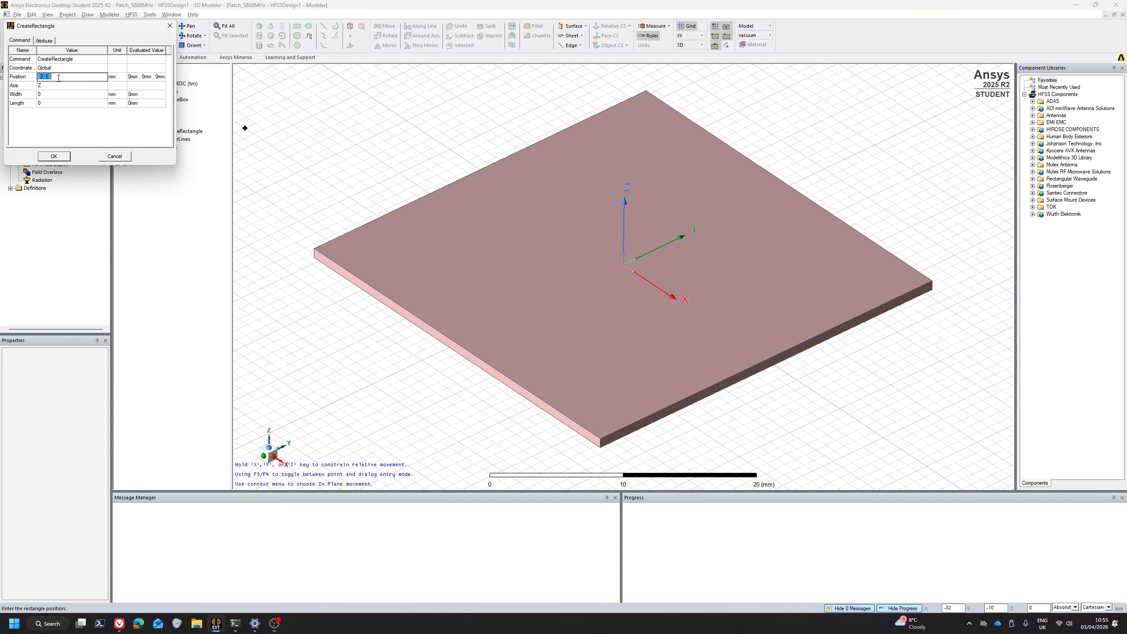
type("-W")
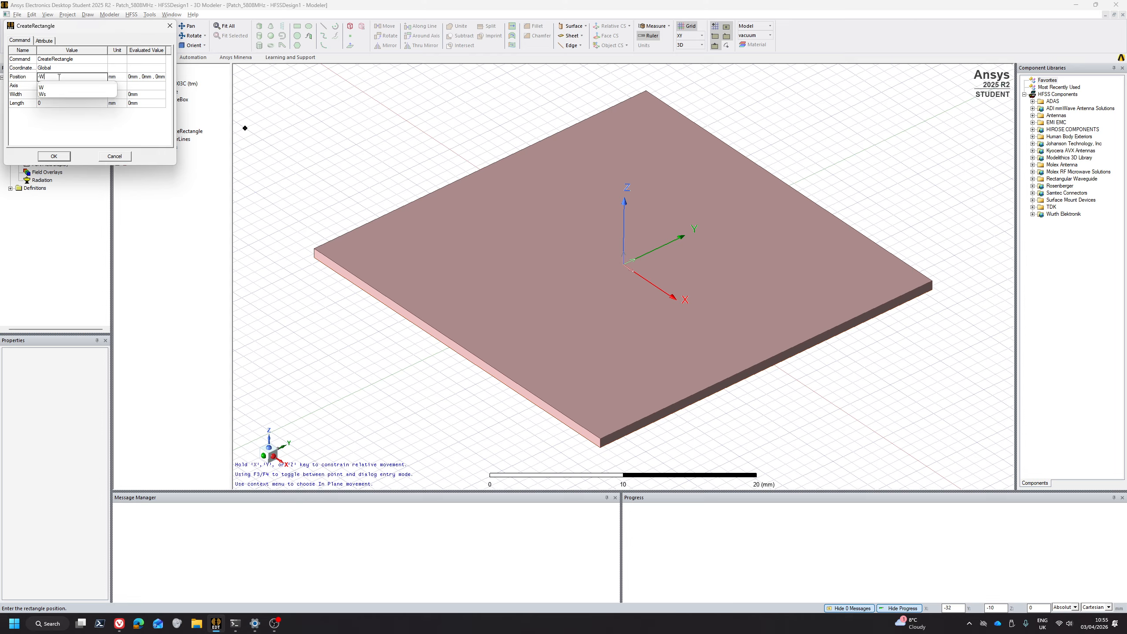
type("/2,-")
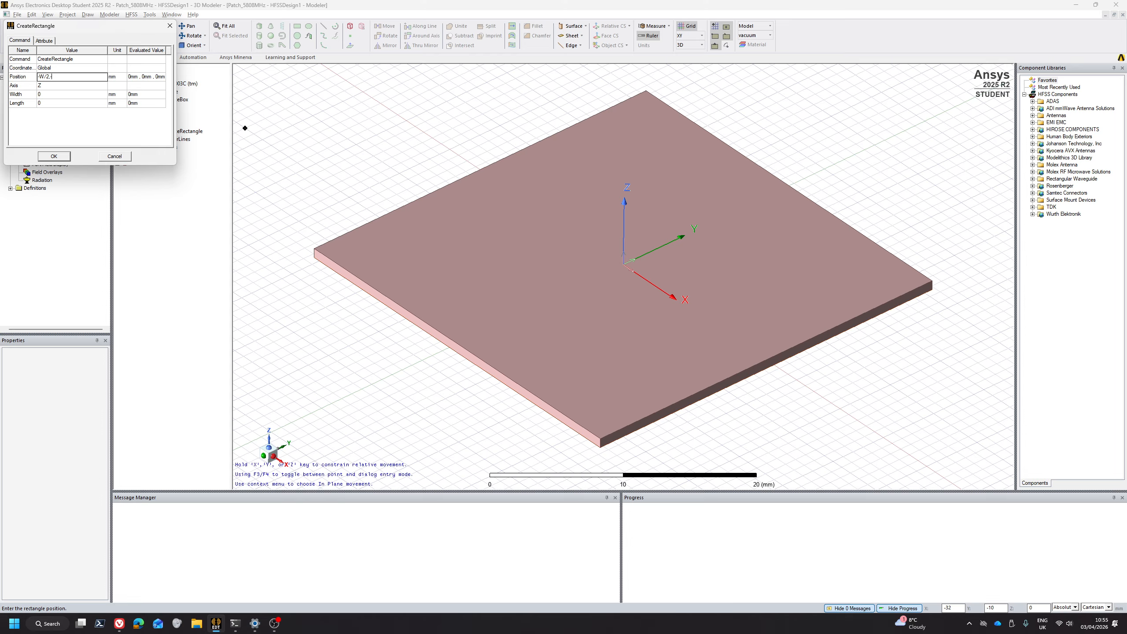
type("L/2,0")
key("Tab")
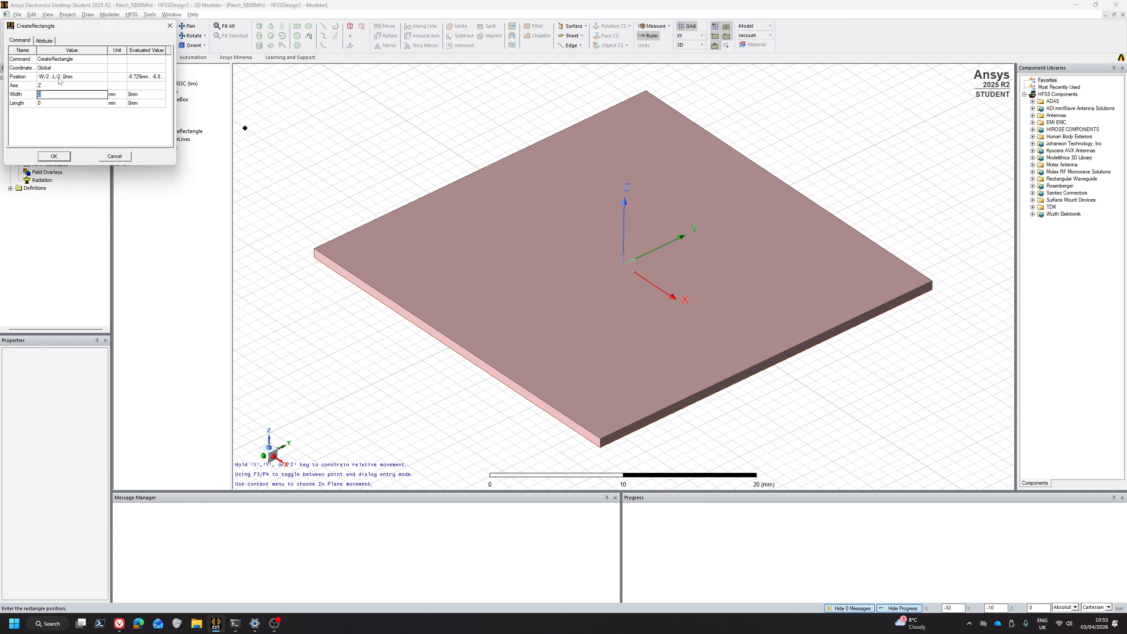
Set the patch rectangle's width to W and its length to L.
type("W")
key("Tab")
type("L")
key("Tab")
Name the rectangle Patch, colour it orange, and create it.
left_click(44, 40)
left_click(58, 59)
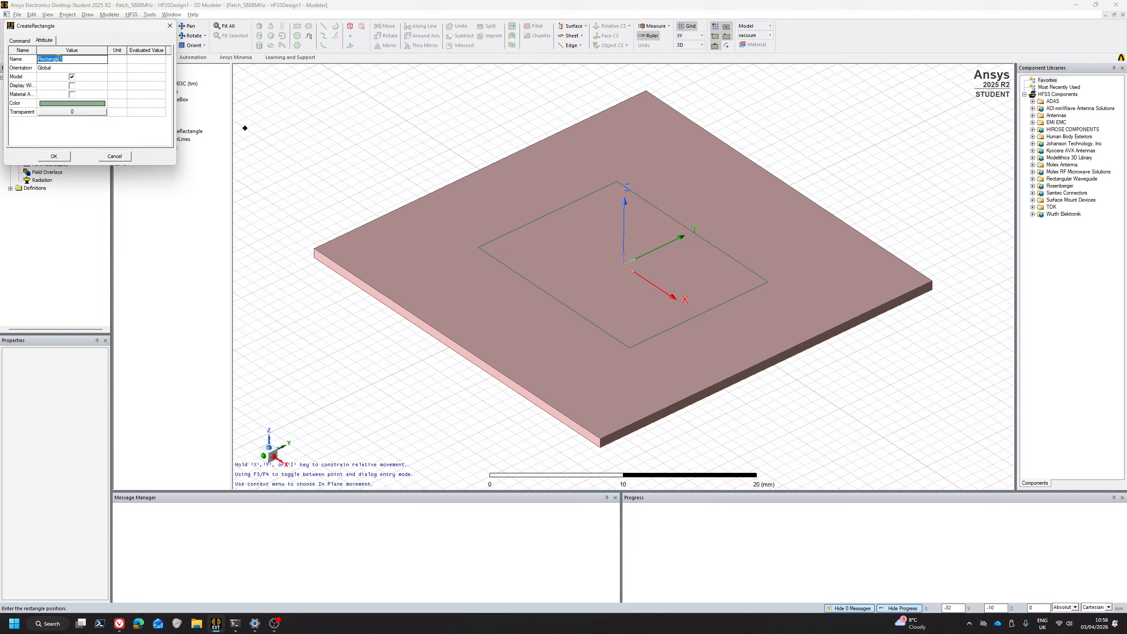
type("Patch")
left_click(69, 105)
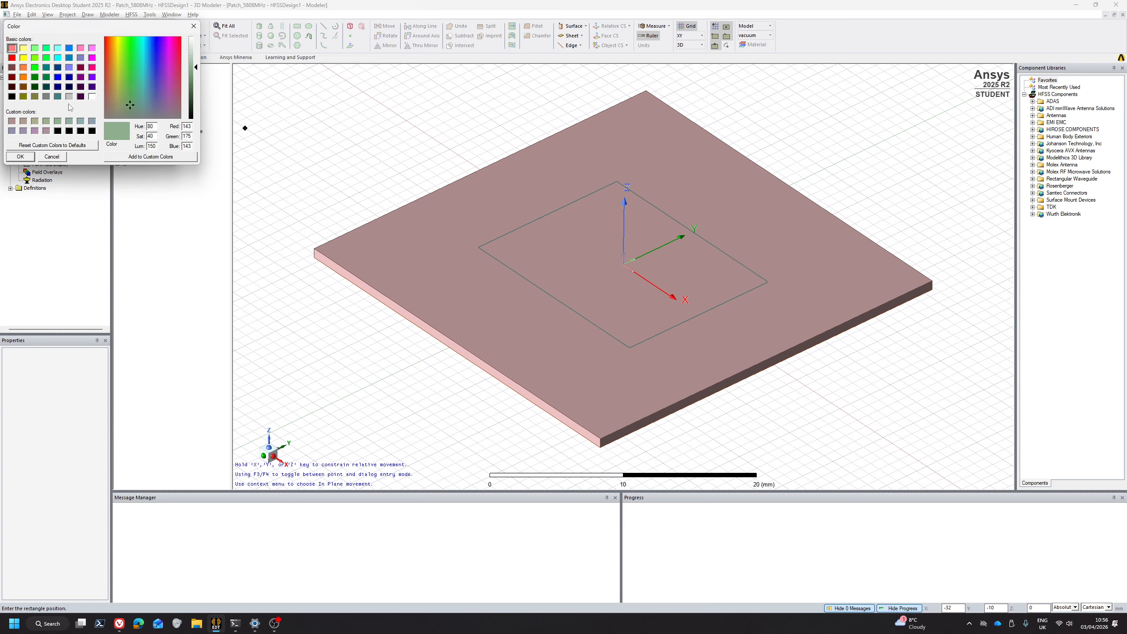
left_click(23, 67)
left_click(19, 156)
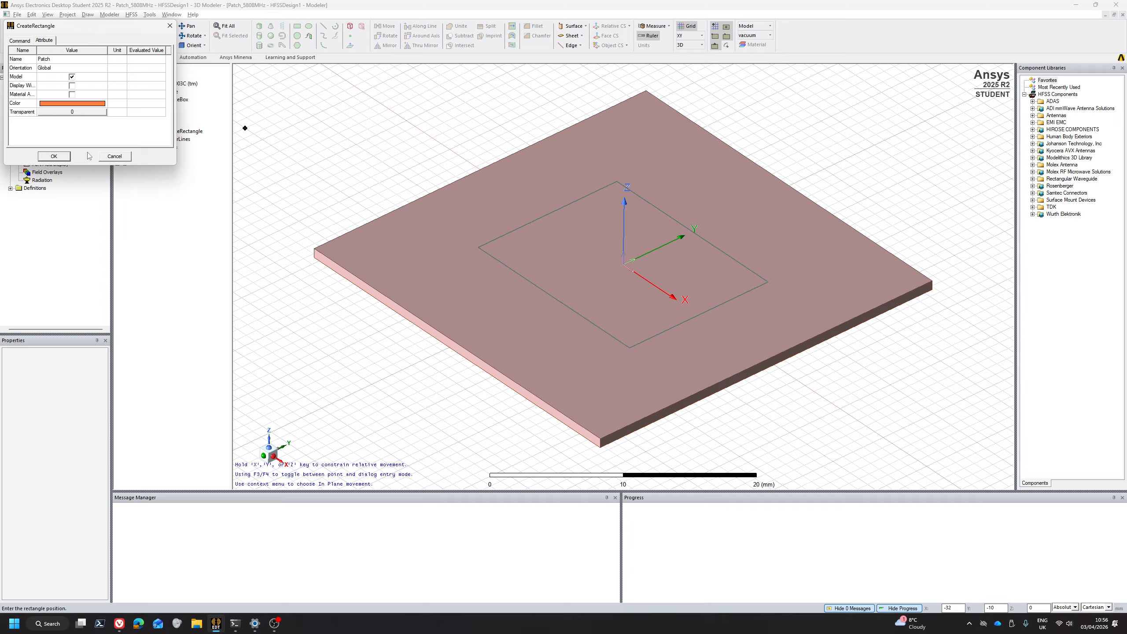
left_click(54, 156)
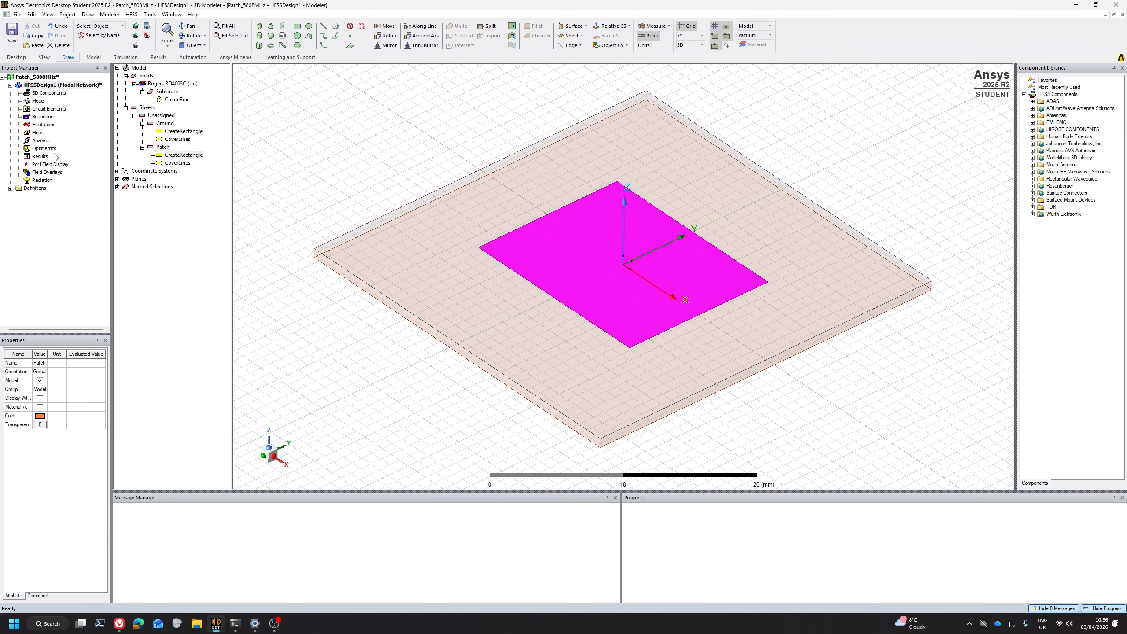
Inspect the patch sheet from several angles, then start a cylinder for the feed's centre pin.
left_click(291, 338)
middle_click_drag(595, 281, 689, 331)
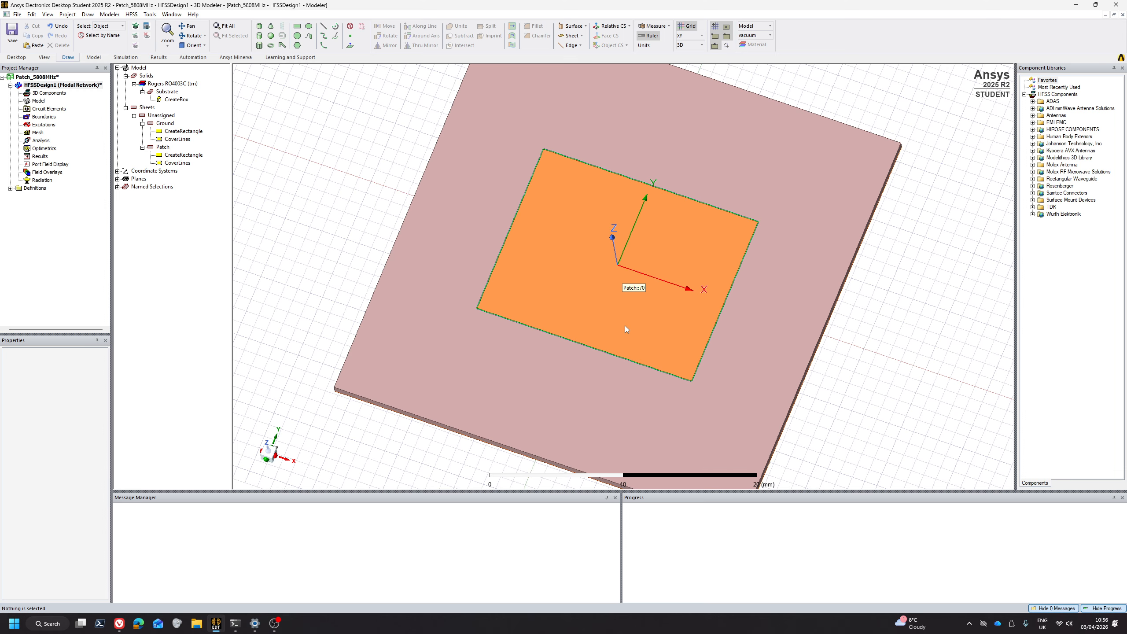
middle_click_drag(608, 334, 616, 285)
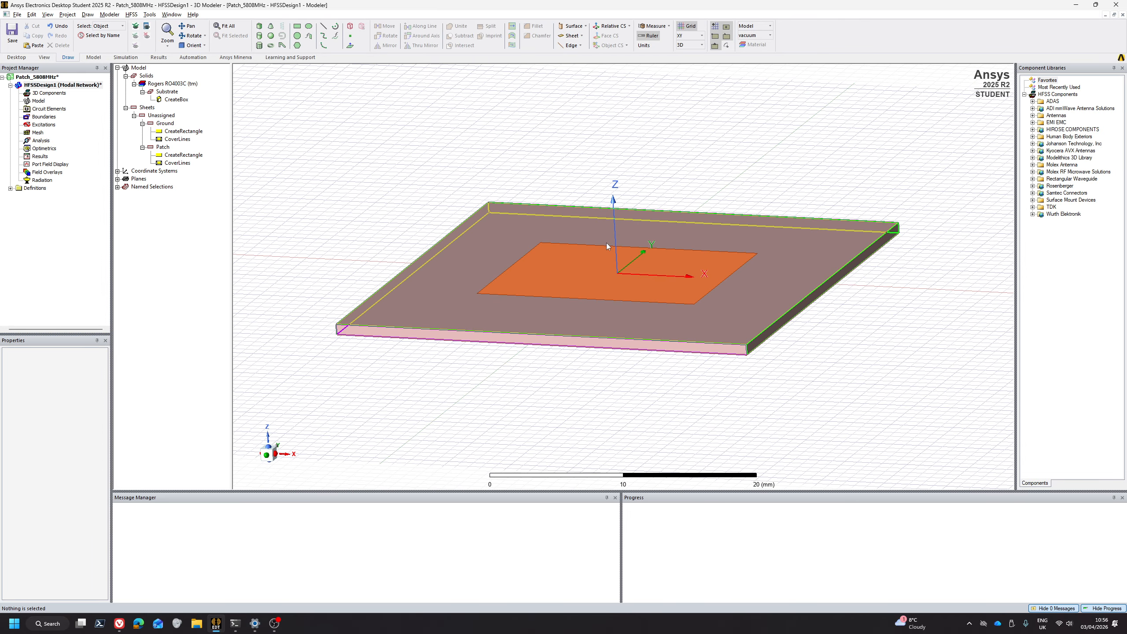
middle_click_drag(521, 217, 439, 192)
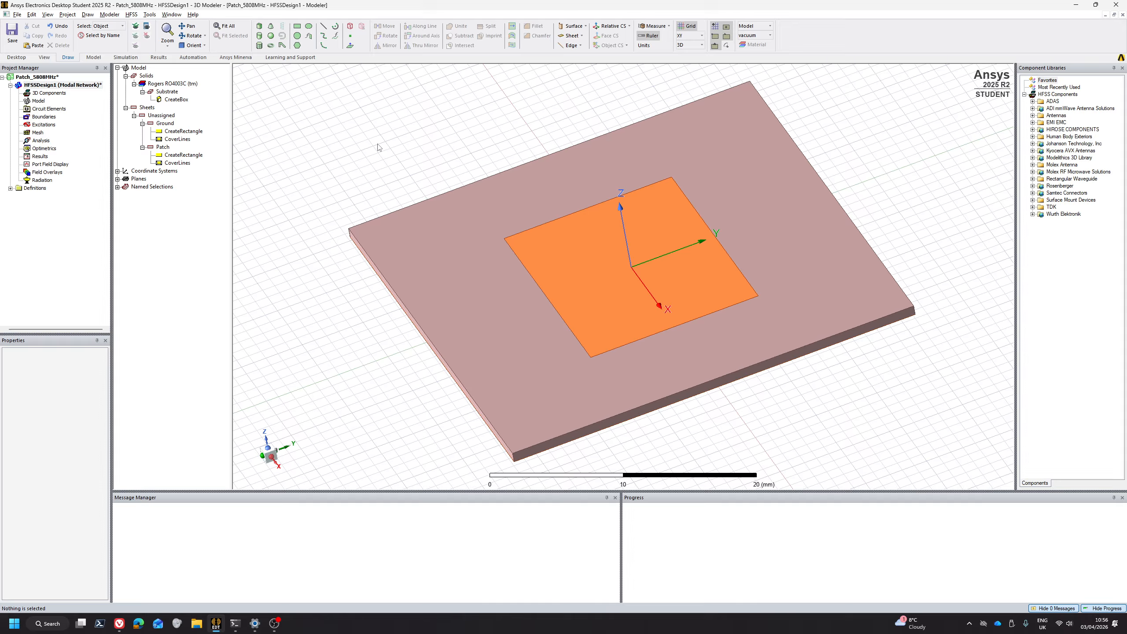
left_click(260, 37)
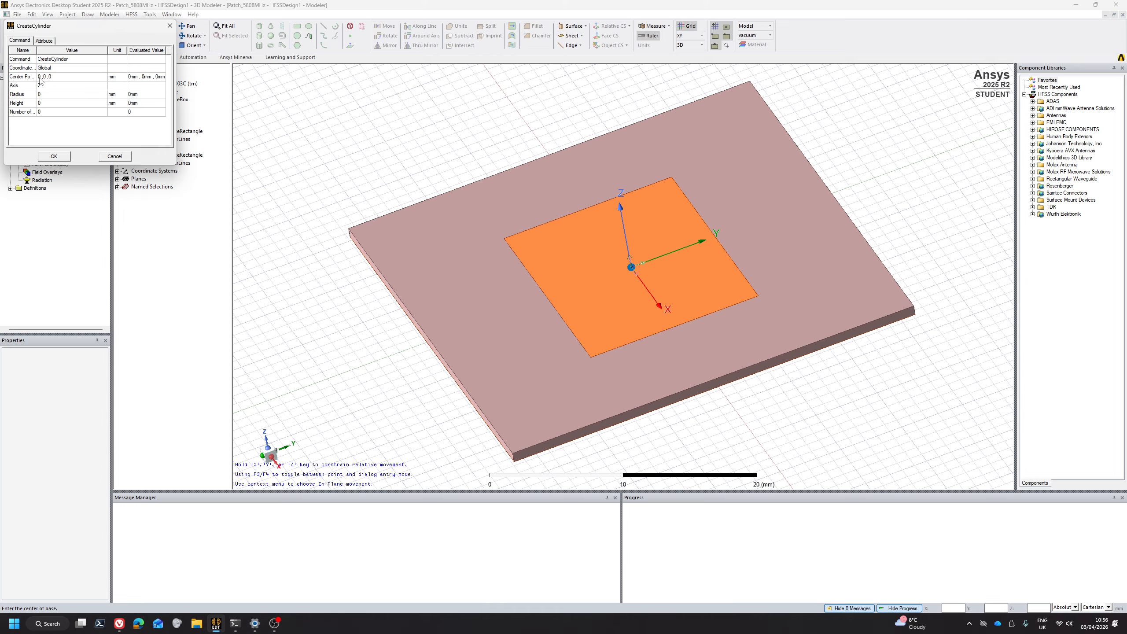
left_click(40, 77)
type("xf")
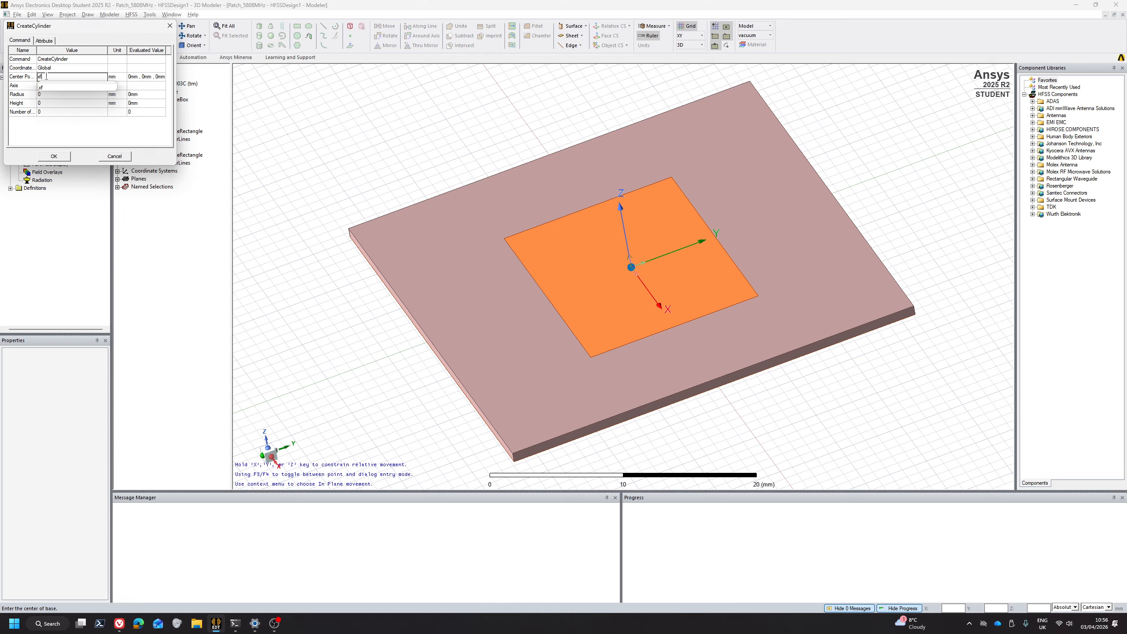
type(",")
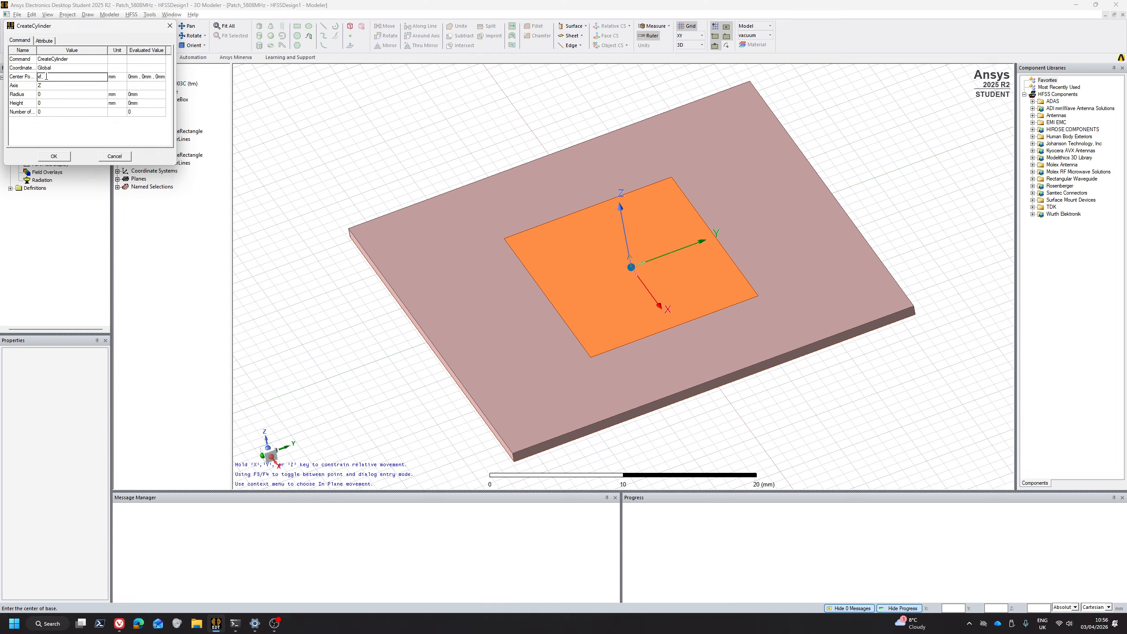
type("y")
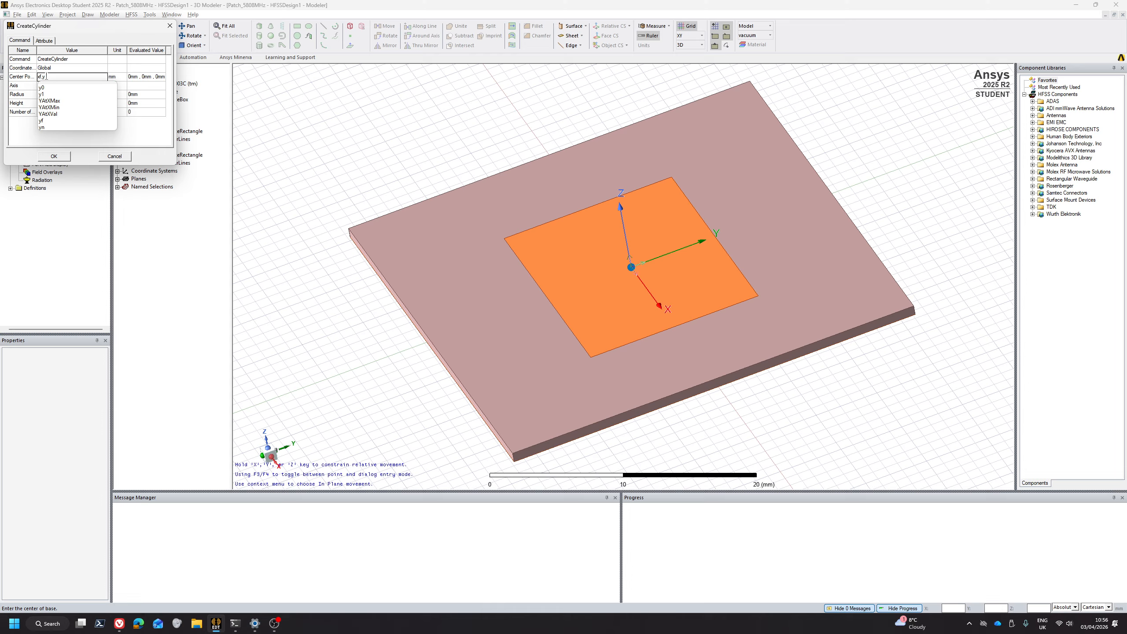
type("f")
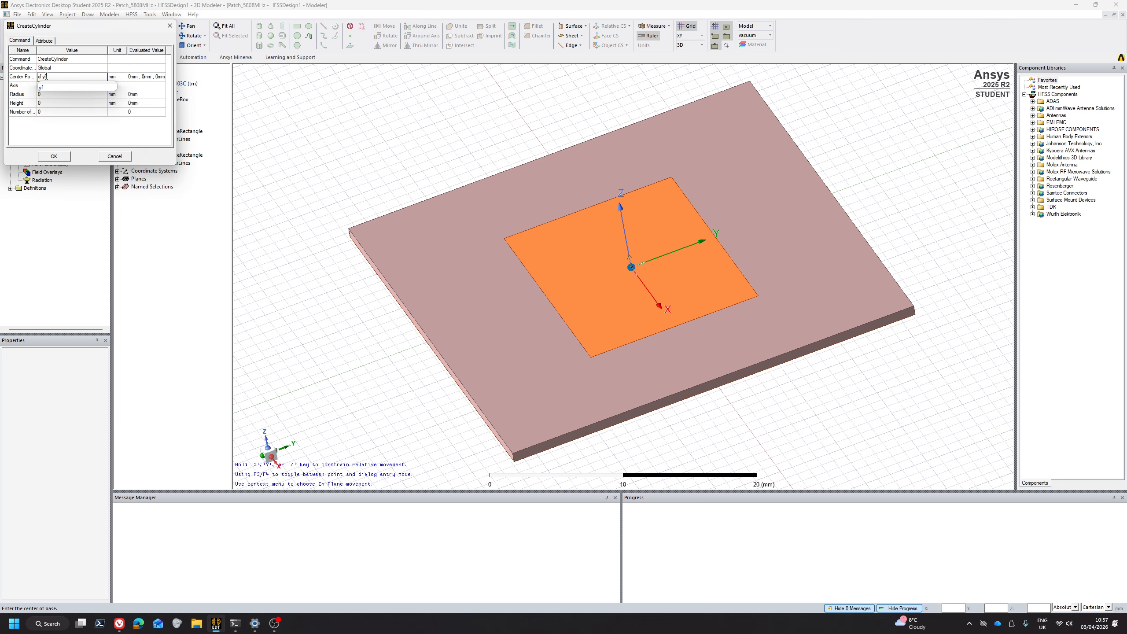
type(",")
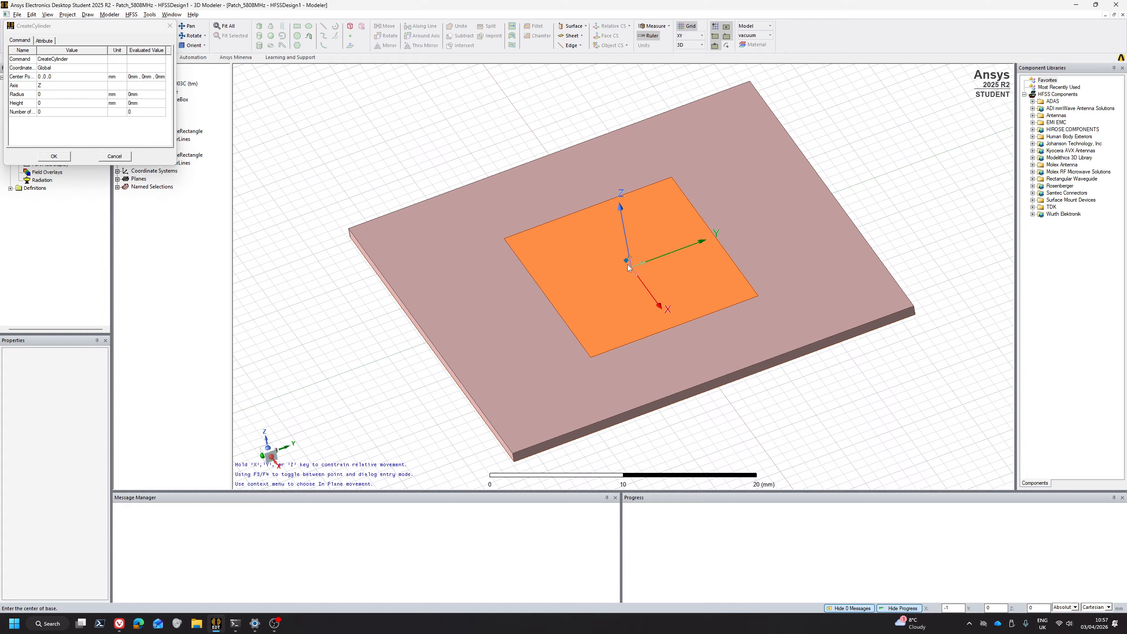
Move the cylinder dialog clear of the window edge and set the centre position to xf, yf, -ts-hp.
left_click(53, 76)
left_click_drag(83, 25, 200, 90)
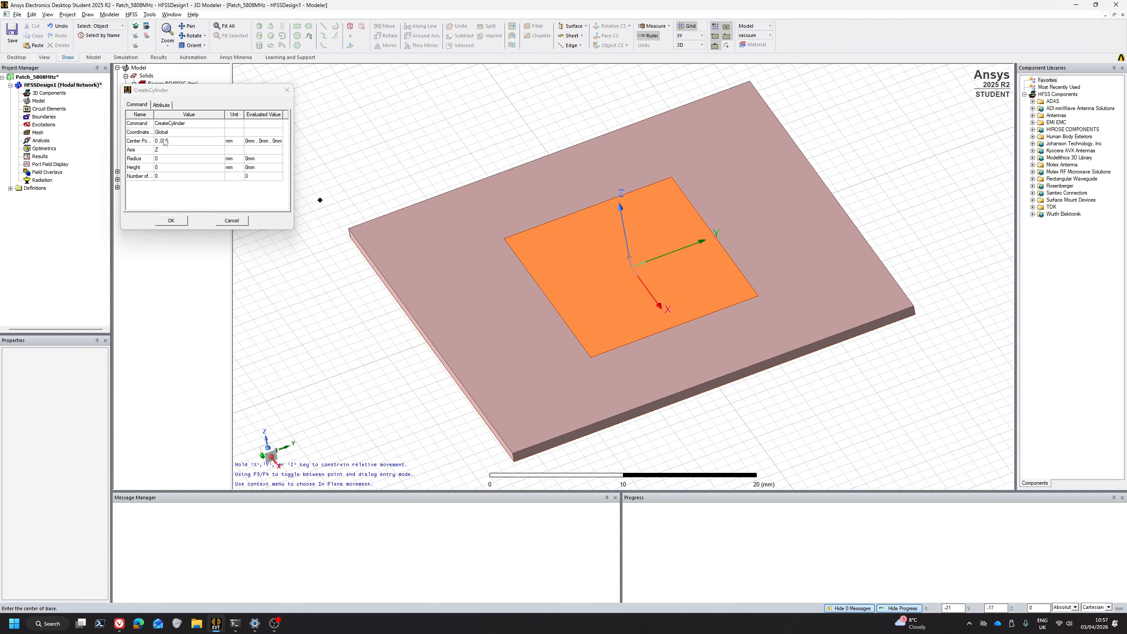
left_click(178, 140)
type("x")
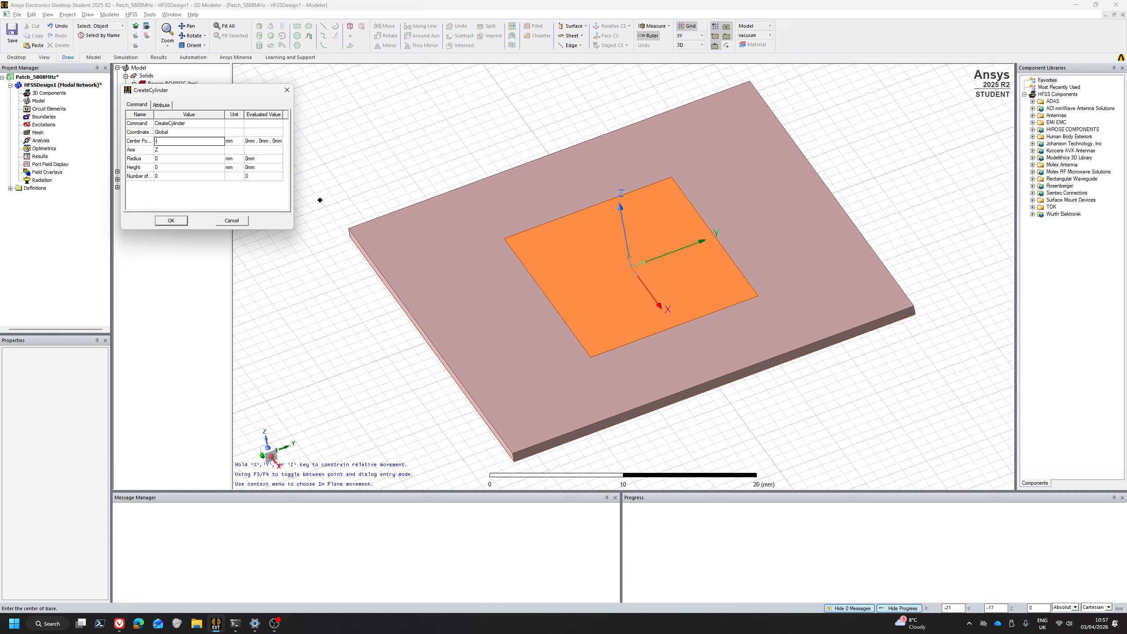
type("f,yf,")
type("-ts-hp")
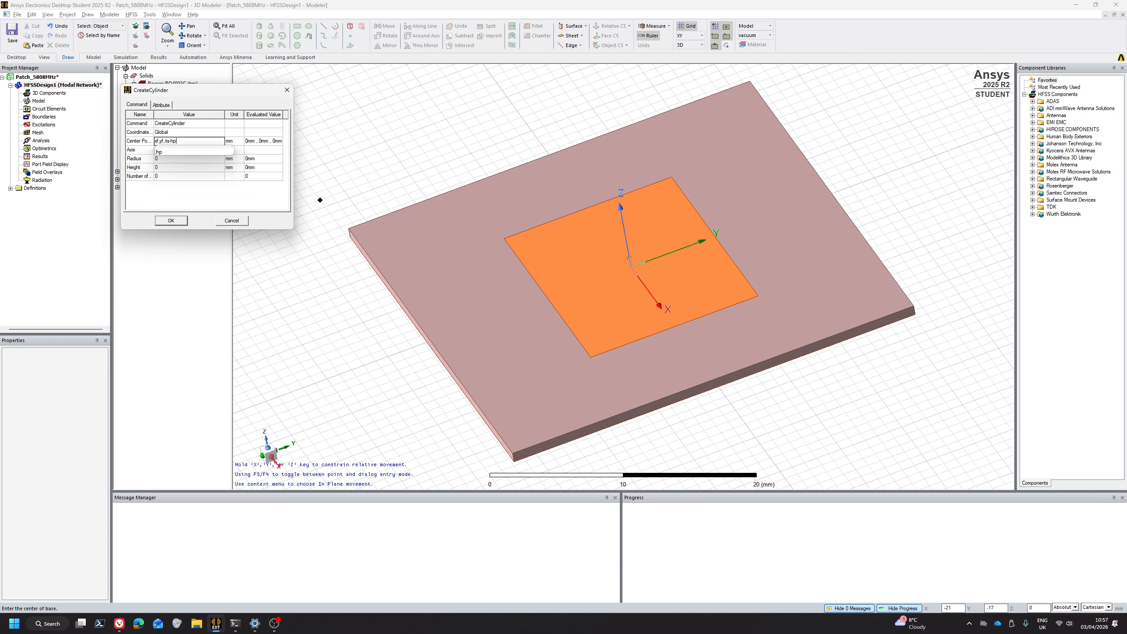
key("Tab")
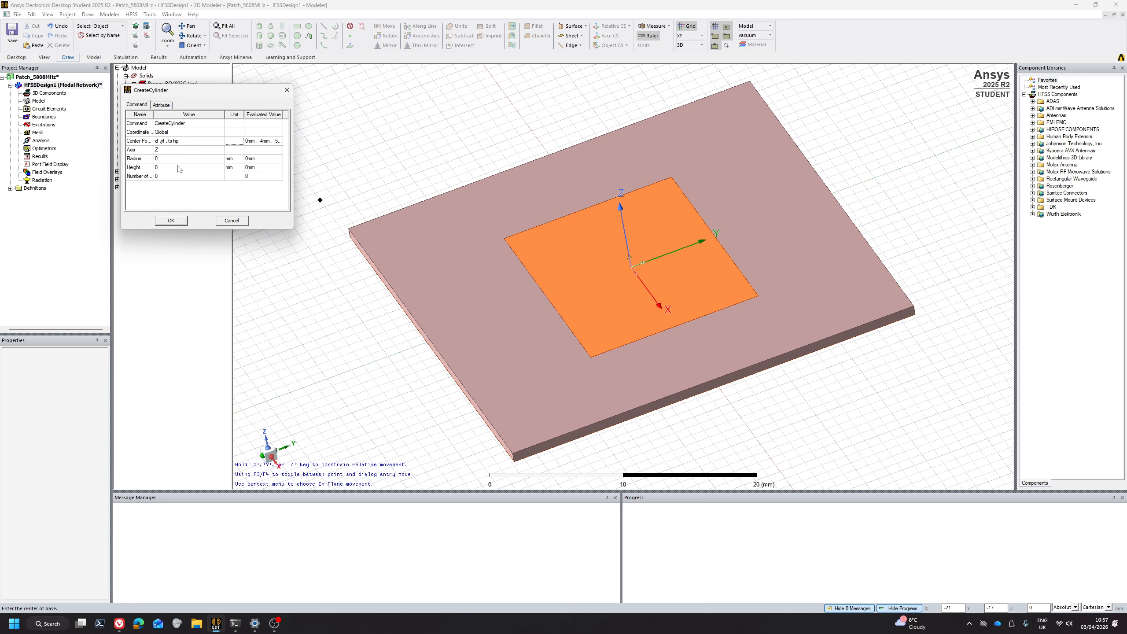
Set the cylinder's radius to pin_r and its height to ts+hp.
left_click(163, 159)
type("pi")
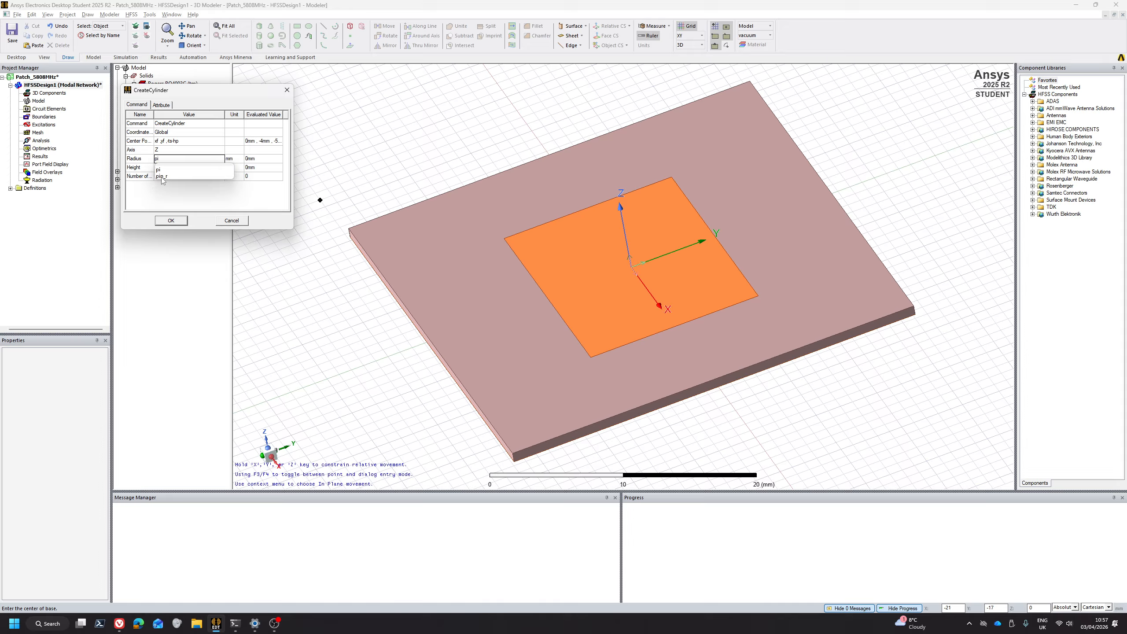
left_click(161, 177)
left_click(133, 183)
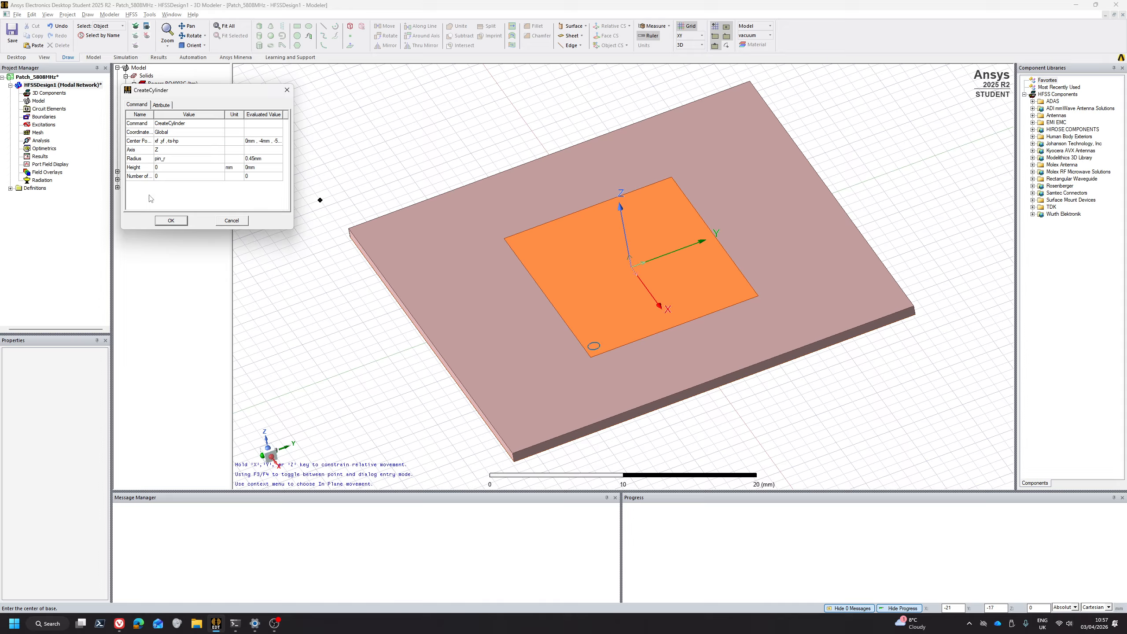
left_click(167, 168)
type("ts")
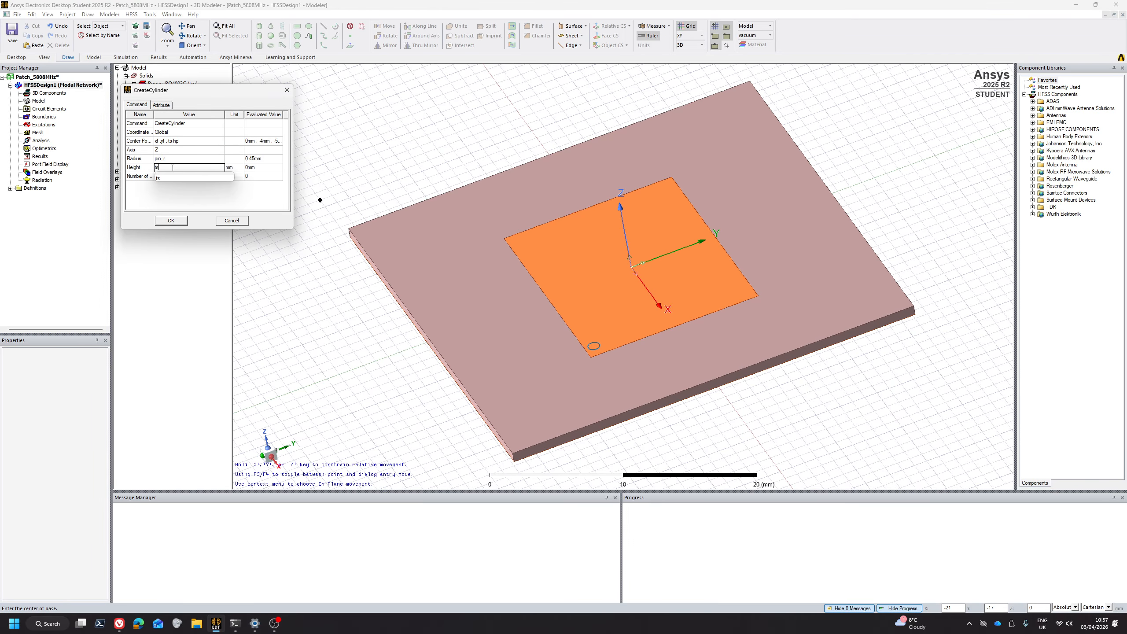
type("+")
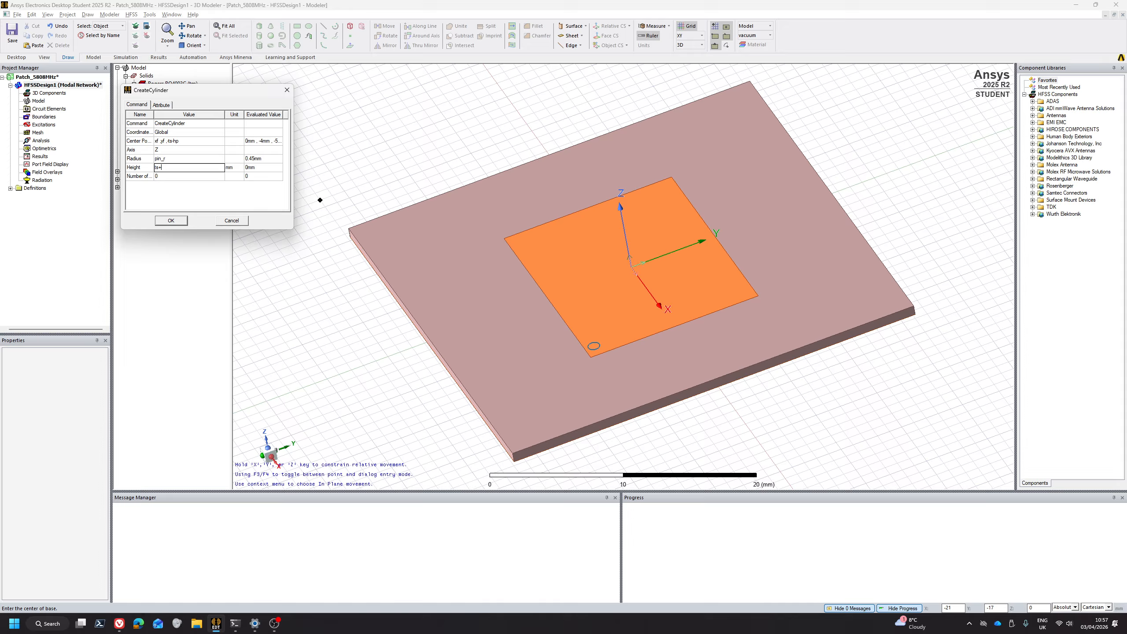
type("hp")
key("Return")
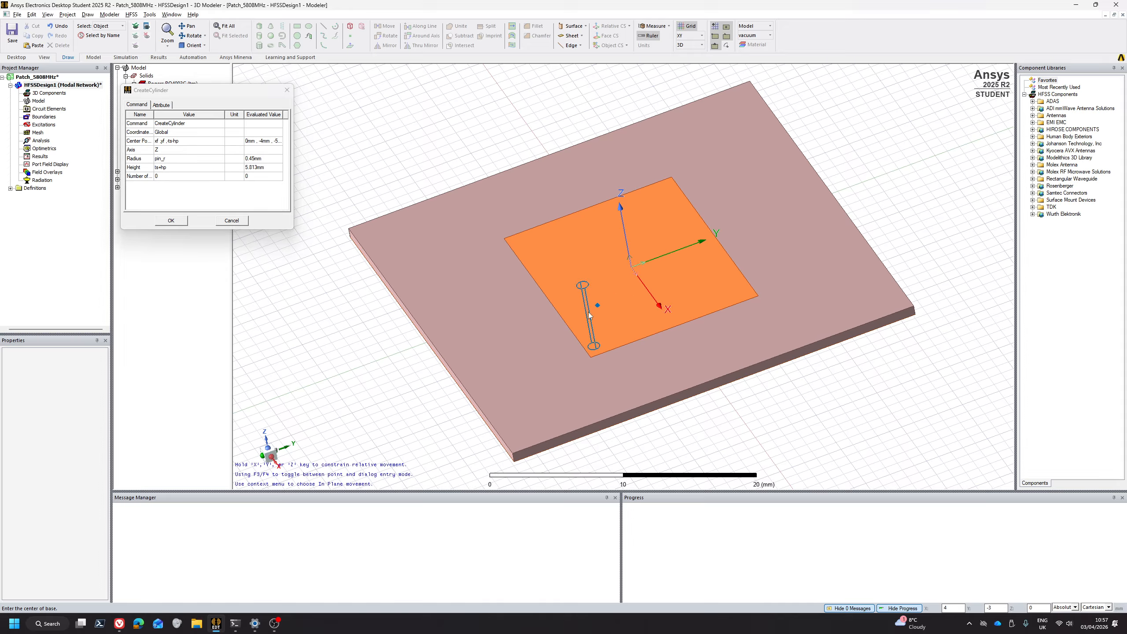
Check the cylinder outline from the side, then name the cylinder centre_pin.
left_click_drag(590, 315, 672, 274, "alt")
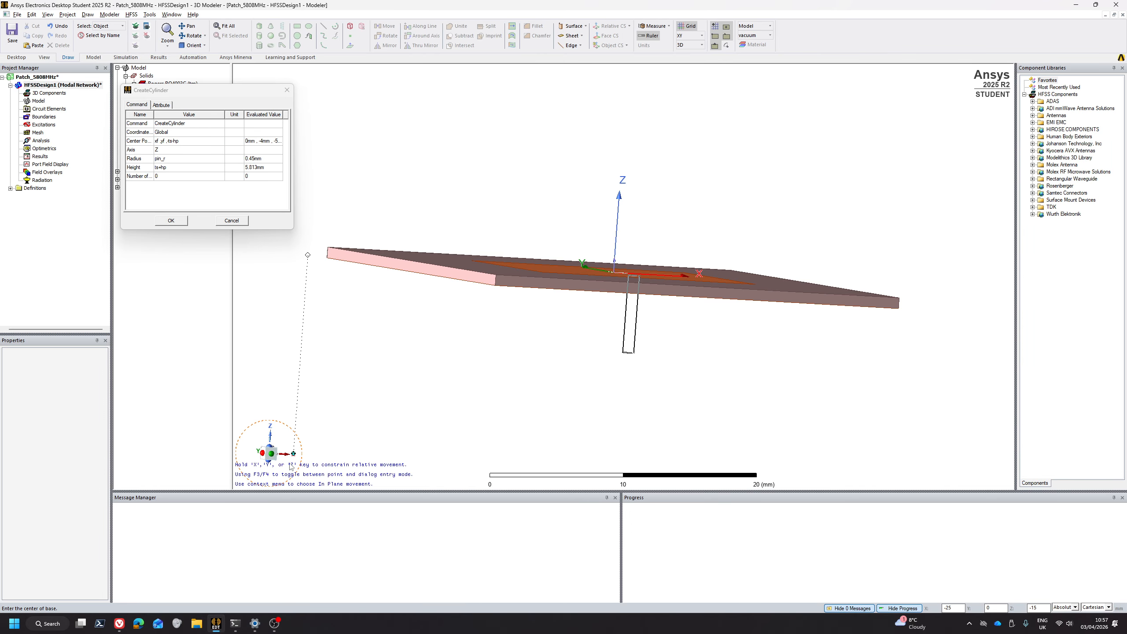
left_click(271, 454)
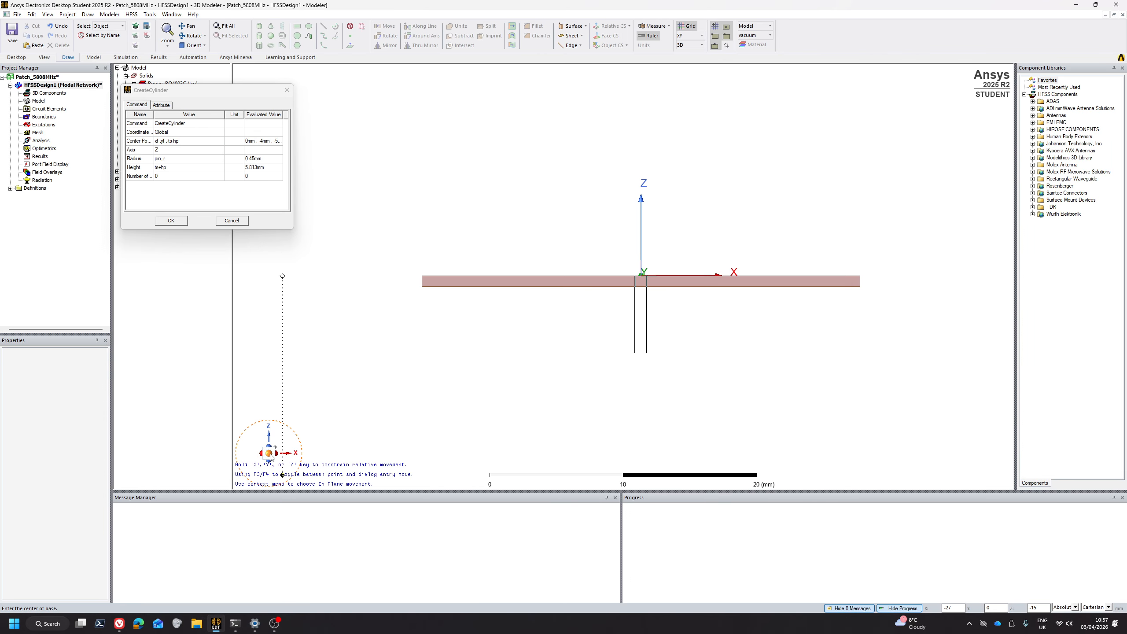
scroll(683, 374, "down", 3)
scroll(662, 373, "up", 4)
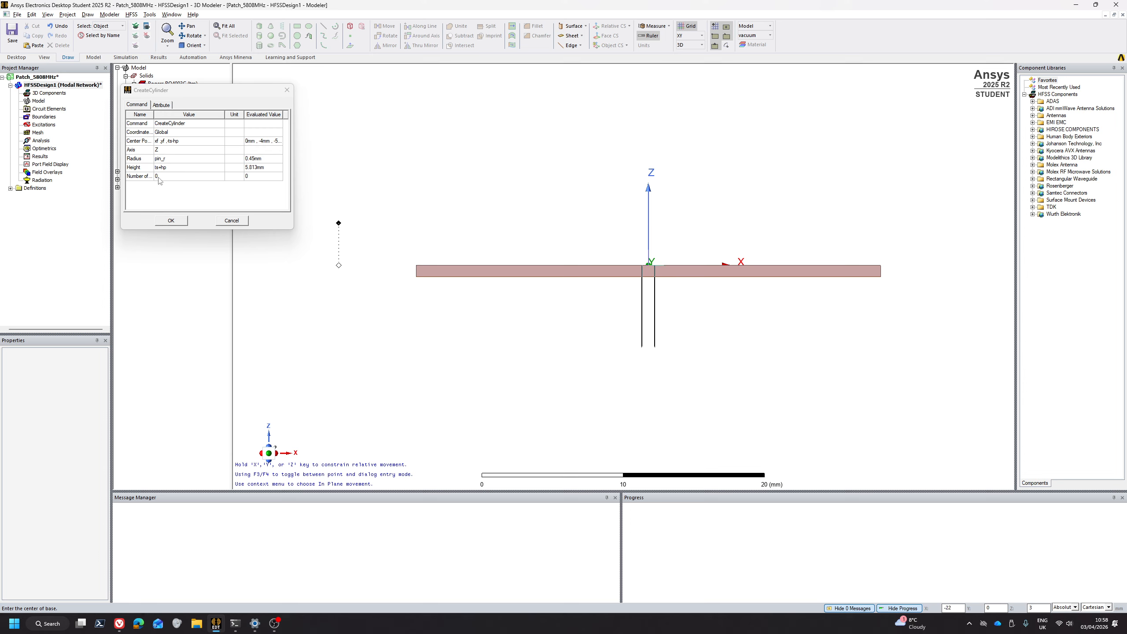
left_click(160, 100)
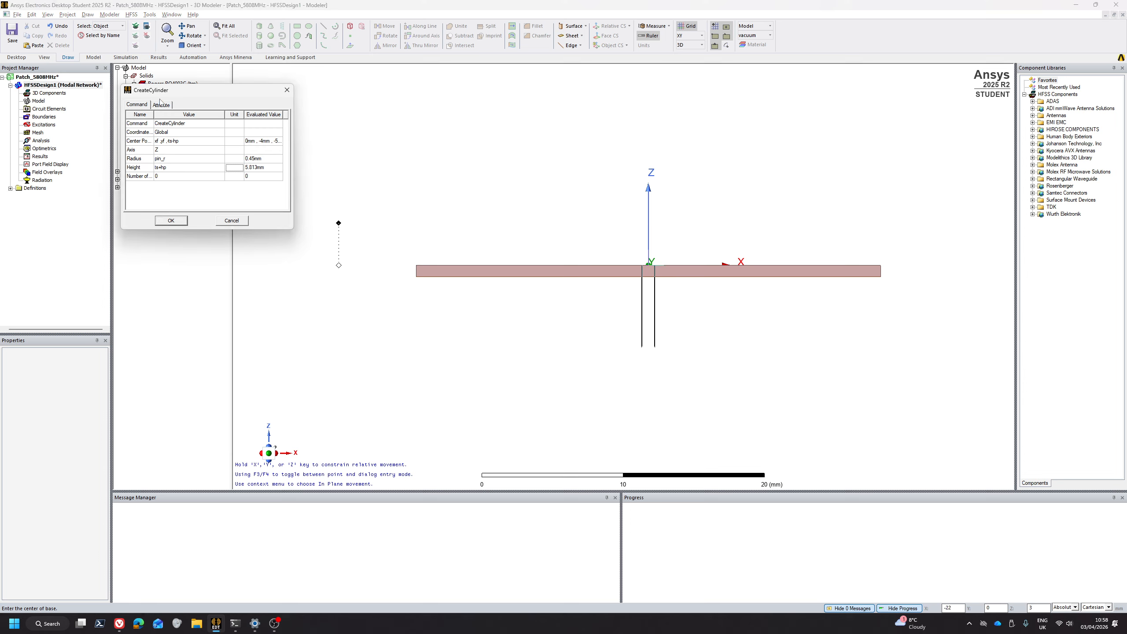
left_click(162, 106)
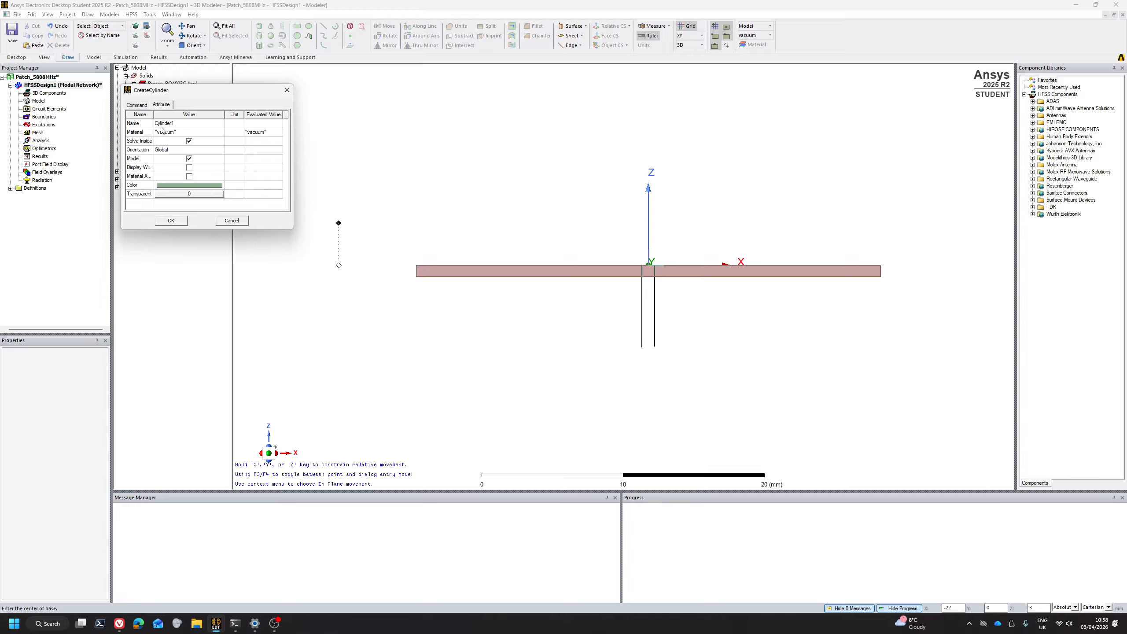
left_click(185, 124)
type("centre_pin")
Find pec in the material library and assign it to the centre_pin cylinder.
left_click(175, 134)
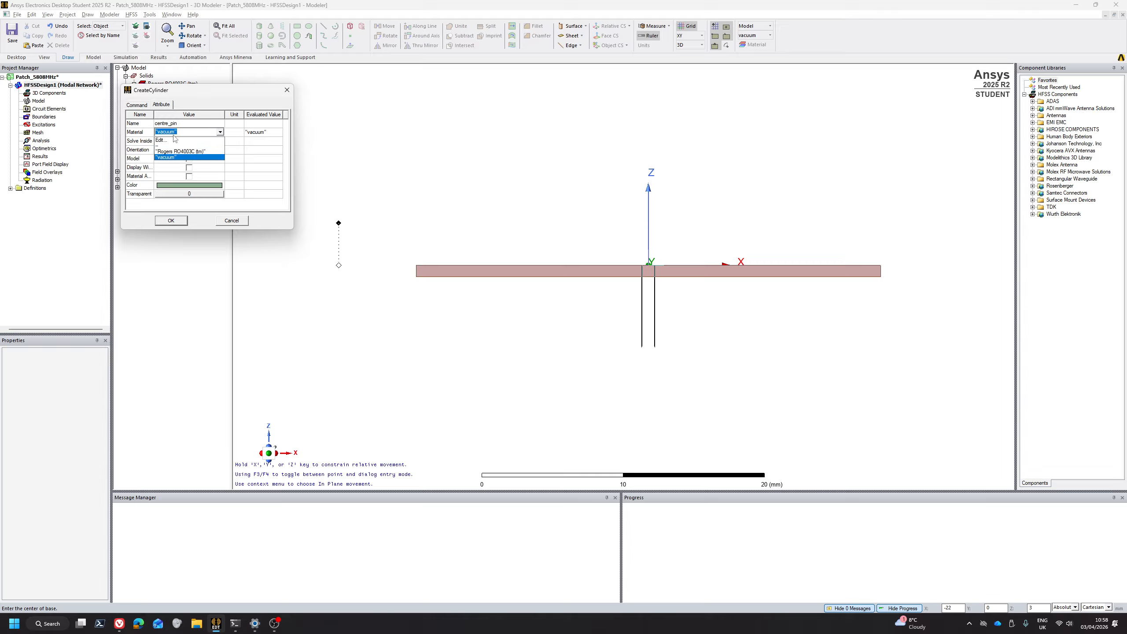
left_click(174, 140)
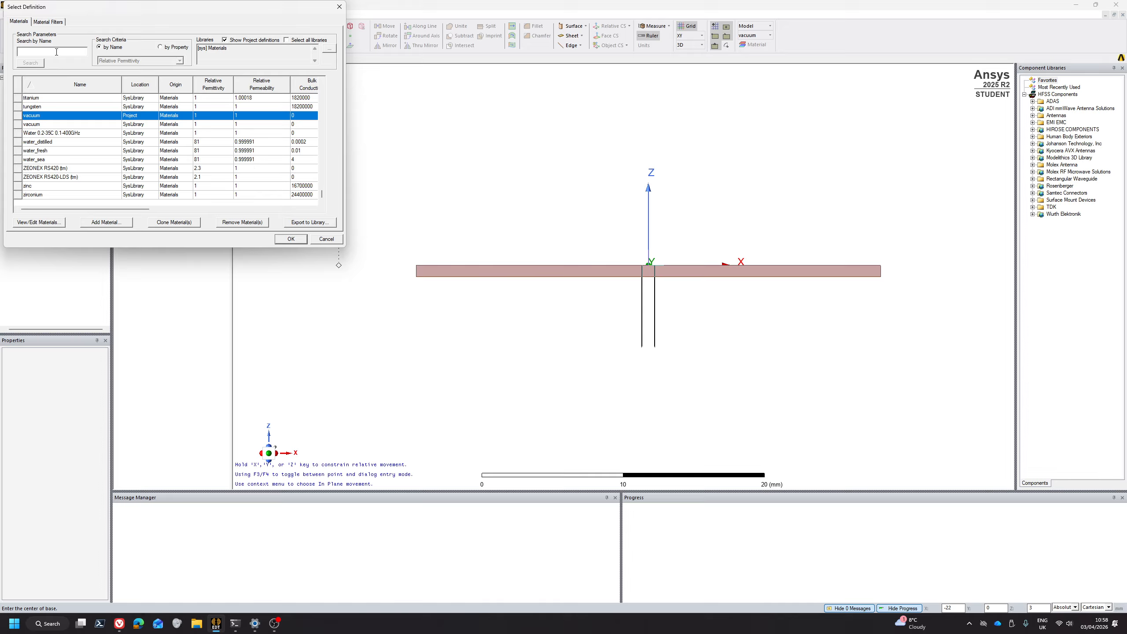
type("PEC")
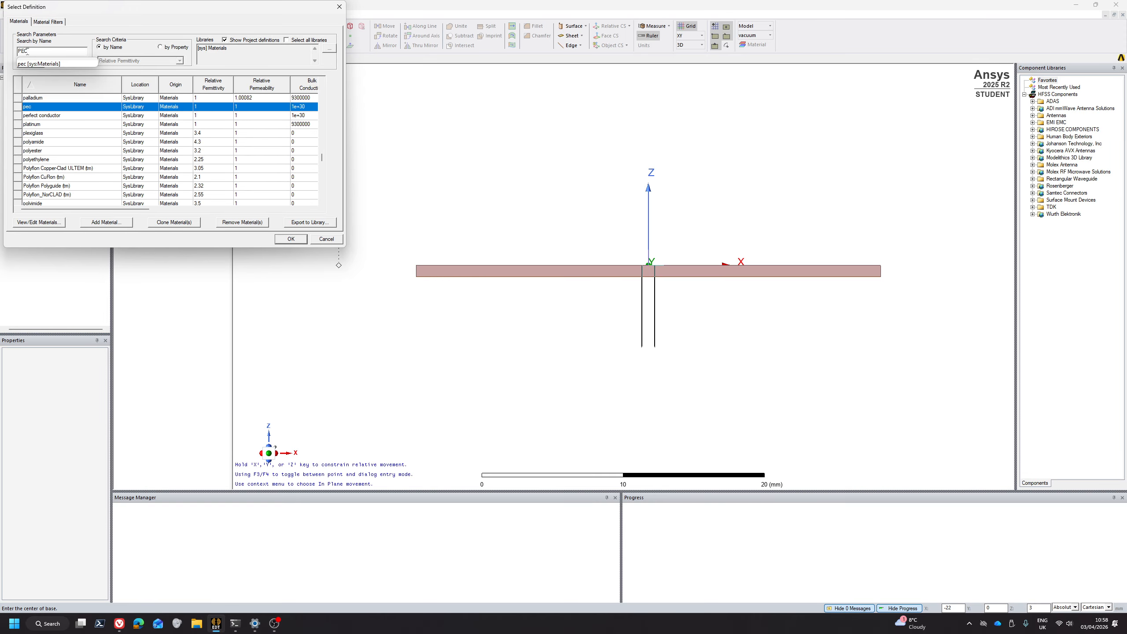
left_click(32, 63)
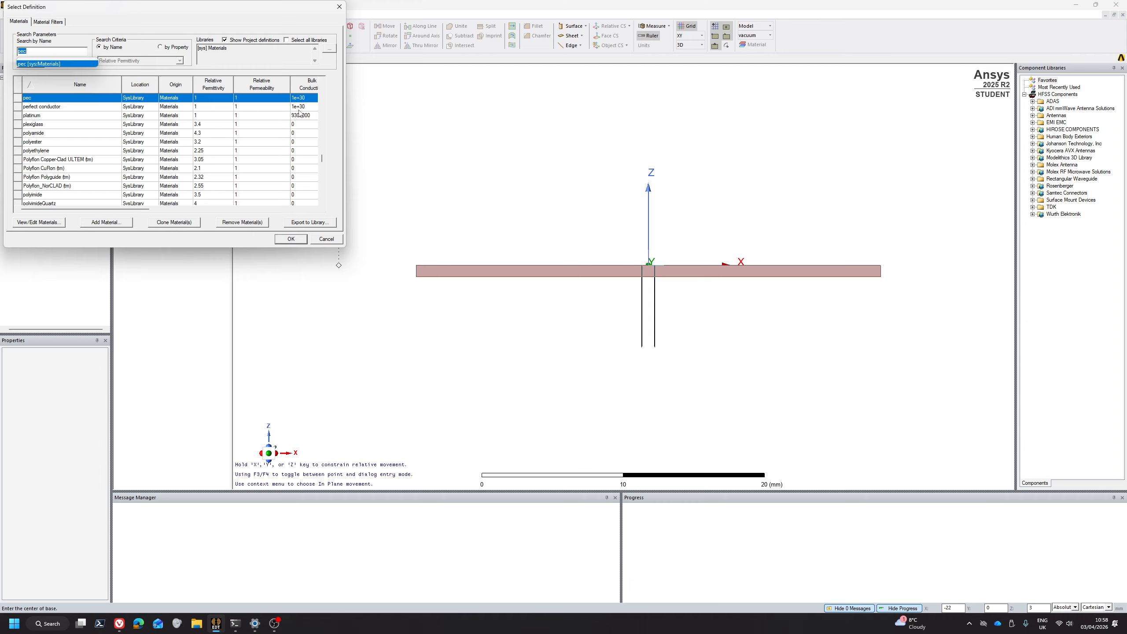
left_click(291, 240)
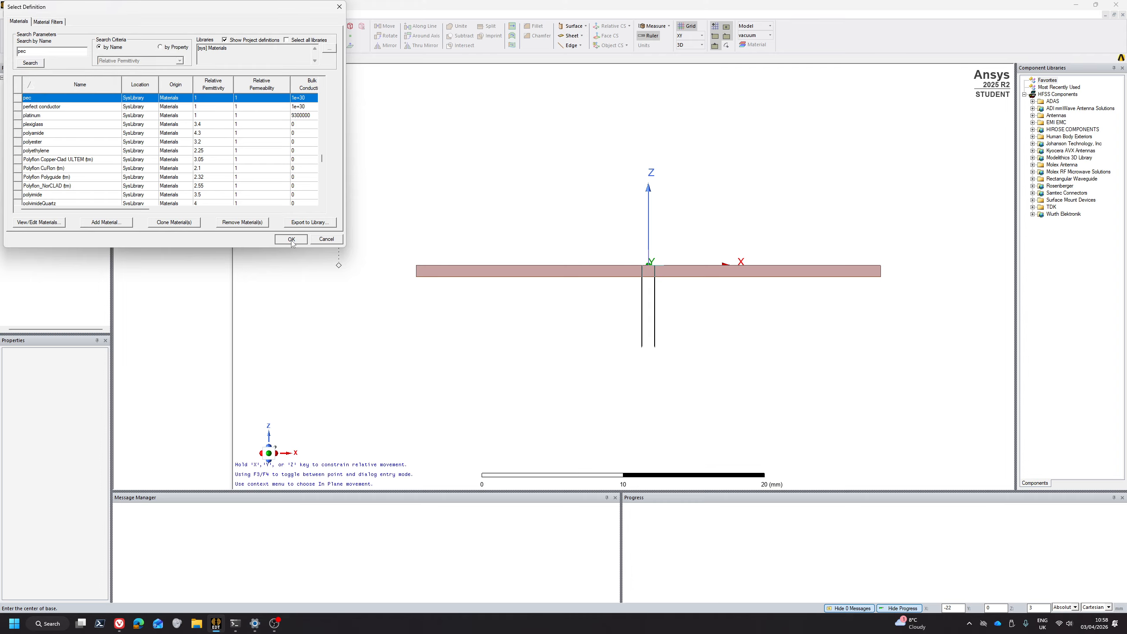
left_click(292, 240)
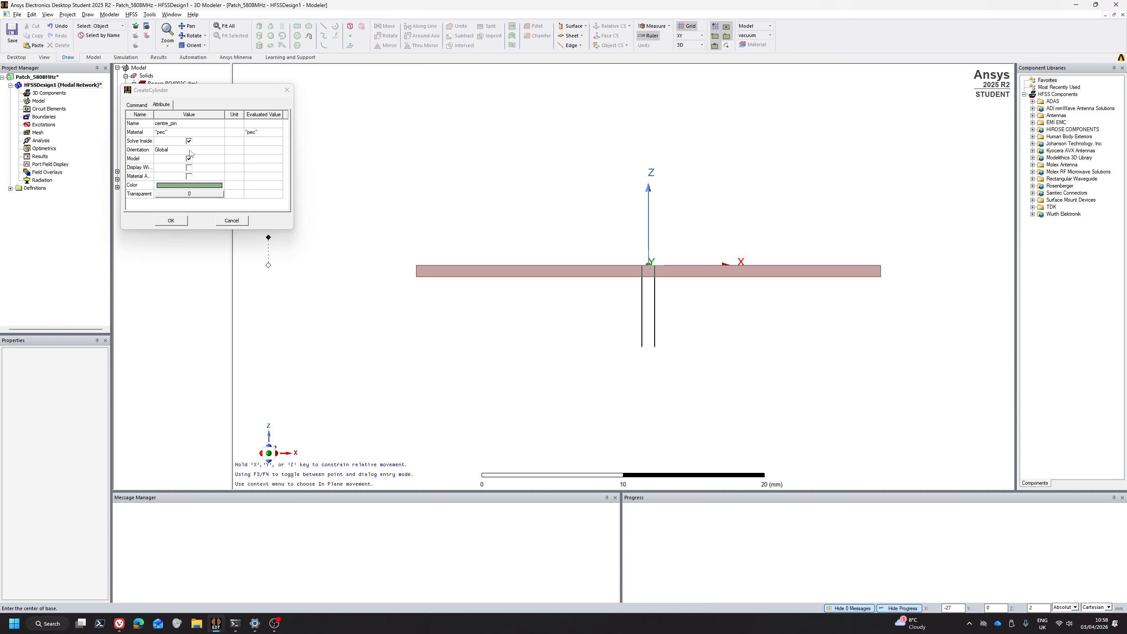
Set the centre_pin cylinder's colour to yellow.
left_click(189, 186)
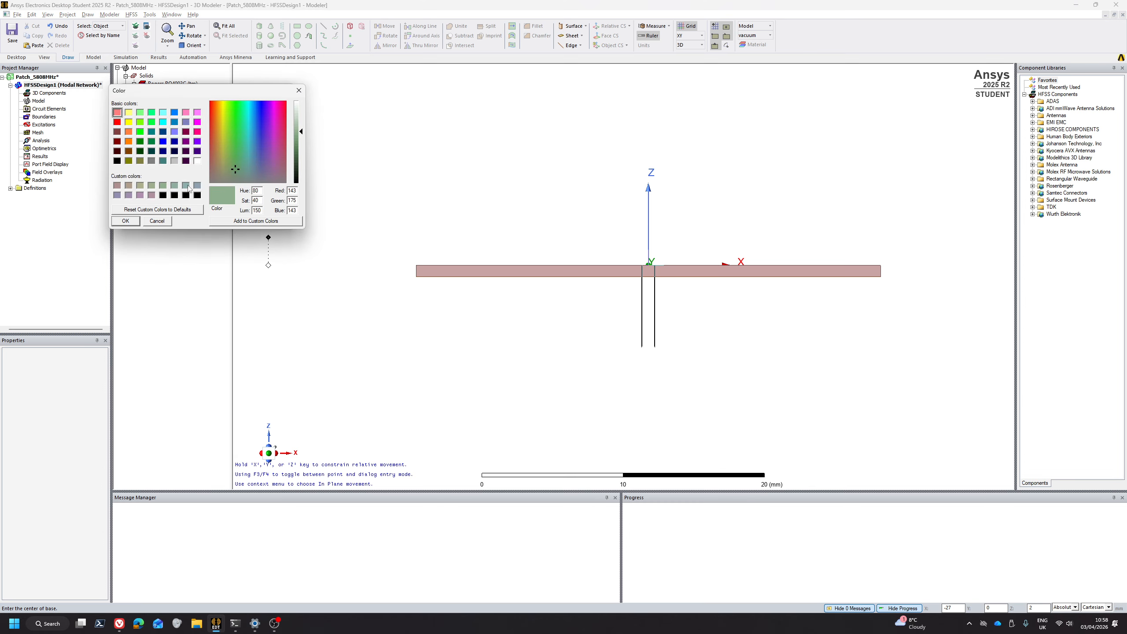
left_click(128, 121)
left_click(127, 221)
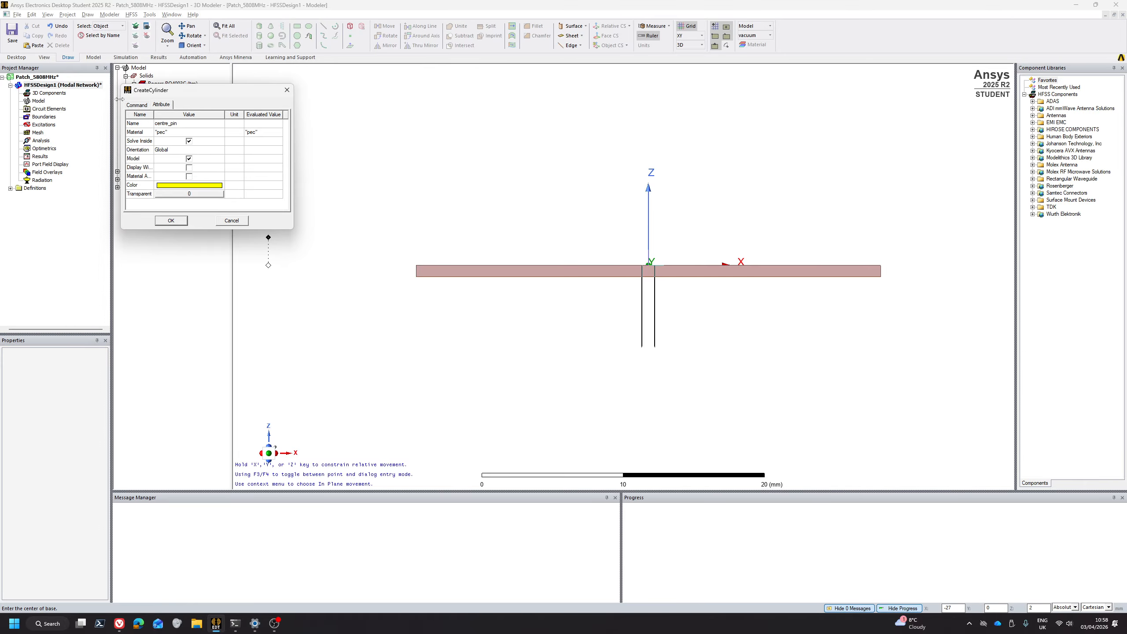
Finish creating the centre_pin cylinder and inspect the pin from beneath the ground plane.
left_click(136, 105)
left_click(175, 222)
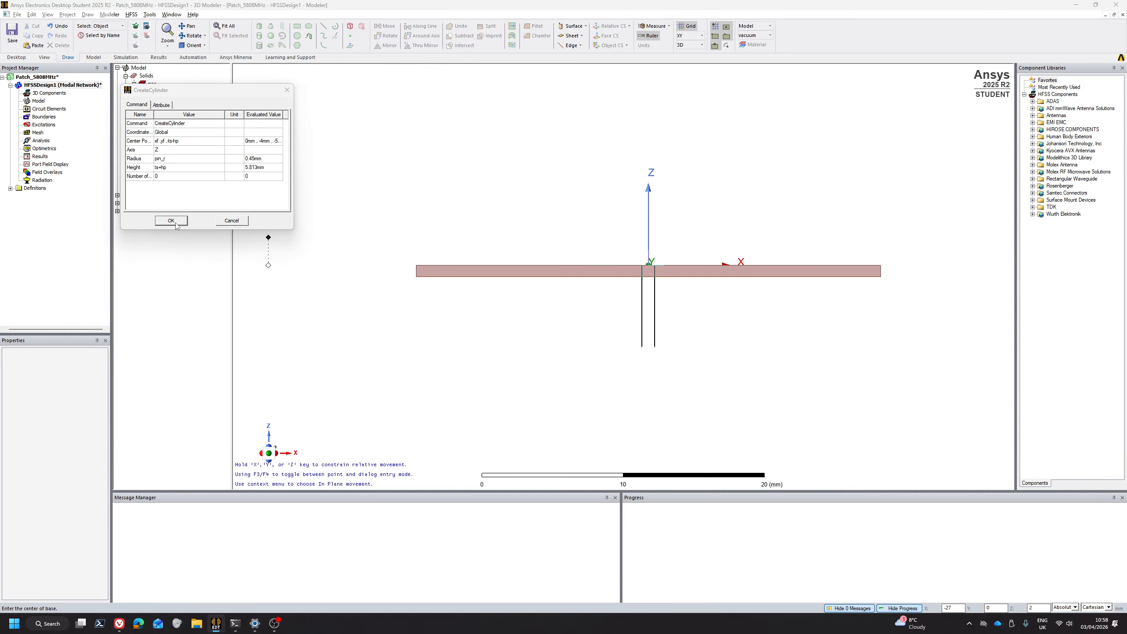
left_click(549, 383)
left_click_drag(686, 346, 641, 350, "alt")
left_click_drag(736, 318, 717, 290, "alt")
scroll(718, 291, "up", 1)
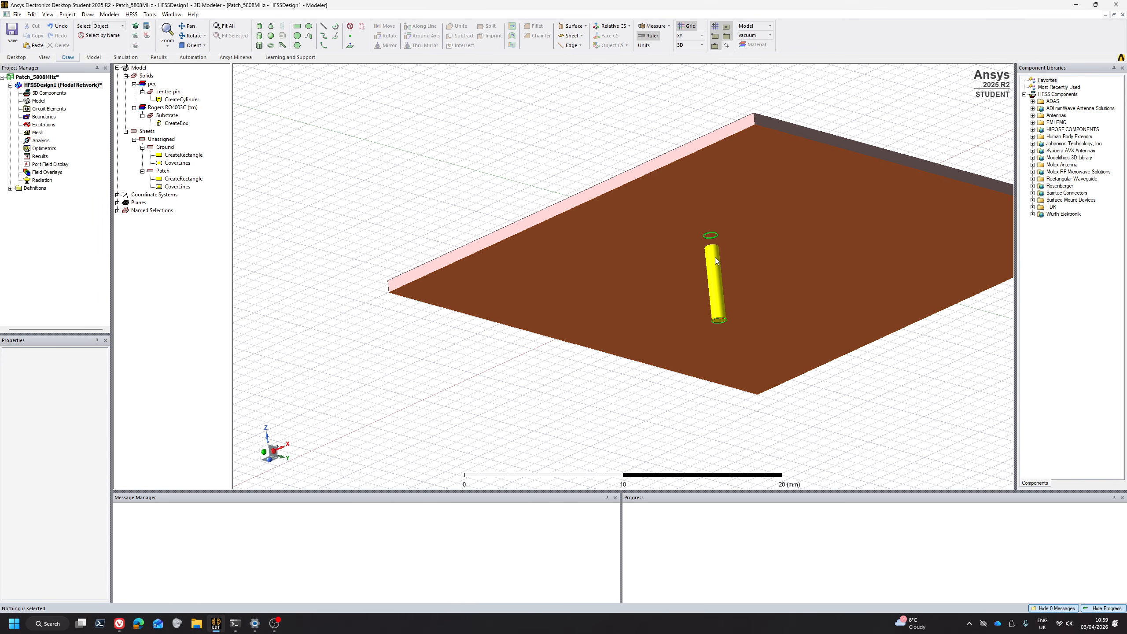
scroll(725, 328, "up", 1)
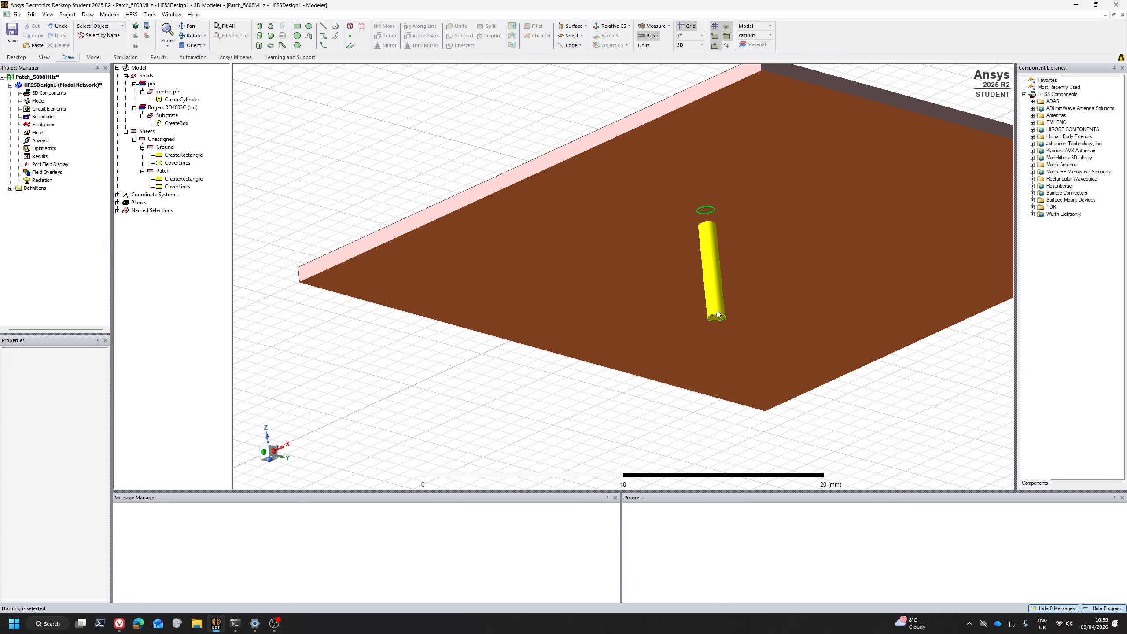
Create an object coordinate system on the centre_pin cylinder with its origin at the centre of the pin's lower end face.
left_click(714, 283)
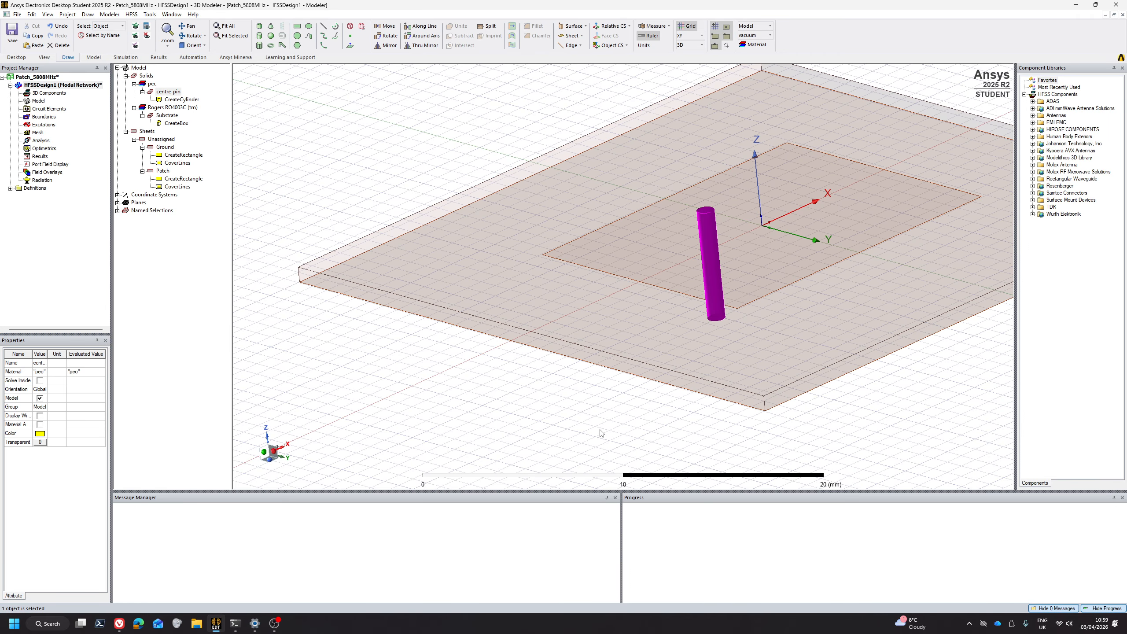
left_click(609, 47)
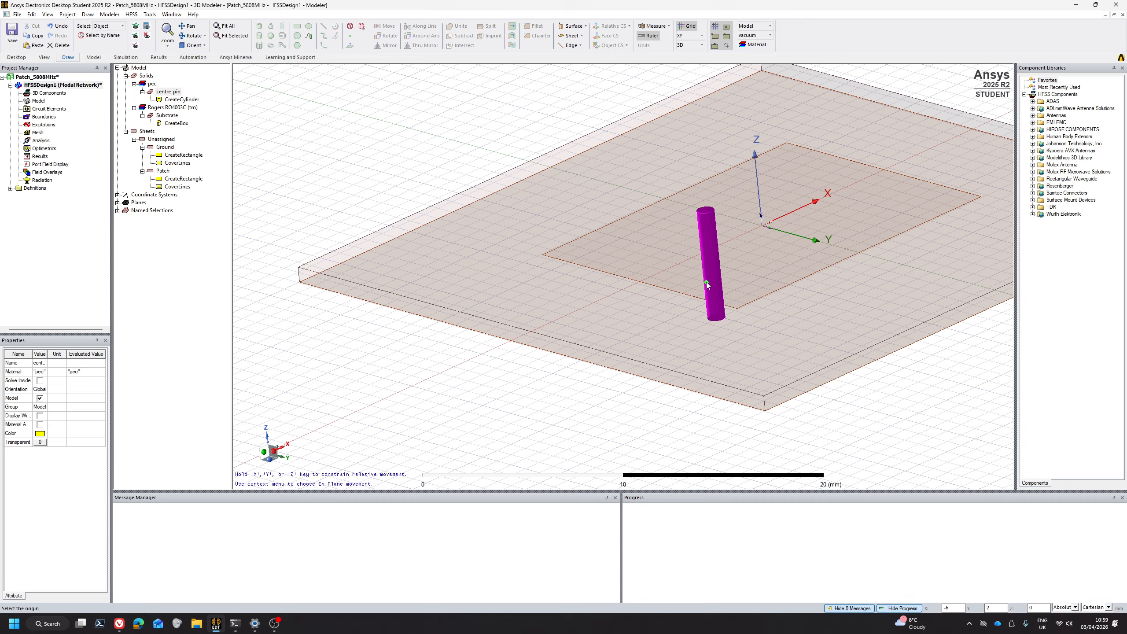
scroll(707, 284, "up", 6)
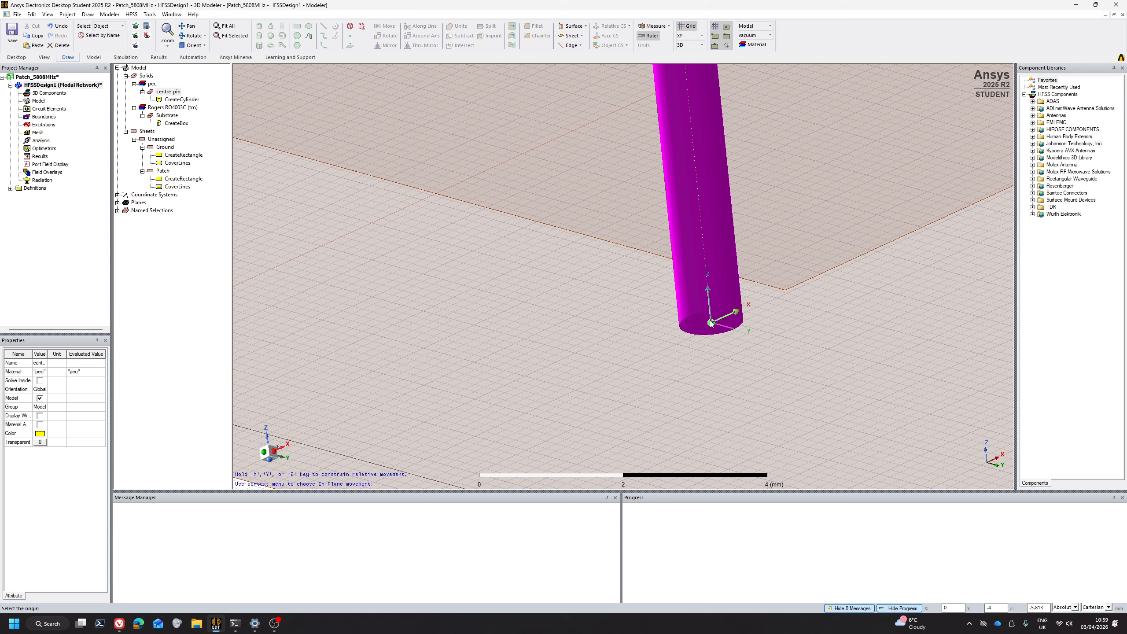
left_click(712, 324)
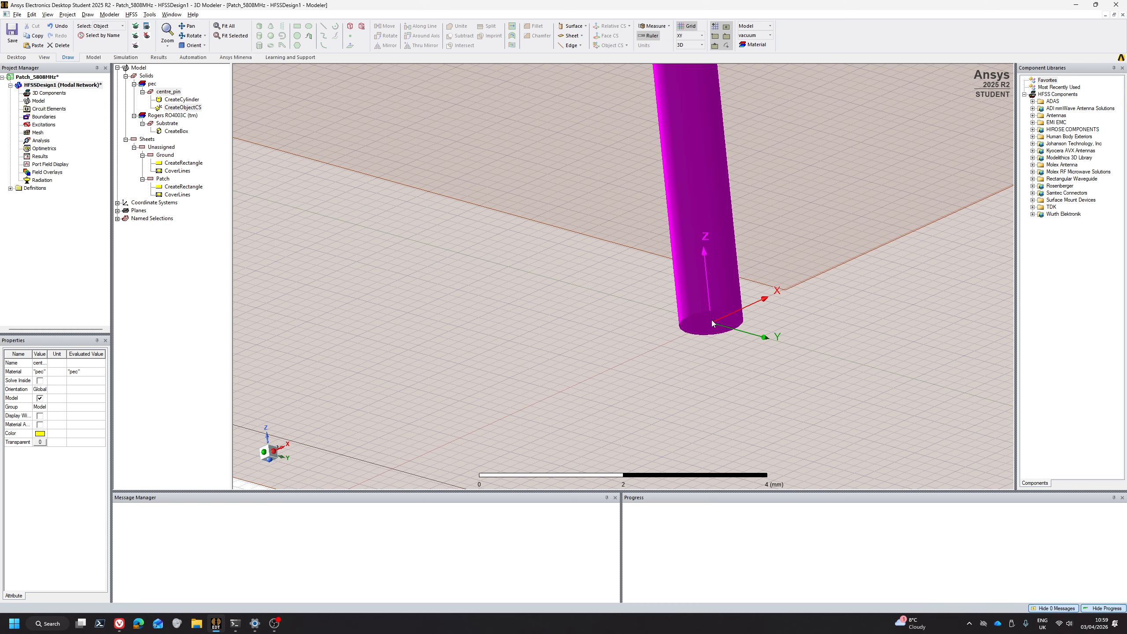
Create a Teflon (tm) cylinder named Dielectric_coax around the pin below the ground plane, centred at 0,0,0 of ObjectCS1 along Z.
middle_click_drag(644, 217, 650, 284)
scroll(650, 284, "down", 3)
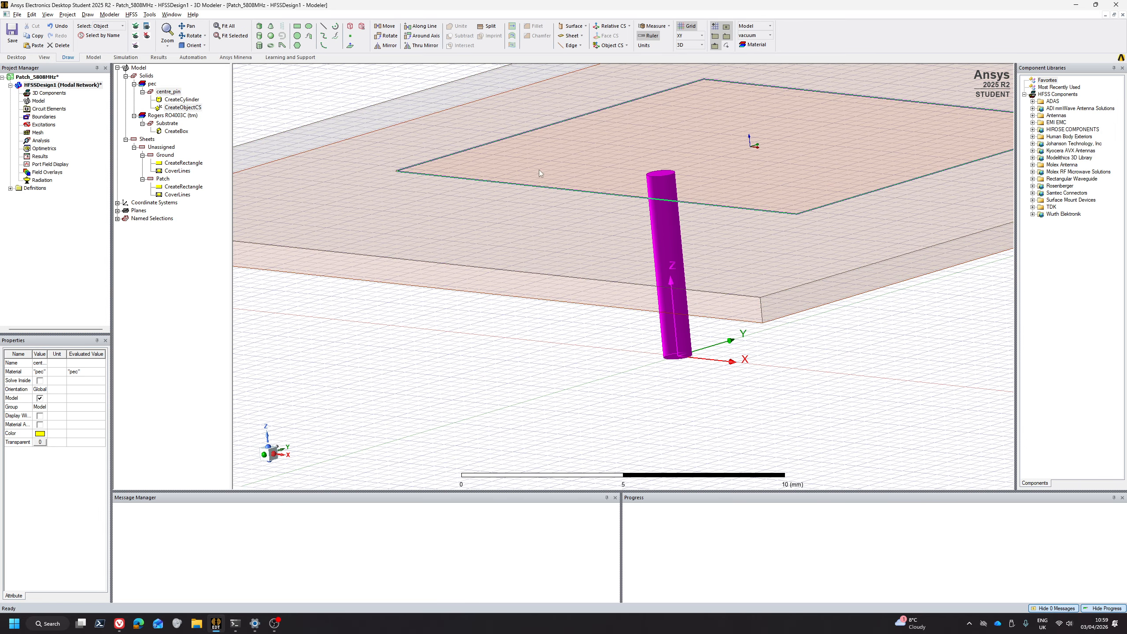
middle_click_drag(594, 333, 634, 307)
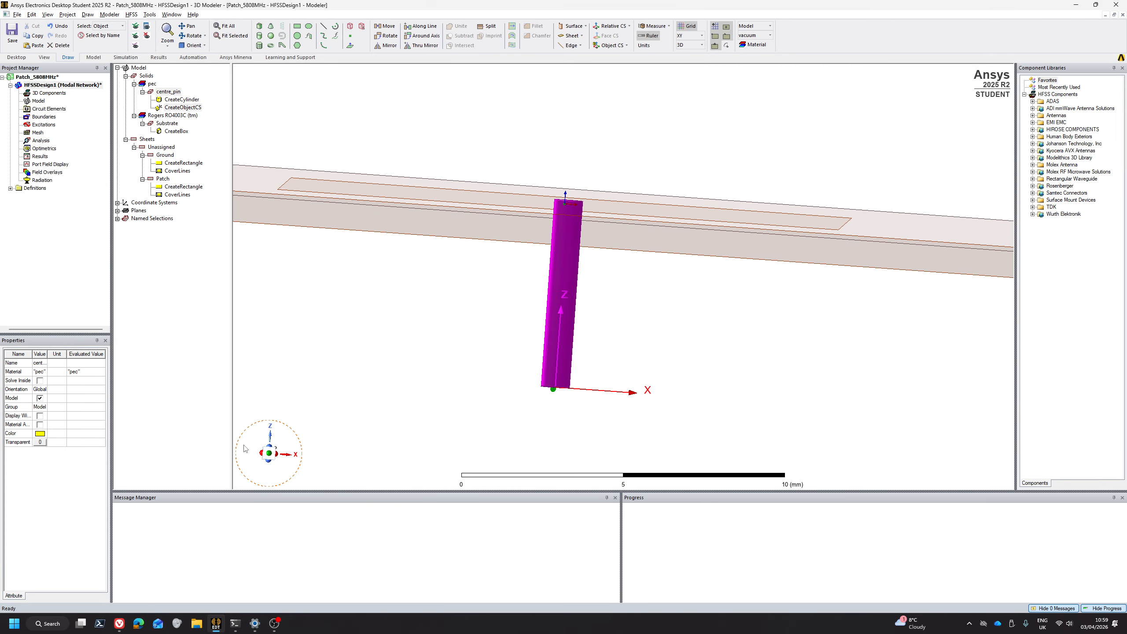
left_click(265, 453)
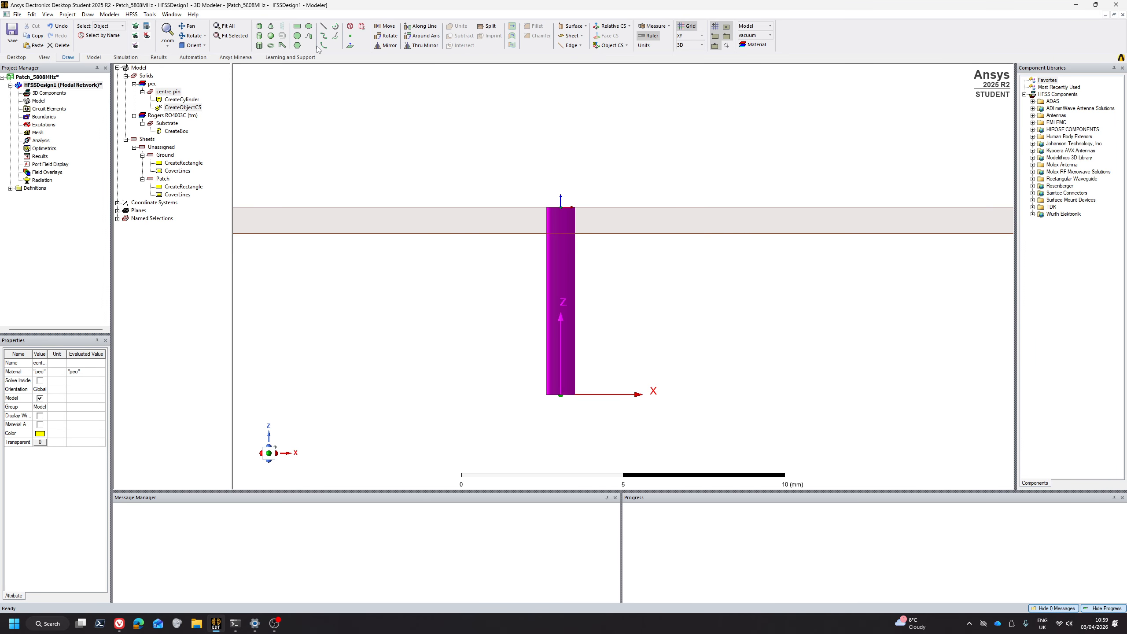
left_click(261, 40)
key("F4")
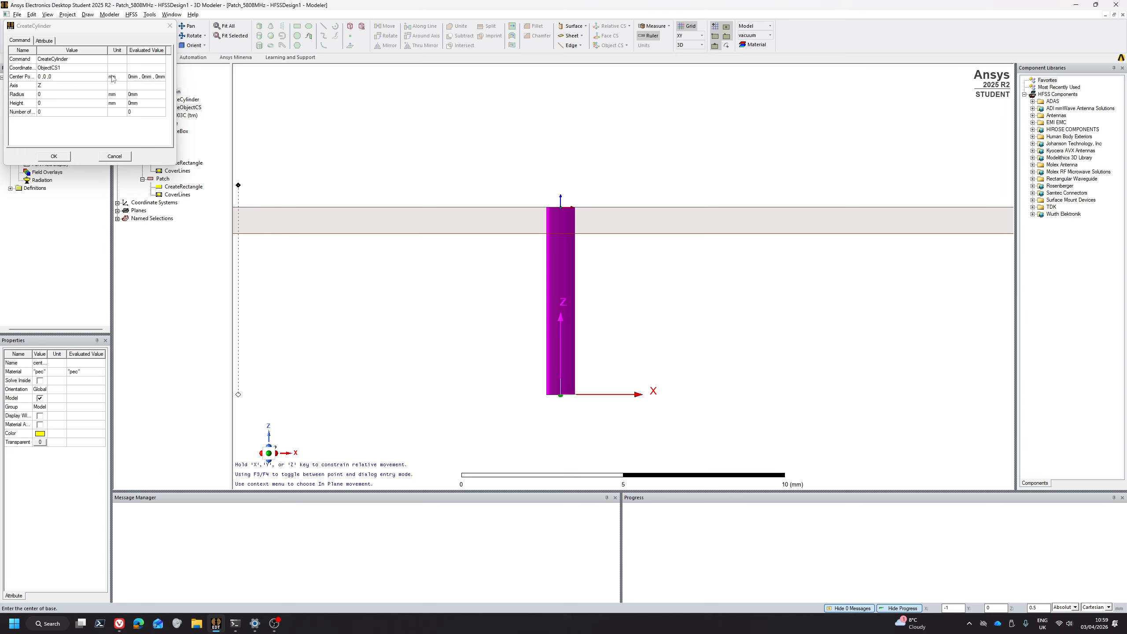
left_click(43, 94)
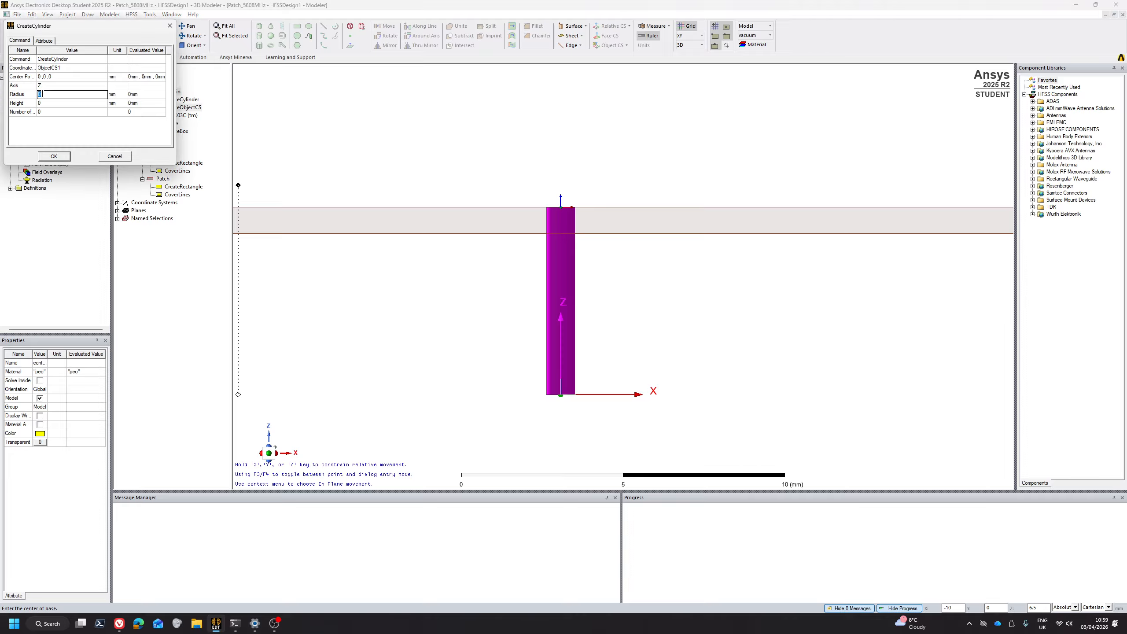
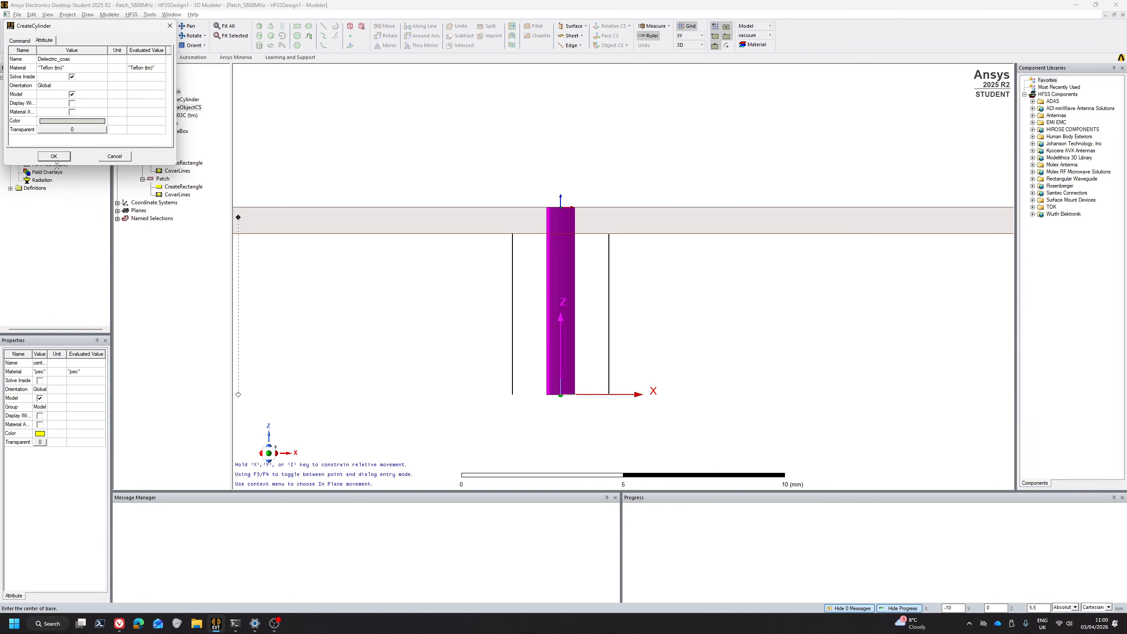
left_click(54, 156)
left_click(451, 339)
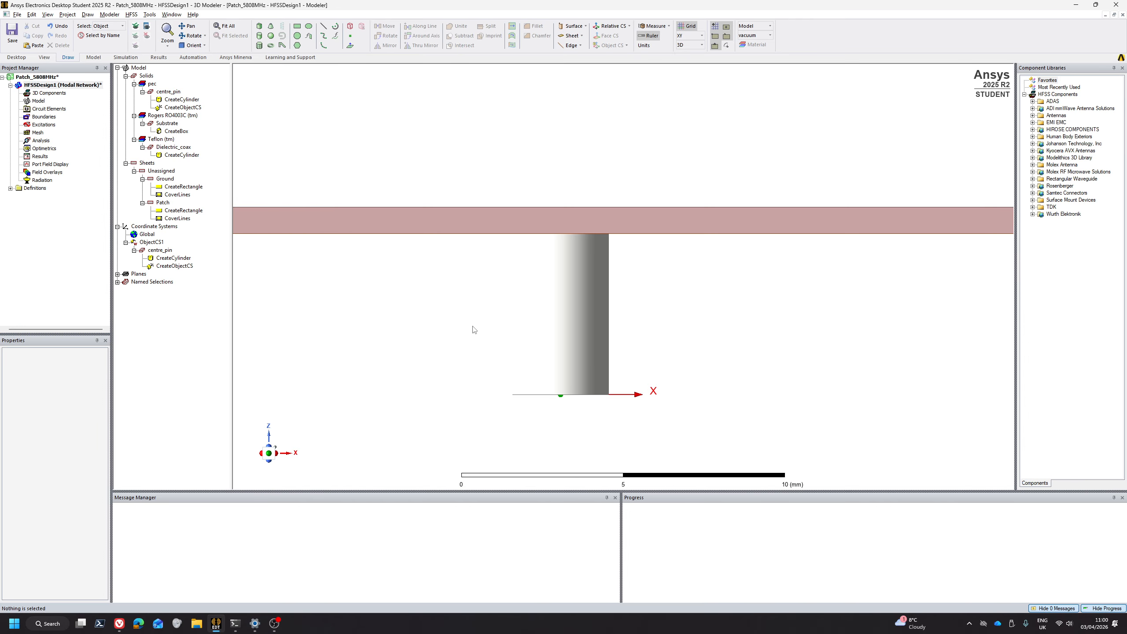
Make the Global coordinate system the working coordinate system again.
left_click_drag(470, 327, 622, 306, "alt")
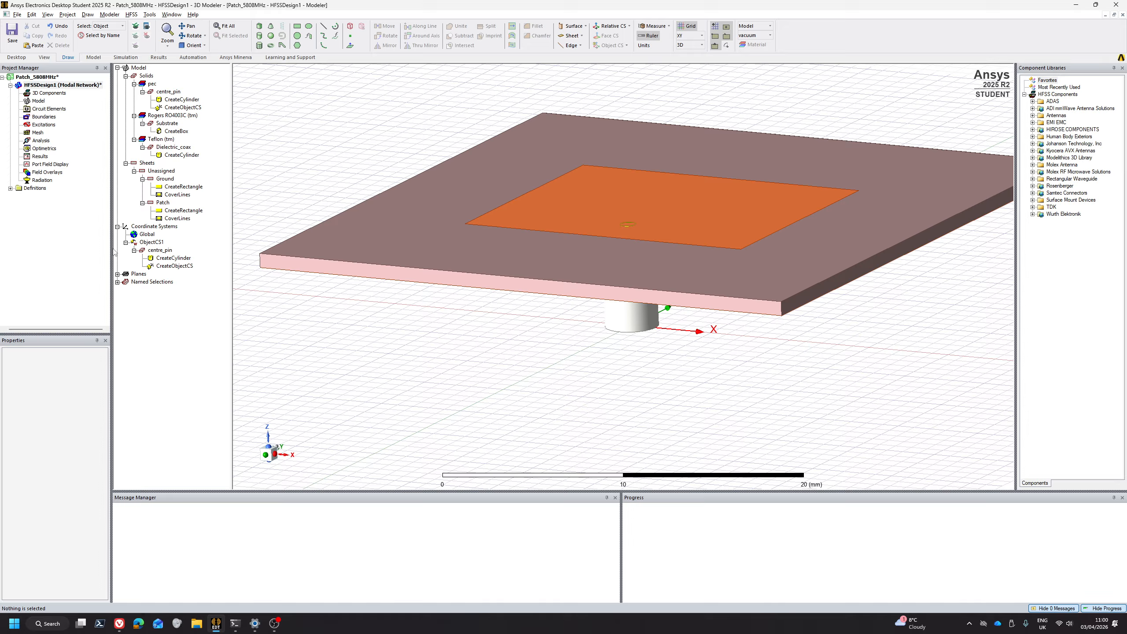
left_click(135, 236)
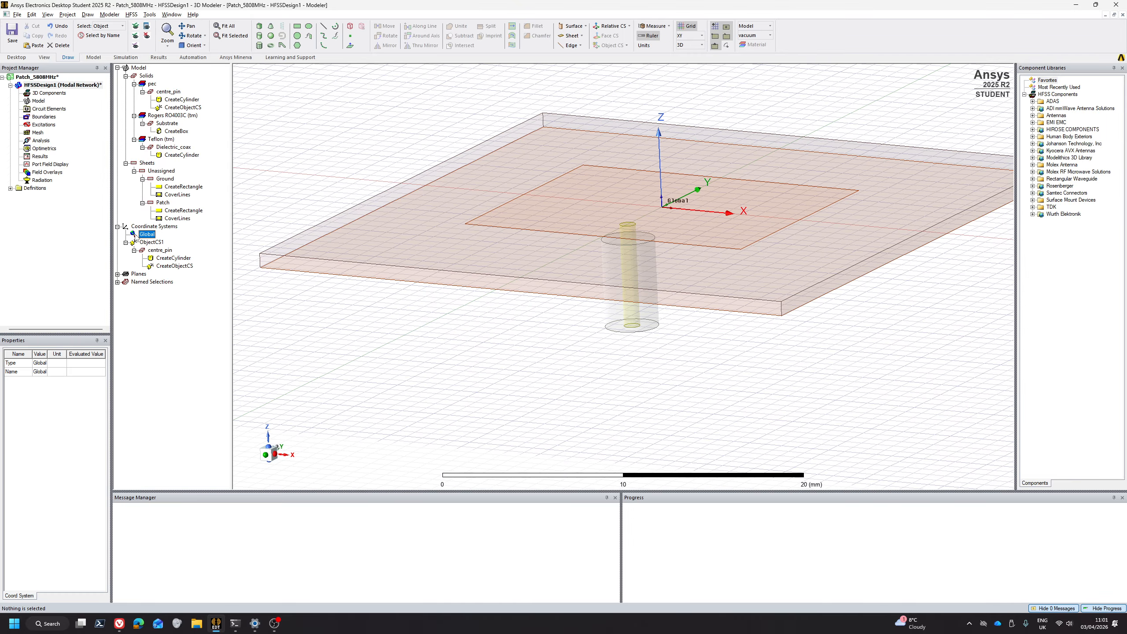
left_click(590, 365)
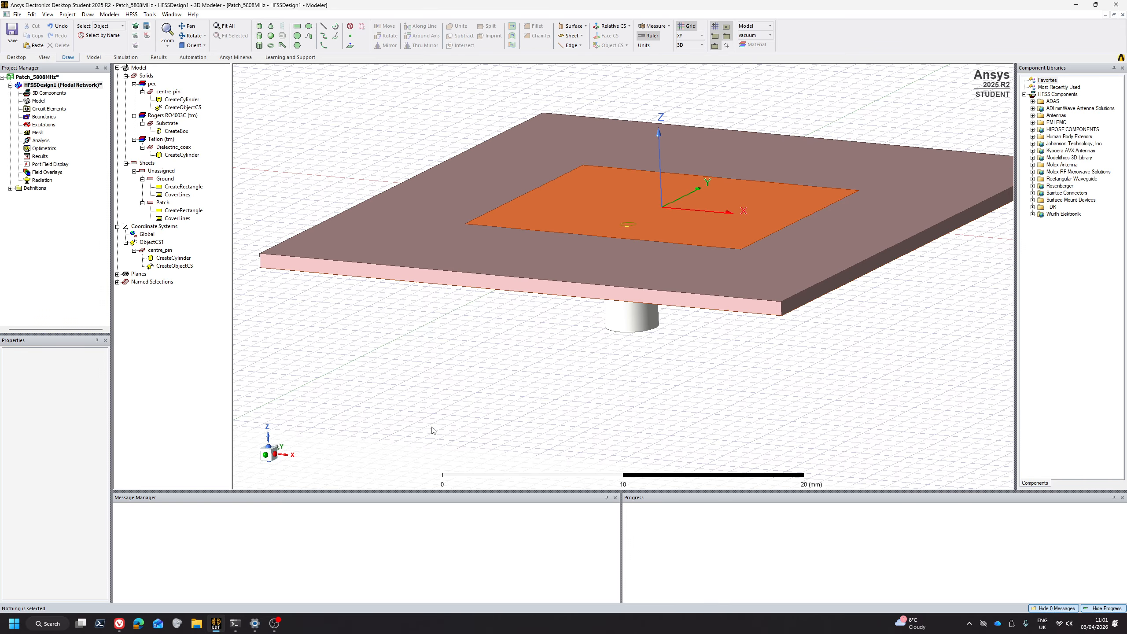
Switch to face selection and assign a Perfect E boundary to the outer curved face of the Dielectric_coax cylinder.
left_click(105, 28)
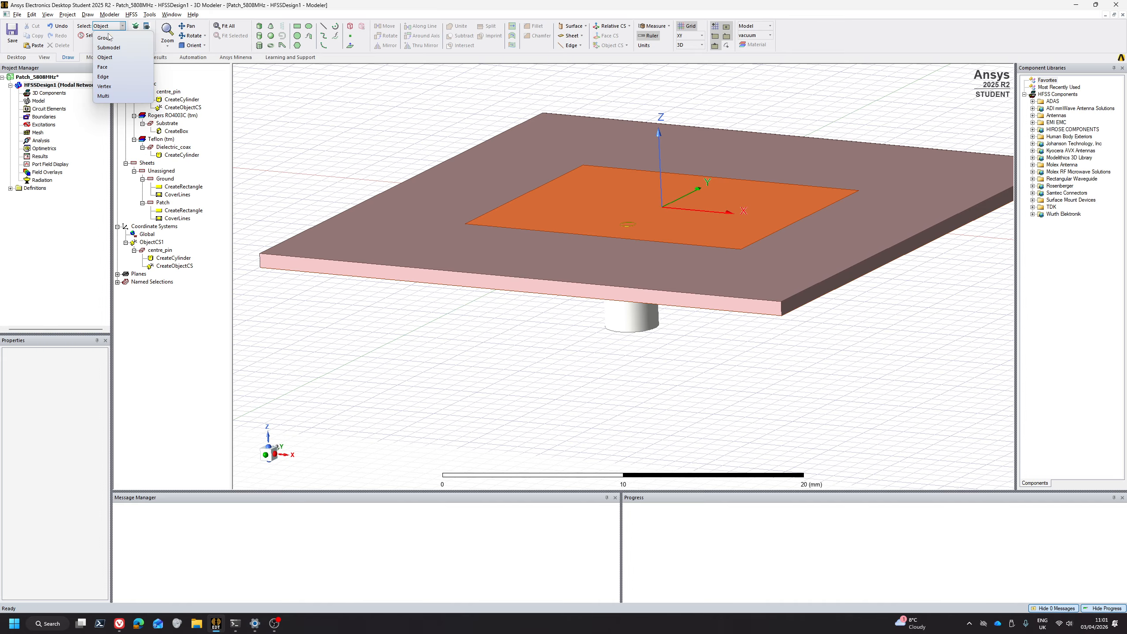
left_click(107, 67)
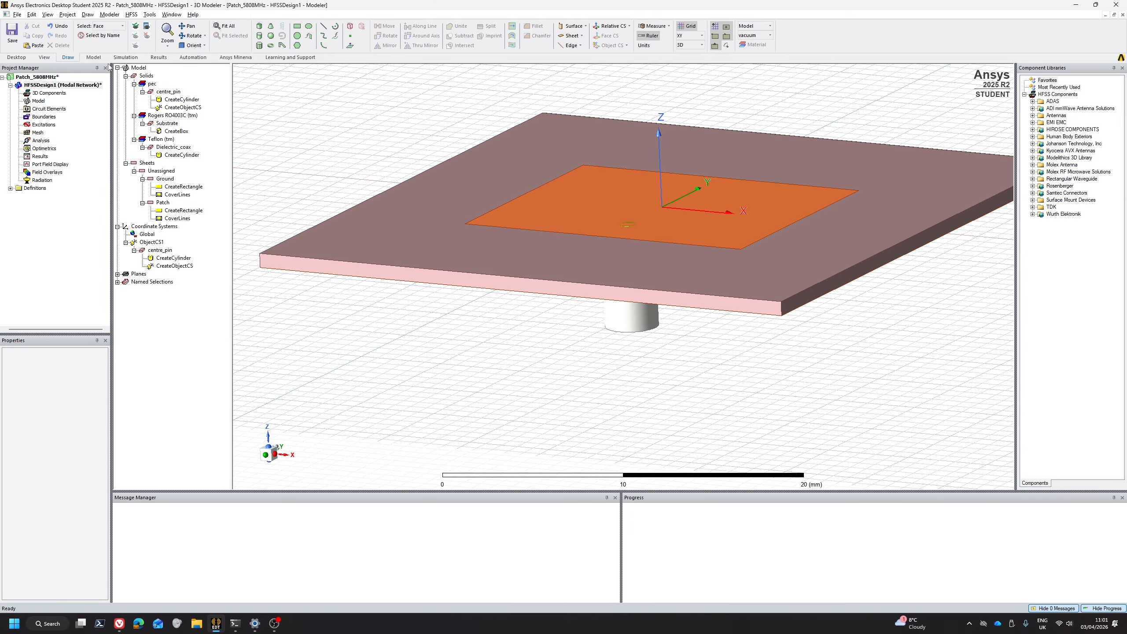
left_click_drag(515, 383, 619, 299, "alt")
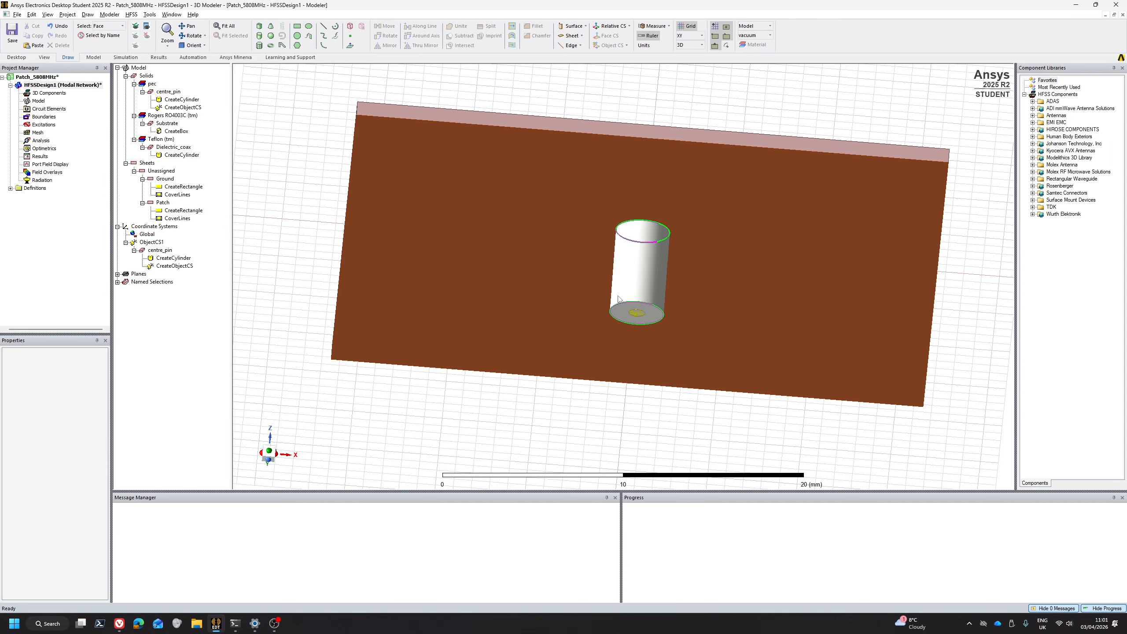
left_click(641, 267)
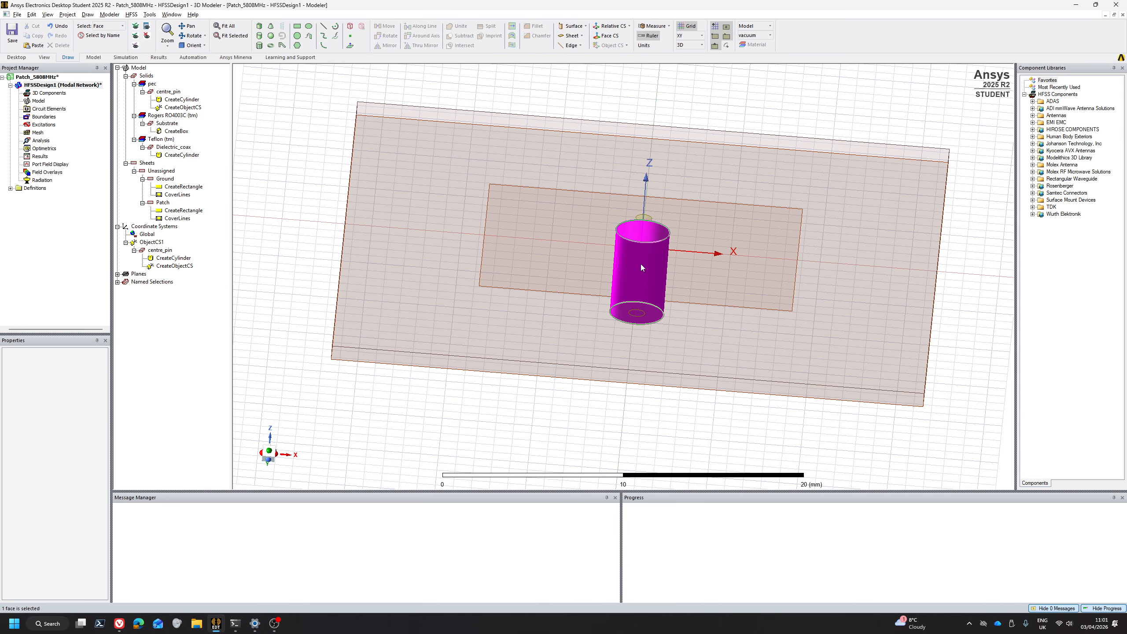
left_click_drag(586, 398, 627, 338, "alt")
right_click(628, 338)
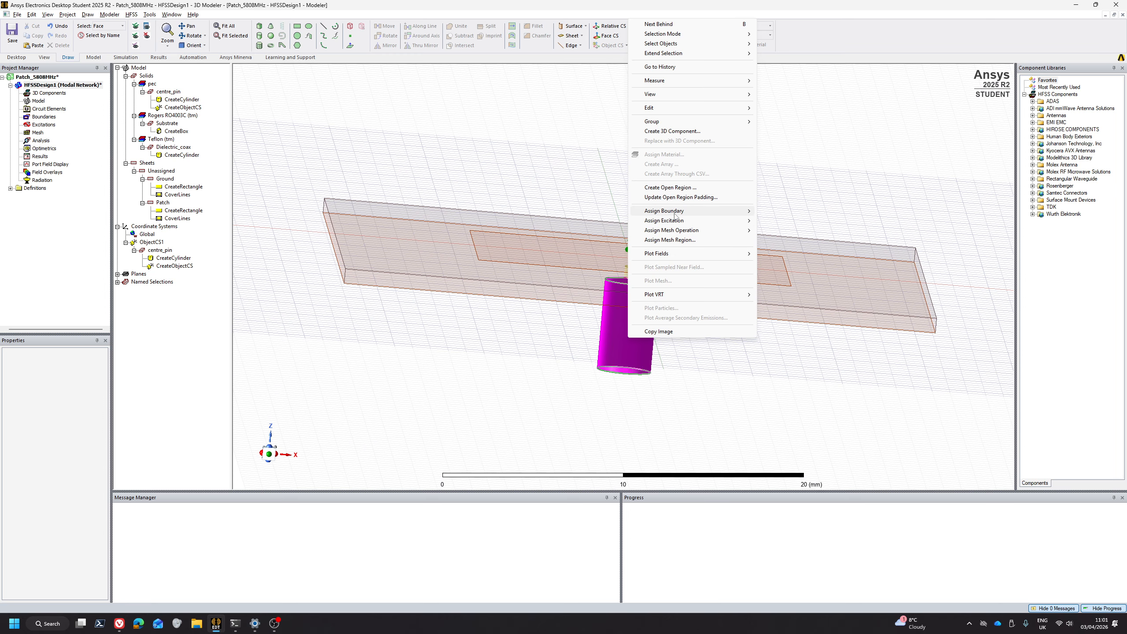
mouse_move(728, 211)
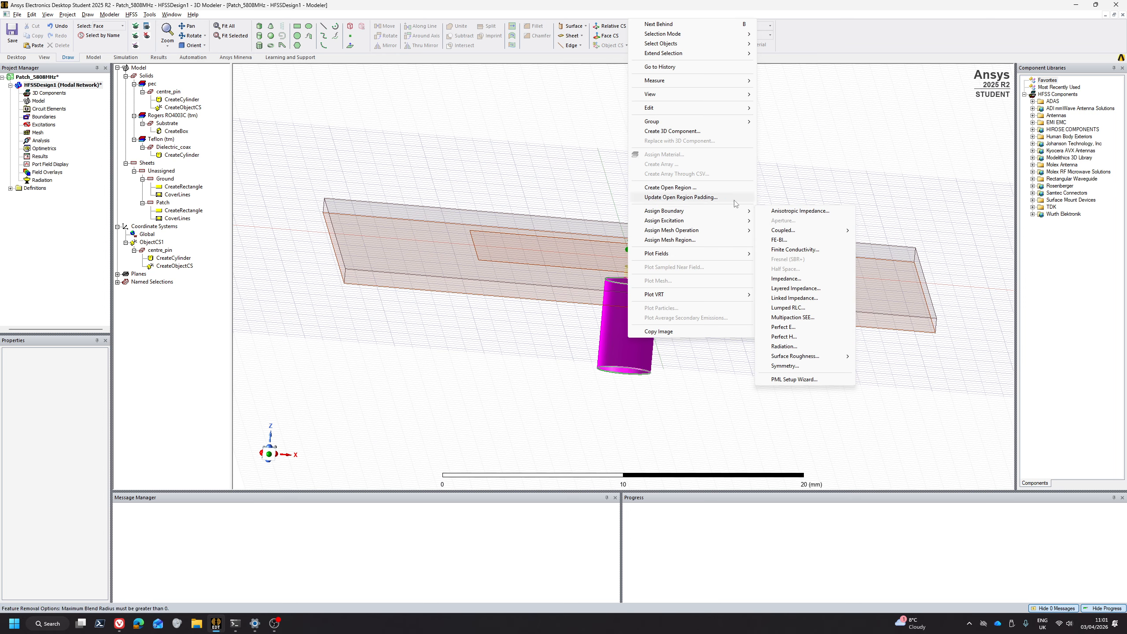
left_click(786, 327)
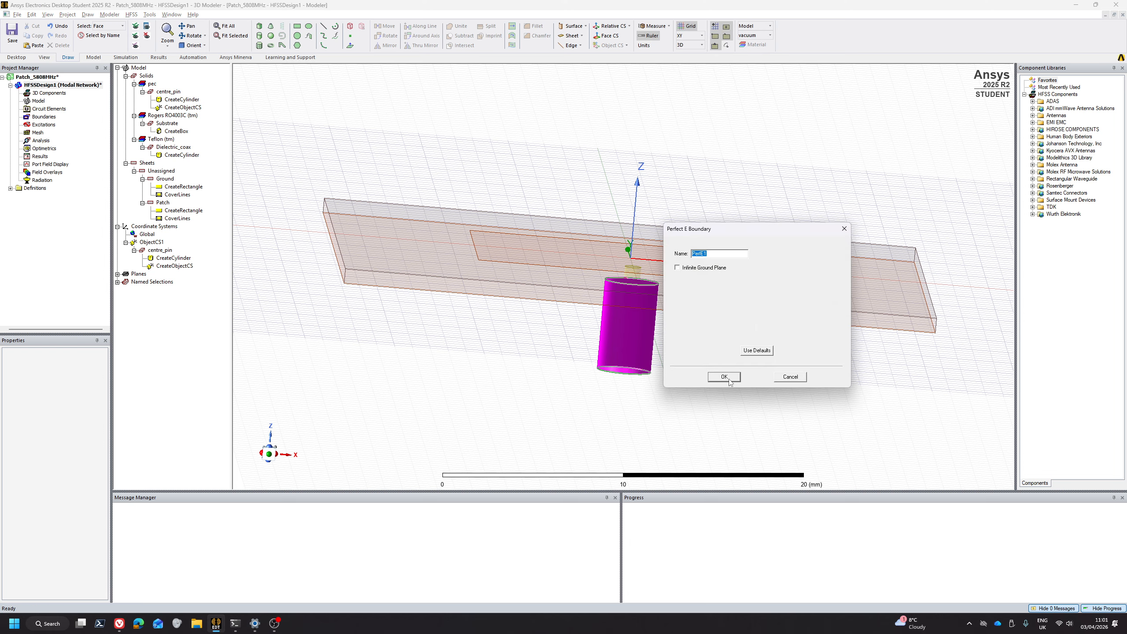
left_click(725, 377)
Return to object selection and assign one Perfect E boundary to both the Ground and Patch sheets.
middle_click_drag(541, 346, 533, 335)
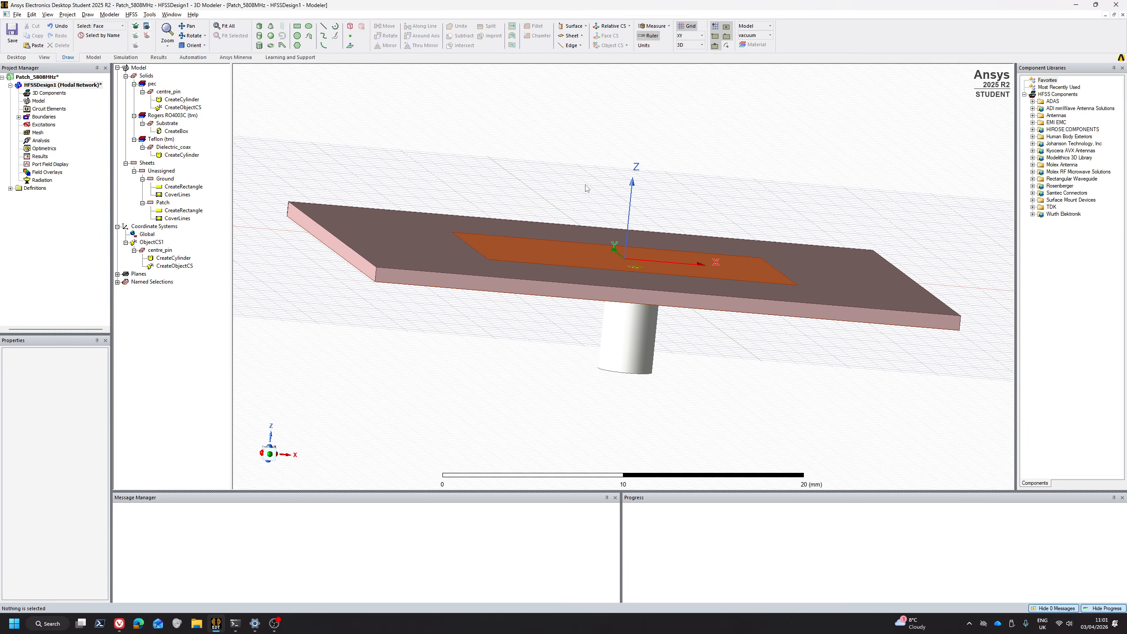
middle_click_drag(588, 187, 486, 251)
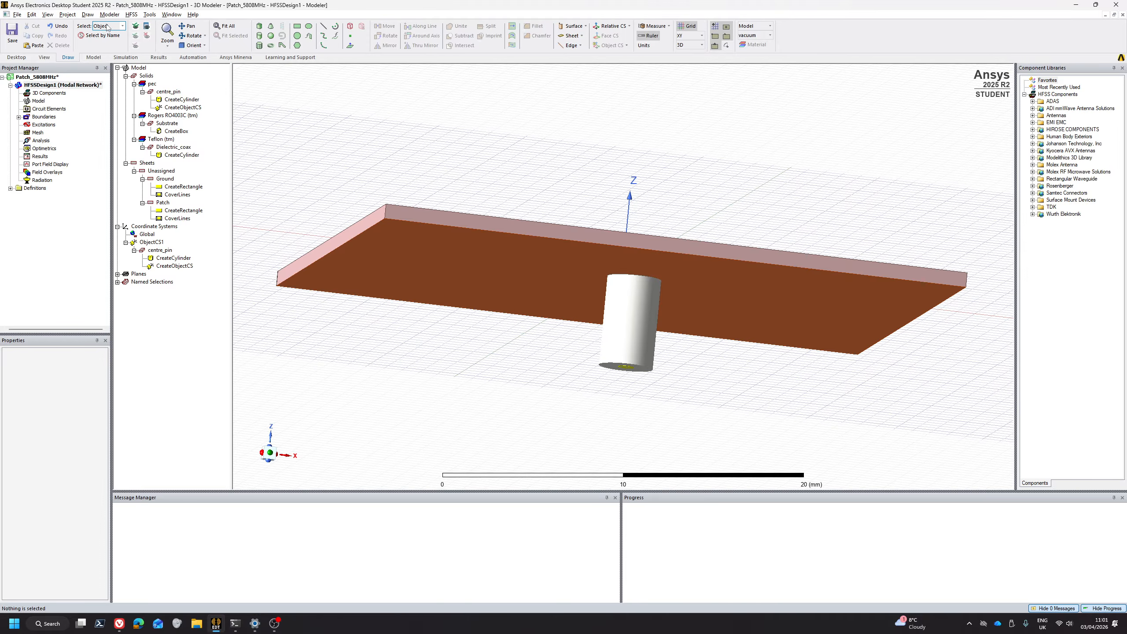
left_click(460, 277)
middle_click_drag(460, 277, 547, 263)
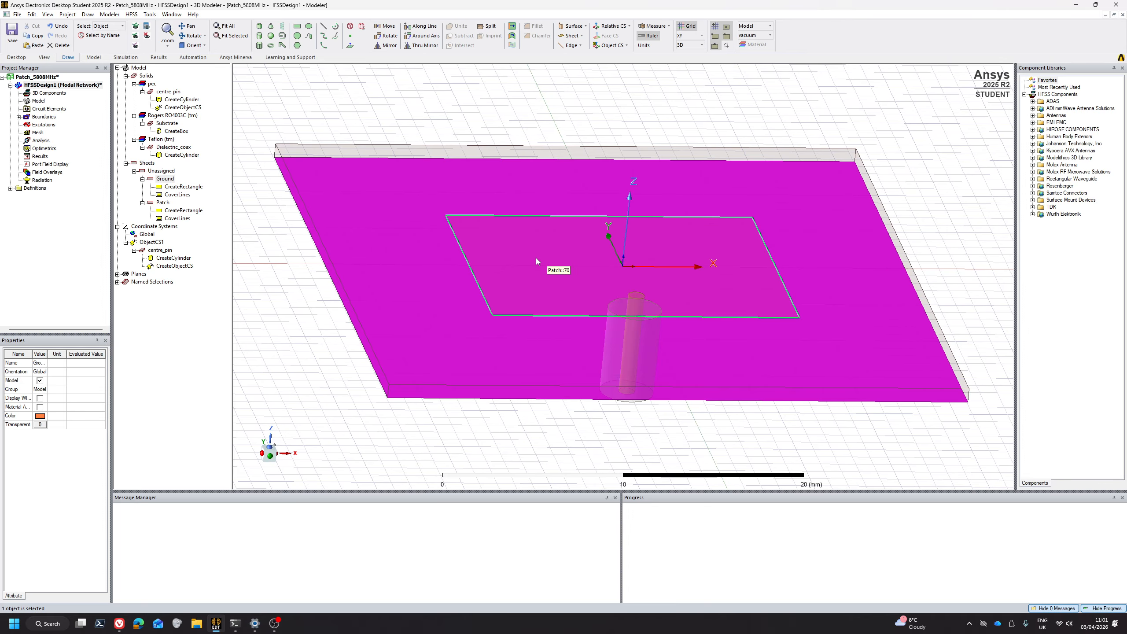
left_click(536, 259, "ctrl")
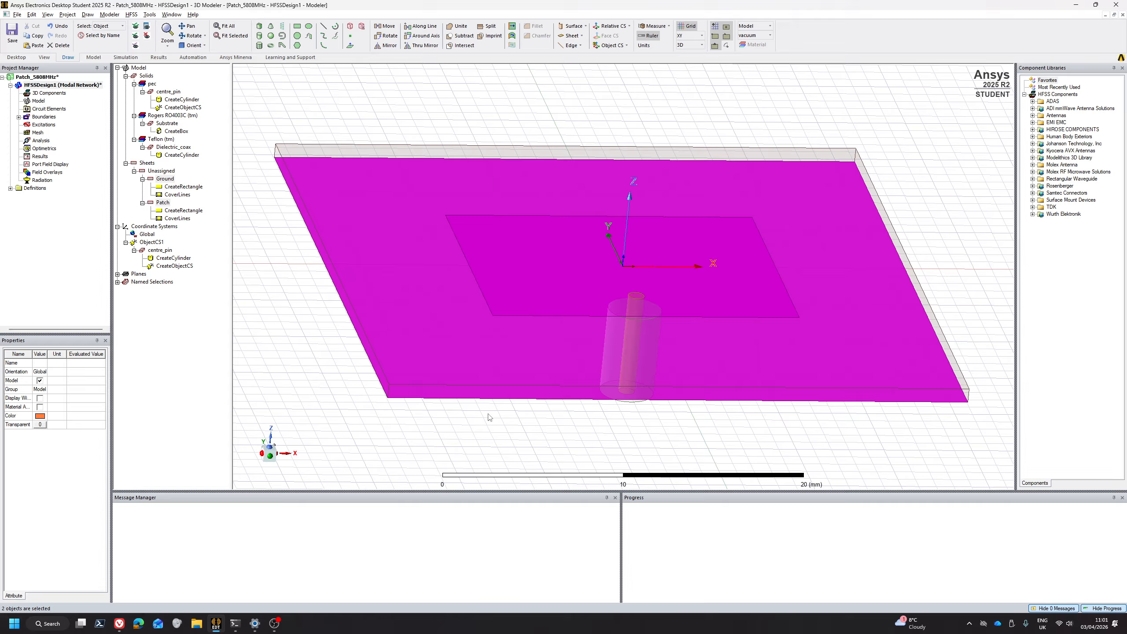
right_click(516, 268)
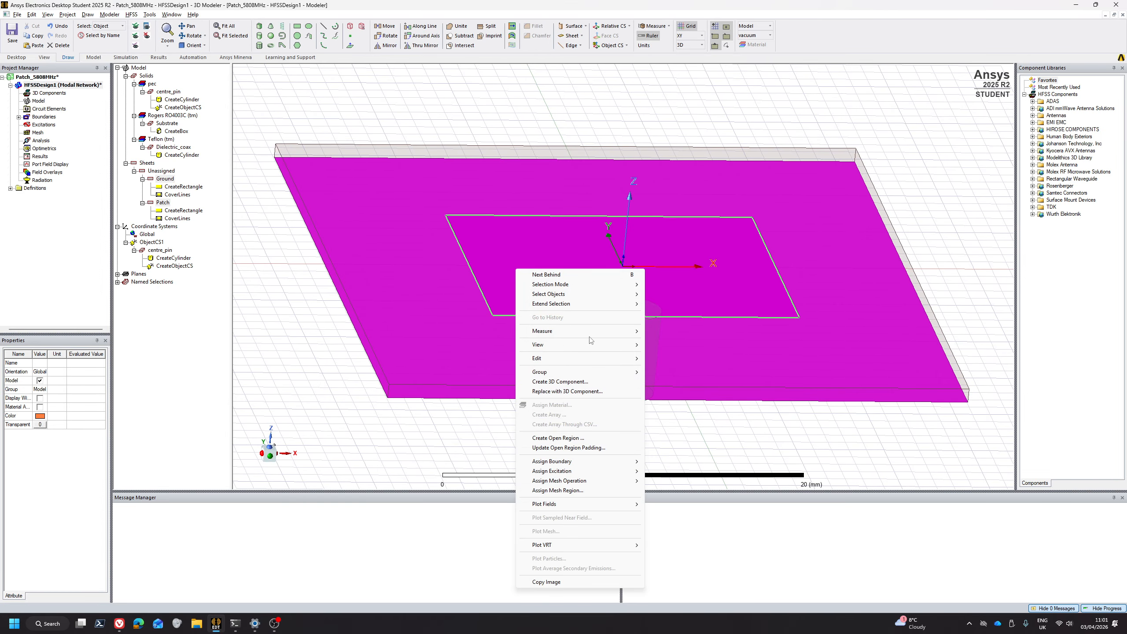
mouse_move(568, 462)
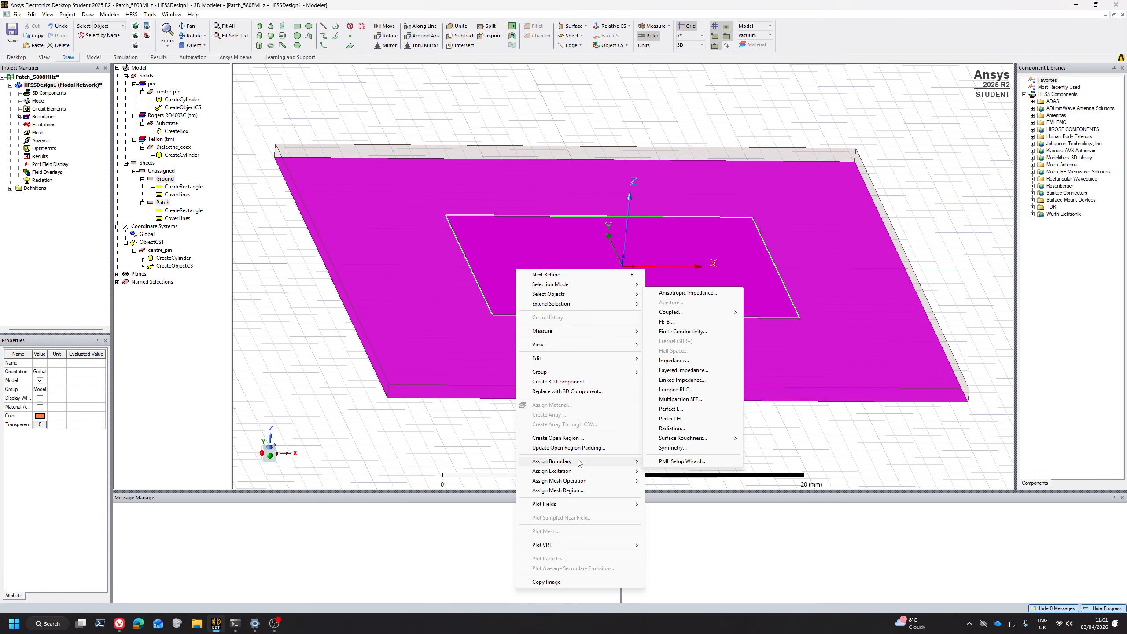
left_click(689, 409)
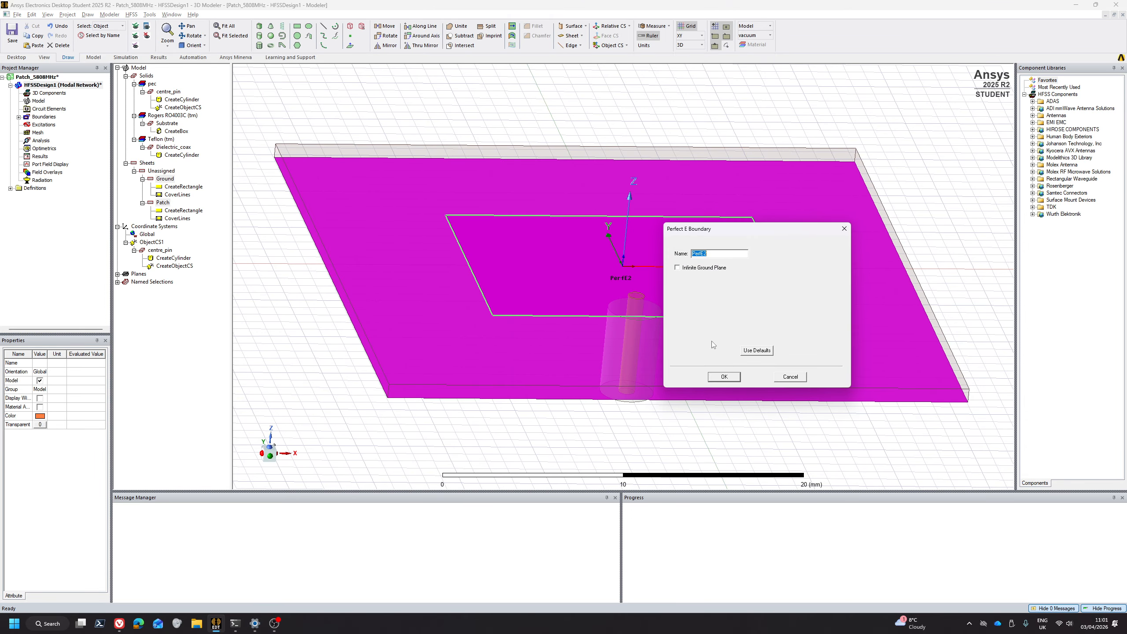
left_click(725, 377)
Run the validation check on HFSSDesign1 and close its results to review the listed messages.
left_click_drag(594, 415, 616, 361, "alt")
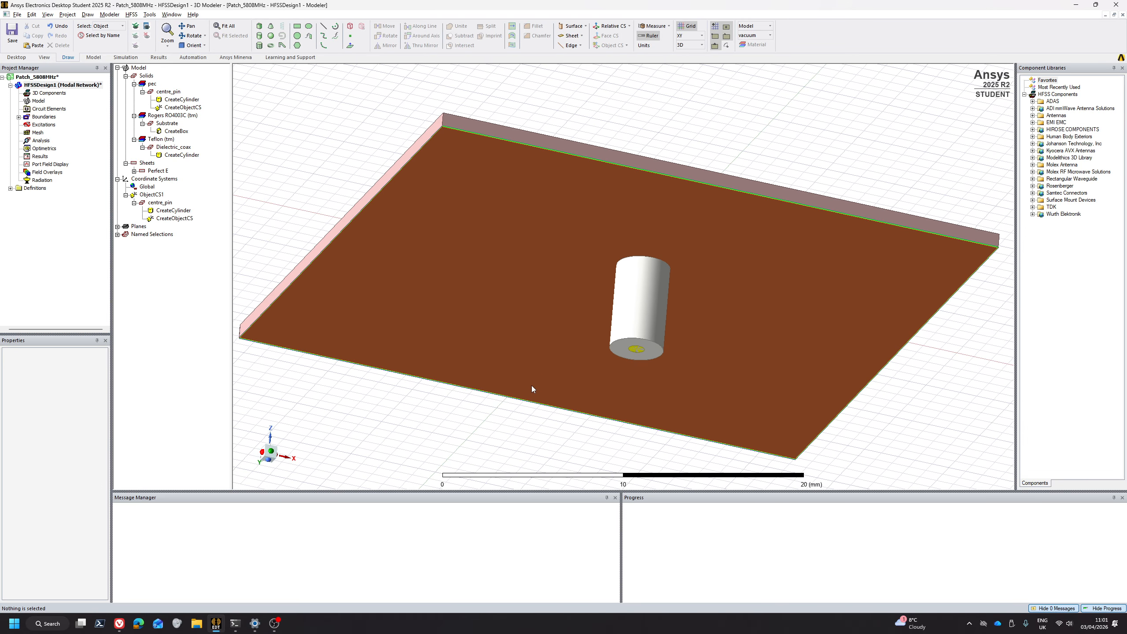
mouse_move(637, 243)
left_mouse_down("alt")
mouse_move(579, 257)
mouse_move(548, 249)
mouse_move(465, 190)
left_mouse_up("alt")
left_click(126, 58)
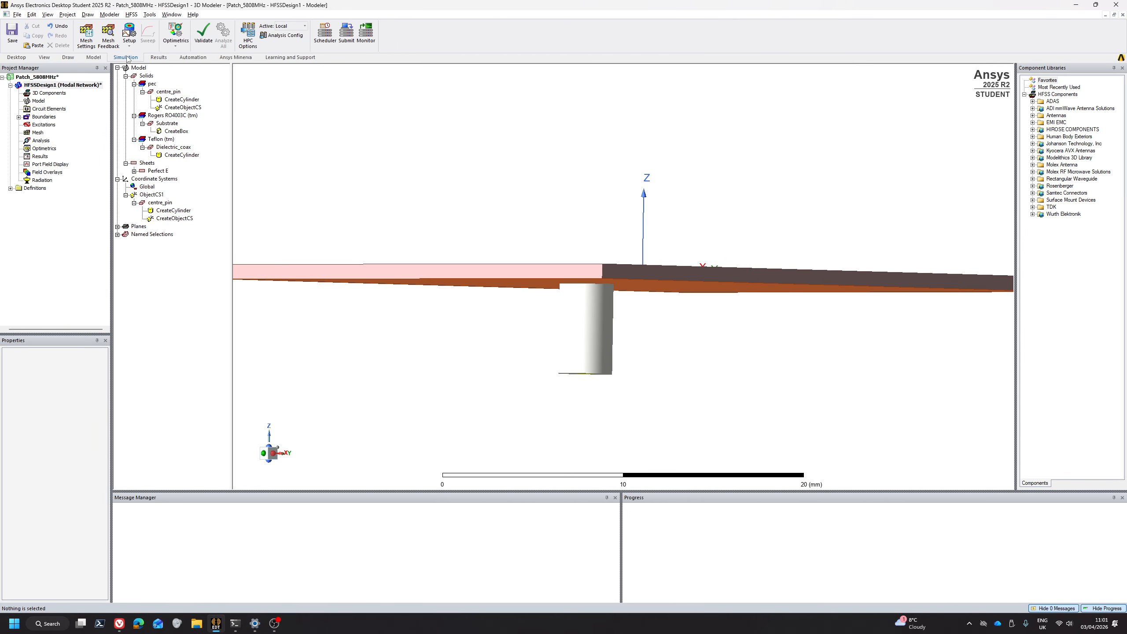
left_click(208, 36)
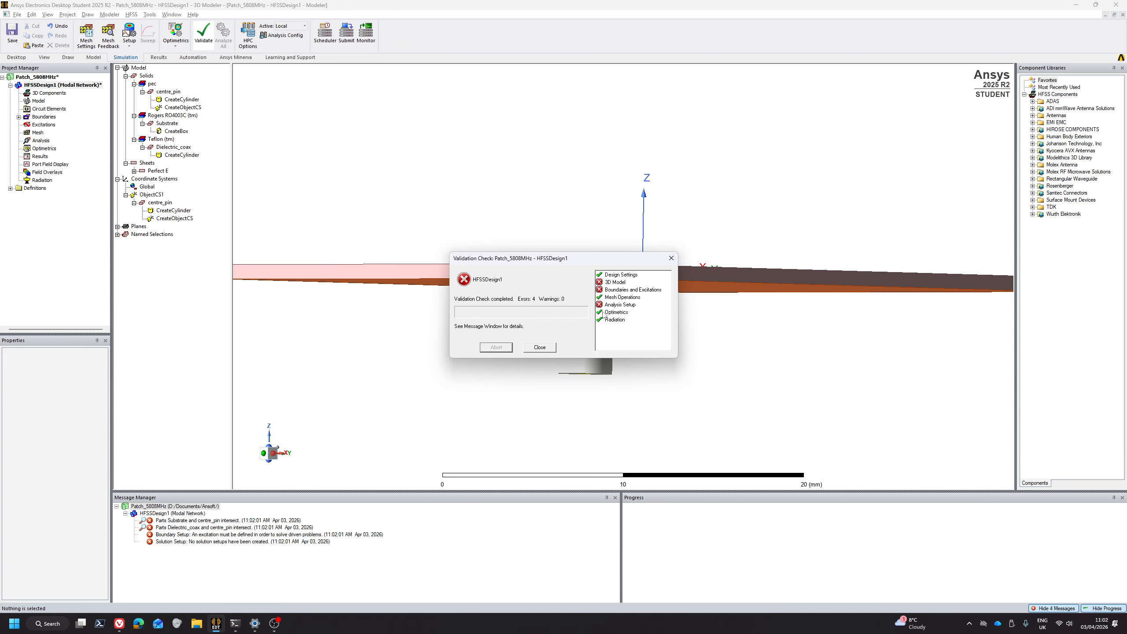
left_click(548, 349)
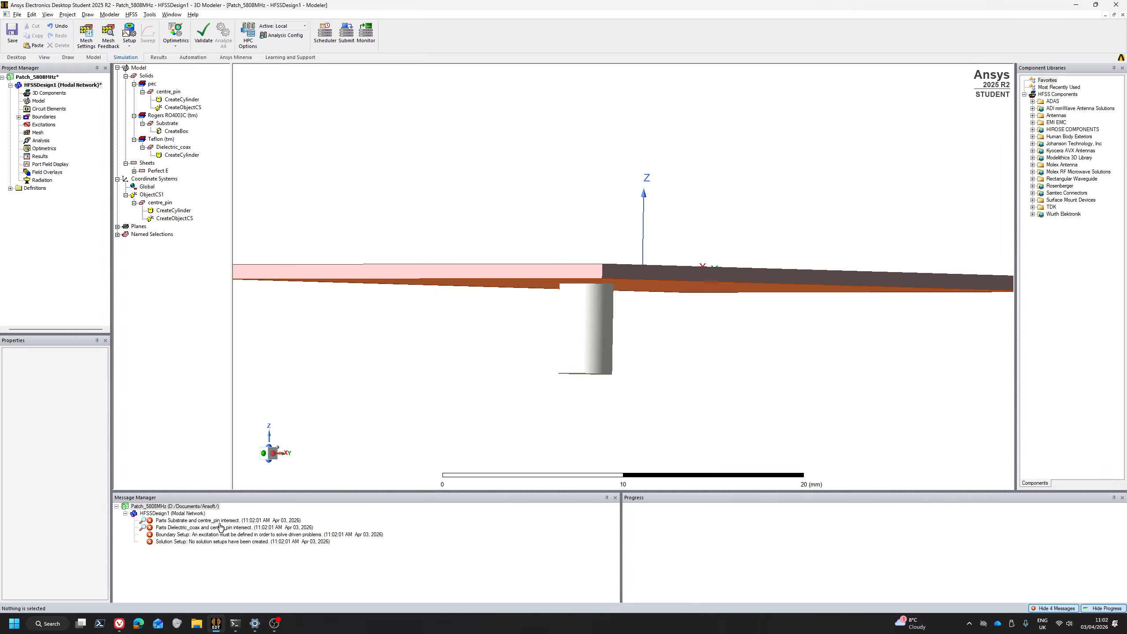
Subtract centre_pin from the Dielectric_coax cylinder, keeping a clone of the pin, and select the coax to inspect its hole.
middle_click_drag(620, 343, 634, 302)
left_click(595, 337)
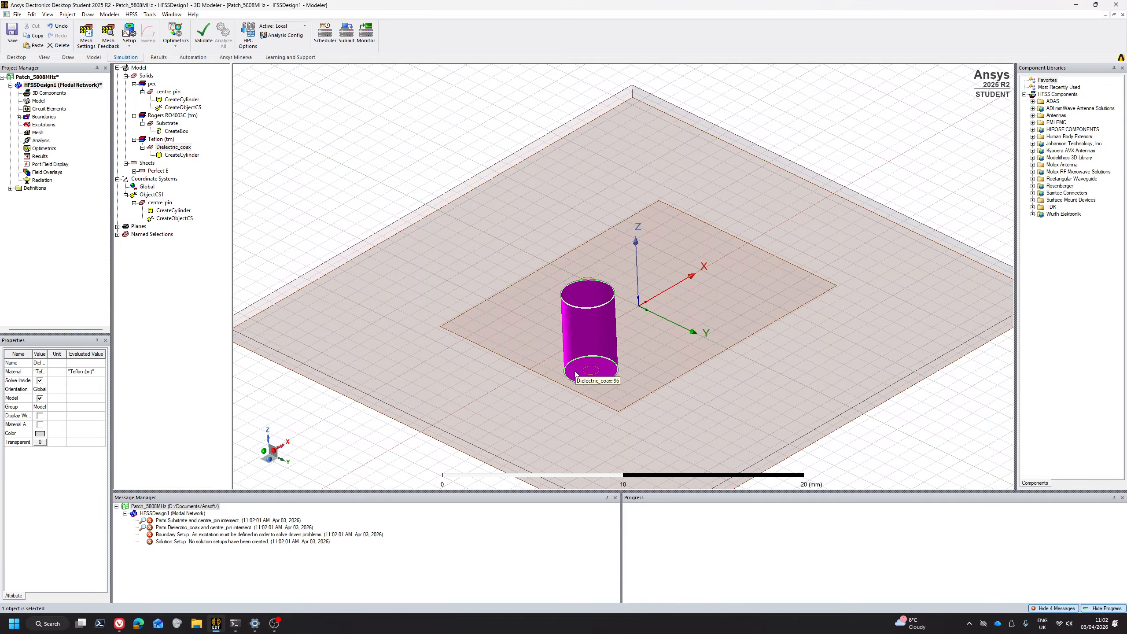
left_click(591, 372, "ctrl")
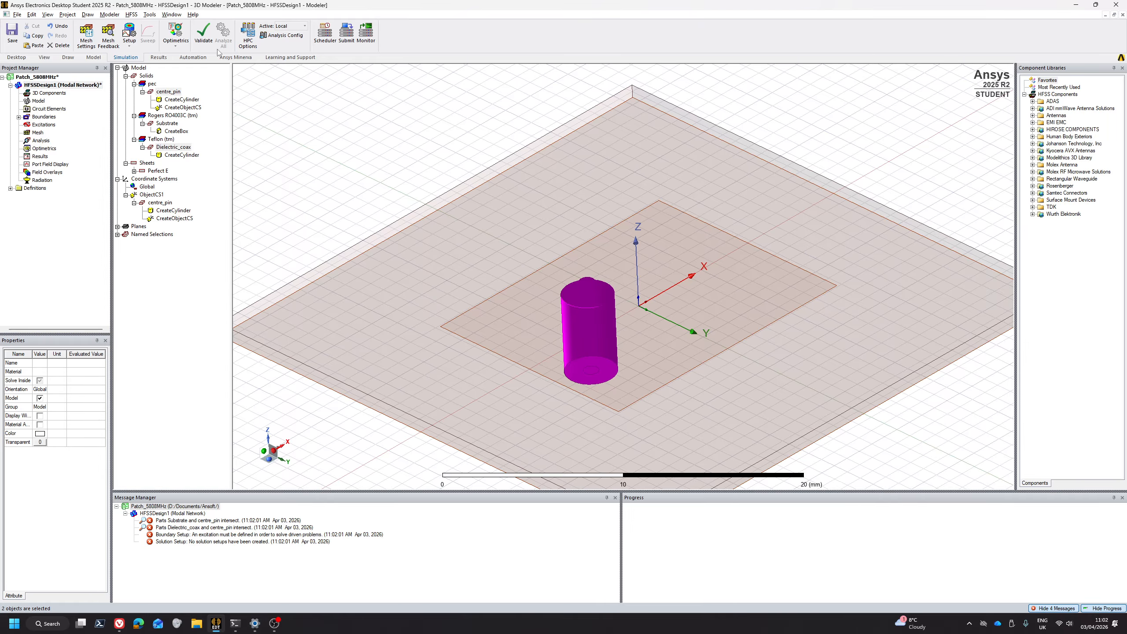
left_click(68, 57)
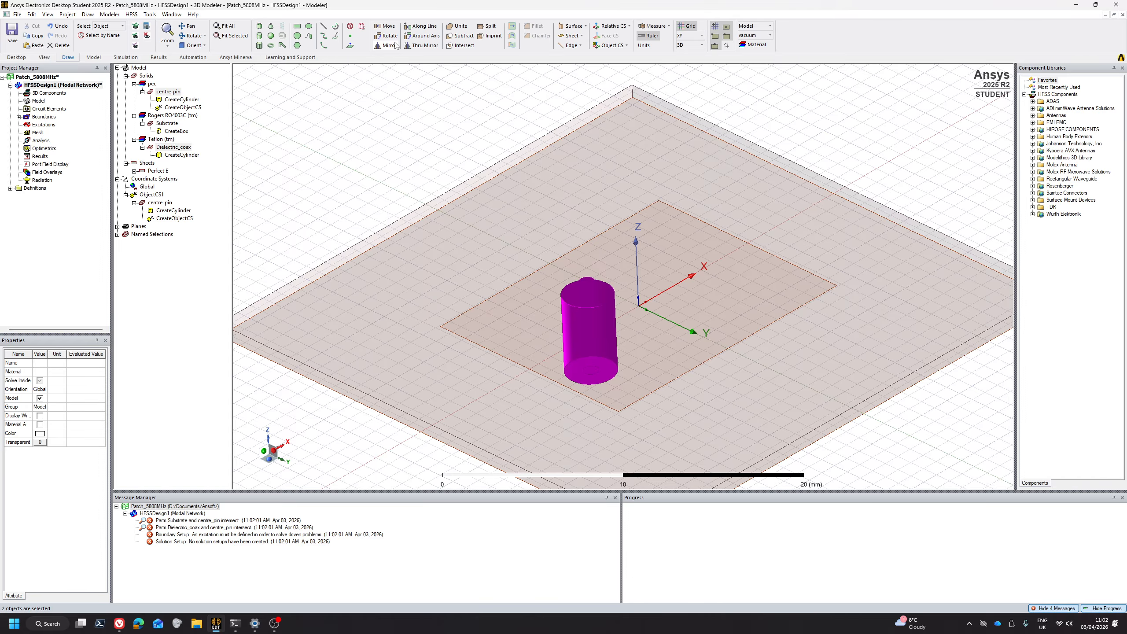
left_click(461, 36)
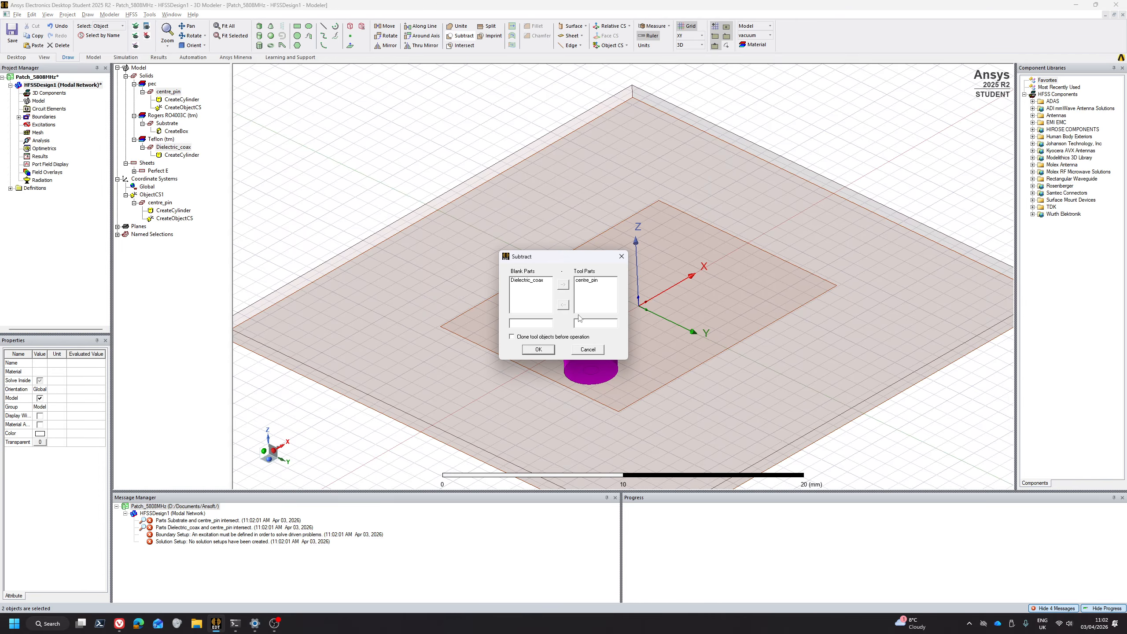
left_click(524, 352)
left_click(341, 429)
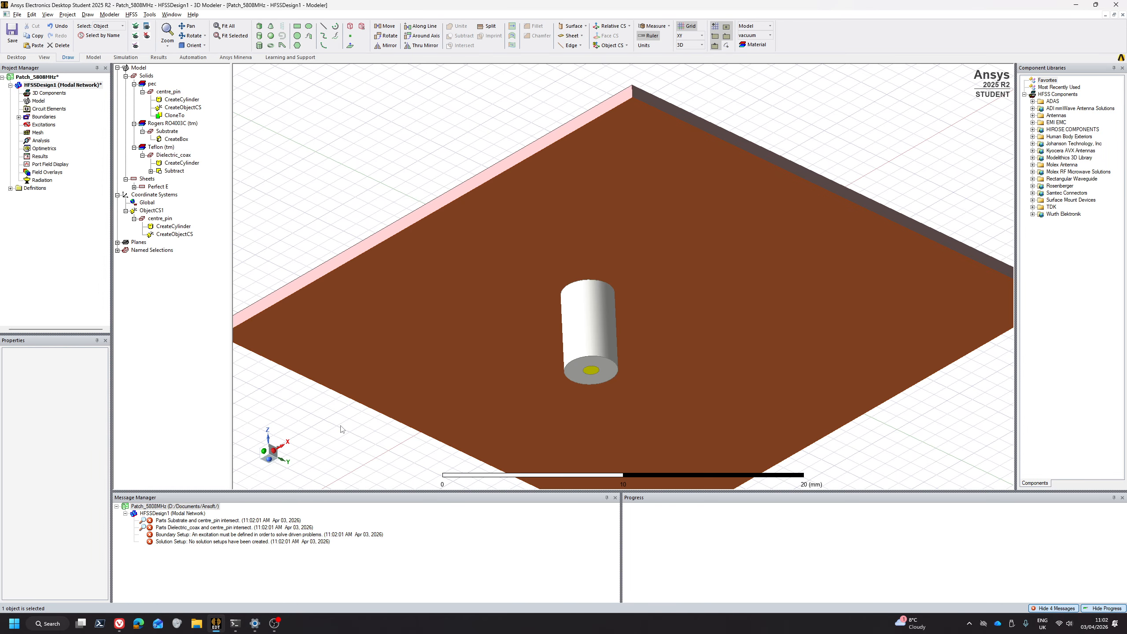
left_click(582, 292)
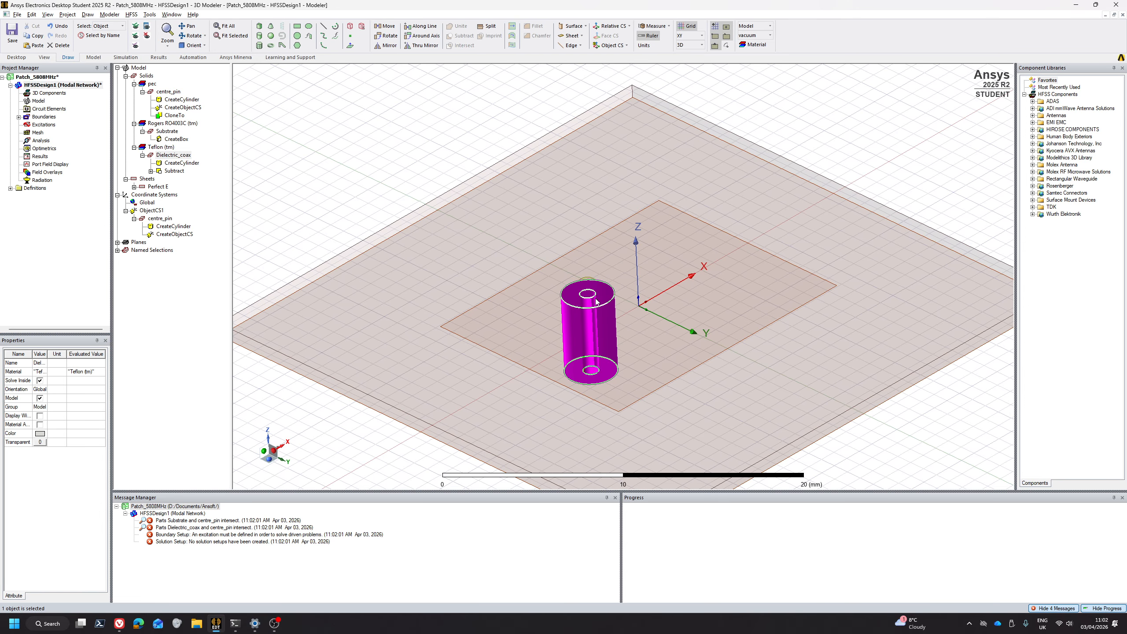
Subtract centre_pin from both the Patch sheet and the Substrate box, keeping a clone of the pin.
left_click_drag(597, 385, 600, 330, "alt")
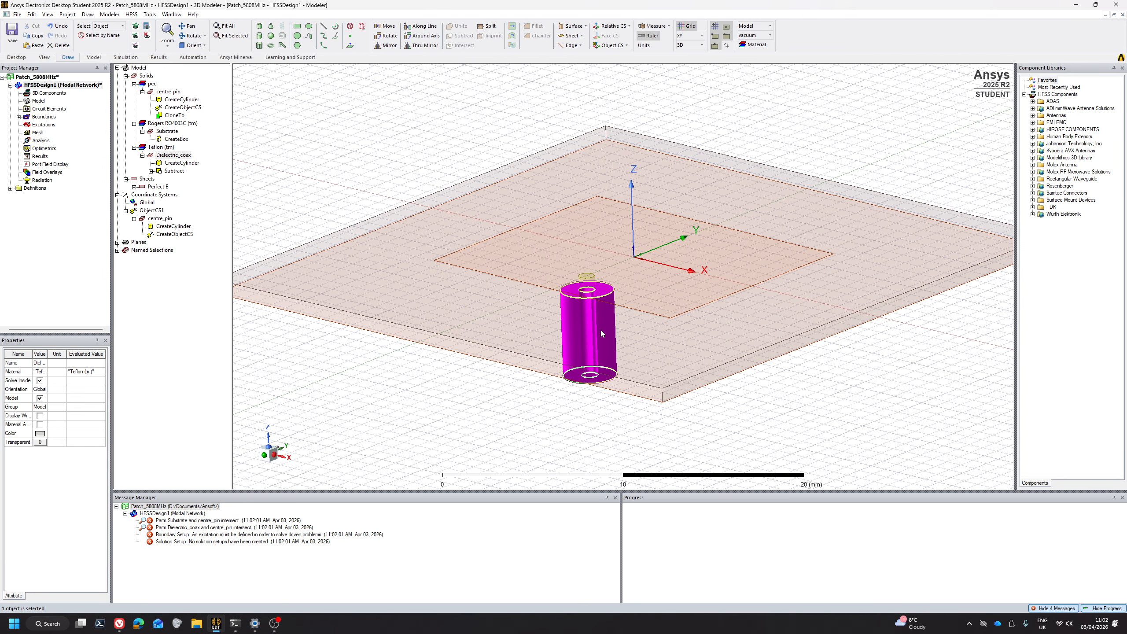
left_click(673, 283)
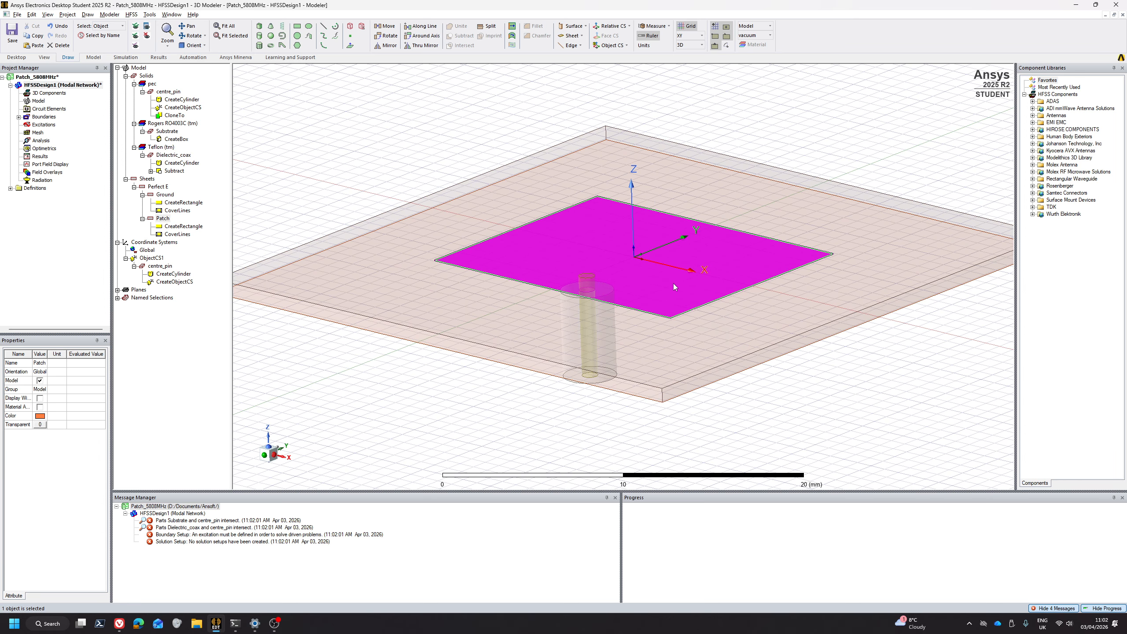
left_click(652, 352, "ctrl")
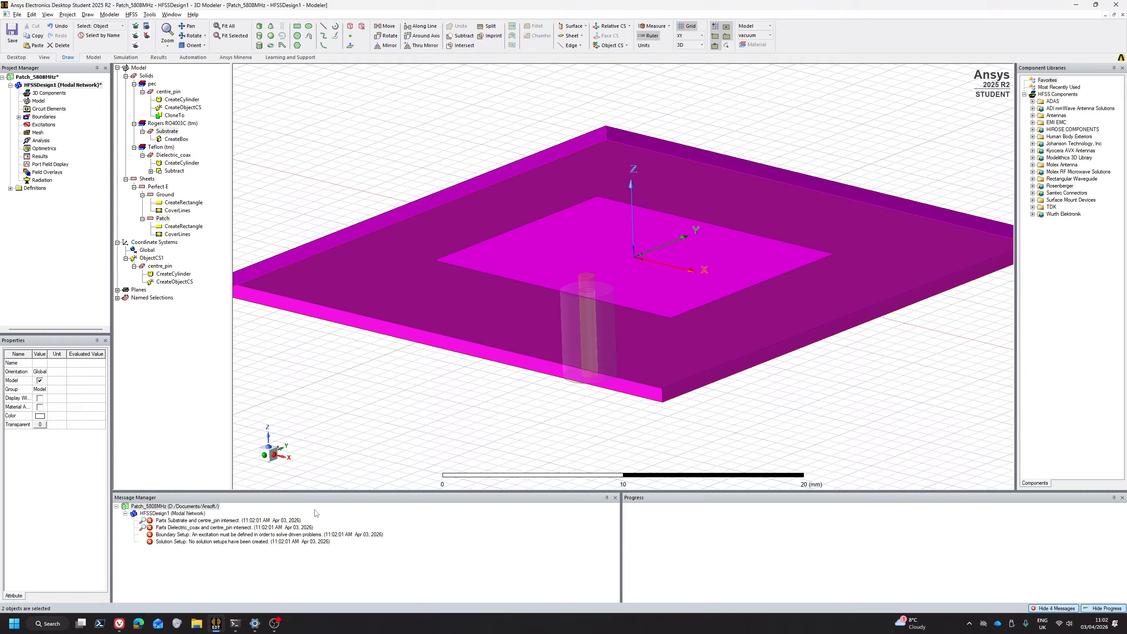
left_click_drag(533, 363, 932, 371, "alt")
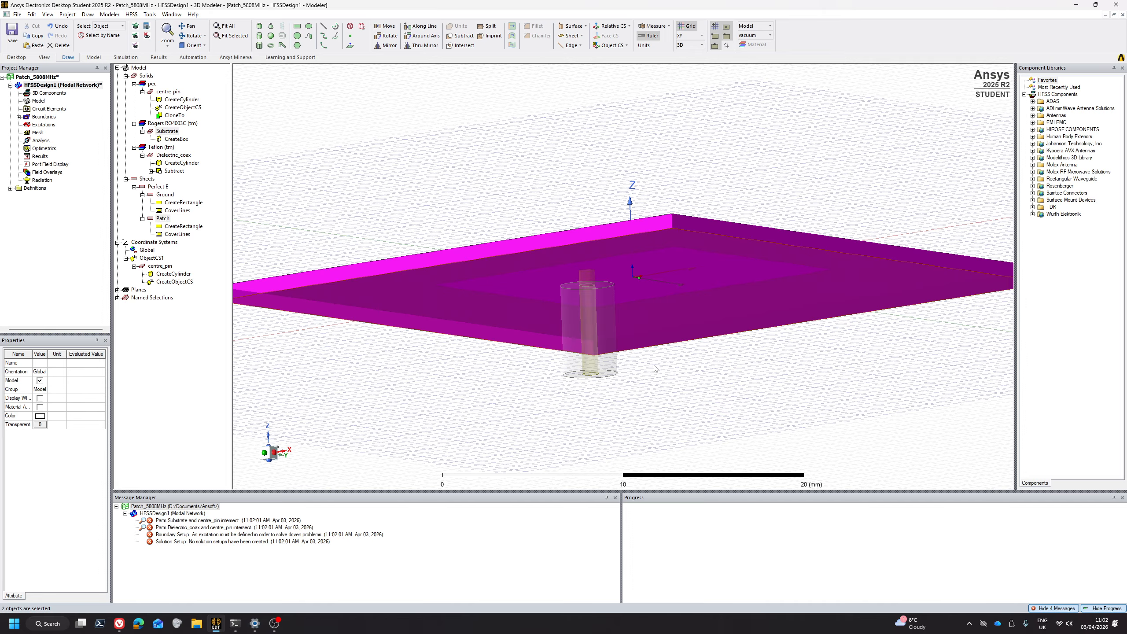
left_click(734, 278, "ctrl")
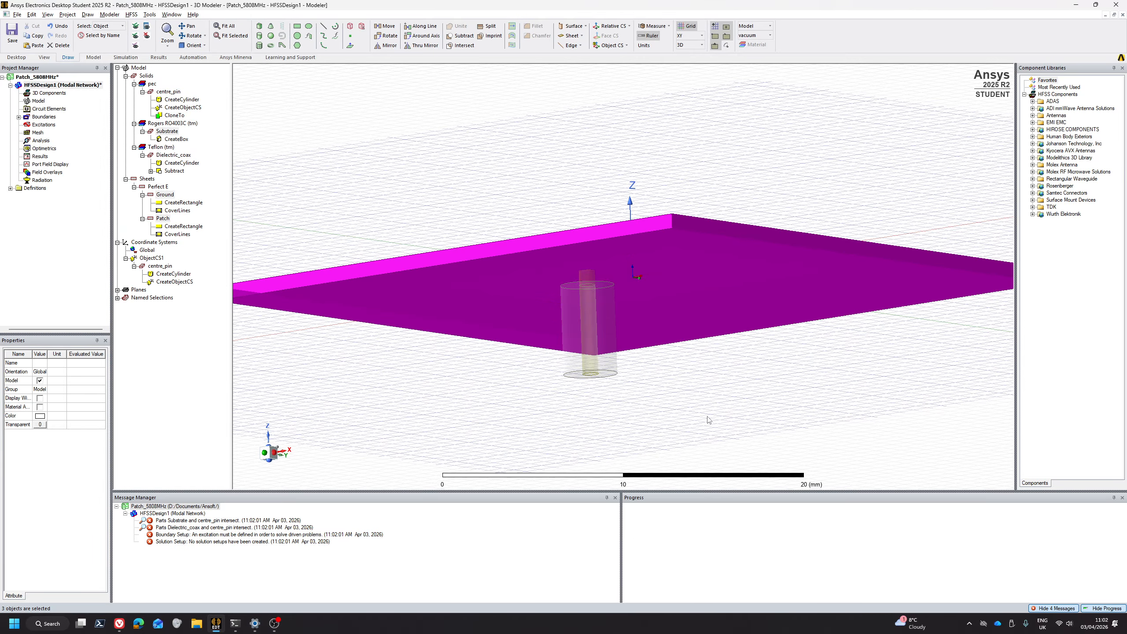
left_click(696, 308, "ctrl")
left_click_drag(804, 388, 783, 398, "alt")
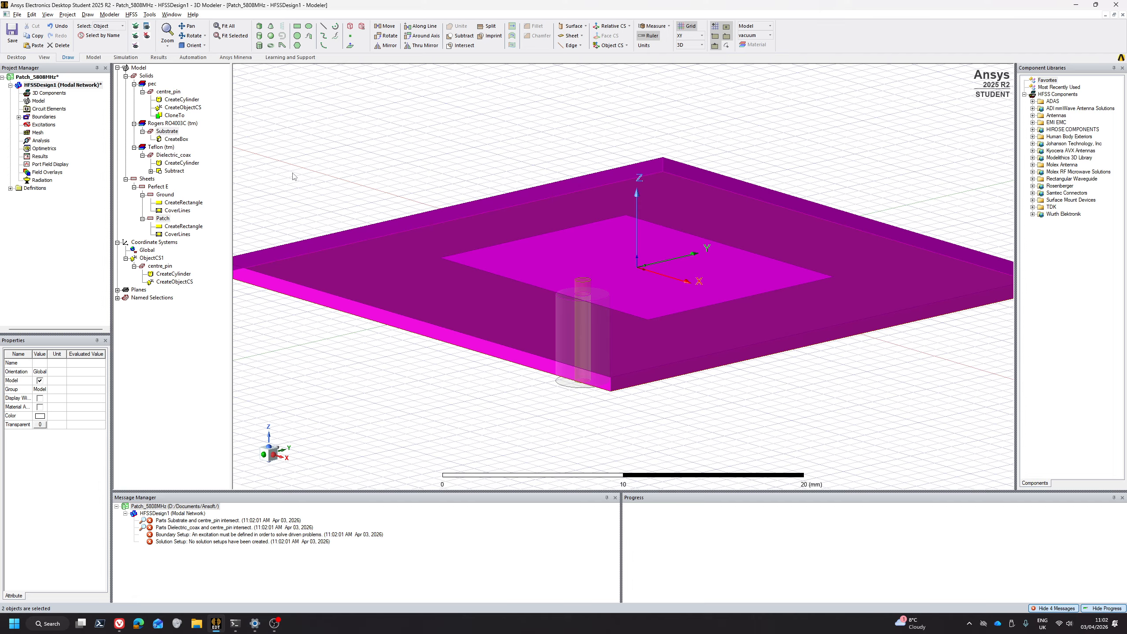
left_click(584, 282, "ctrl")
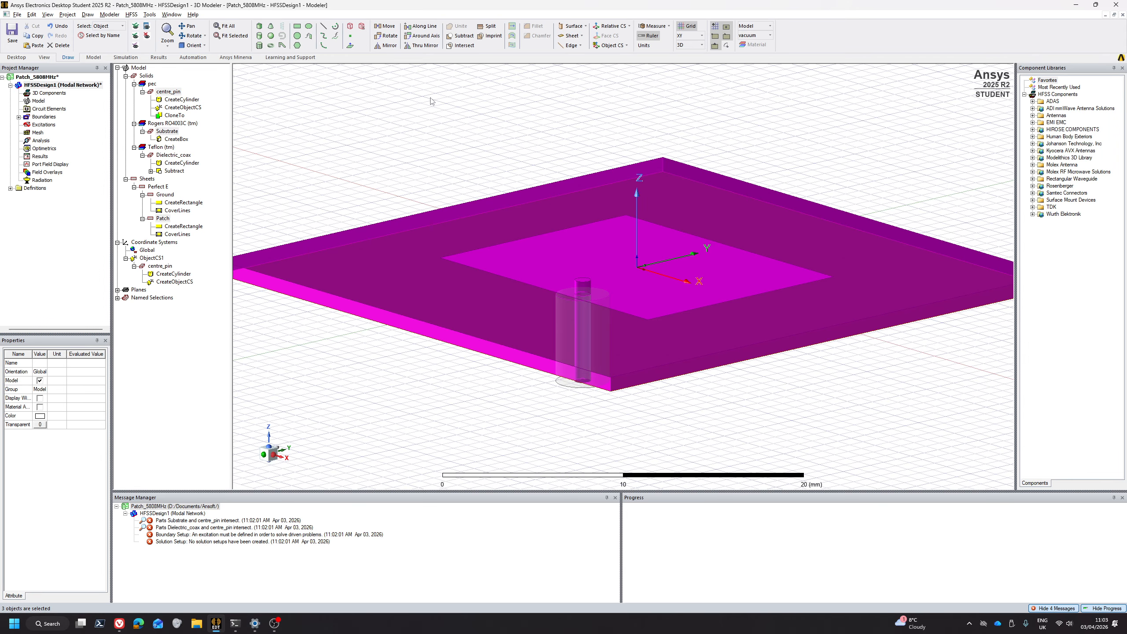
left_click(455, 37)
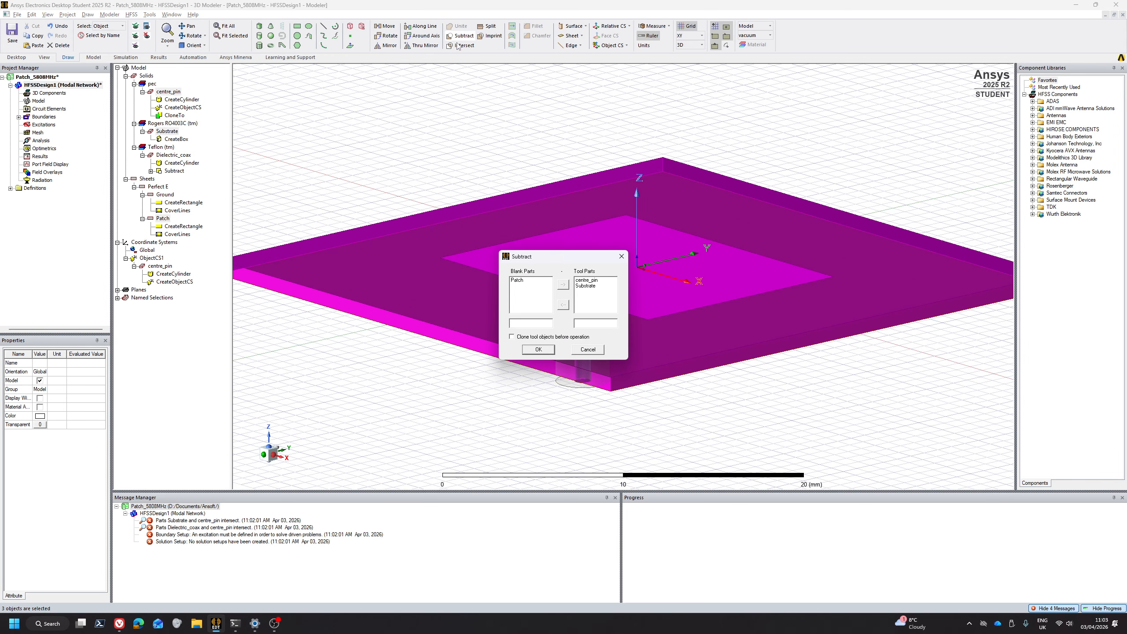
left_click(517, 281)
left_click(587, 286)
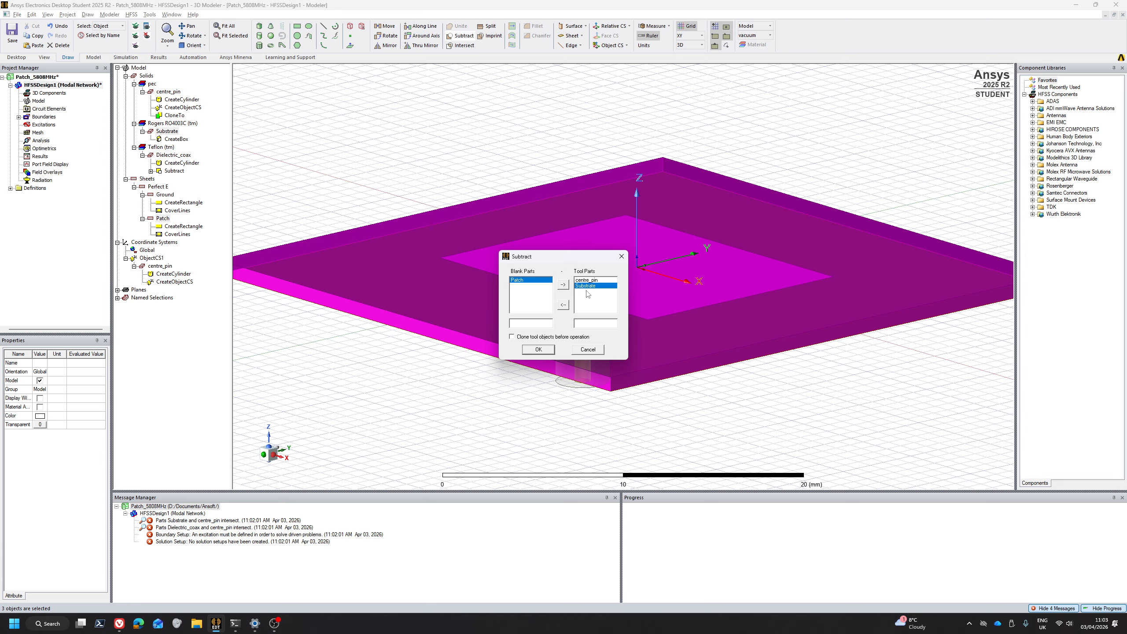
left_click(563, 305)
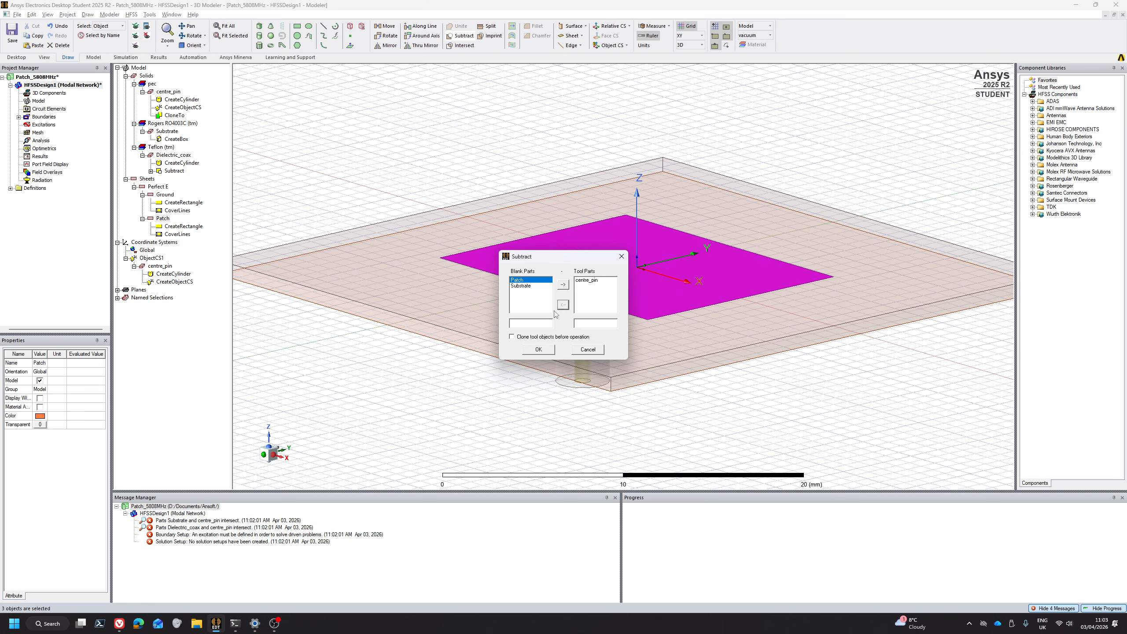
left_click(539, 350)
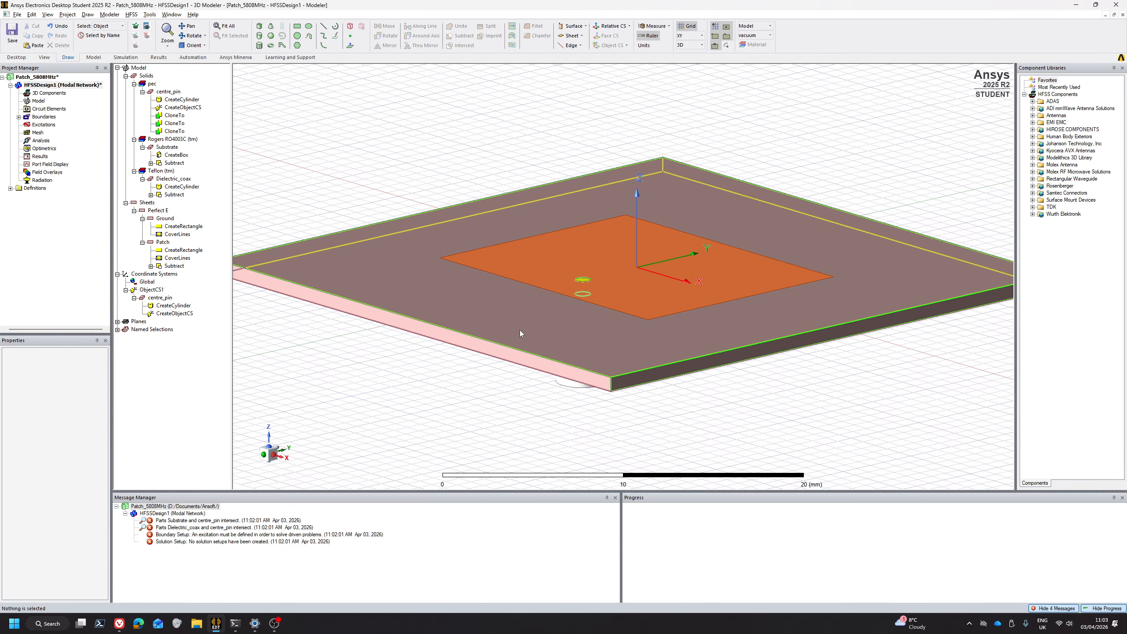
left_click(611, 298)
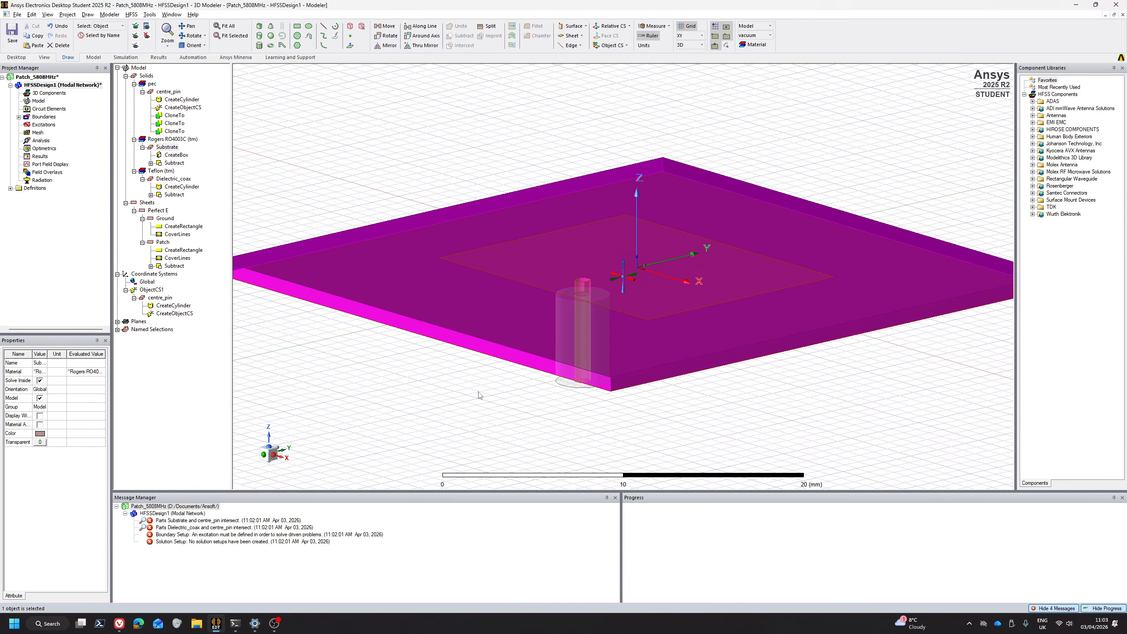
Subtract centre_pin and Dielectric_coax from the Ground sheet, keeping clones of both tool objects.
left_click_drag(477, 395, 501, 353, "alt")
left_click(499, 285)
scroll(646, 420, "up", 3)
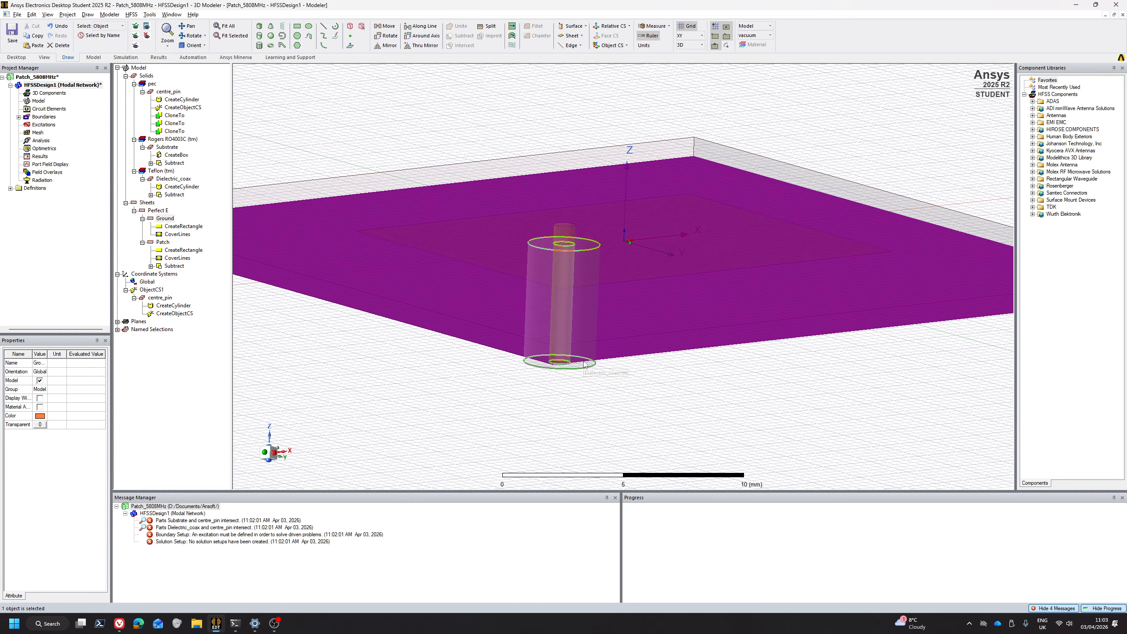
left_click(569, 365, "ctrl")
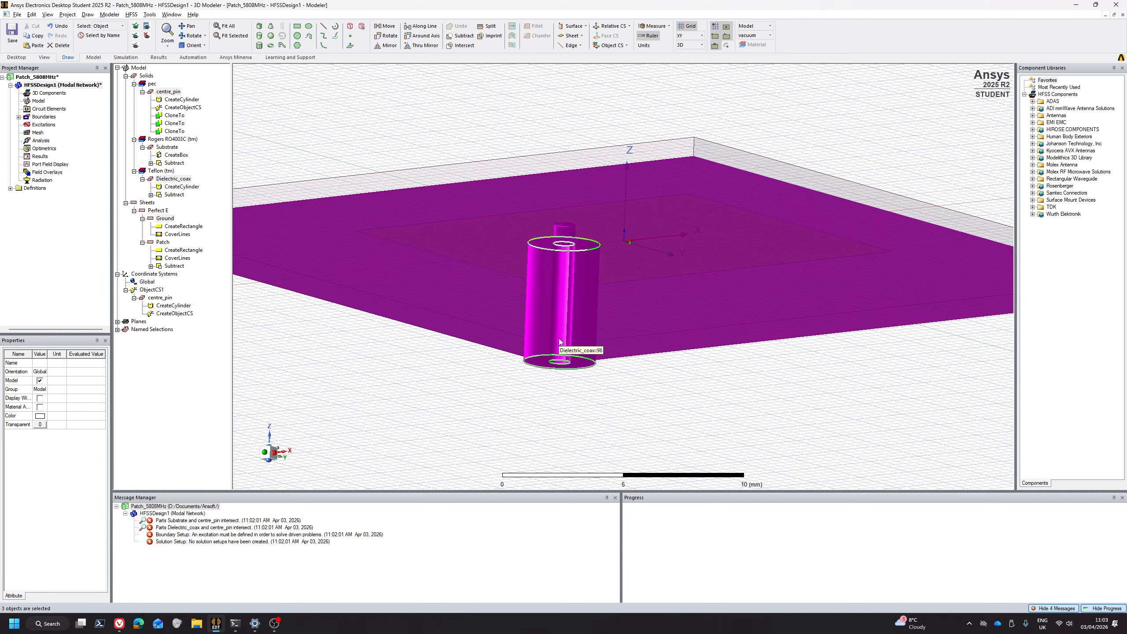
left_click(461, 35)
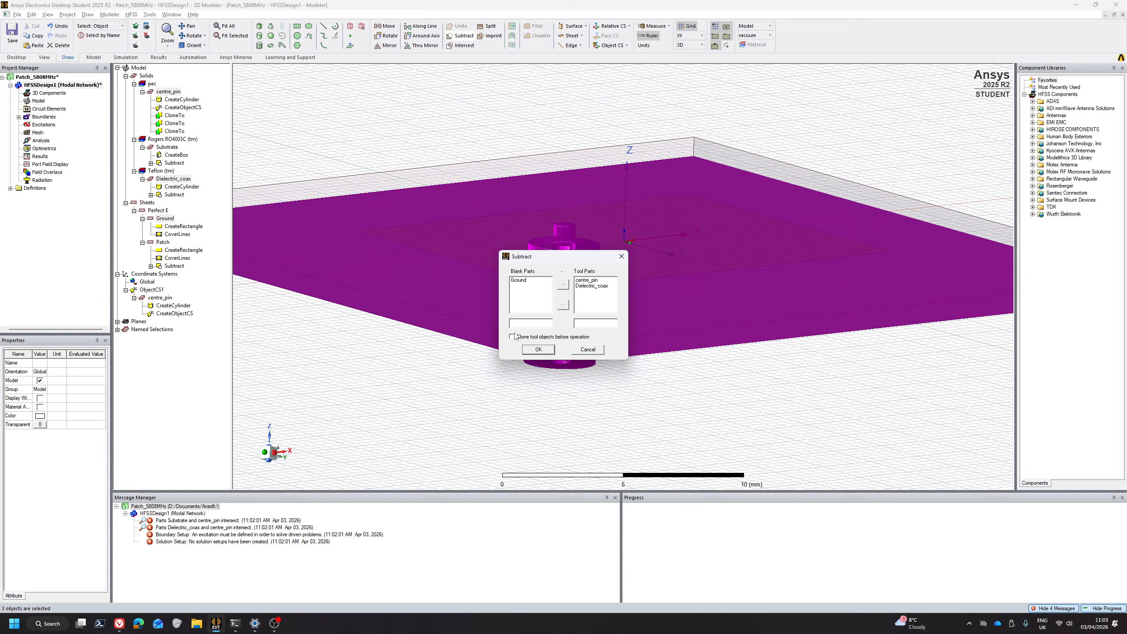
left_click(538, 349)
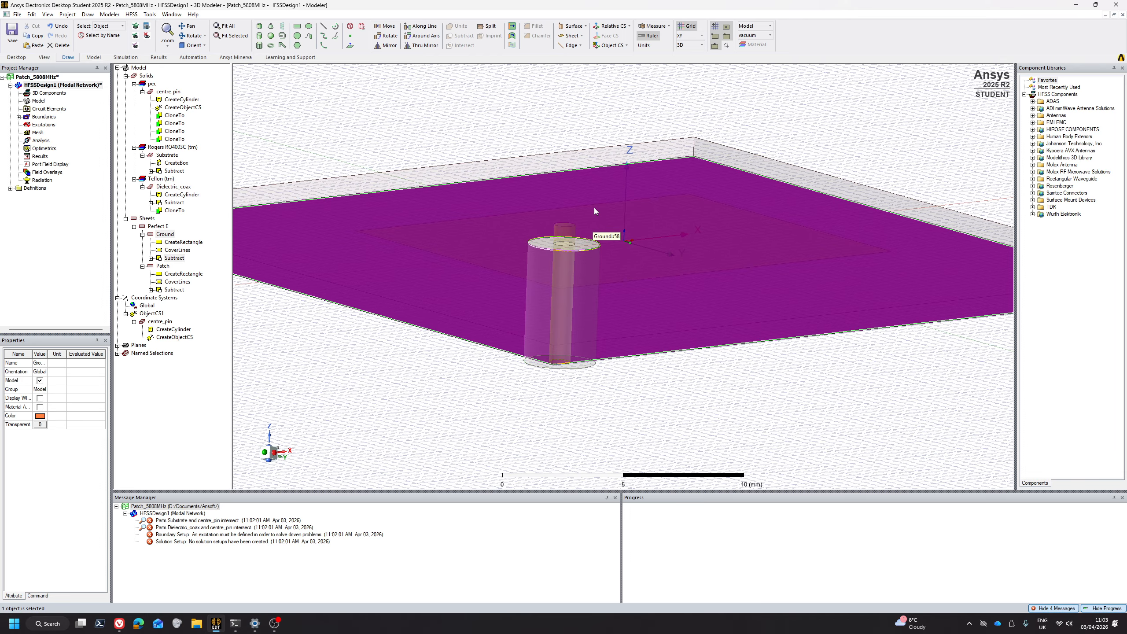
left_click_drag(593, 224, 526, 288, "alt")
scroll(526, 288, "down", 2)
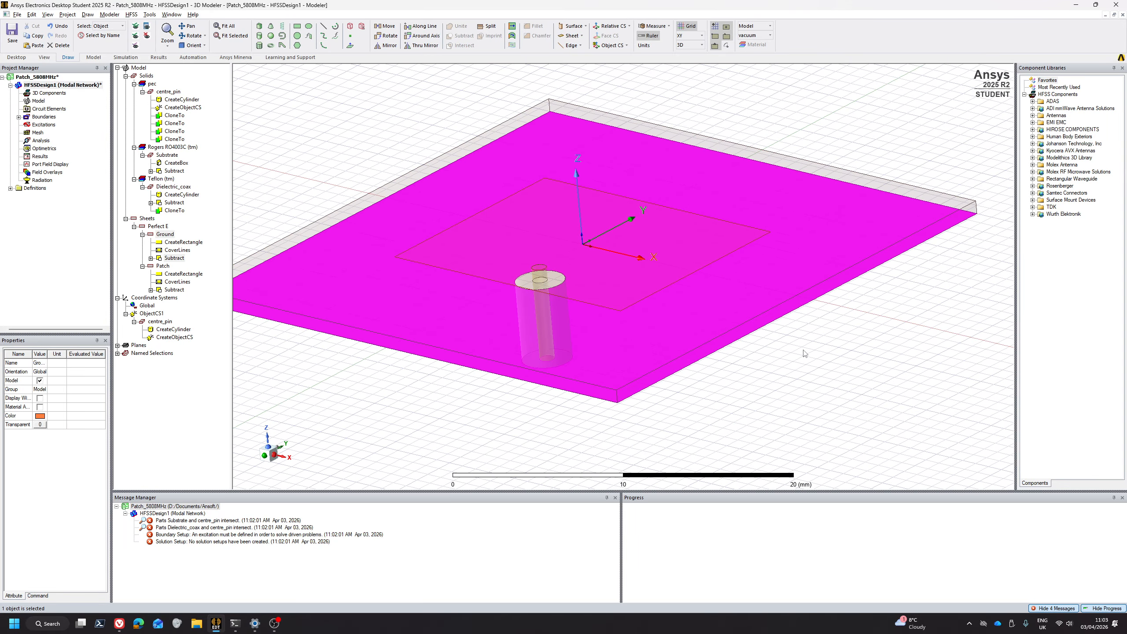
left_click(657, 395)
scroll(434, 366, "down", 1)
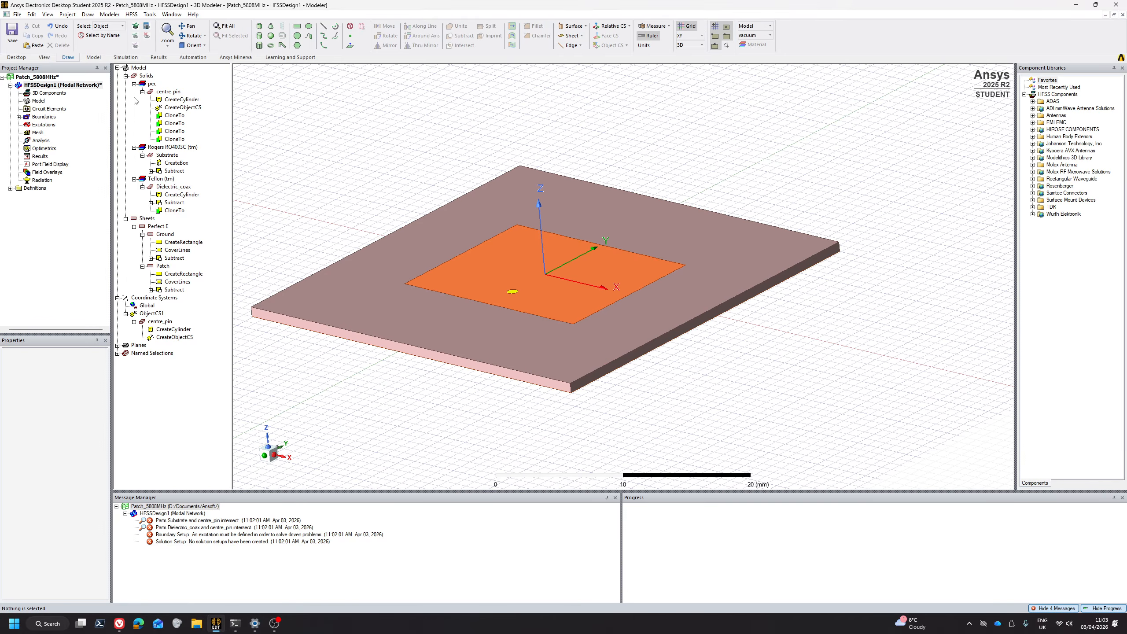
Clear the old validation messages of the Patch_5808MHz project.
left_click(172, 506)
right_click(173, 506)
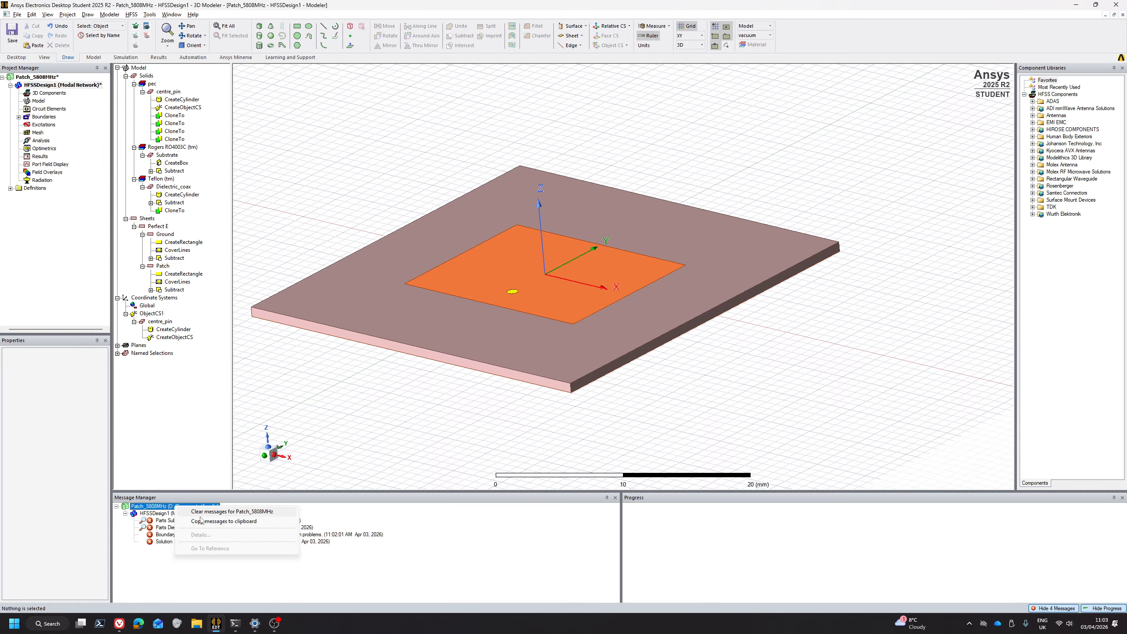
left_click(203, 521)
right_click(174, 513)
left_click(200, 521)
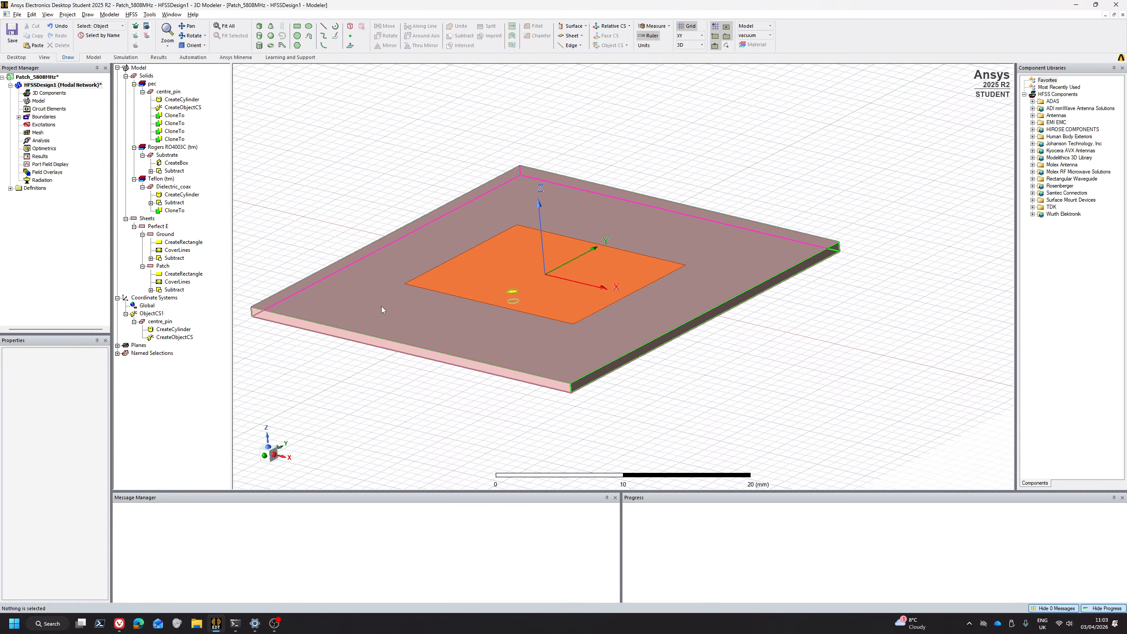
Add an advanced solution setup at 5.805 GHz with 14 maximum passes and a maximum delta energy of 0.02.
left_click_drag(503, 288, 553, 334, "alt")
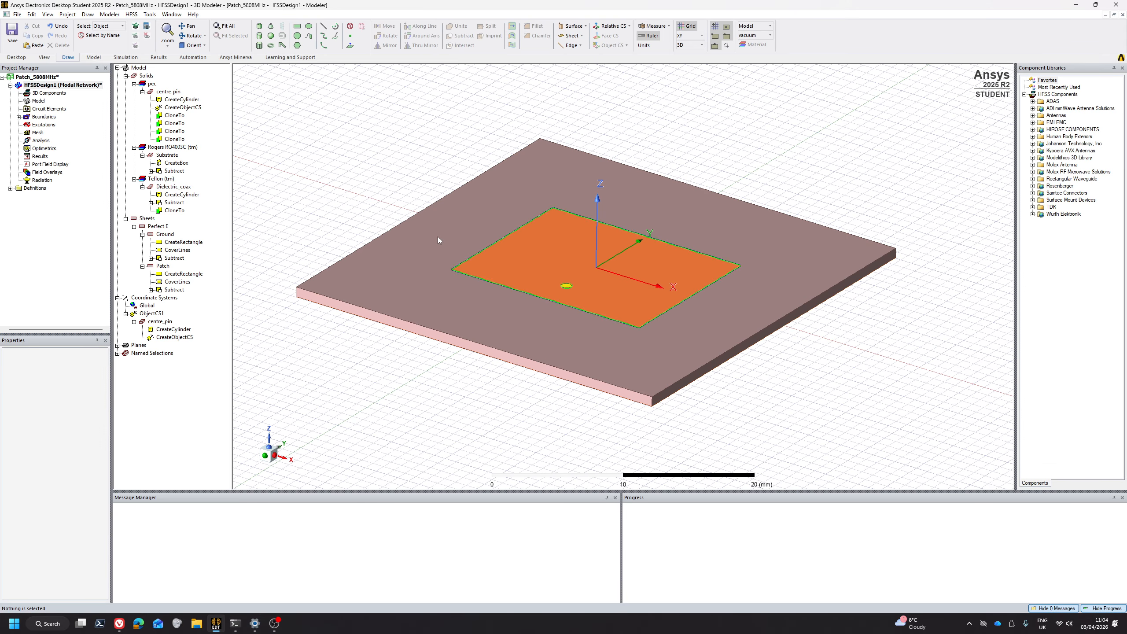
left_click(40, 140)
right_click(40, 140)
mouse_move(74, 163)
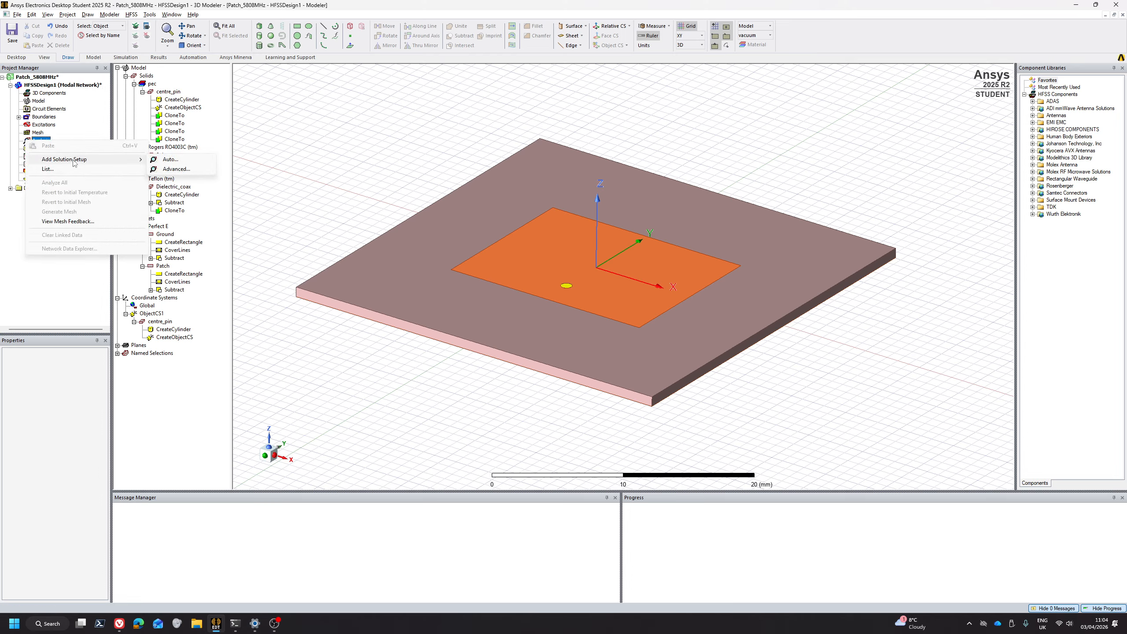
left_click(176, 169)
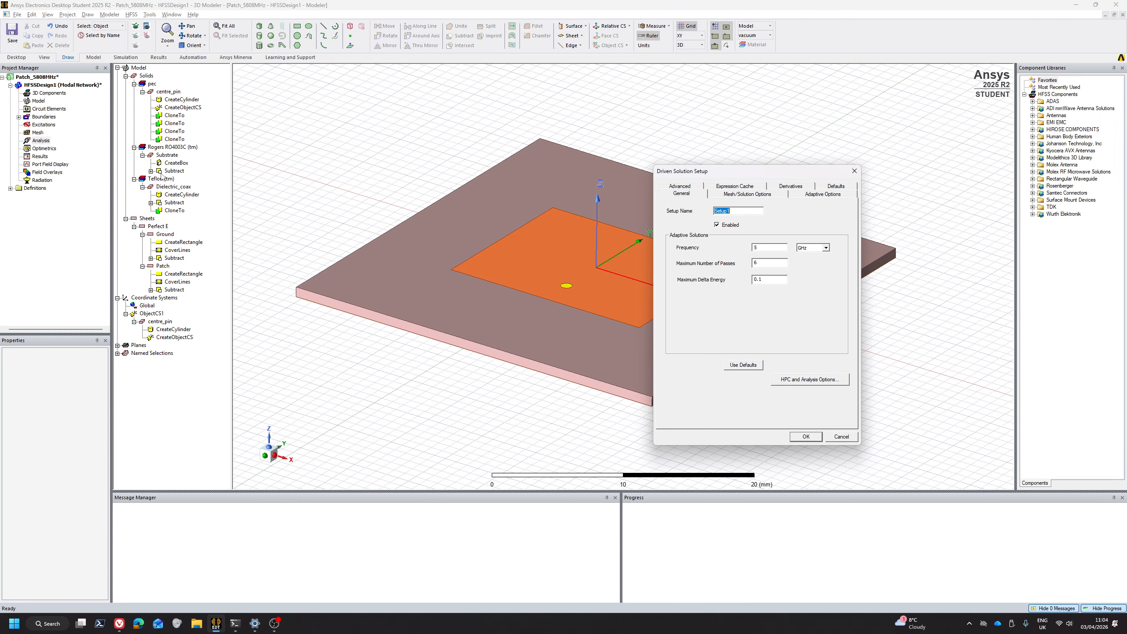
left_click(765, 249)
type(".805")
double_click(757, 262)
type("14")
left_click(760, 278)
type("02")
left_click(806, 437)
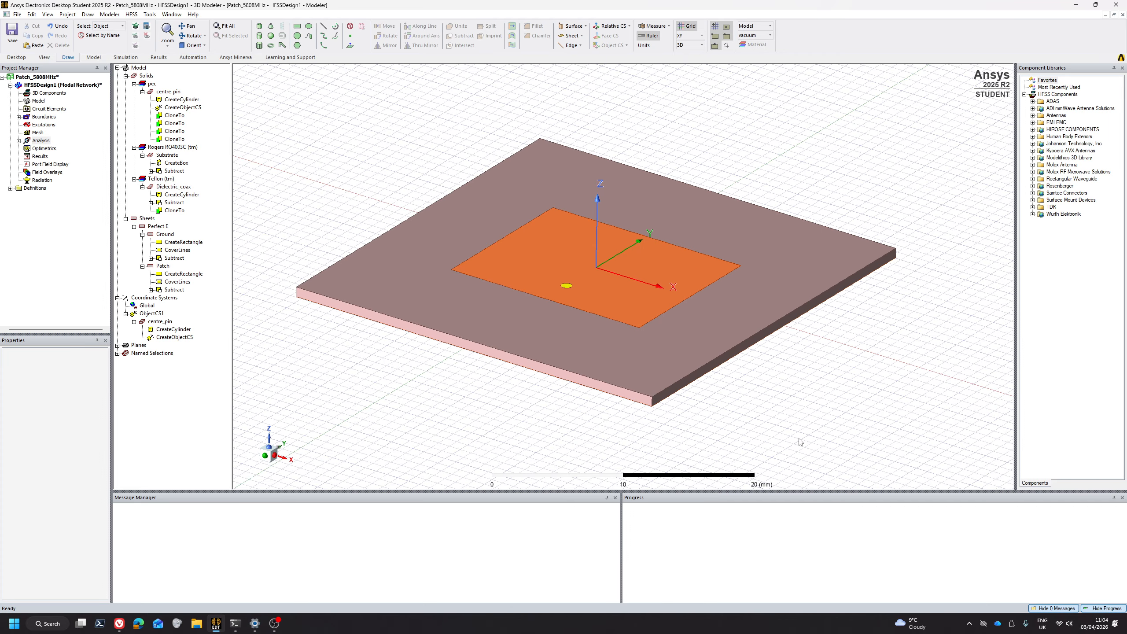
Expand the analysis entry and add a frequency sweep to Setup1.
left_click(19, 141)
left_click(18, 141)
left_click(18, 141)
left_click(36, 150)
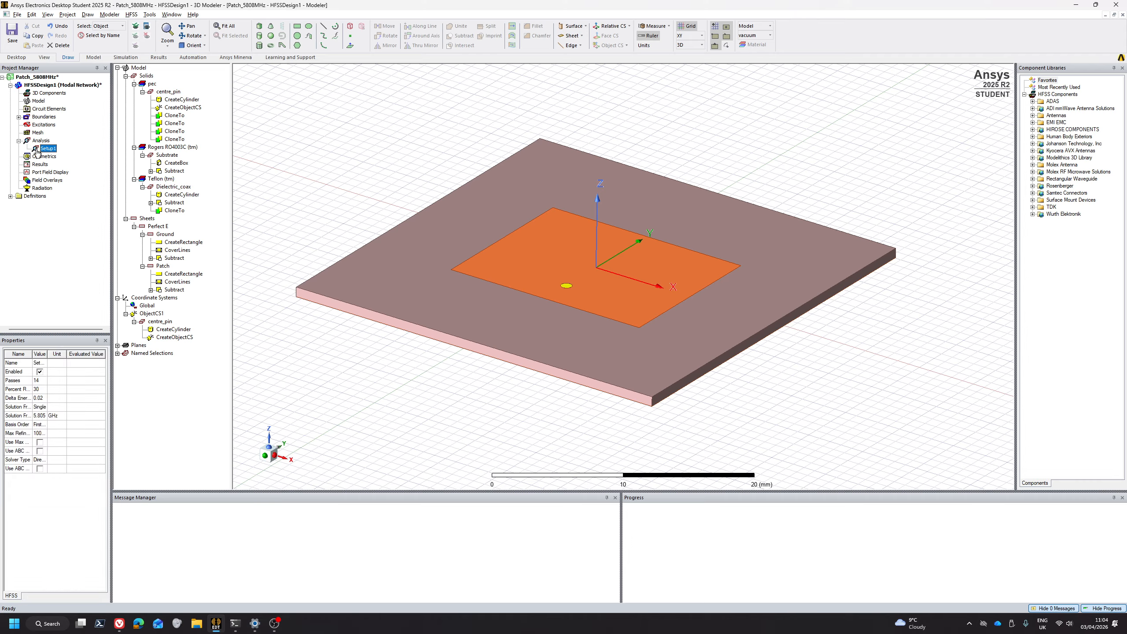
right_click(39, 149)
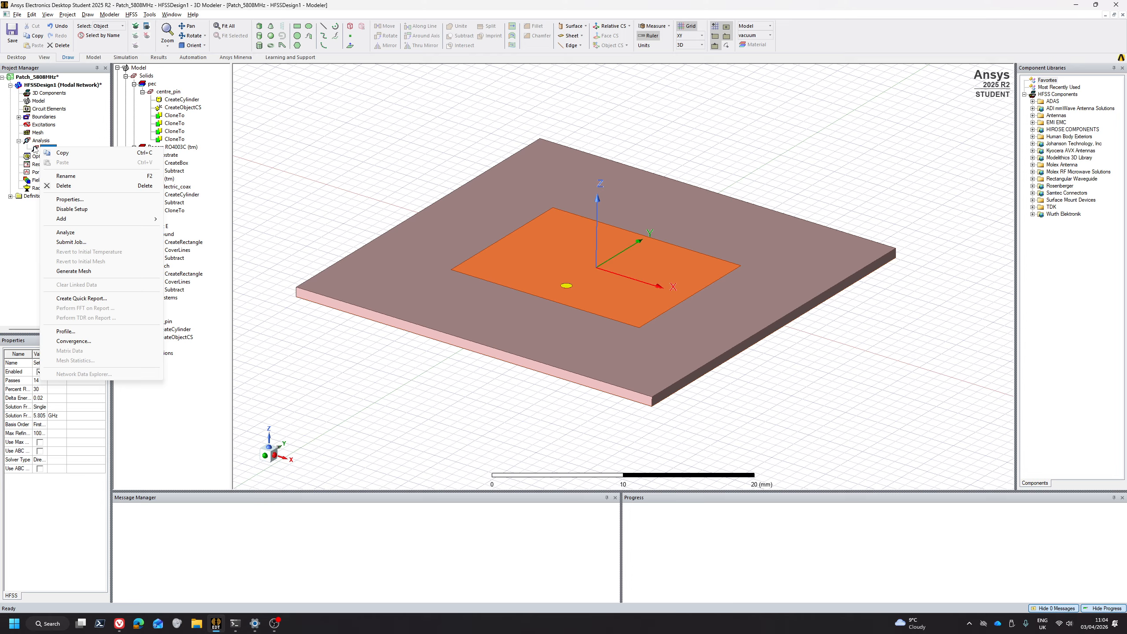
mouse_move(111, 219)
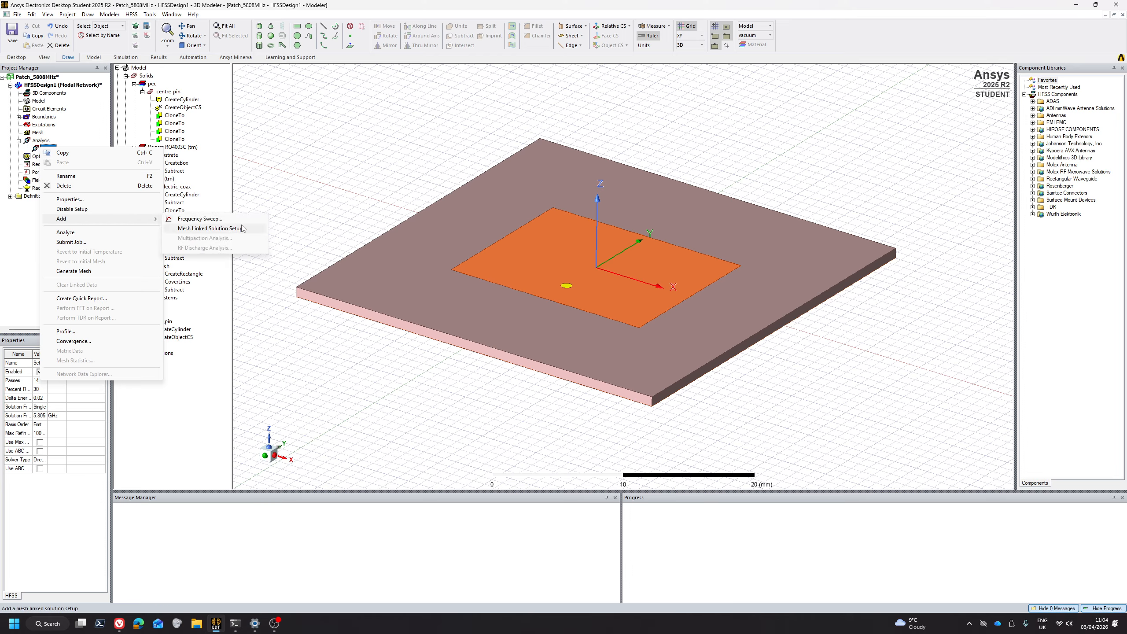
left_click(200, 219)
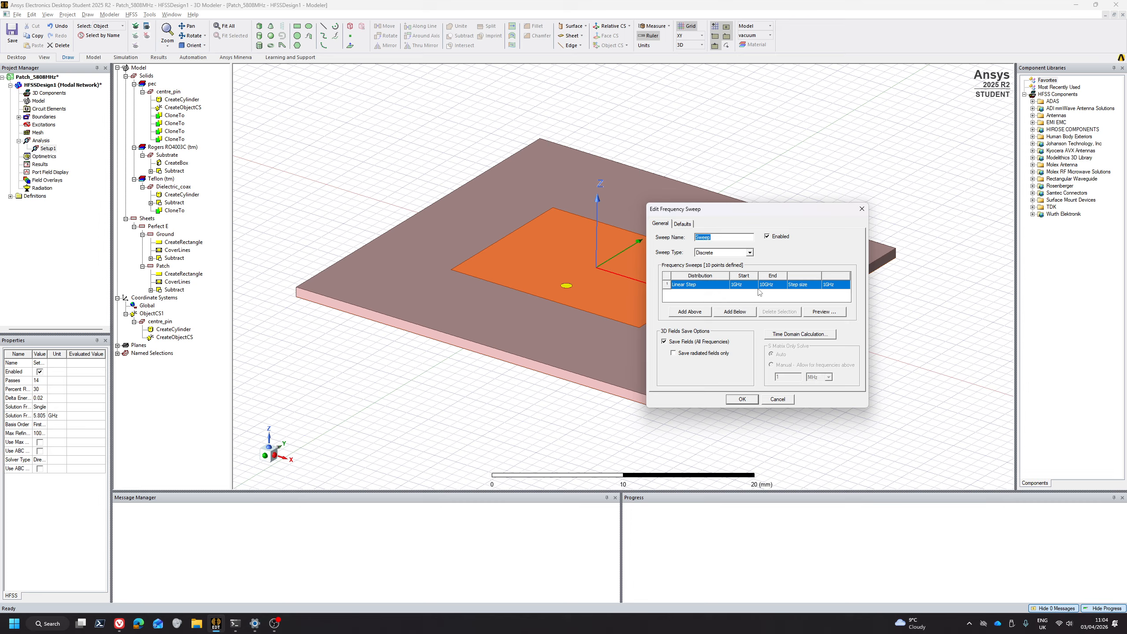
Set the linear-step frequency sweep to start at 4.8 GHz and end at 6.8 GHz, keeping the Discrete sweep type.
left_click(736, 286)
type("4.8")
key("Tab")
type("6")
key("Tab")
left_click(750, 253)
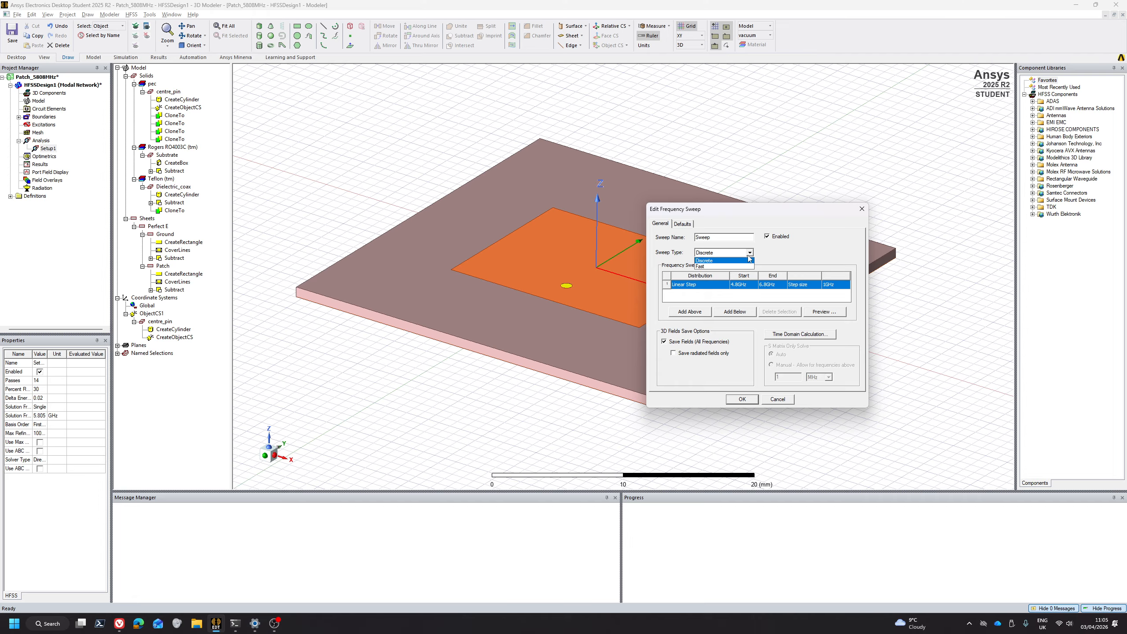
left_click(750, 260)
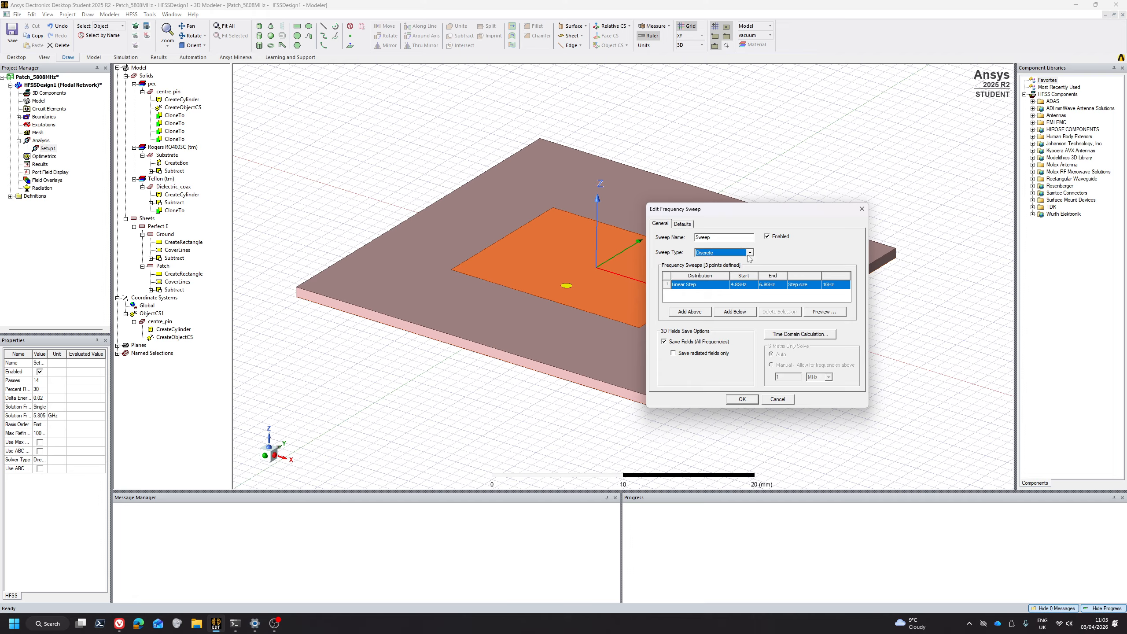
Set the sweep's step size to 0.01 GHz, keep the Discrete type and accept the sweep.
left_click(833, 288)
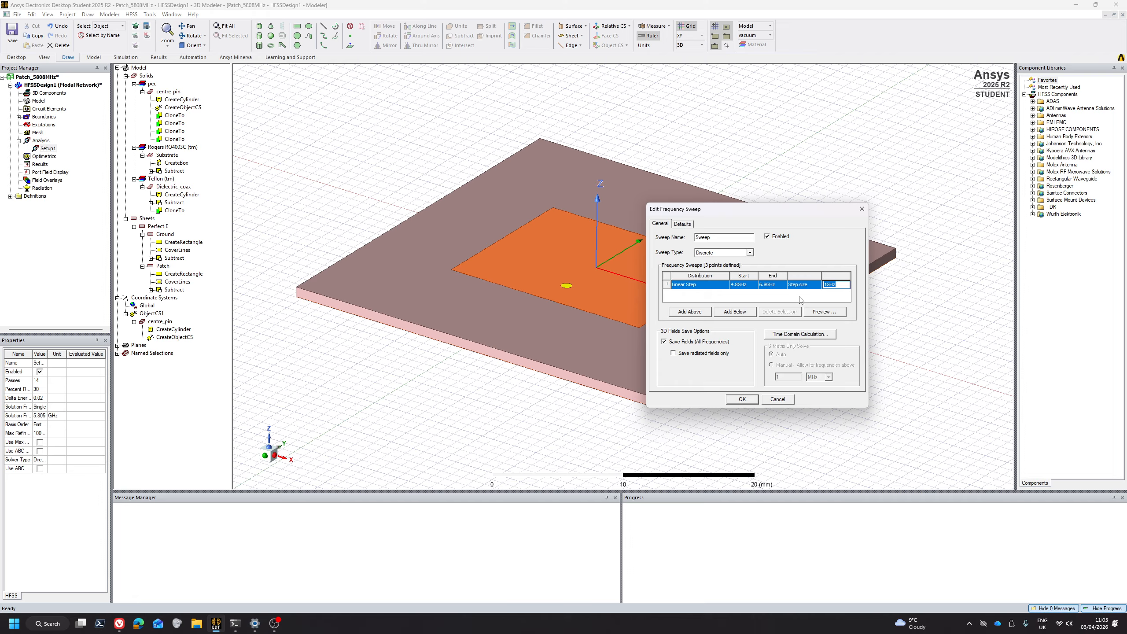
type("0.")
key("Return")
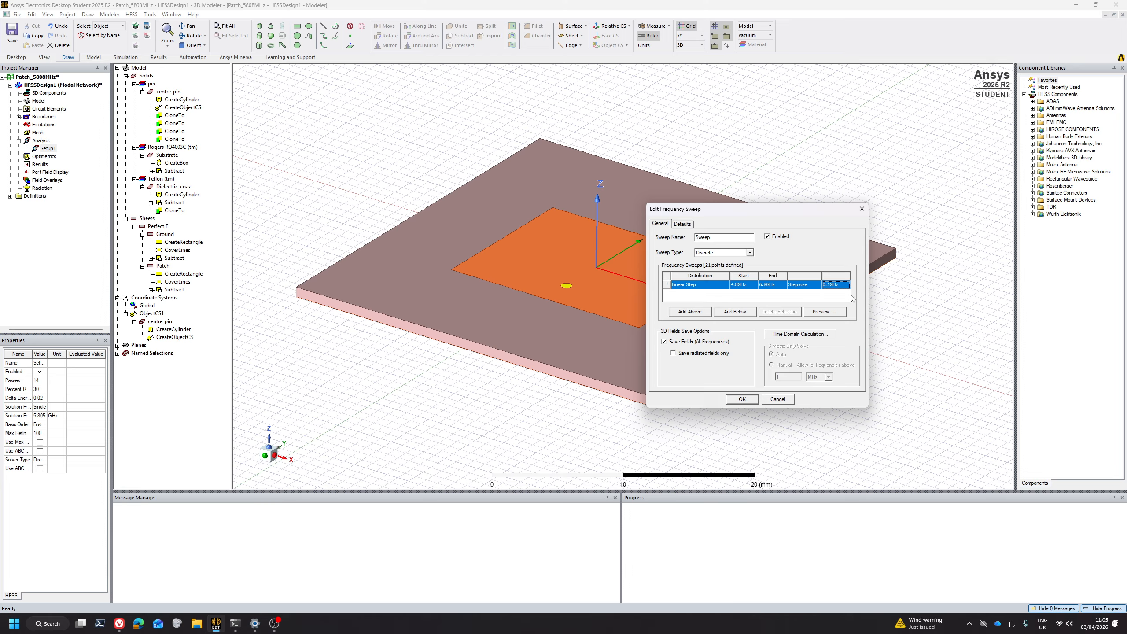
left_click(839, 288)
left_click(831, 284)
key("Return")
left_click(740, 253)
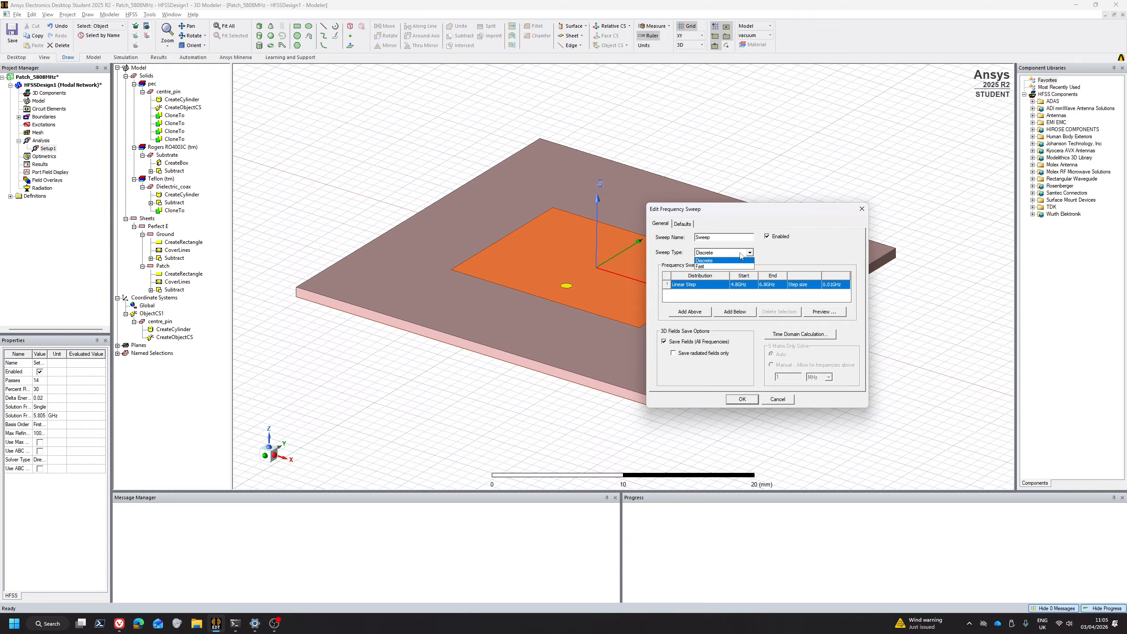
left_click(740, 254)
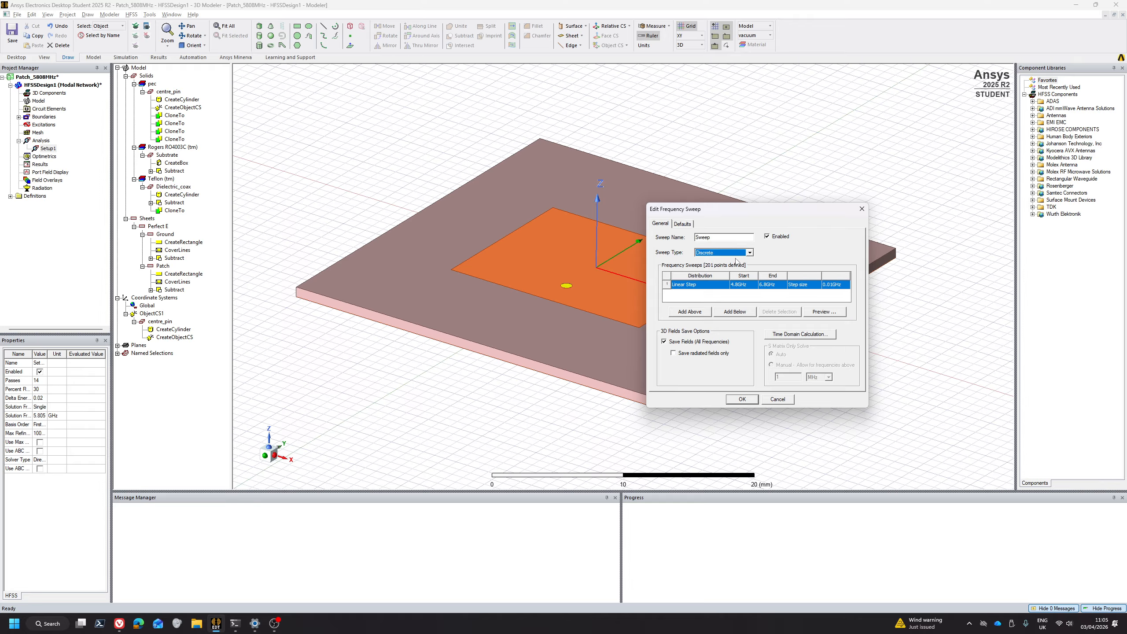
left_click(742, 399)
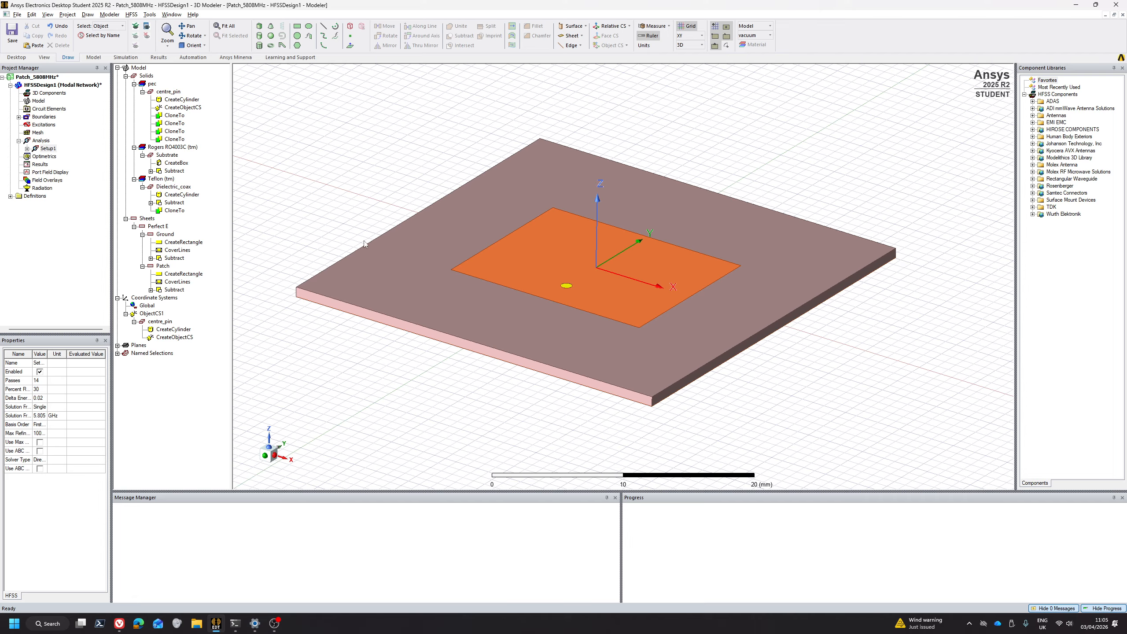
Create an open region around the antenna with an operating frequency of 5.805 GHz and a PML boundary.
right_click(28, 101)
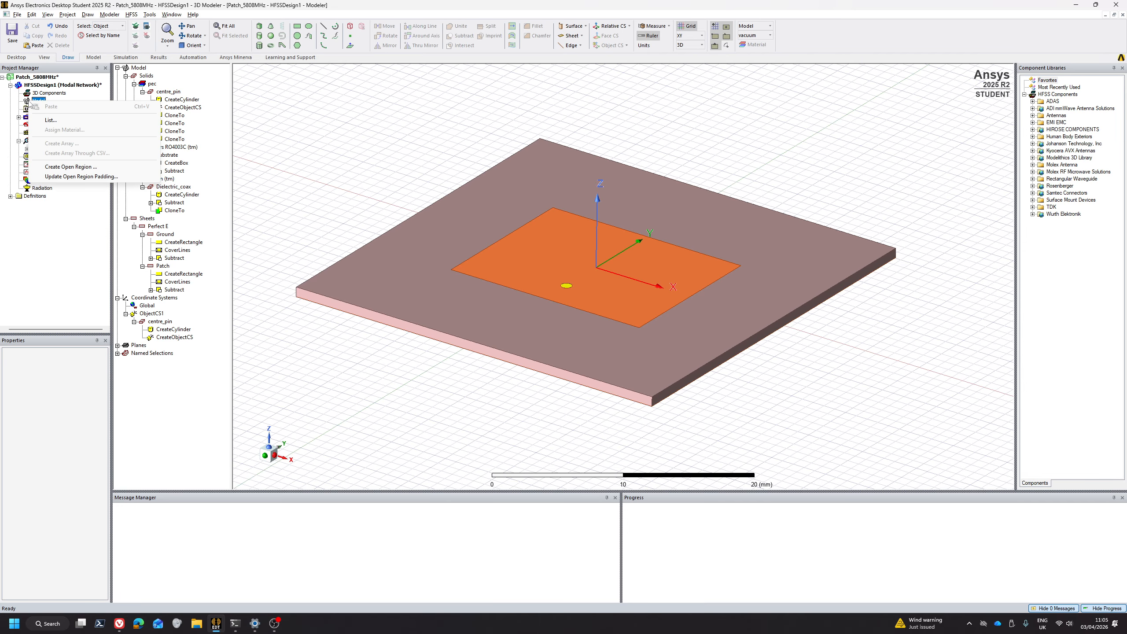
left_click(78, 168)
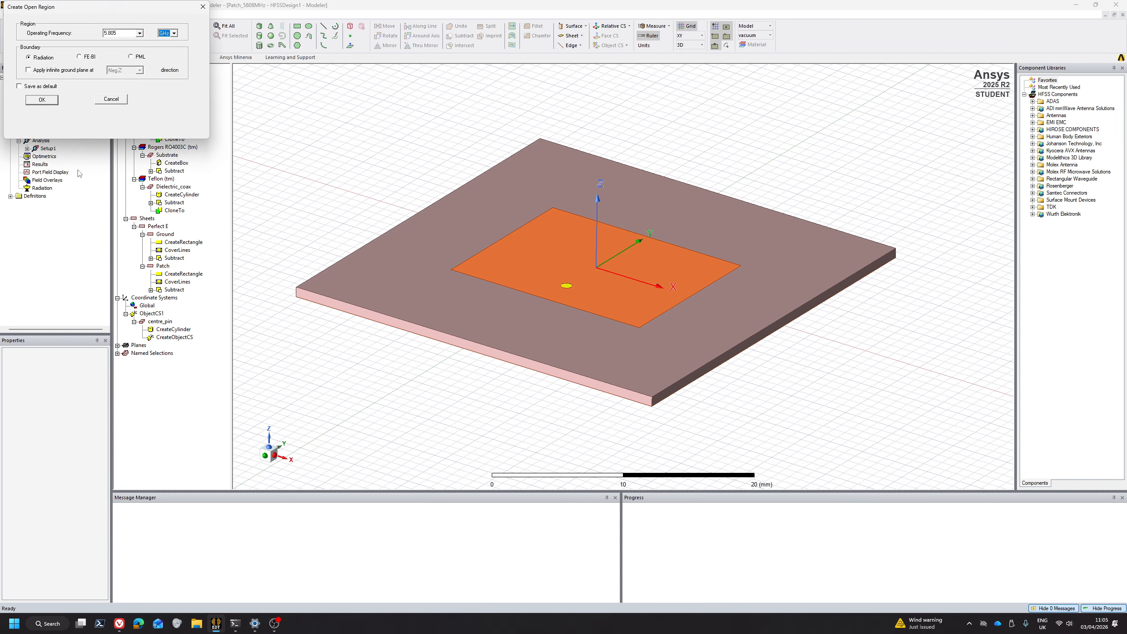
double_click(131, 34)
left_click(139, 33)
left_click(139, 34)
left_click(132, 57)
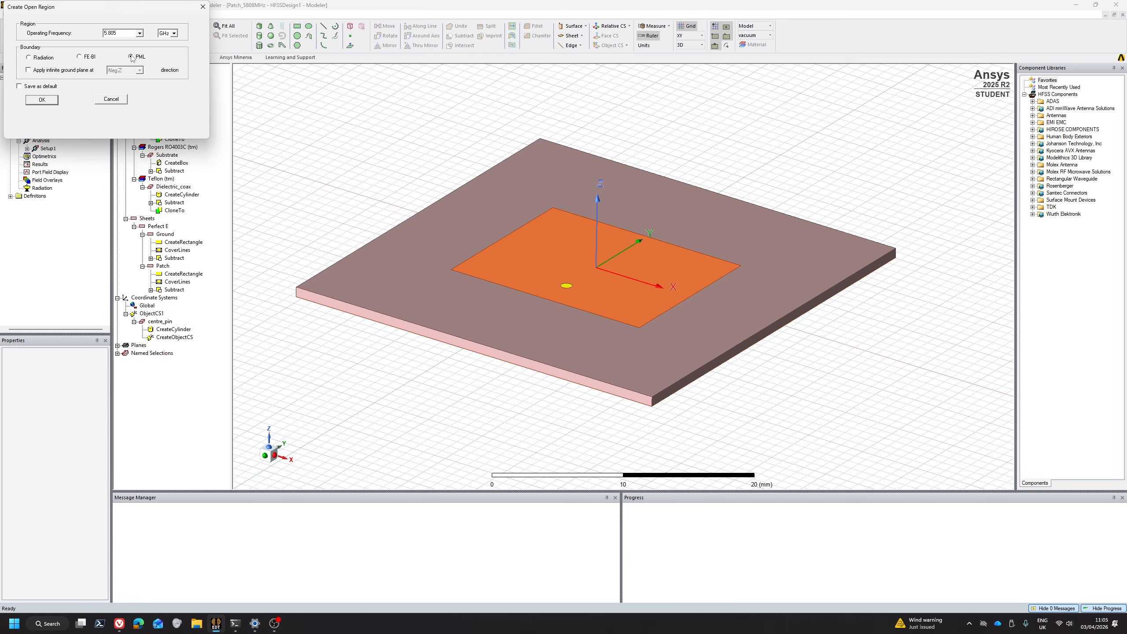
left_click(42, 100)
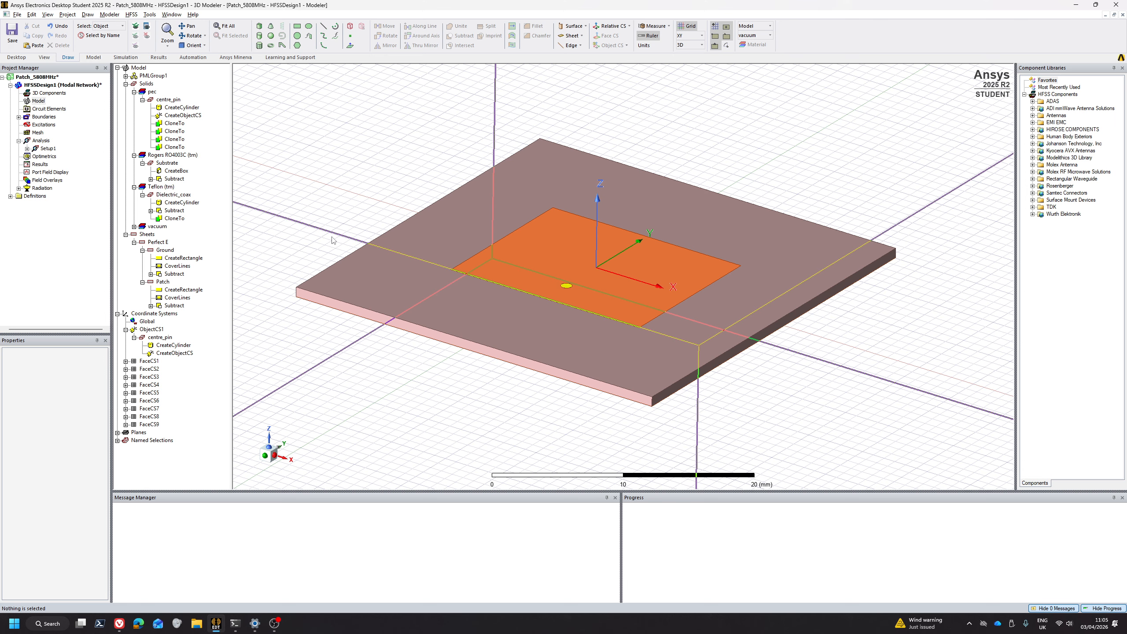
Expand the radiation entry of the design and run a validation check on HFSSDesign1.
left_click(19, 189)
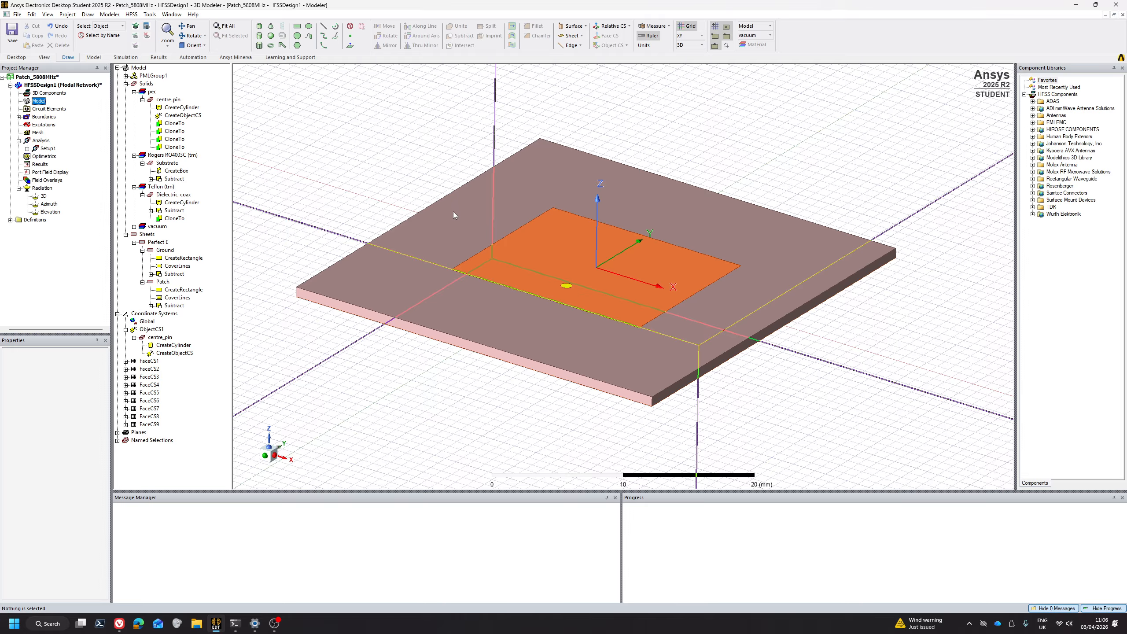
scroll(428, 240, "down", 2)
scroll(428, 240, "down", 2)
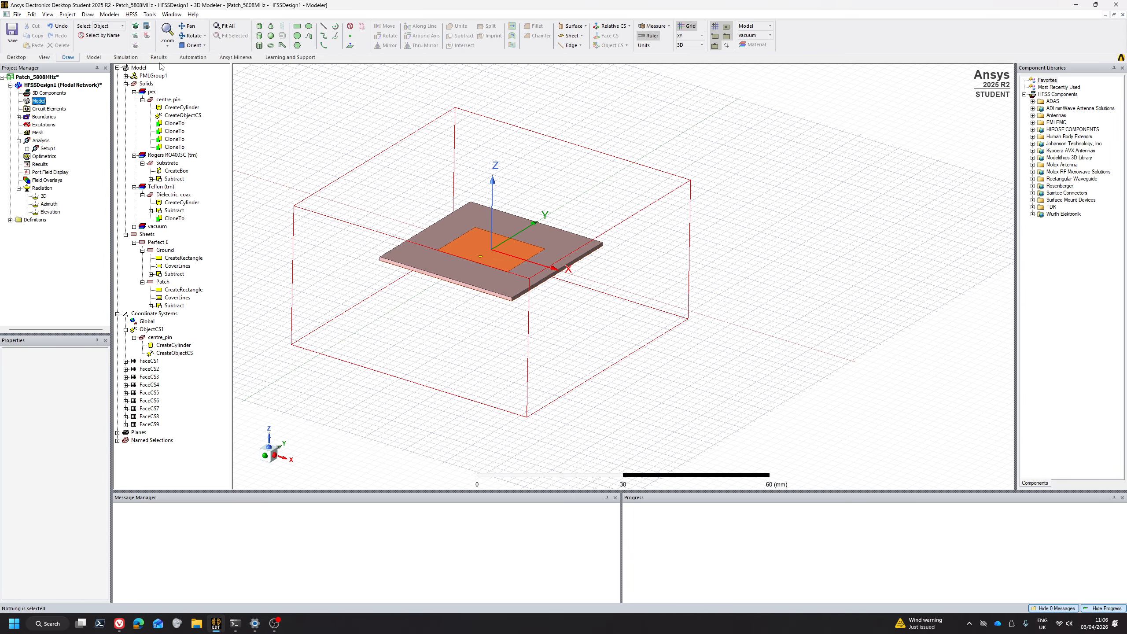
left_click(125, 57)
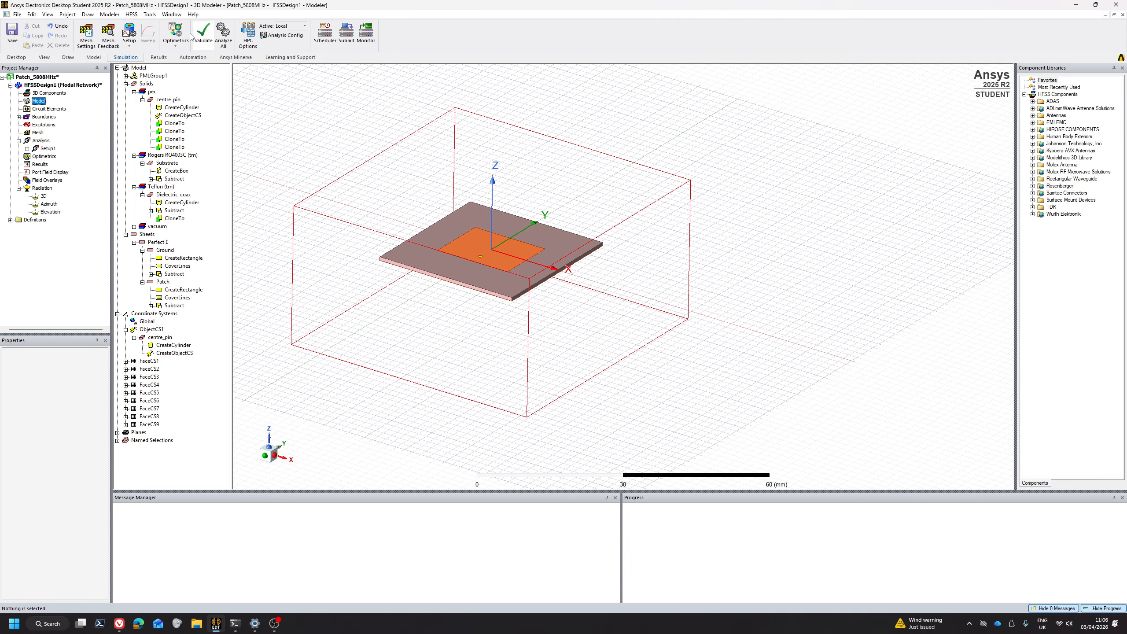
left_click(203, 35)
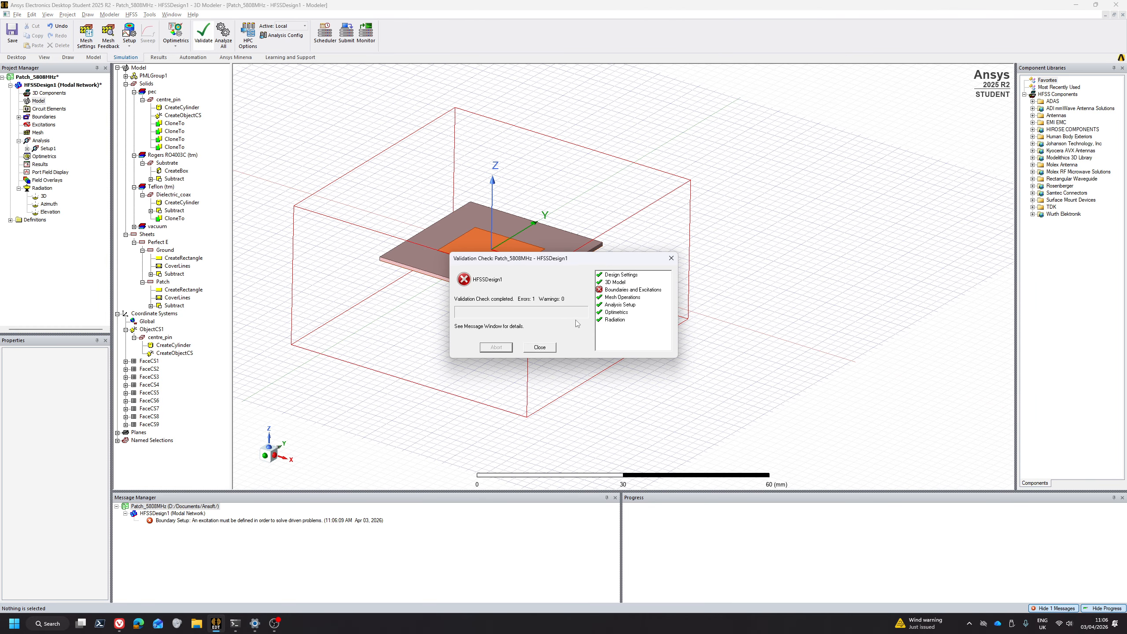
left_click(540, 347)
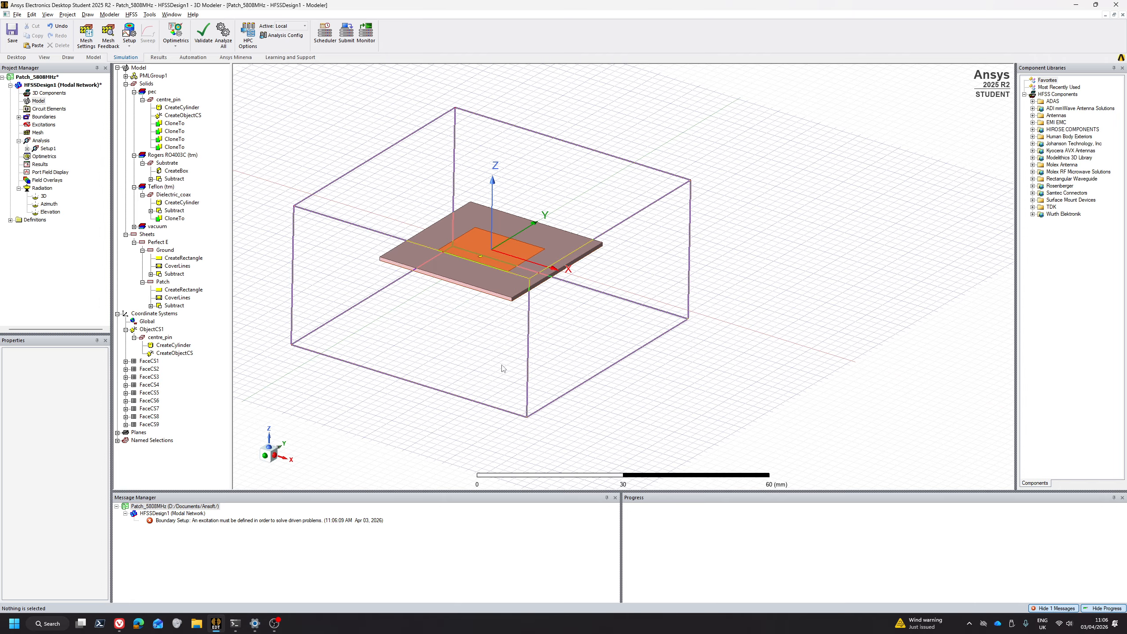
Hide the RadiatingSurface vacuum box to expose the coax feed beneath the ground plane.
middle_click_drag(303, 240, 330, 193)
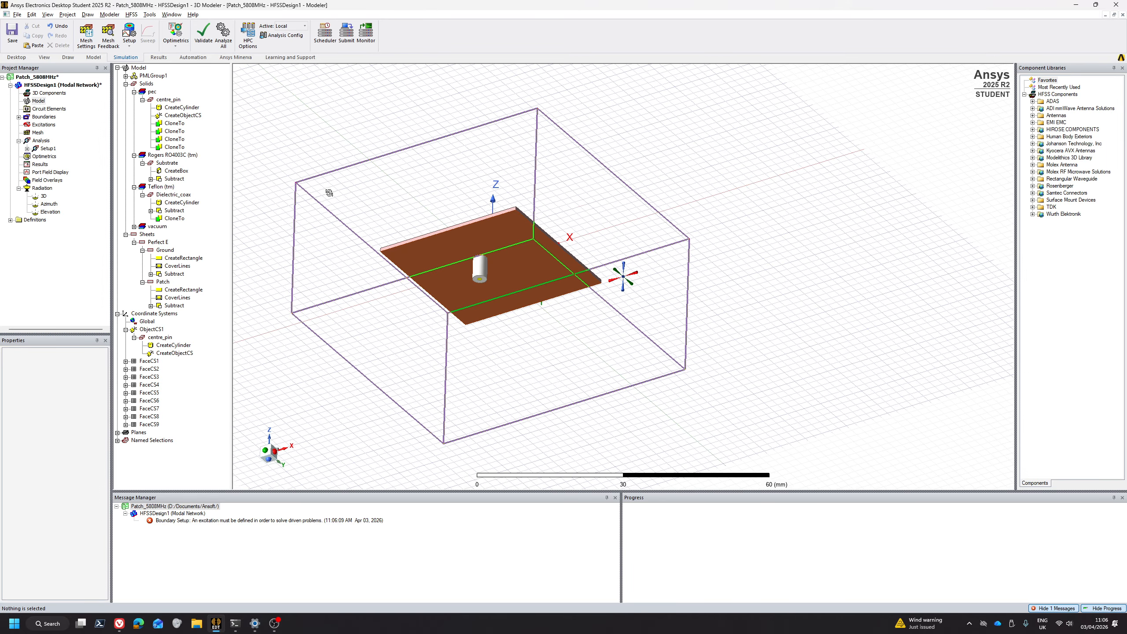
scroll(514, 291, "up", 8)
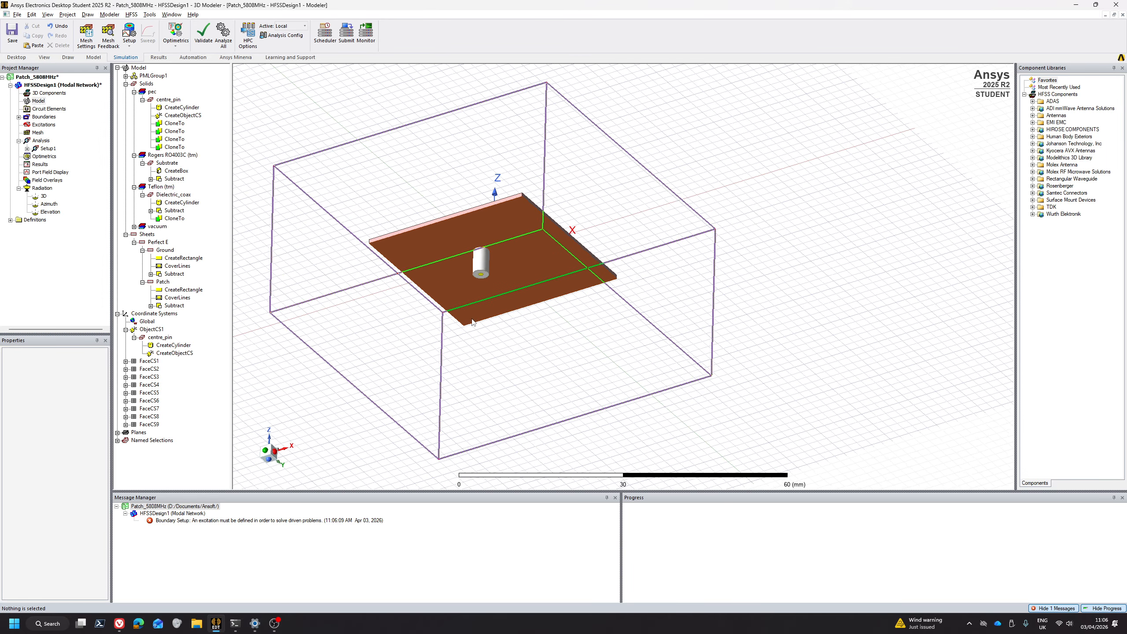
left_click(518, 270)
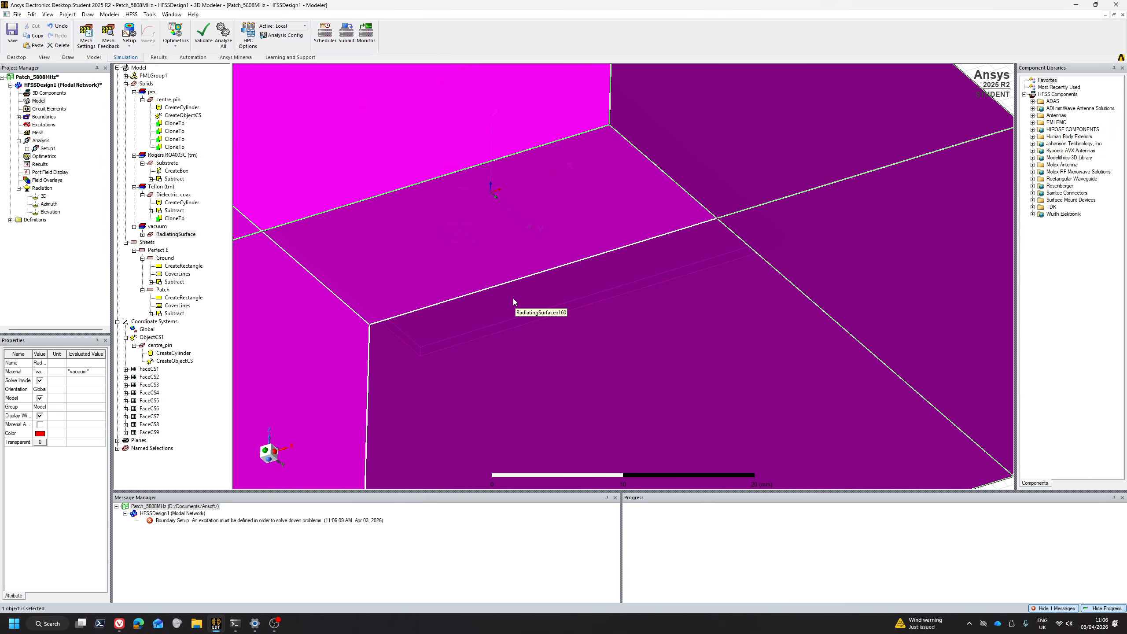
key("ctrl+h")
scroll(484, 293, "up", 2)
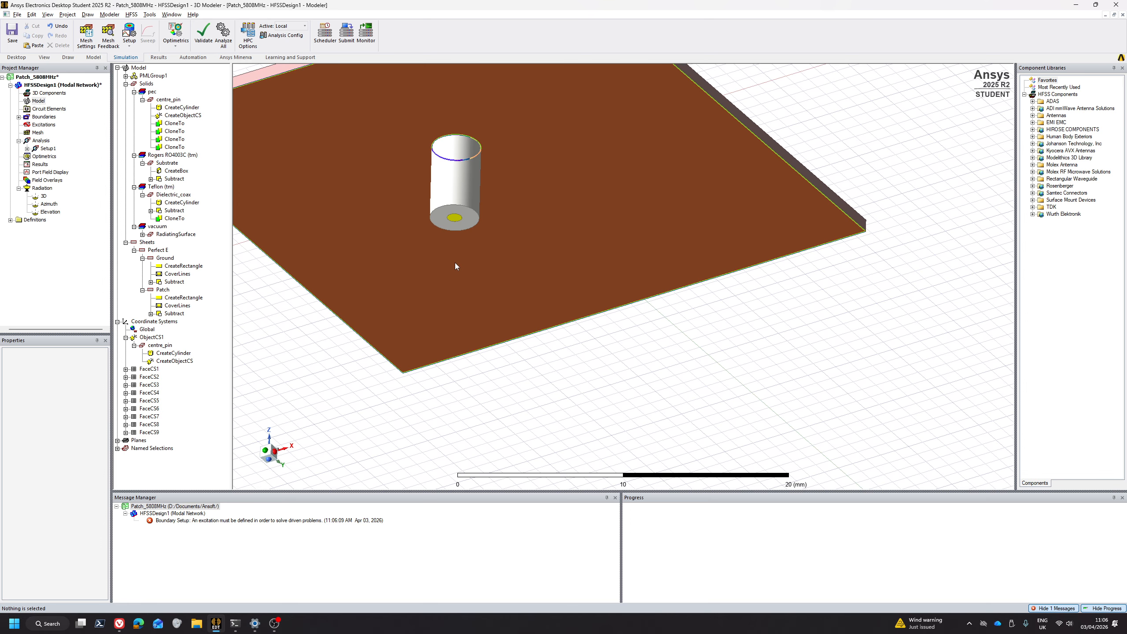
Select the ring-shaped end face of the coax dielectric and assign a wave port excitation to it.
left_click(68, 57)
scroll(471, 213, "up", 2)
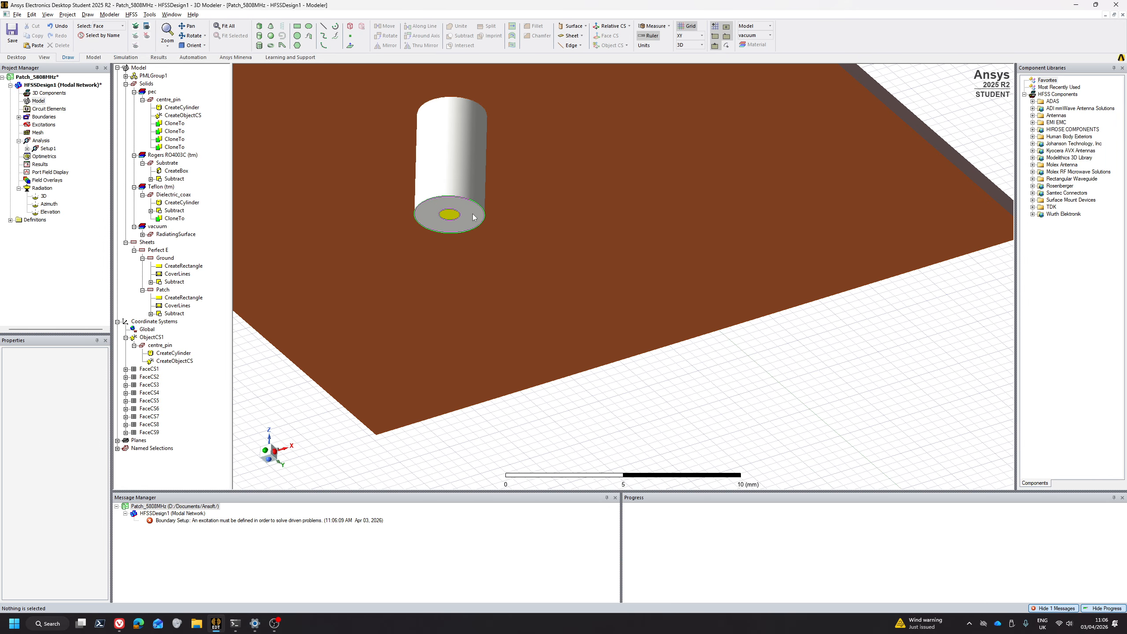
left_click(471, 213)
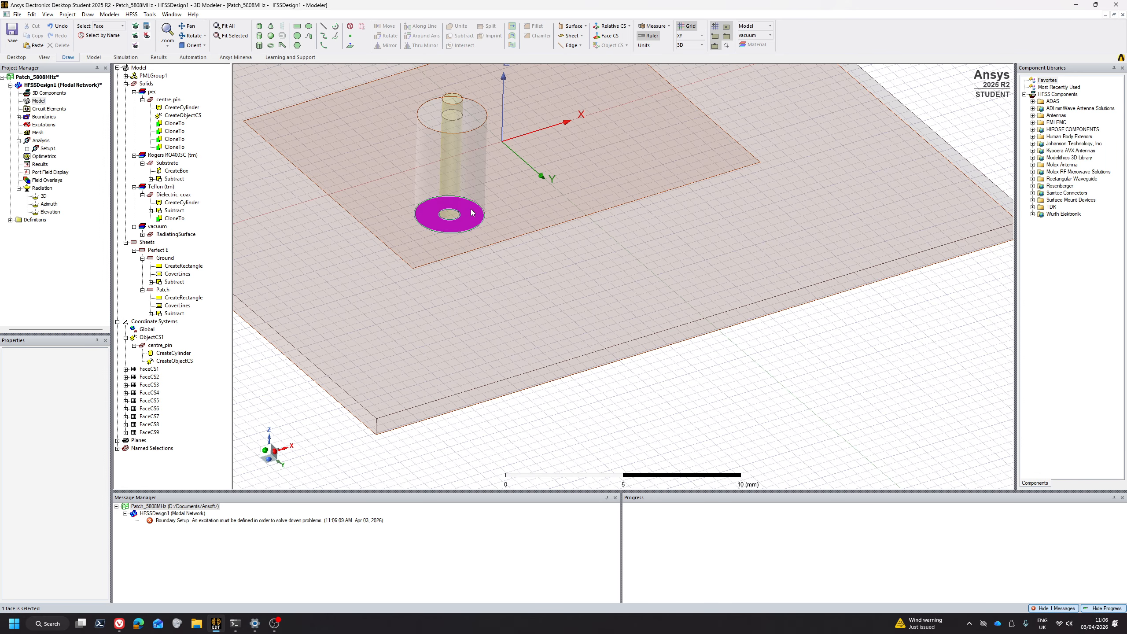
right_click(472, 213)
mouse_move(551, 413)
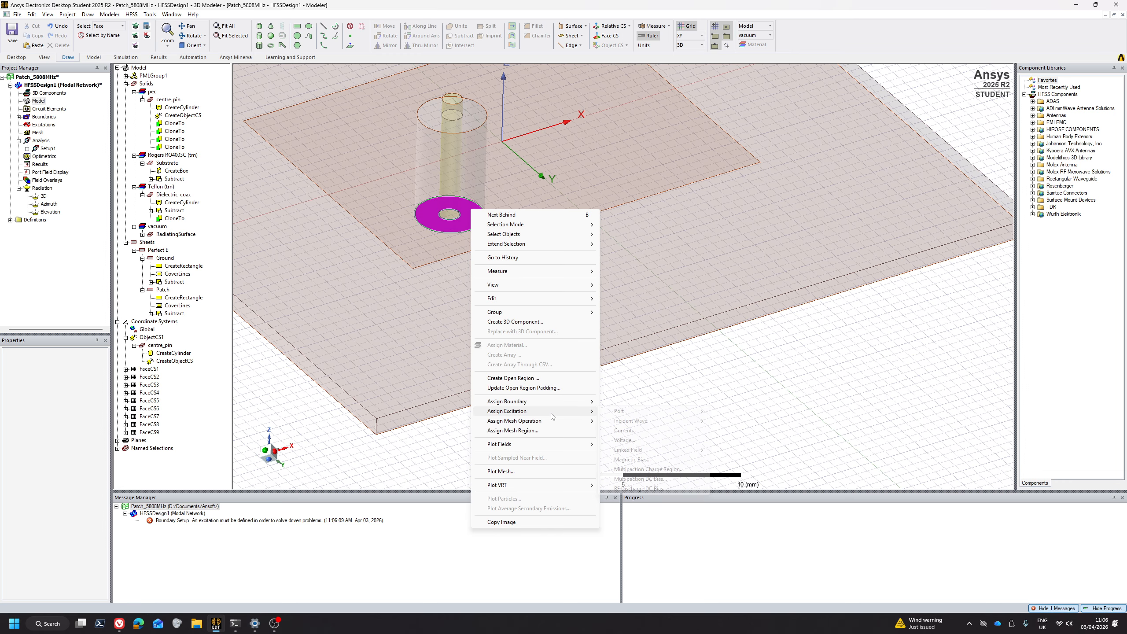
mouse_move(622, 416)
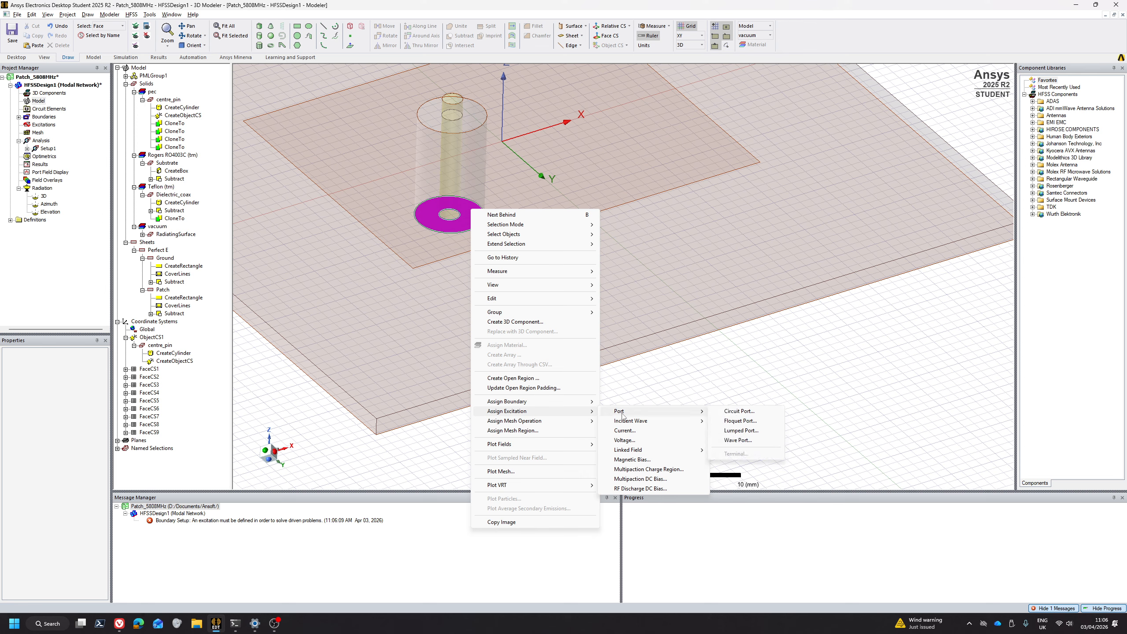
left_click(737, 440)
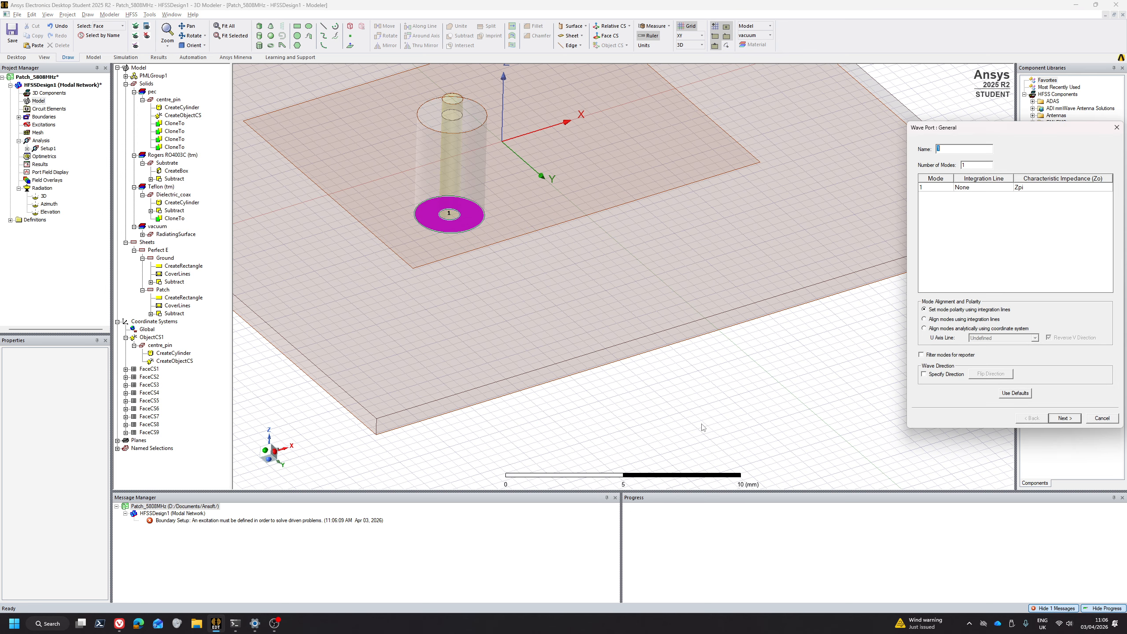
Draw a new integration line for mode 1 from the centre pin's edge to the dielectric's outer edge.
left_click(975, 192)
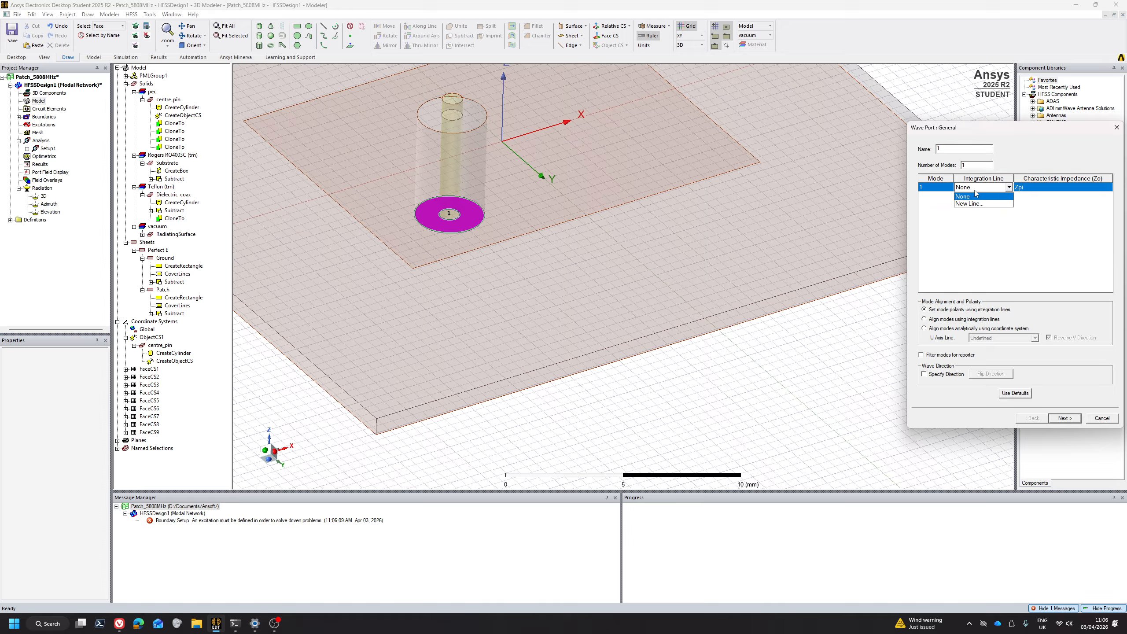
left_click(977, 205)
scroll(440, 218, "up", 5)
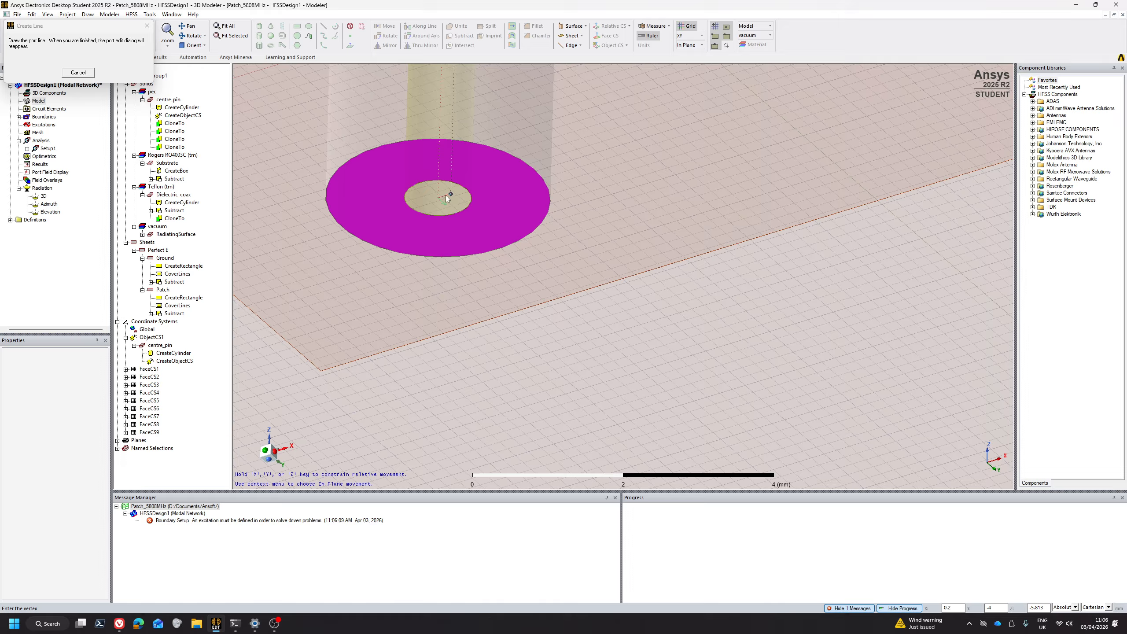
left_click(459, 215)
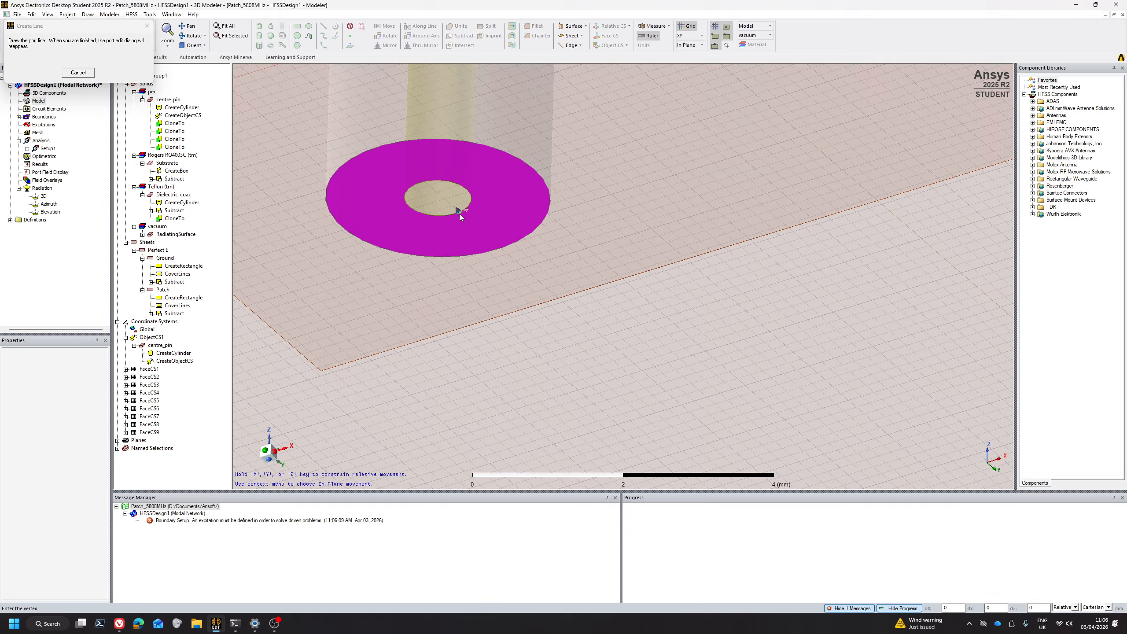
left_click(500, 248)
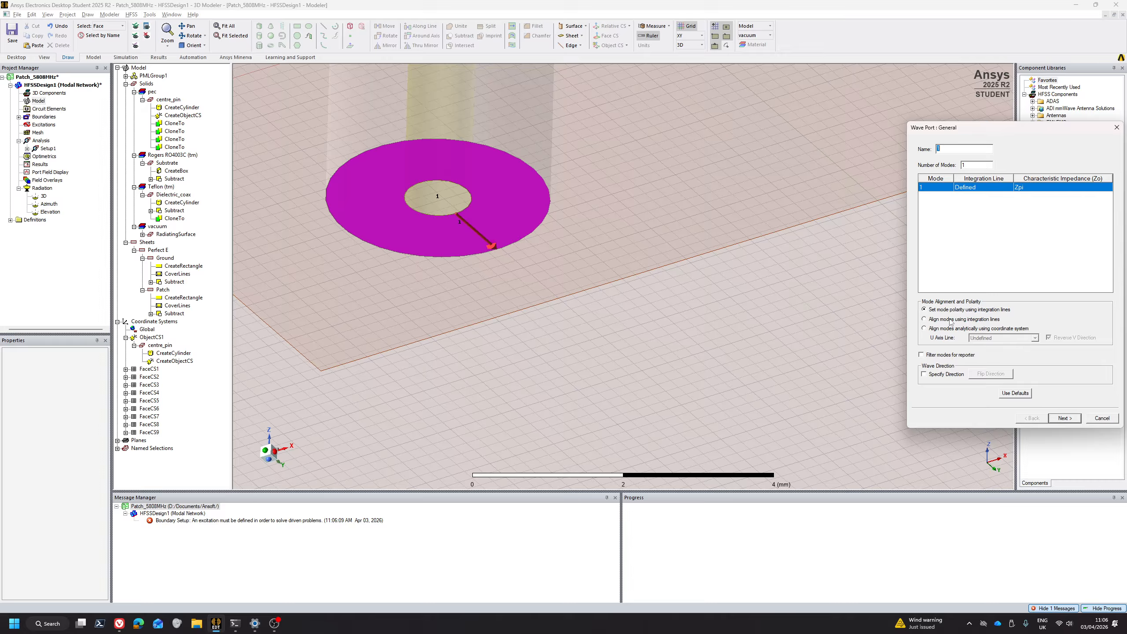
Specify the port's wave direction and finish the wave port with all modes renormalized to 50 ohm.
left_click(927, 376)
left_click(1065, 418)
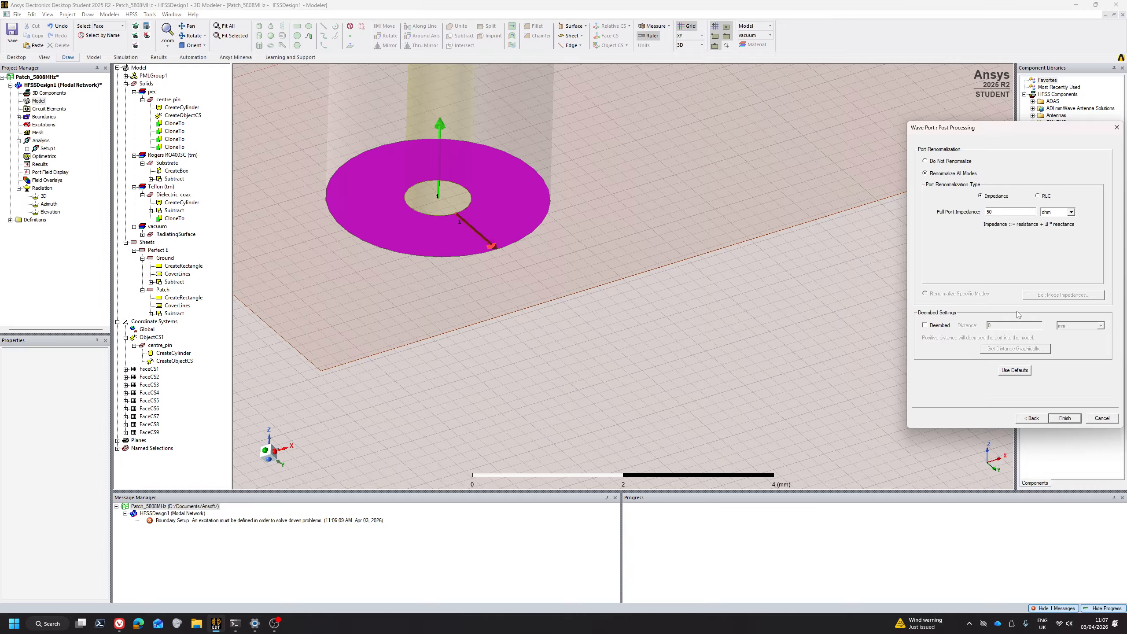
left_click(1065, 418)
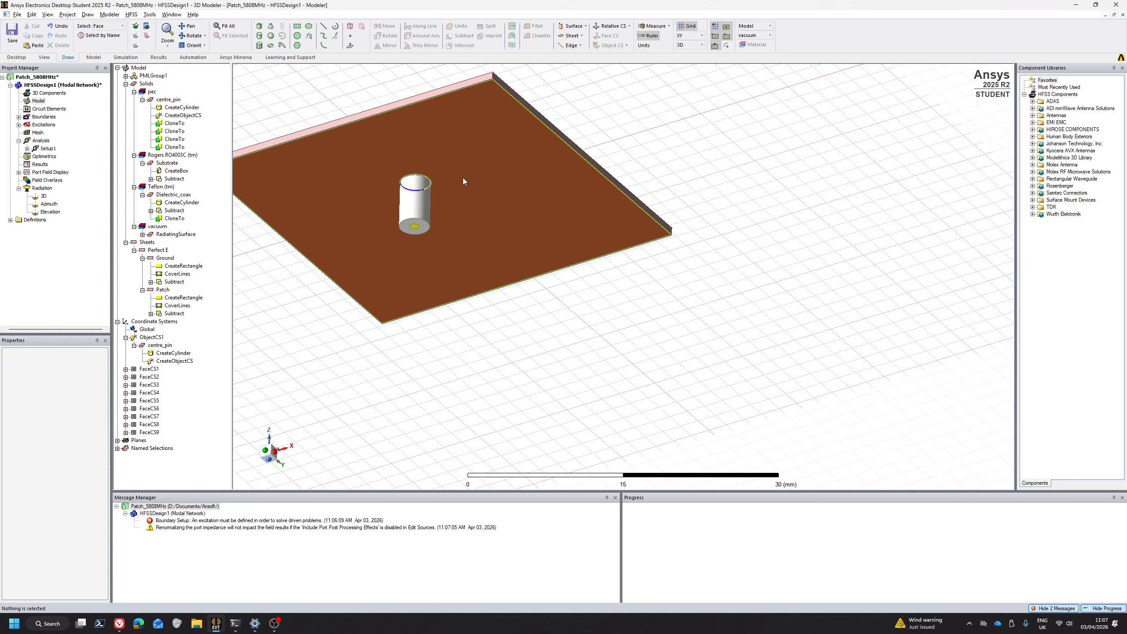
Run the validation check on HFSSDesign1 again with the wave port assigned.
middle_click_drag(462, 227, 438, 222)
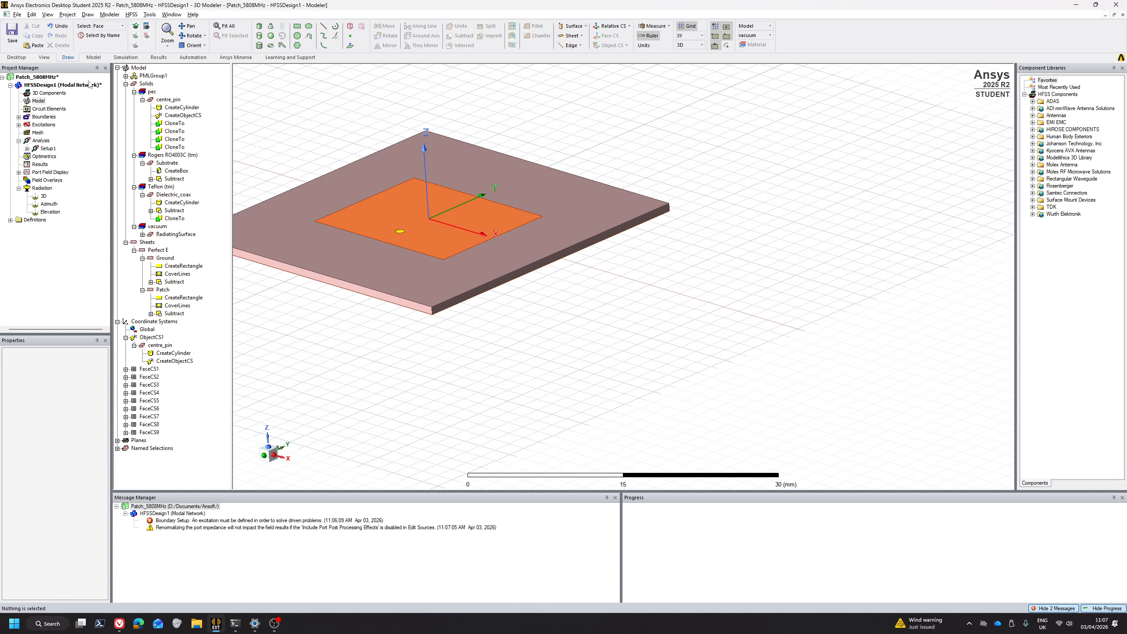
left_click(125, 57)
left_click(204, 39)
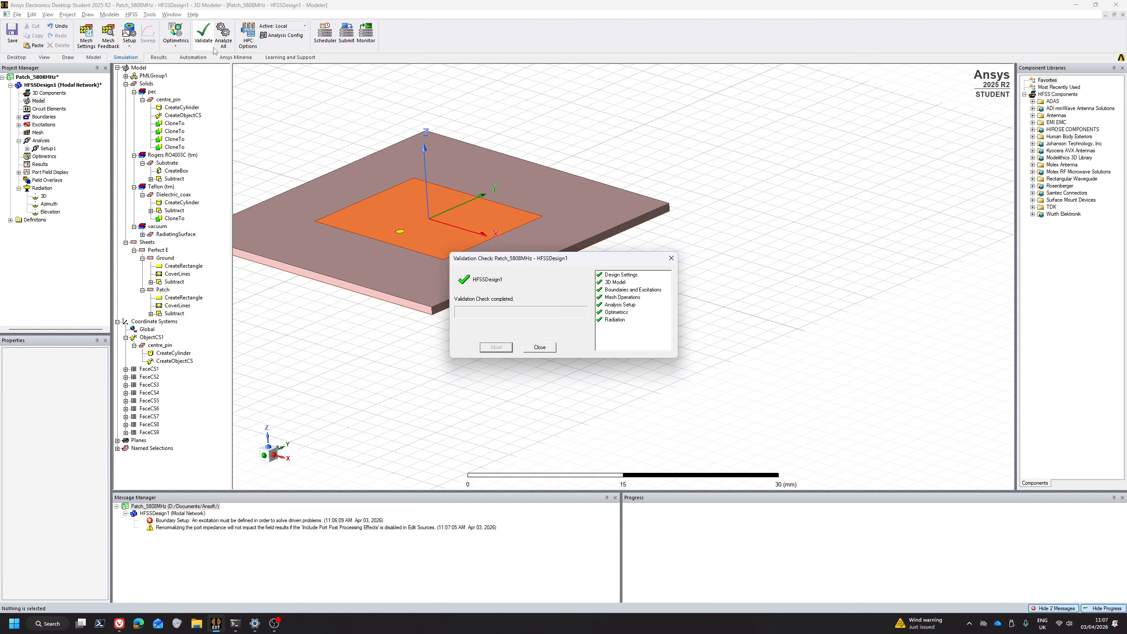
left_click(538, 348)
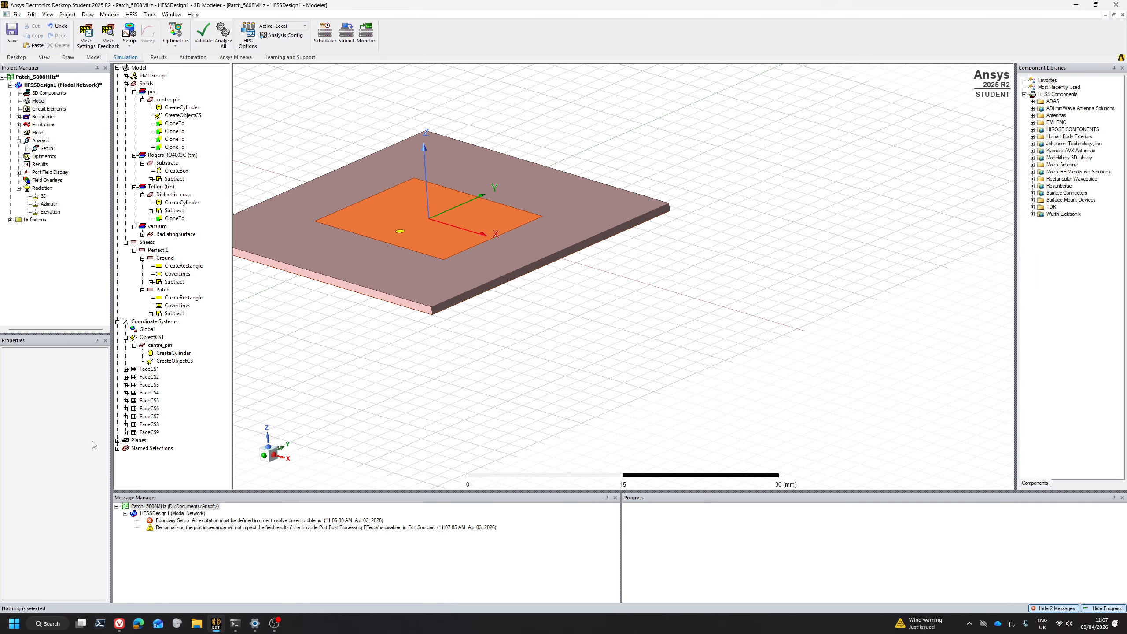
Clear all messages for the Patch_5808MHz project.
right_click(146, 508)
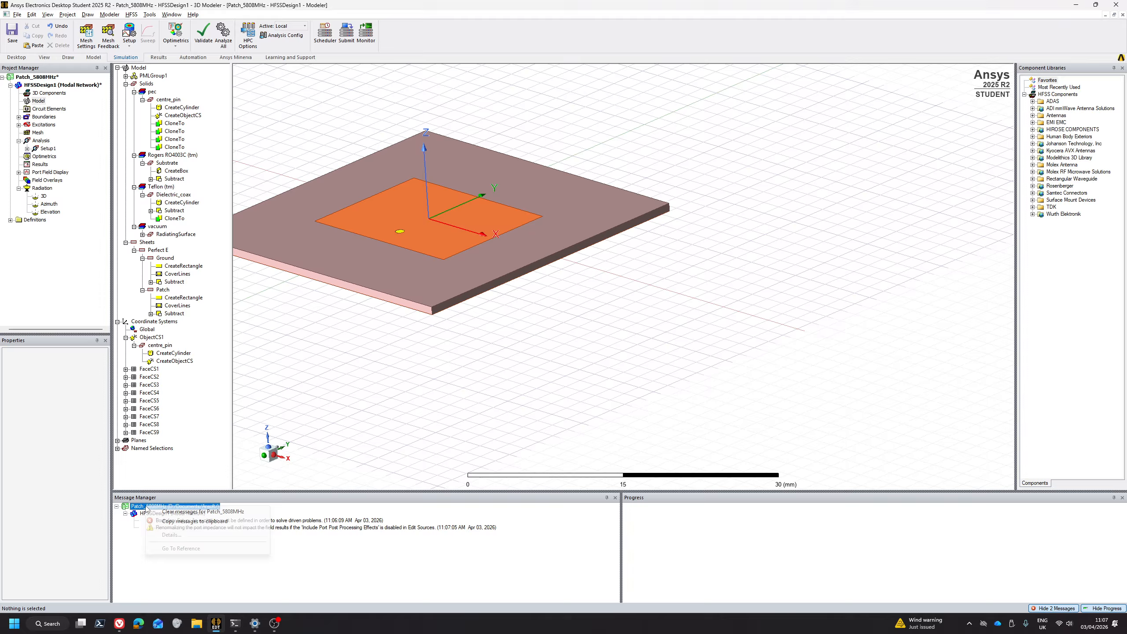
left_click(217, 513)
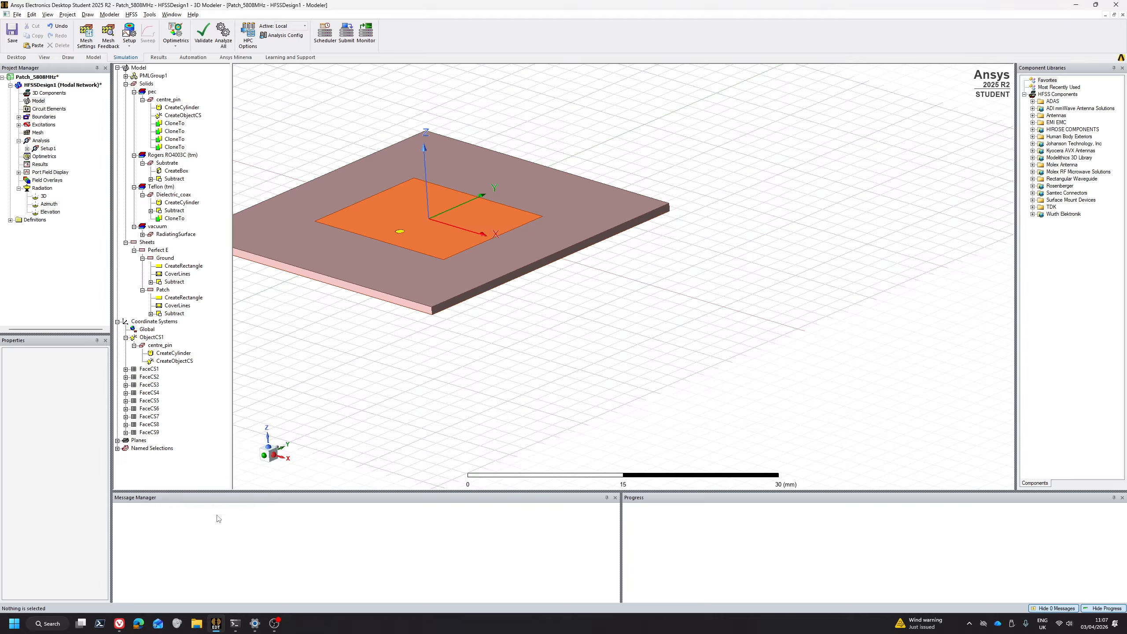
Add a second solution setup at 5.795 GHz with a maximum of 12 passes, without adding a frequency sweep.
left_click(27, 149)
right_click(29, 140)
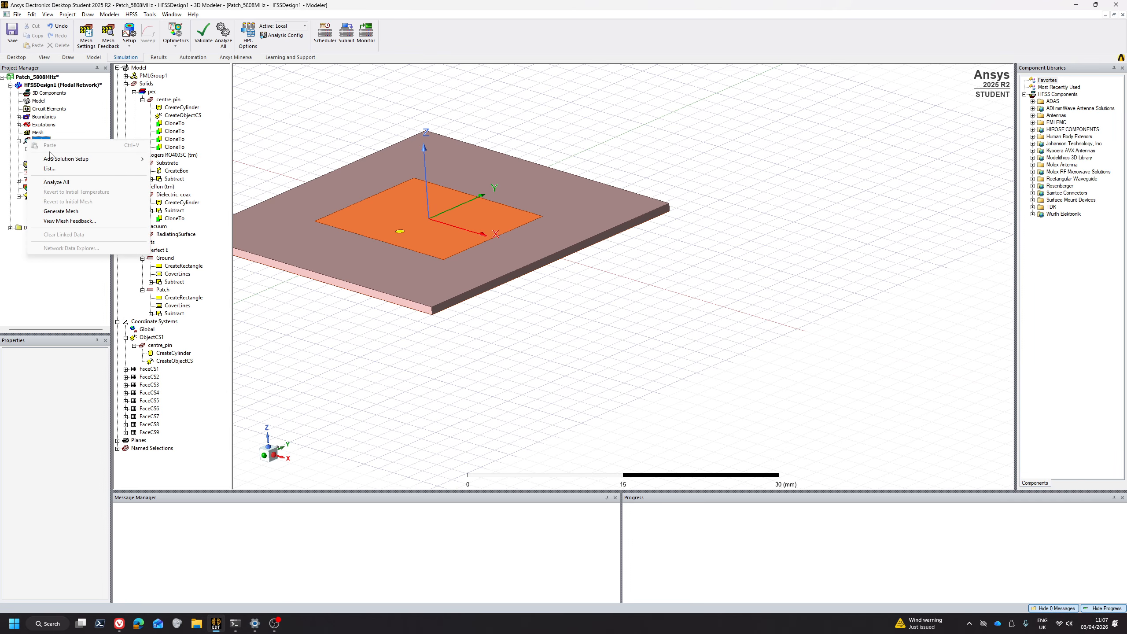
mouse_move(59, 163)
left_click(180, 171)
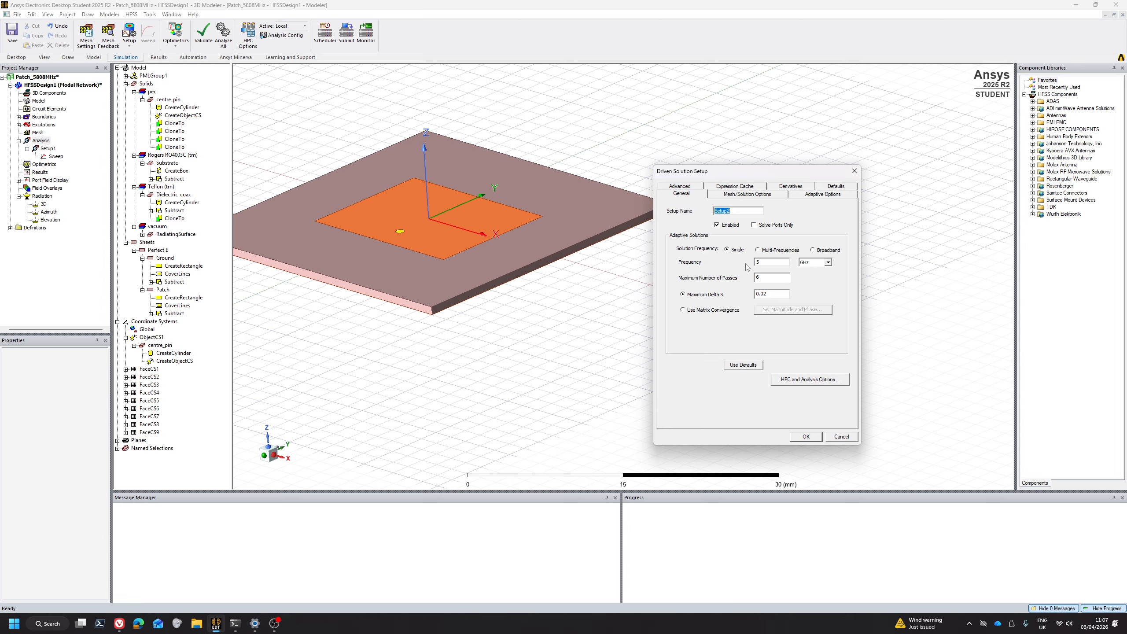
left_click(777, 262)
left_click(119, 624)
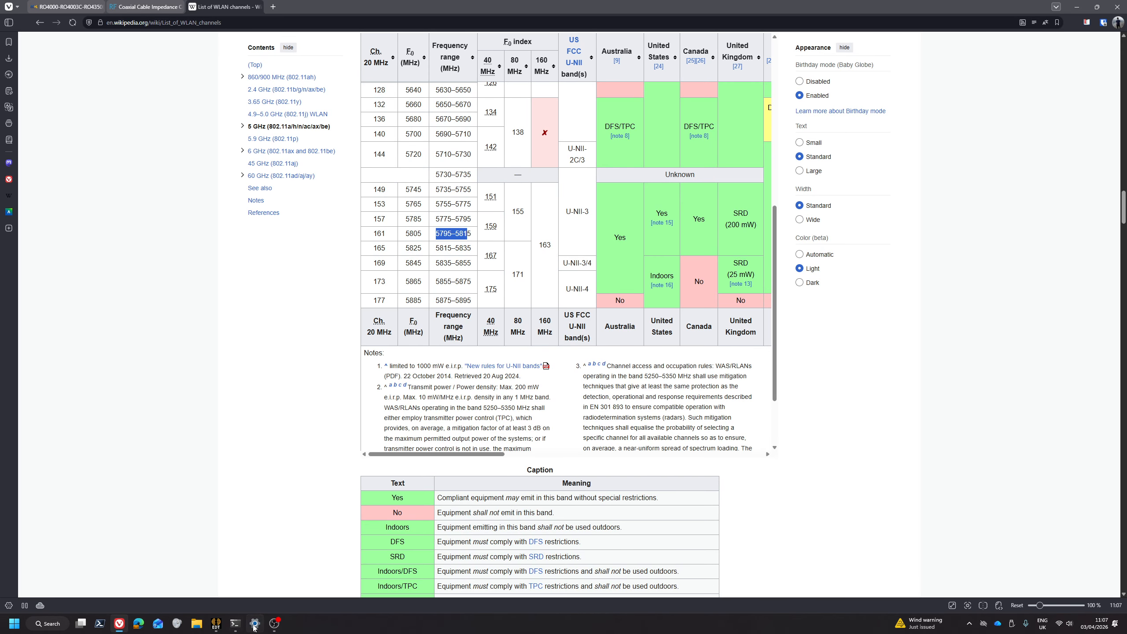
mouse_move(274, 628)
left_click(221, 627)
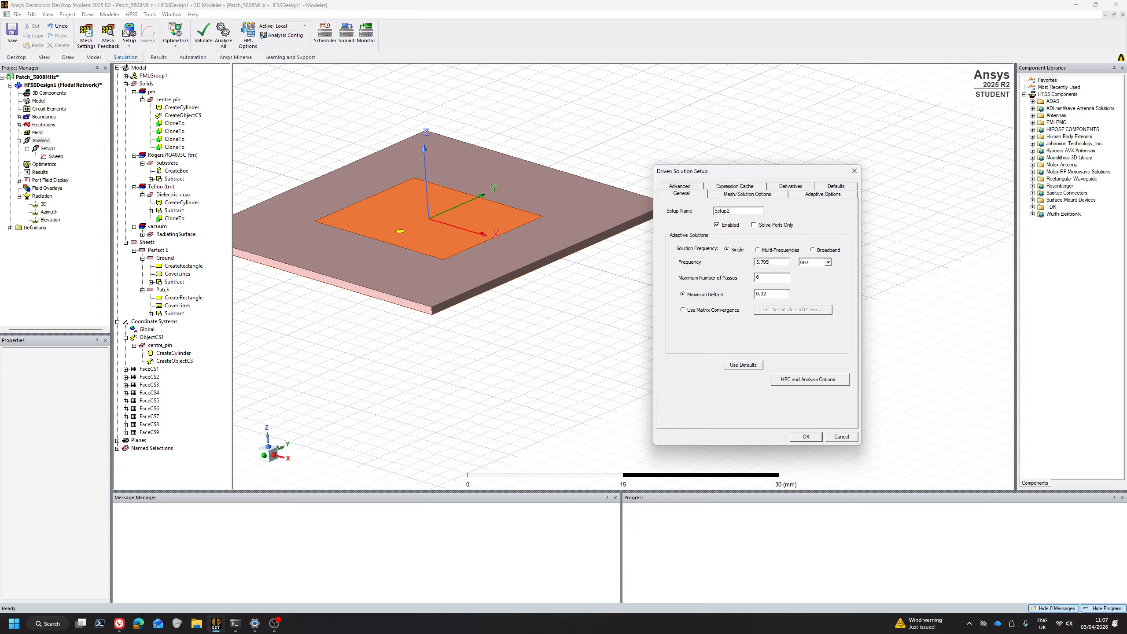
left_click(756, 278)
type("12")
left_click(805, 437)
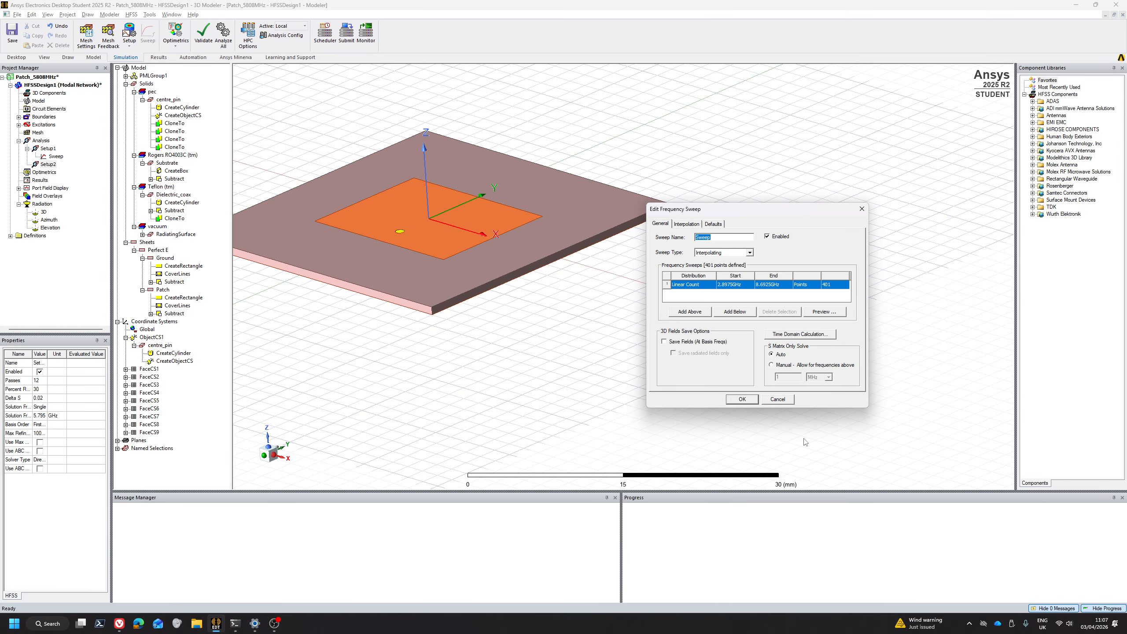
left_click(781, 402)
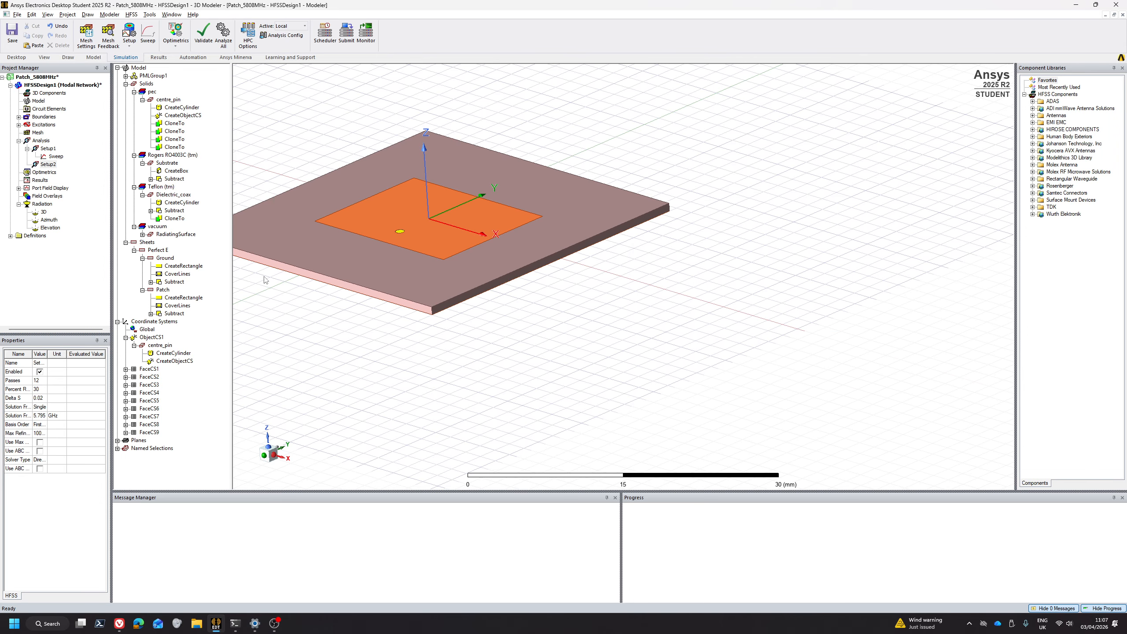
Delete both existing solution setups, Setup2 and Setup1, from the analysis.
left_click(45, 164)
key("Delete")
left_click(44, 149)
key("Delete")
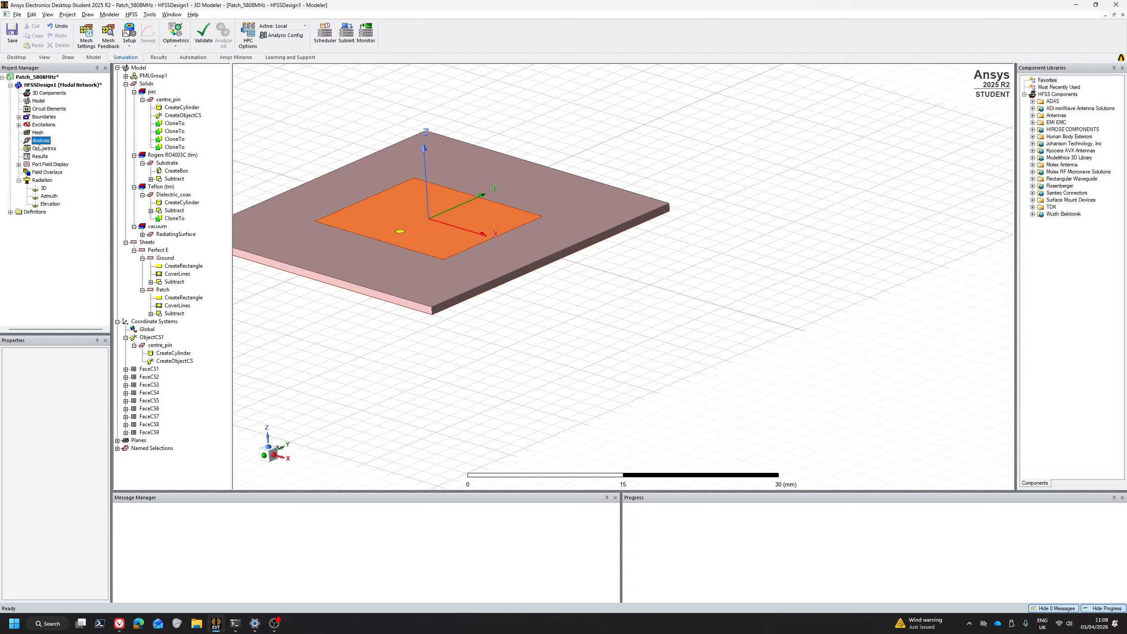
Add a new driven solution setup with a single solution frequency of 5.805 GHz and a maximum of 12 passes.
right_click(39, 142)
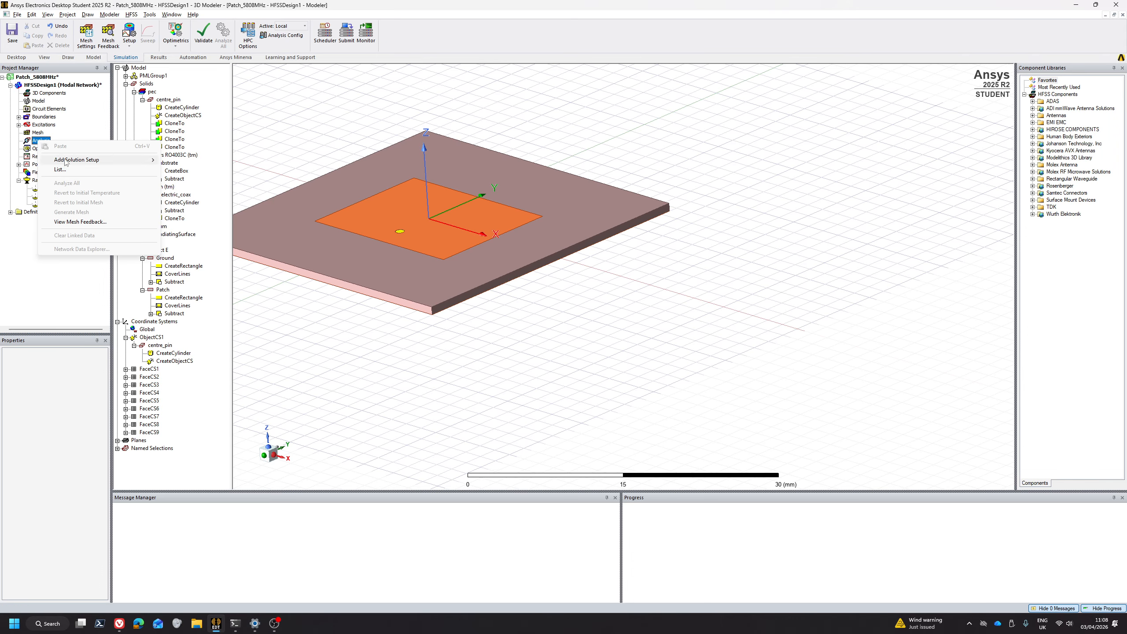
mouse_move(71, 161)
left_click(211, 162)
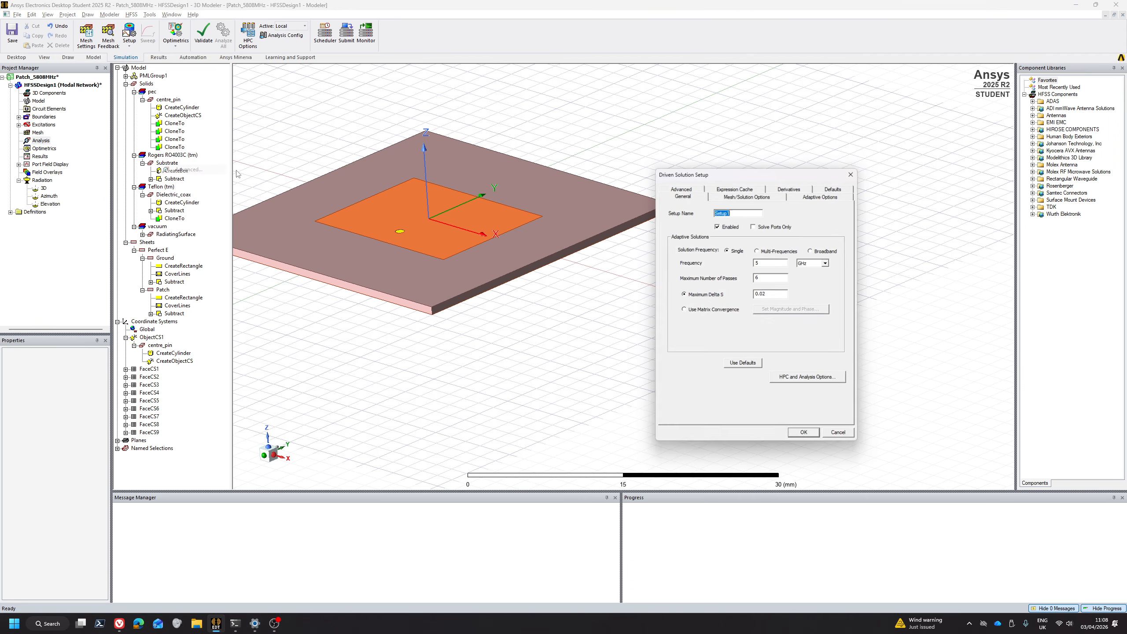
left_click(764, 262)
type(".")
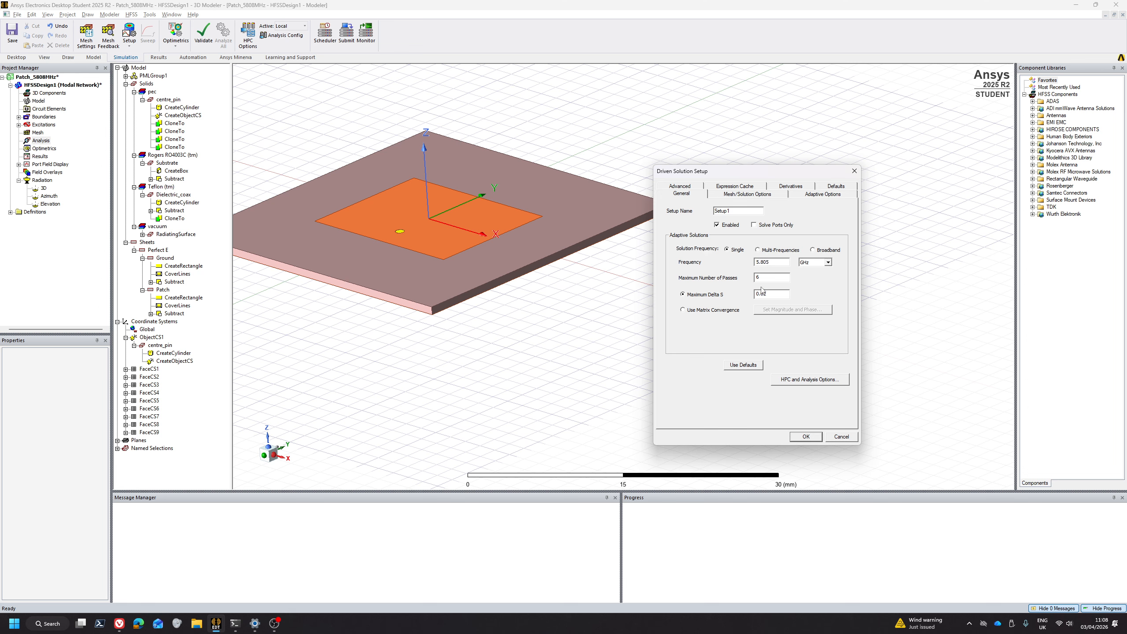
type("12")
left_click(805, 437)
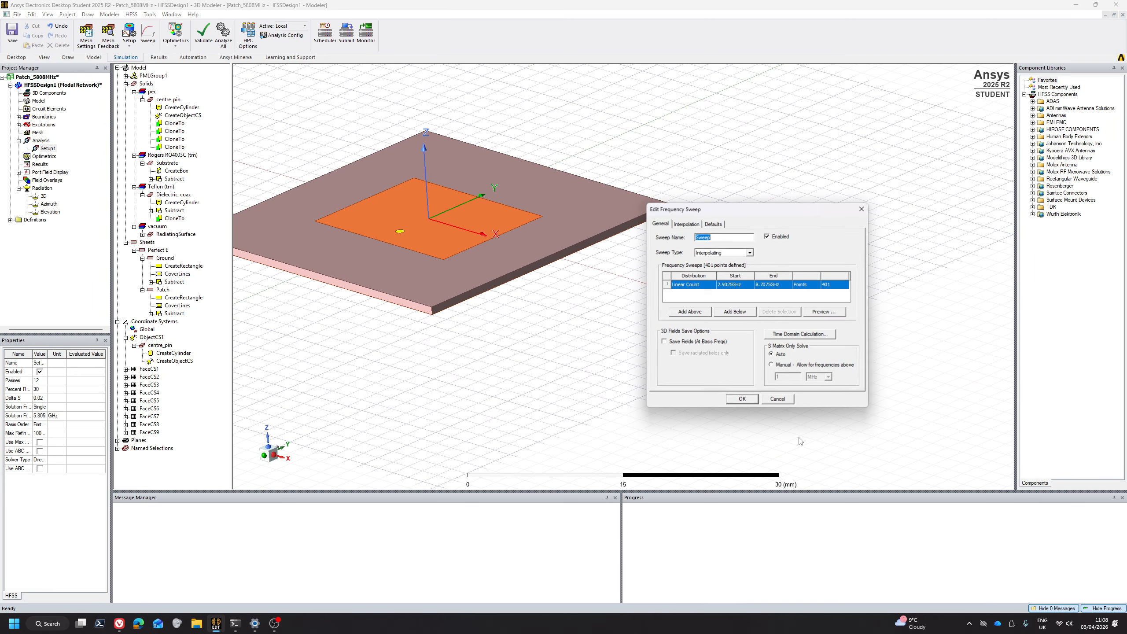
Define the setup's interpolating sweep from 4.8 GHz to 6.8 GHz with 201 linear-count points, saving fields at the basis frequencies.
left_click(728, 285)
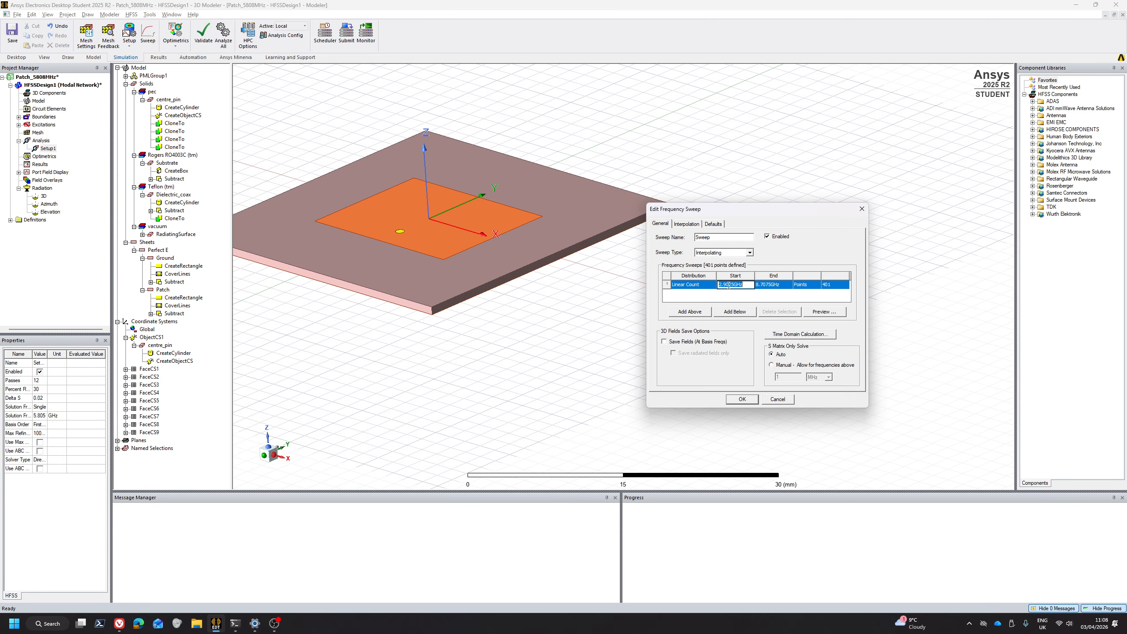
type("4.8GHz")
key("Tab")
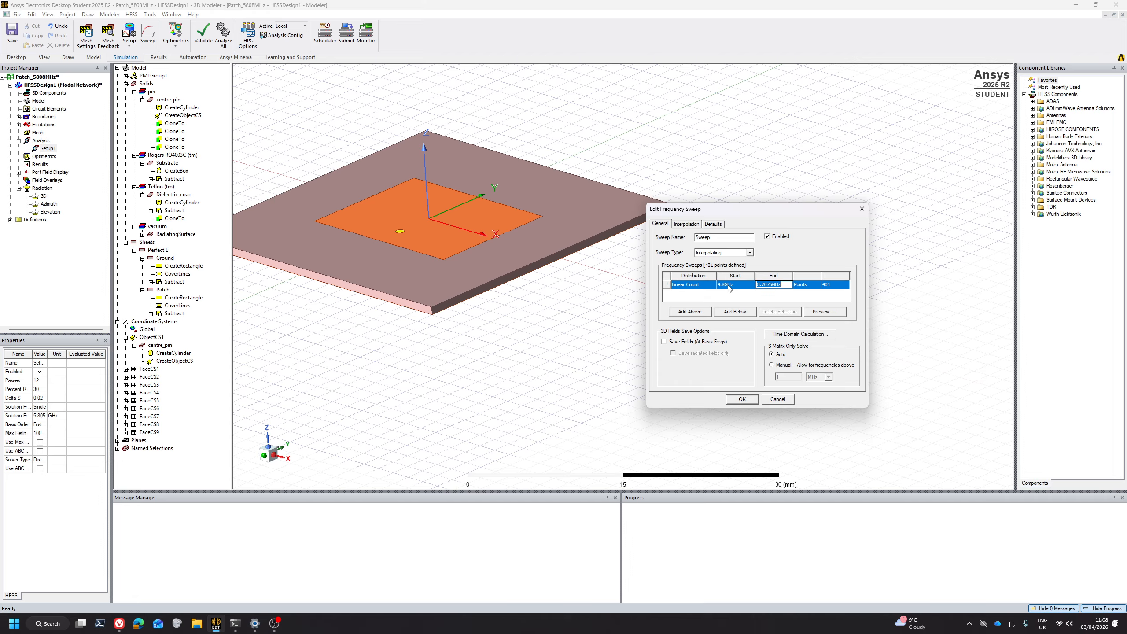
type("6.8GHz")
key("Tab")
type("20")
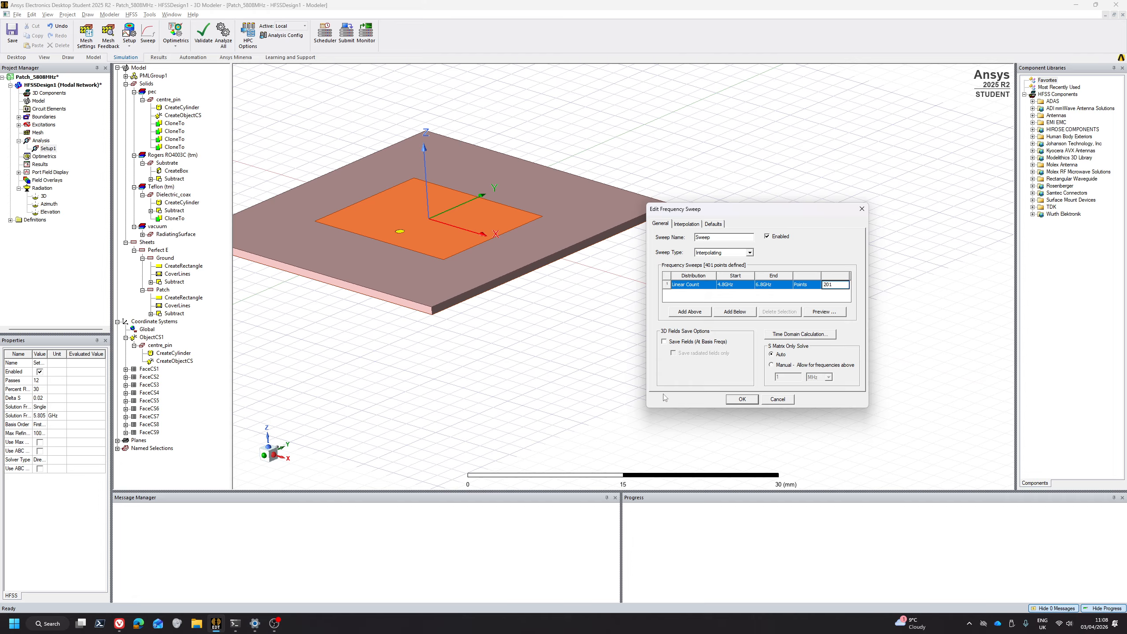
left_click(679, 343)
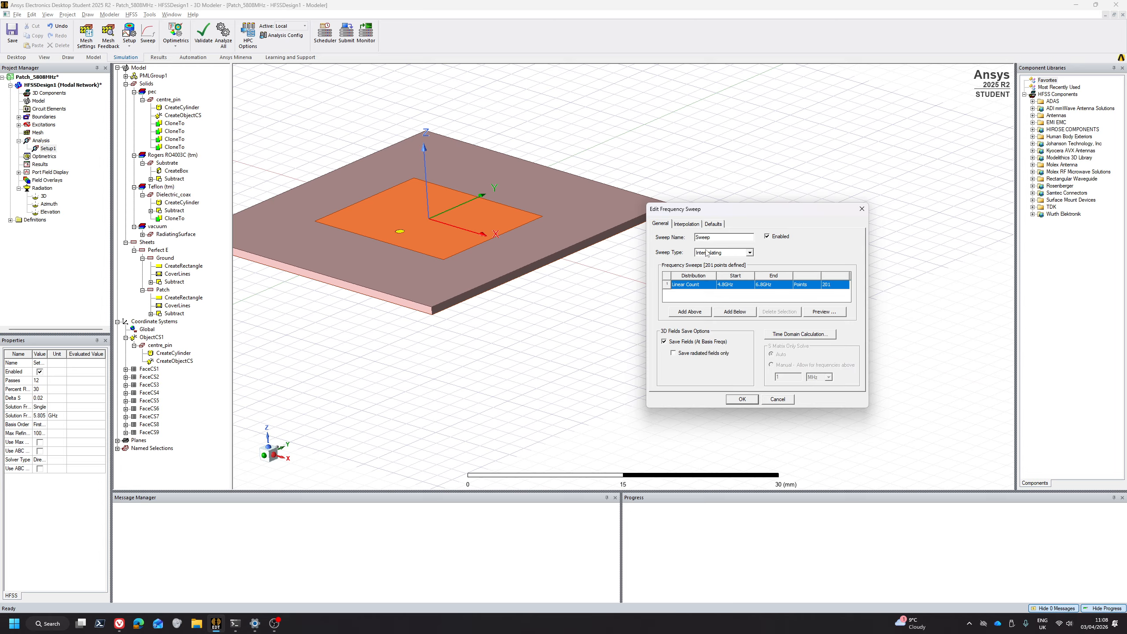
left_click(725, 253)
left_click(727, 254)
left_click(742, 400)
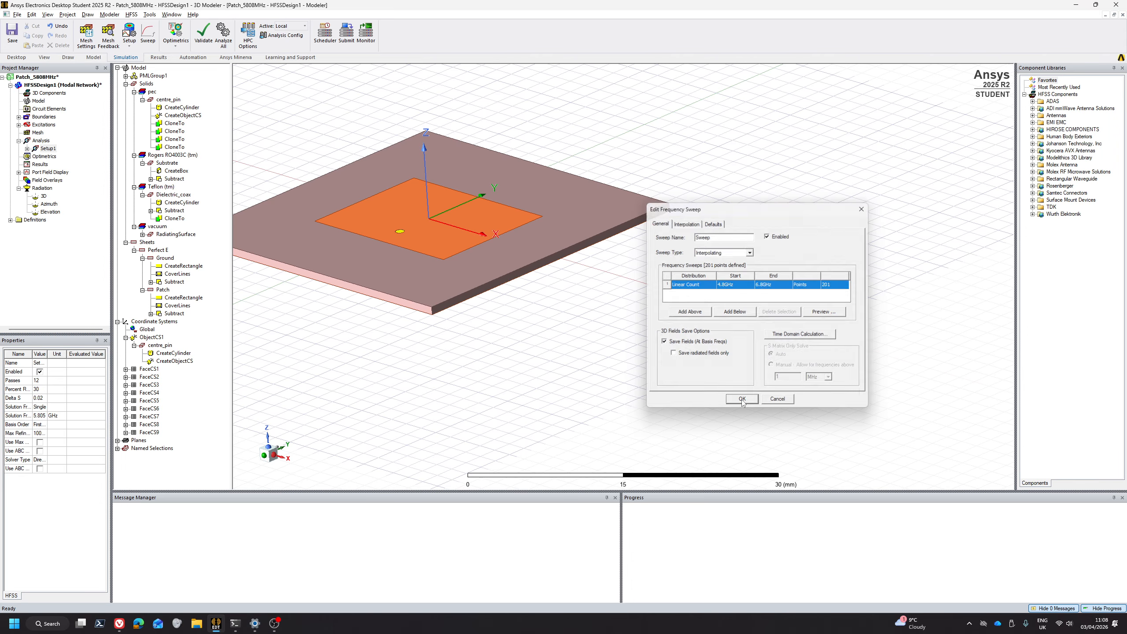
List the design's boundaries and highlight PML_radiation1 in the model.
left_click(27, 101)
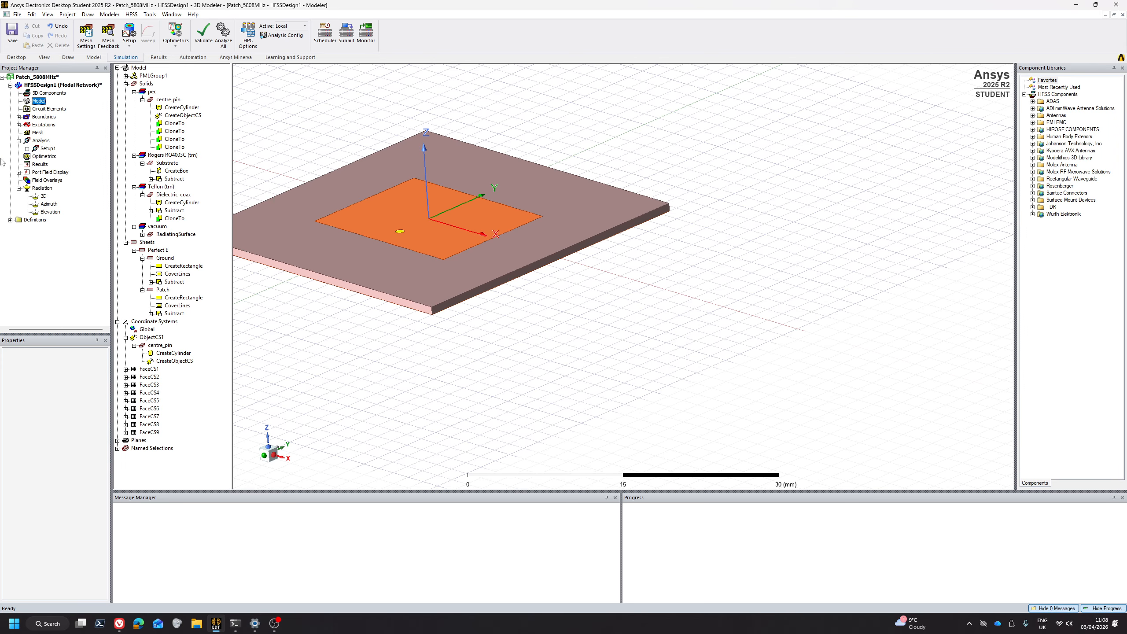
left_click(19, 117)
left_click(43, 141)
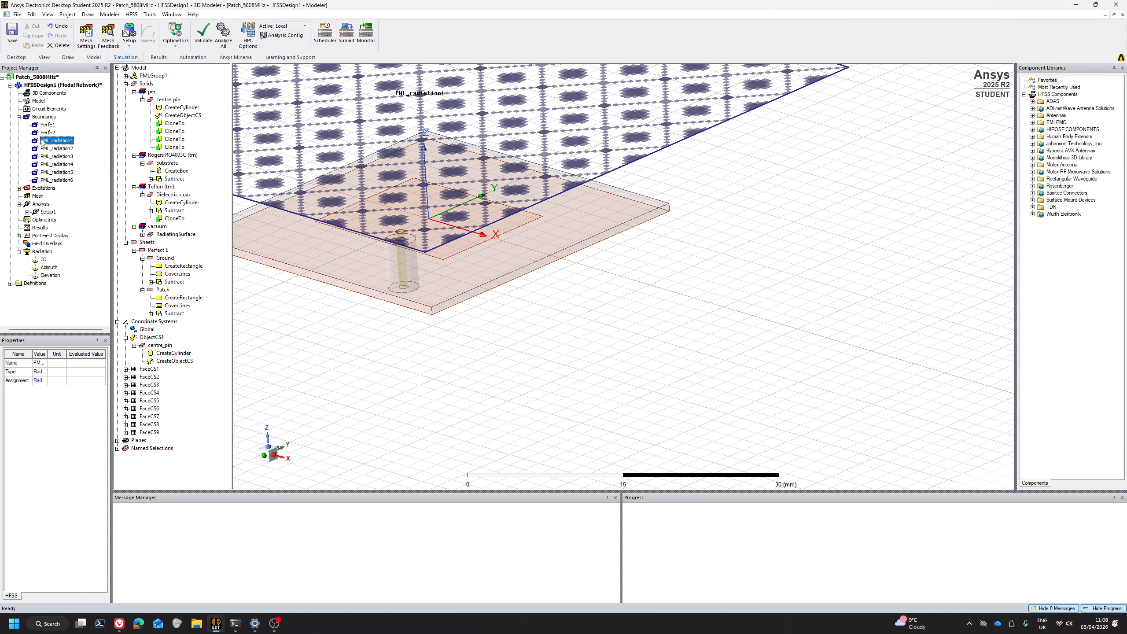
Run the validation check on the design with the new solution setup and sweep.
left_click(159, 57)
left_click(126, 57)
left_click(204, 34)
left_click(540, 347)
left_click(523, 368)
scroll(524, 368, "down", 5)
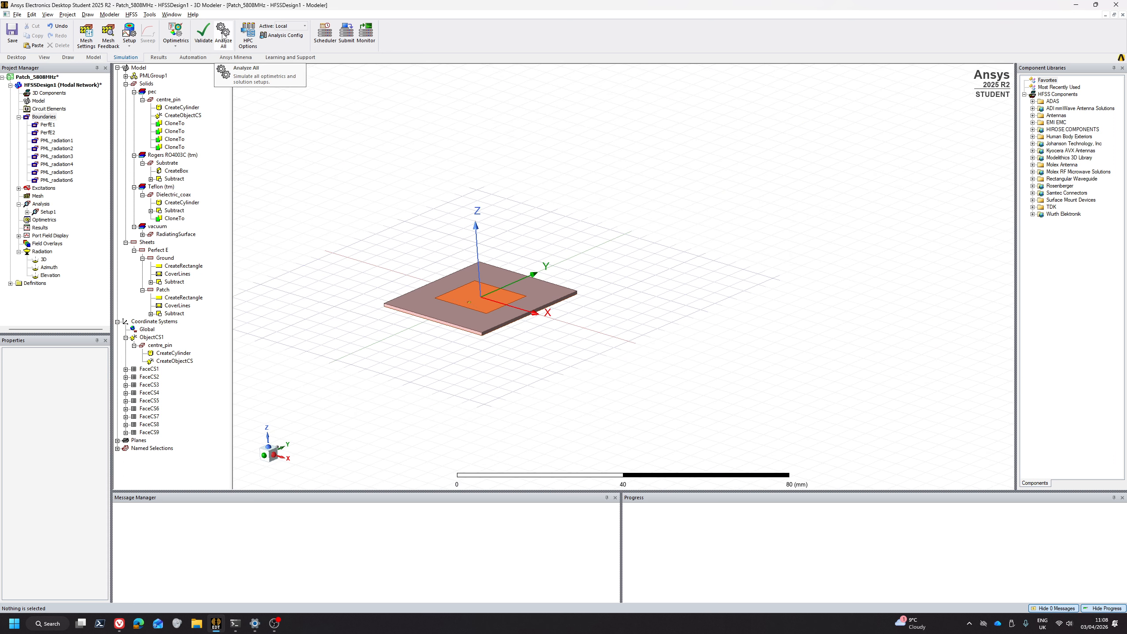
Save the project and start the simulation with Analyze All.
key("ctrl+s")
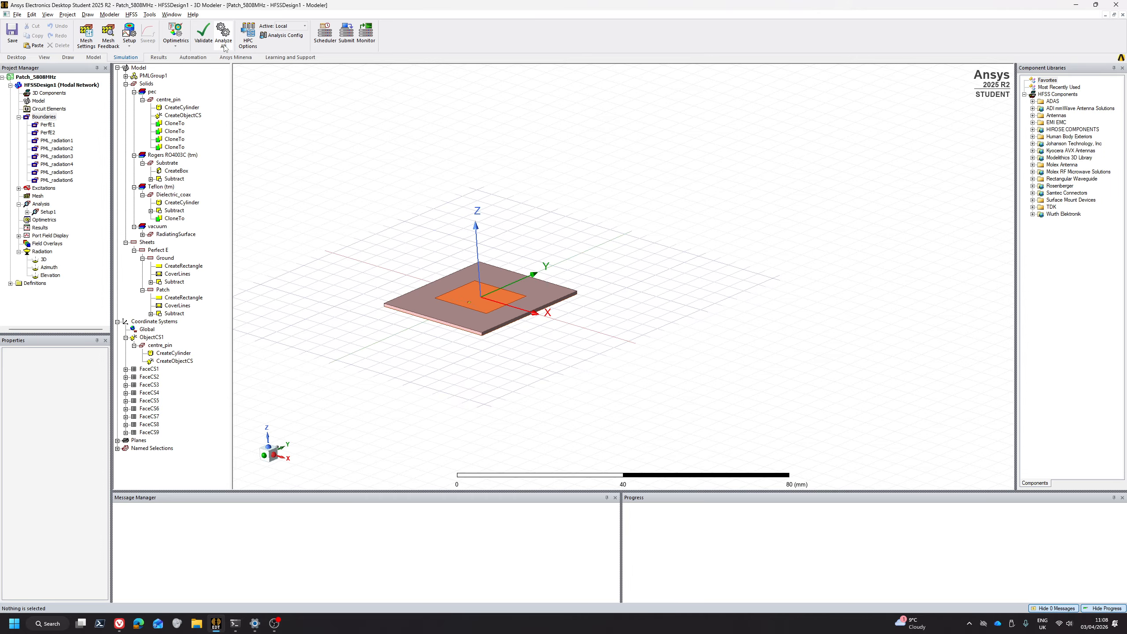
left_click(224, 35)
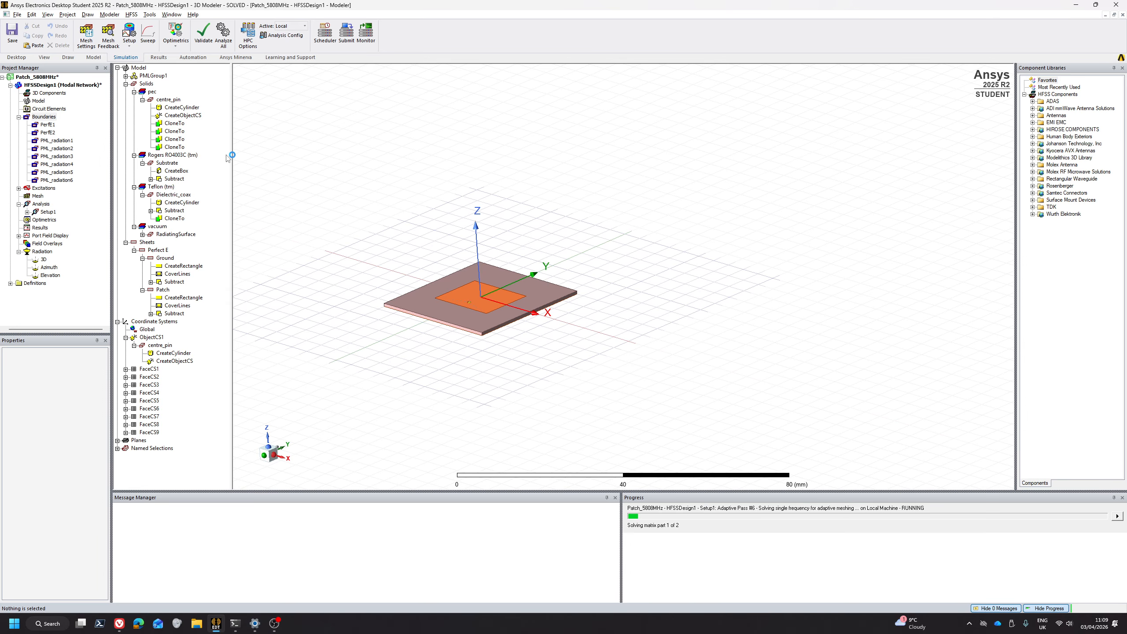
left_click(228, 619)
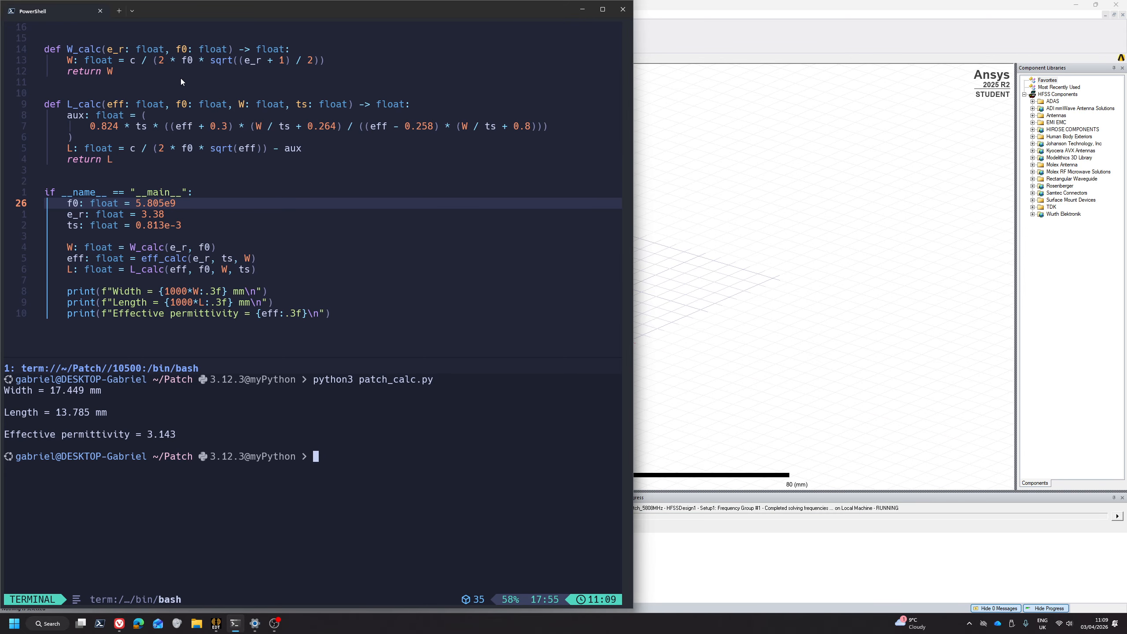
left_click(706, 9)
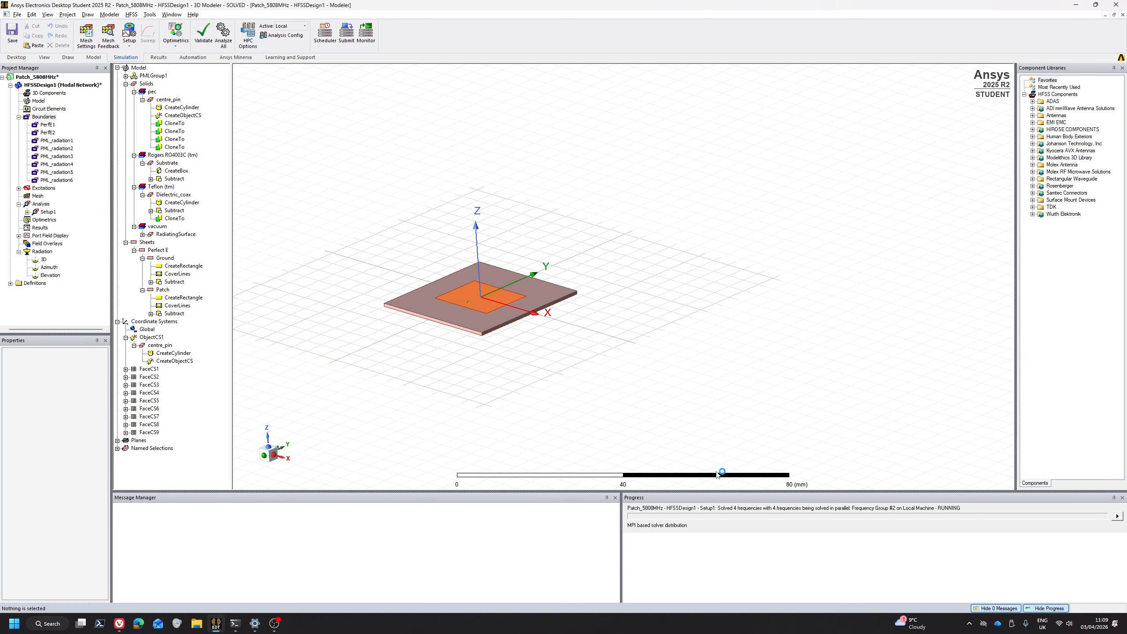
Review the convergence data of Setup1's adaptive passes, then close the solution data.
right_click(35, 212)
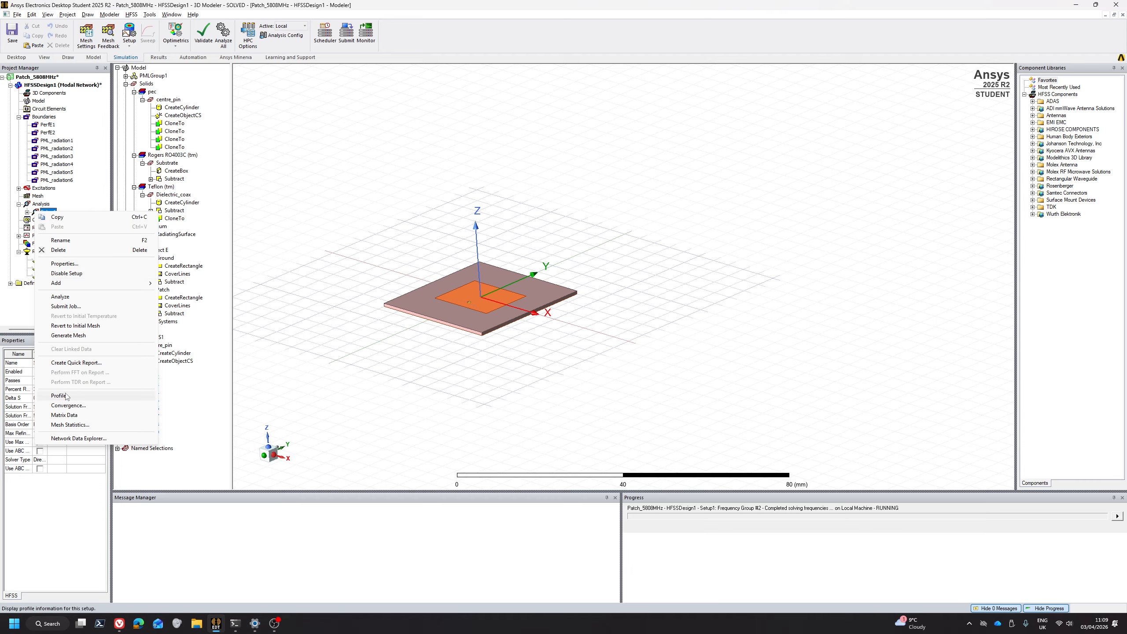
left_click(71, 406)
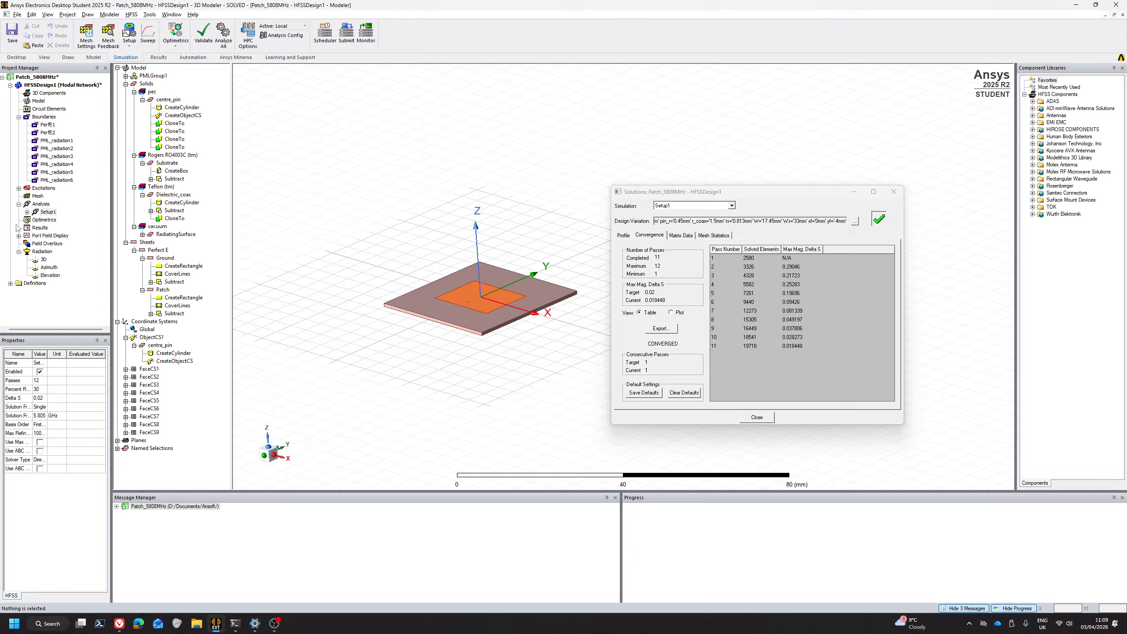
left_click(893, 192)
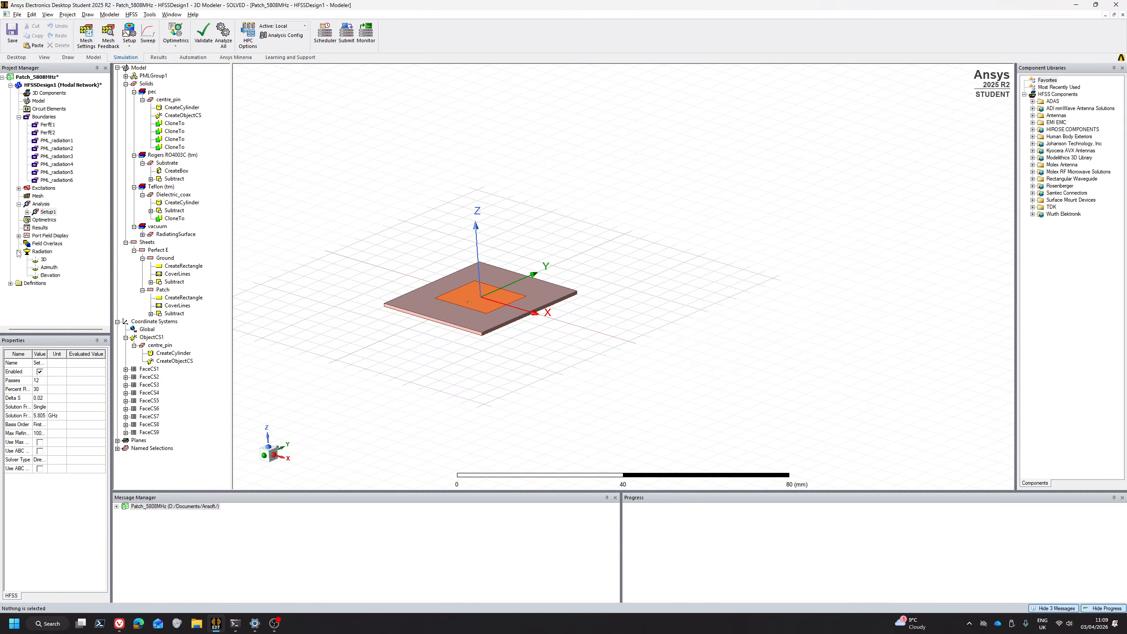
Create a rectangular modal solution data plot of S(1,1) in dB against frequency from Setup1 : Sweep.
right_click(39, 228)
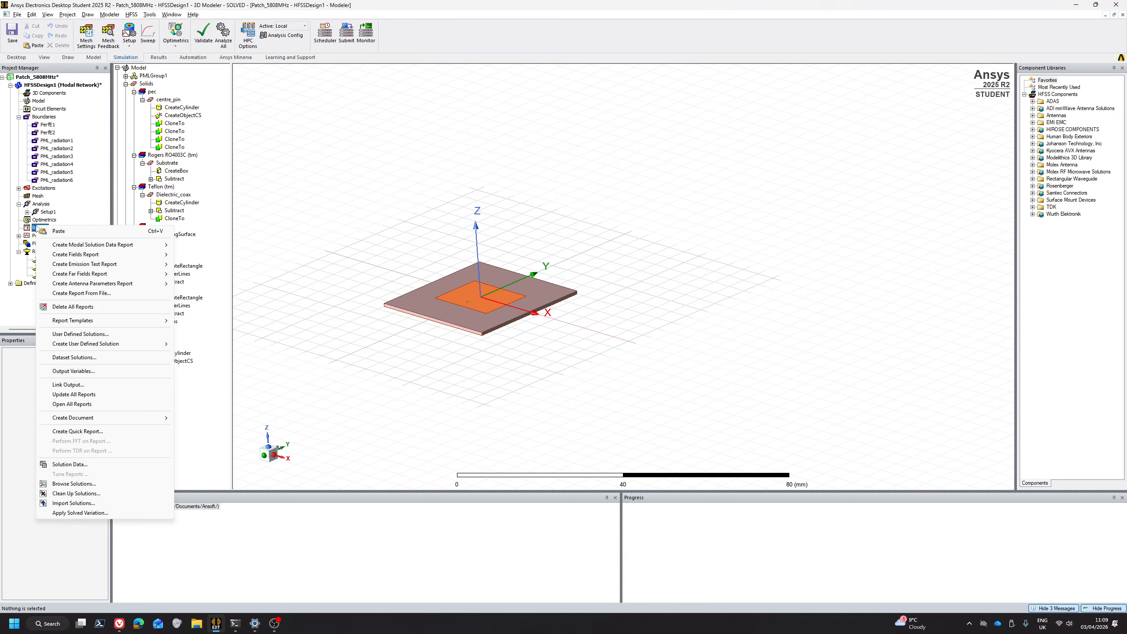
left_click(158, 57)
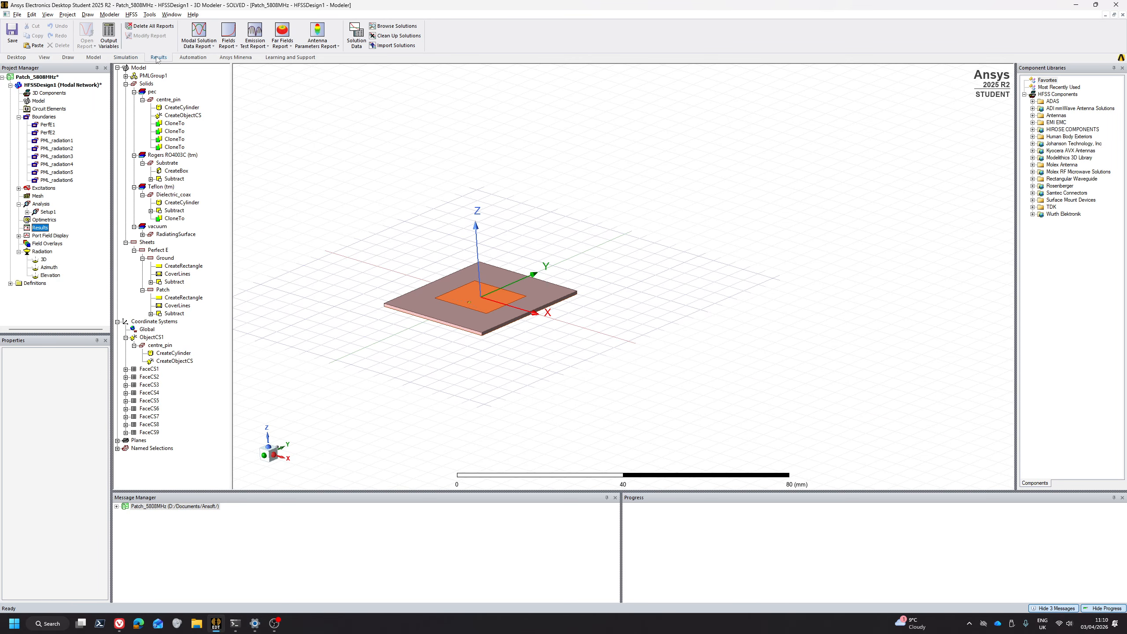
left_click(200, 34)
left_click(200, 66)
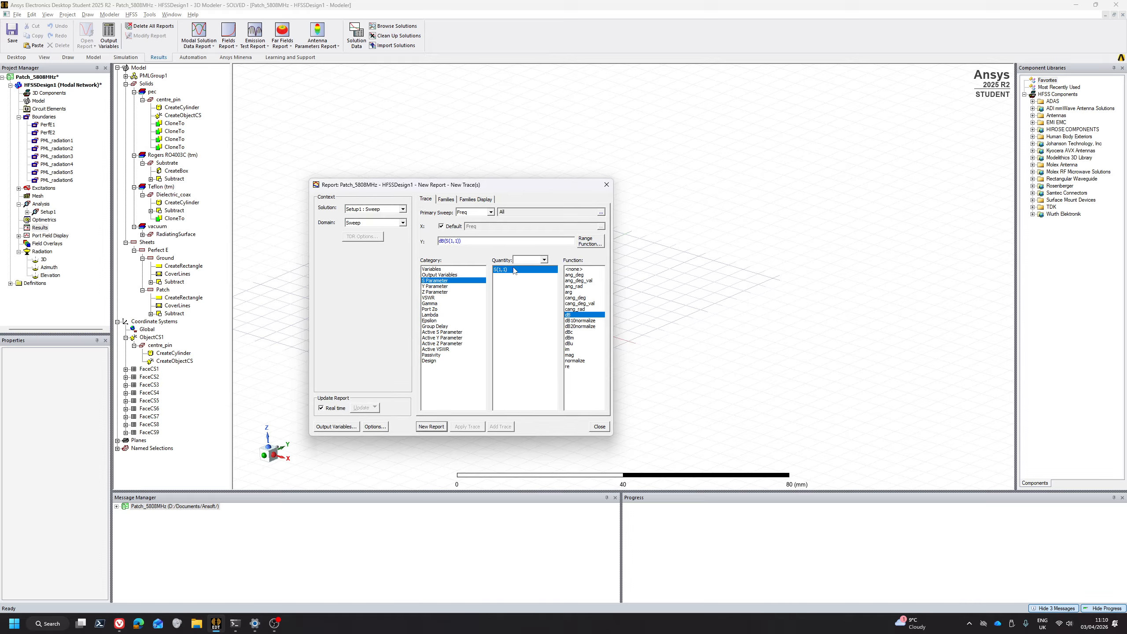
left_click(429, 427)
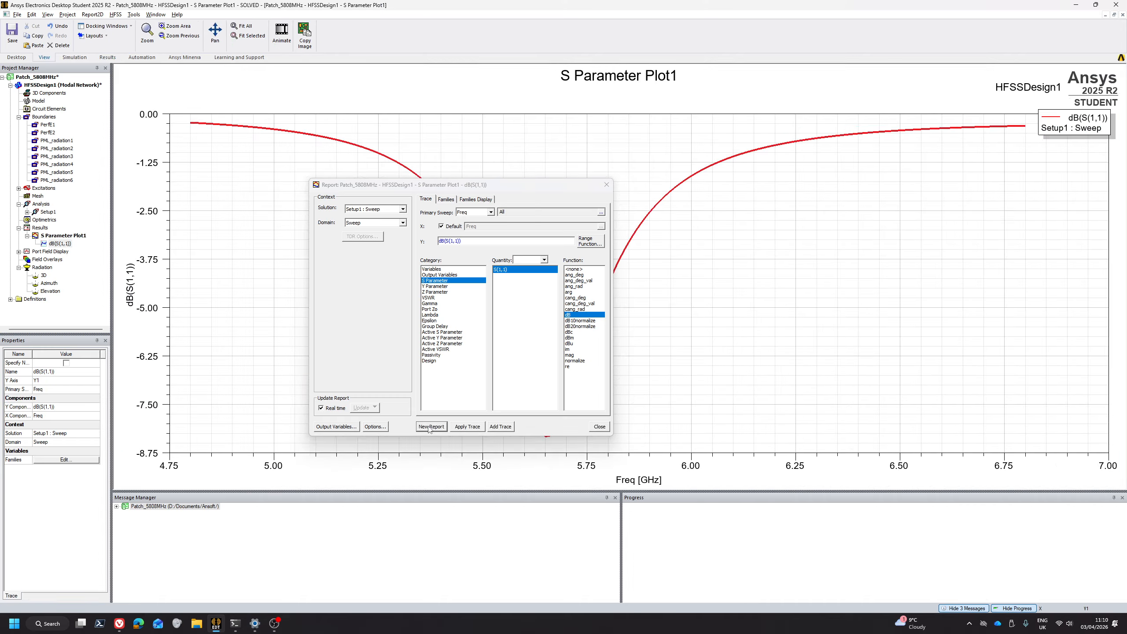
mouse_move(491, 189)
left_mouse_down()
mouse_move(128, 189)
mouse_move(87, 149)
mouse_move(136, 103)
mouse_move(220, 88)
left_mouse_up()
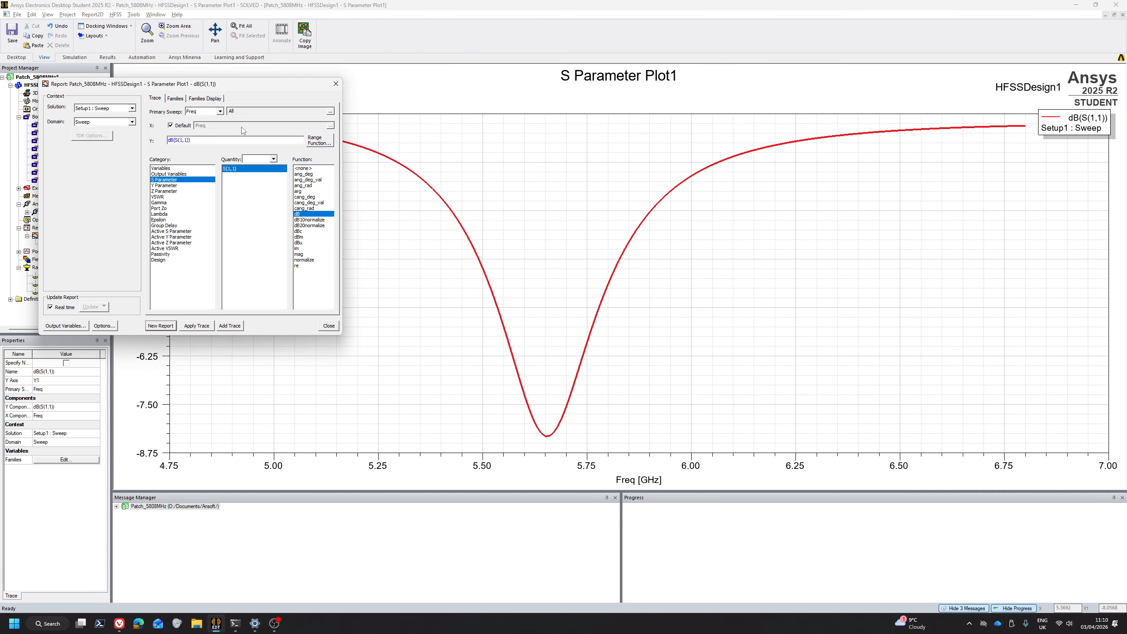
left_click(328, 326)
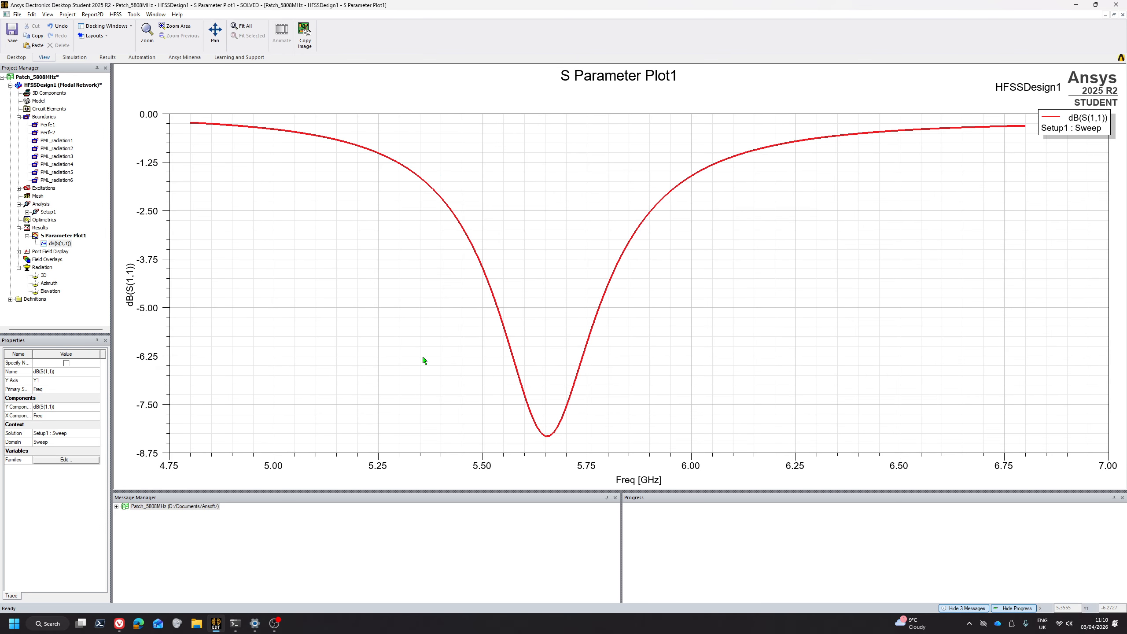
Add an X marker to the S(1,1) plot and set its X value to 5.805 GHz.
right_click(402, 261)
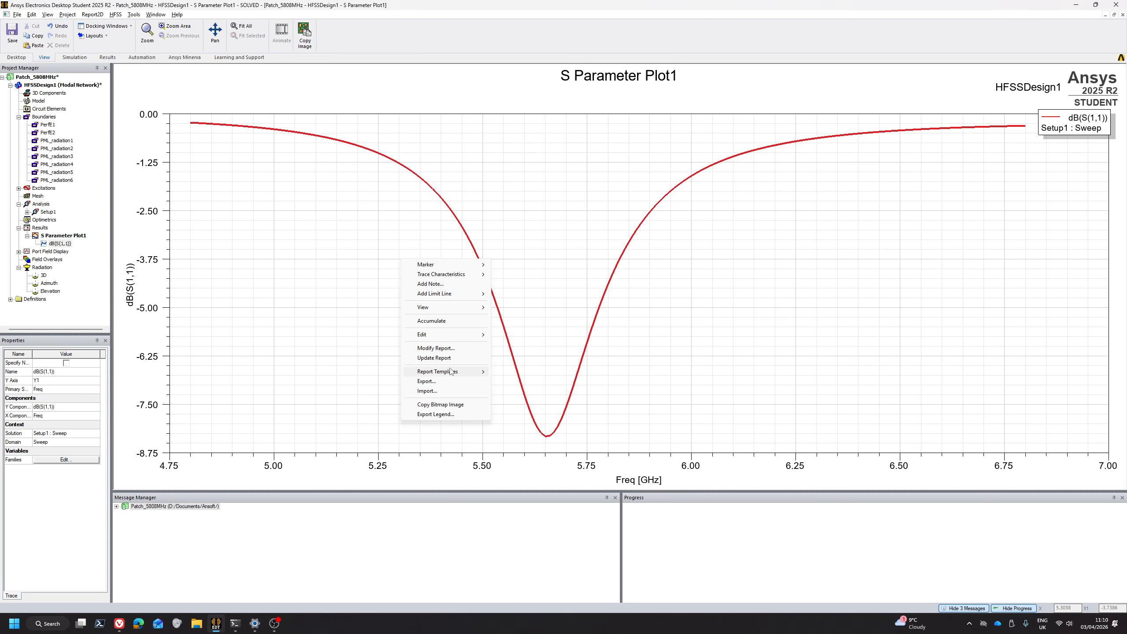
mouse_move(444, 264)
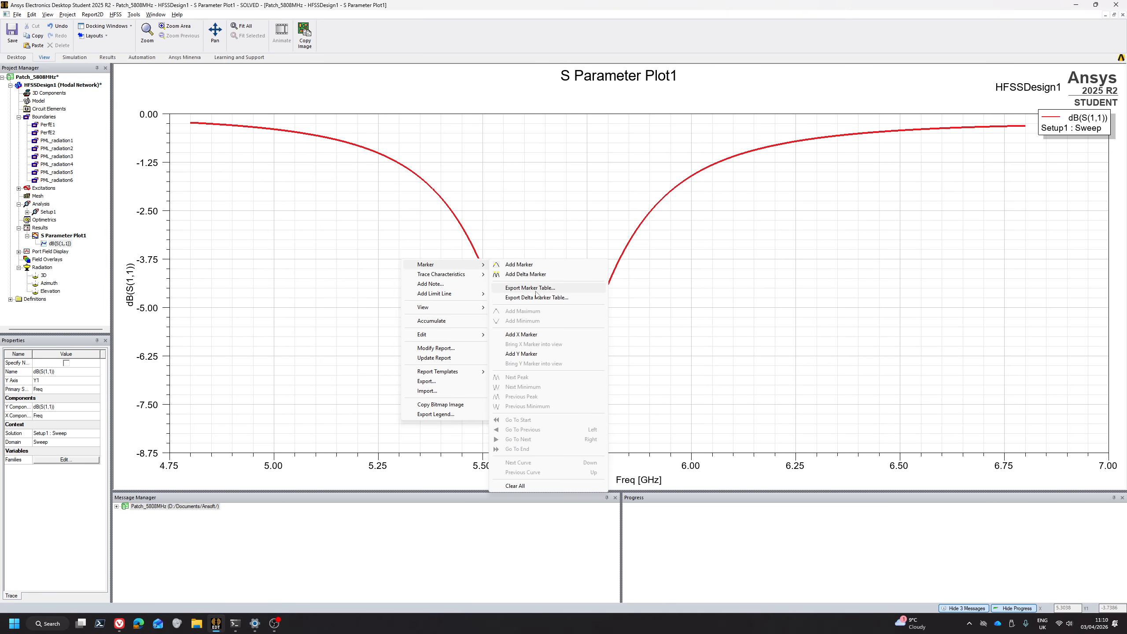
left_click(523, 335)
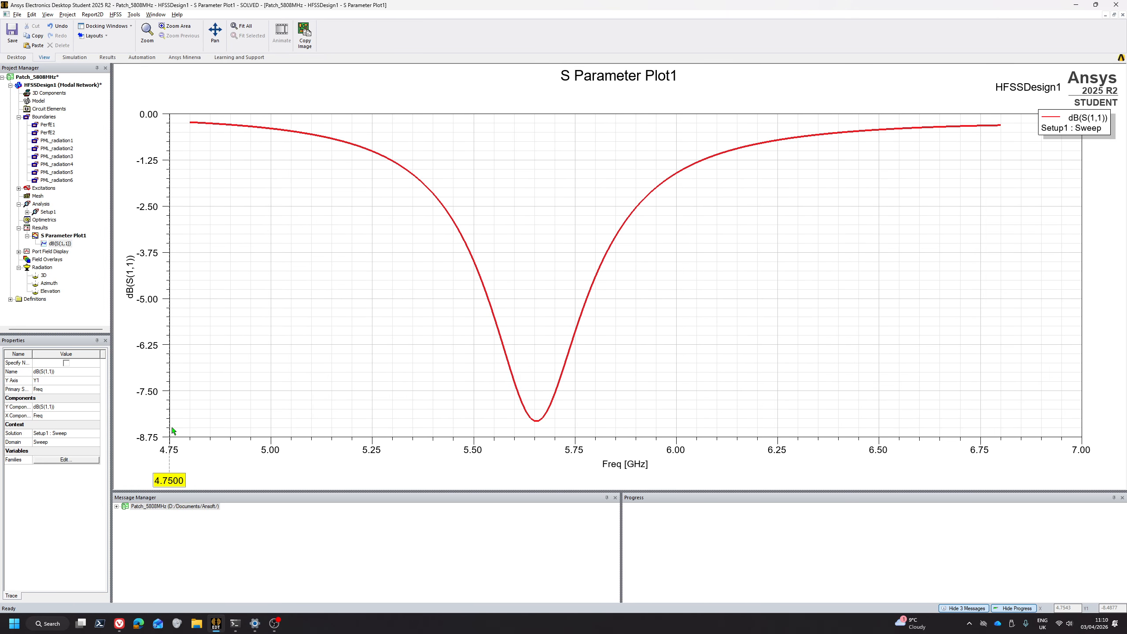
double_click(169, 480)
left_click(224, 352)
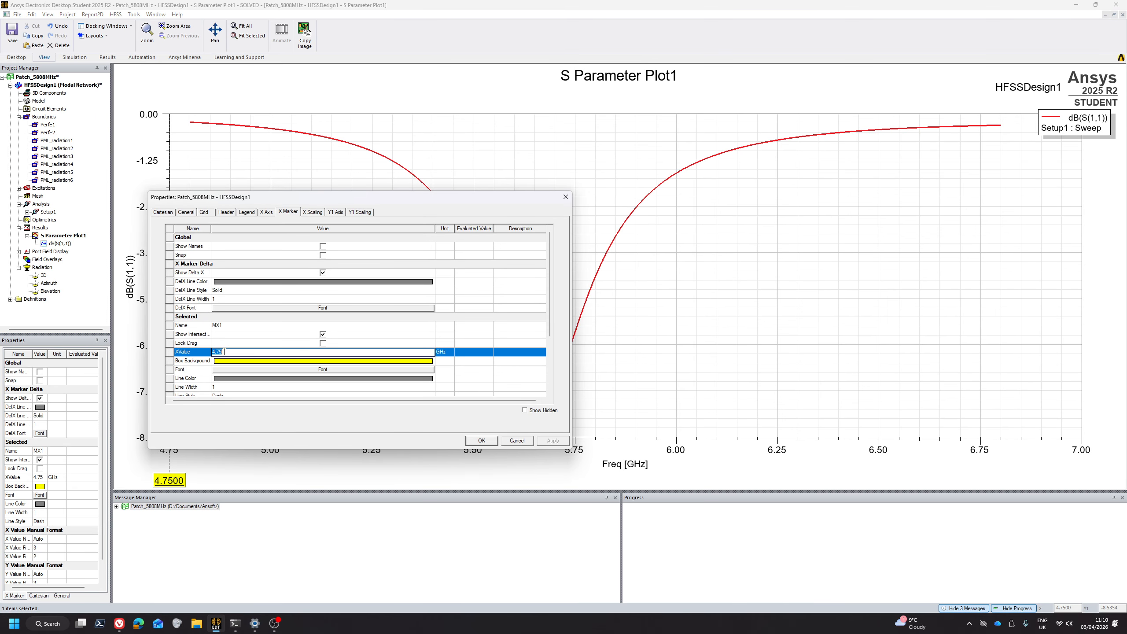
type("5.805")
key("Return")
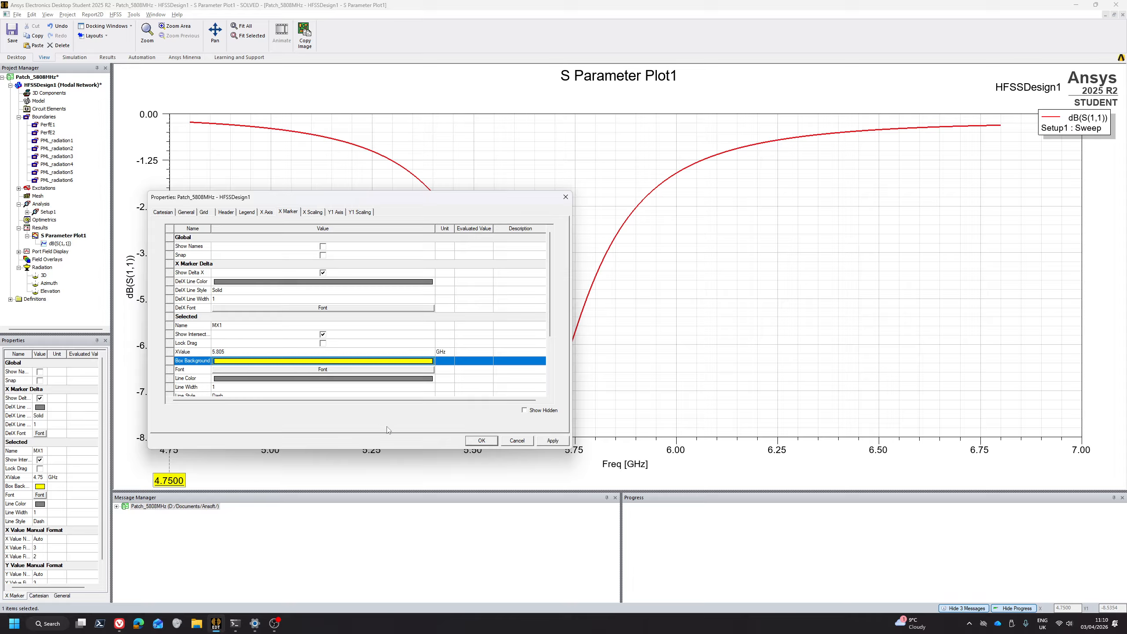
left_click(482, 439)
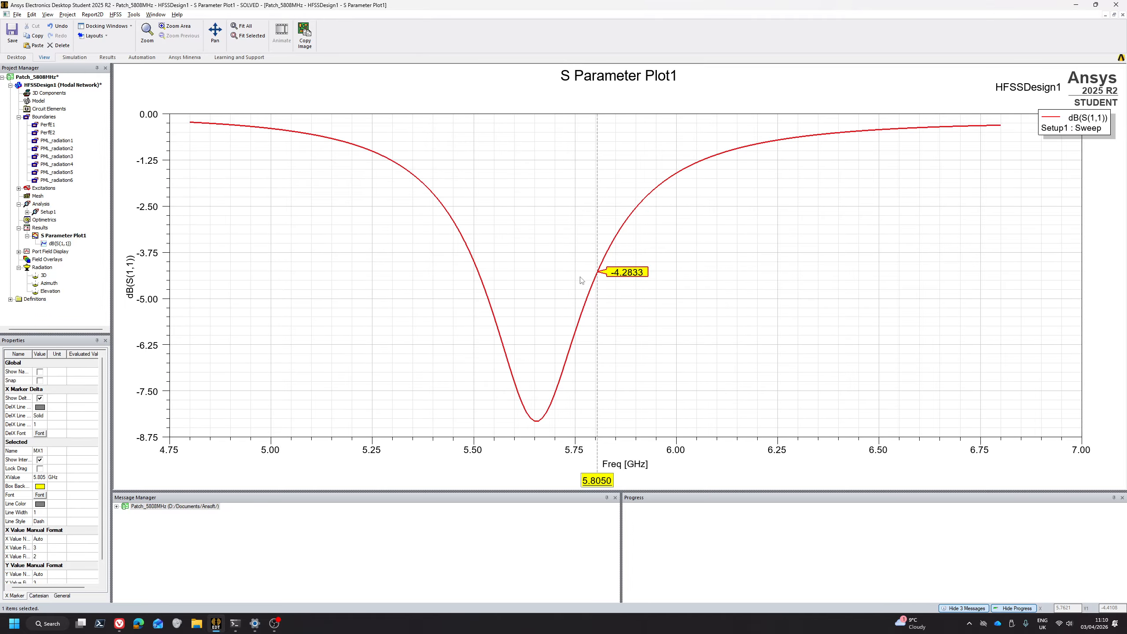
Examine the patch model and its W and L variables, then reopen the S(1,1) plot for comparison.
double_click(18, 86)
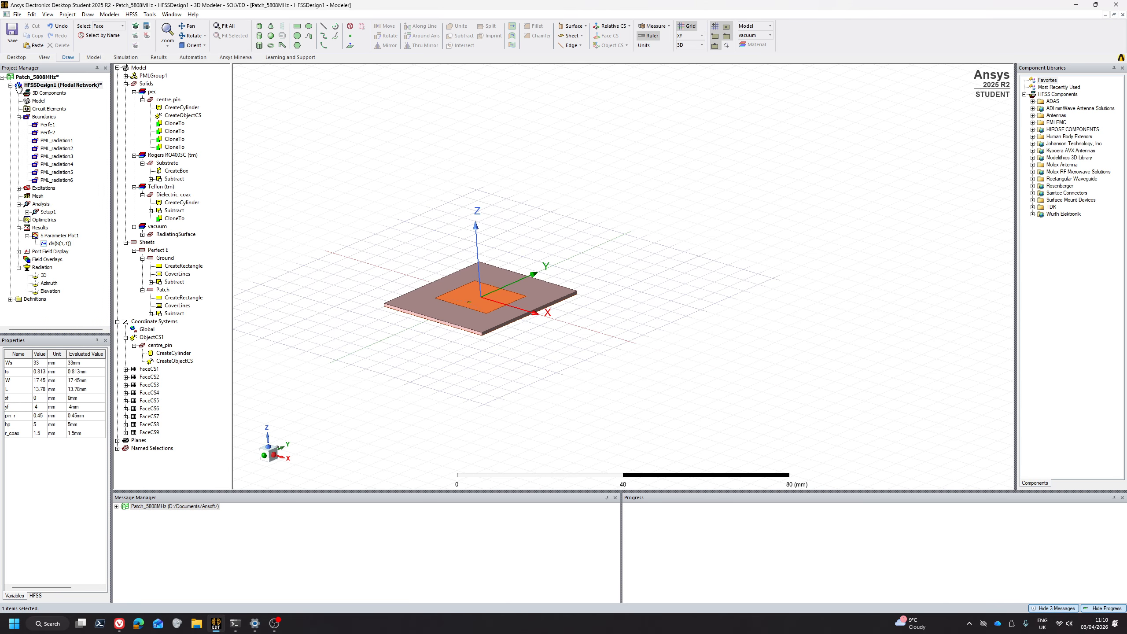
scroll(430, 289, "up", 5)
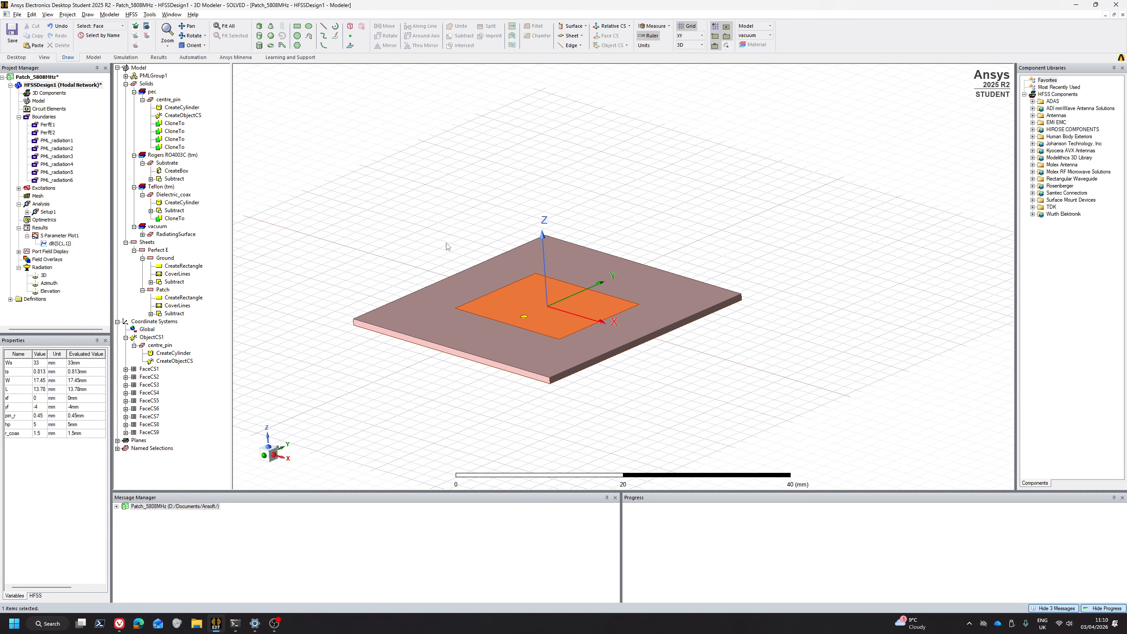
scroll(449, 402, "up", 2)
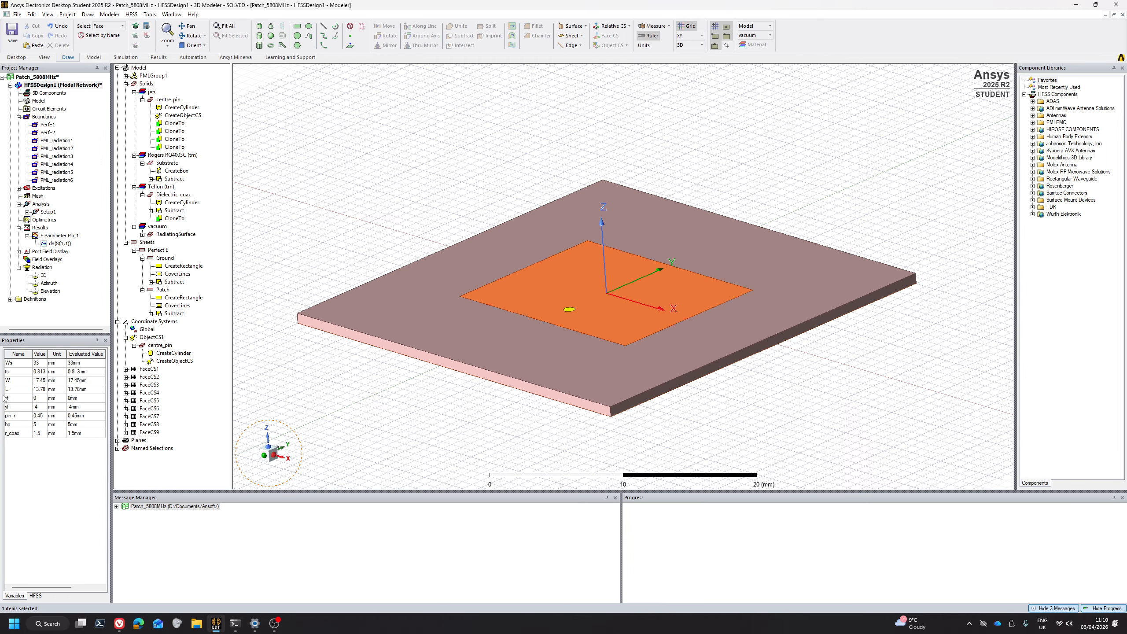
double_click(39, 380)
double_click(39, 390)
double_click(50, 243)
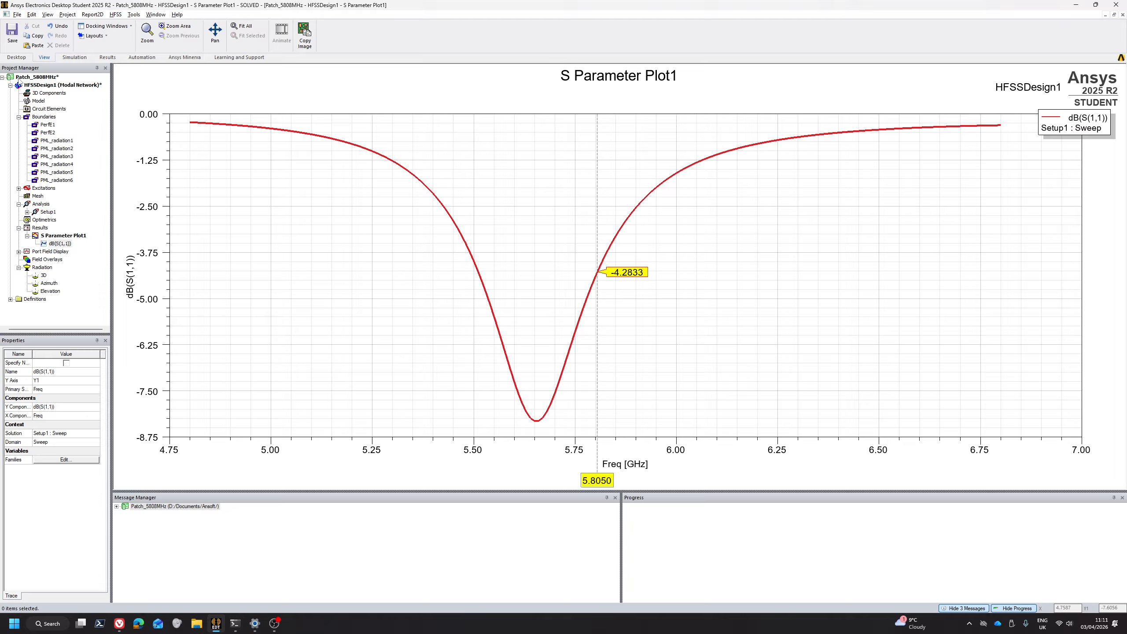
Set the patch length L to 13.4 mm and the feed offset yf to -3.4 mm, then check the feed position on the patch.
double_click(18, 86)
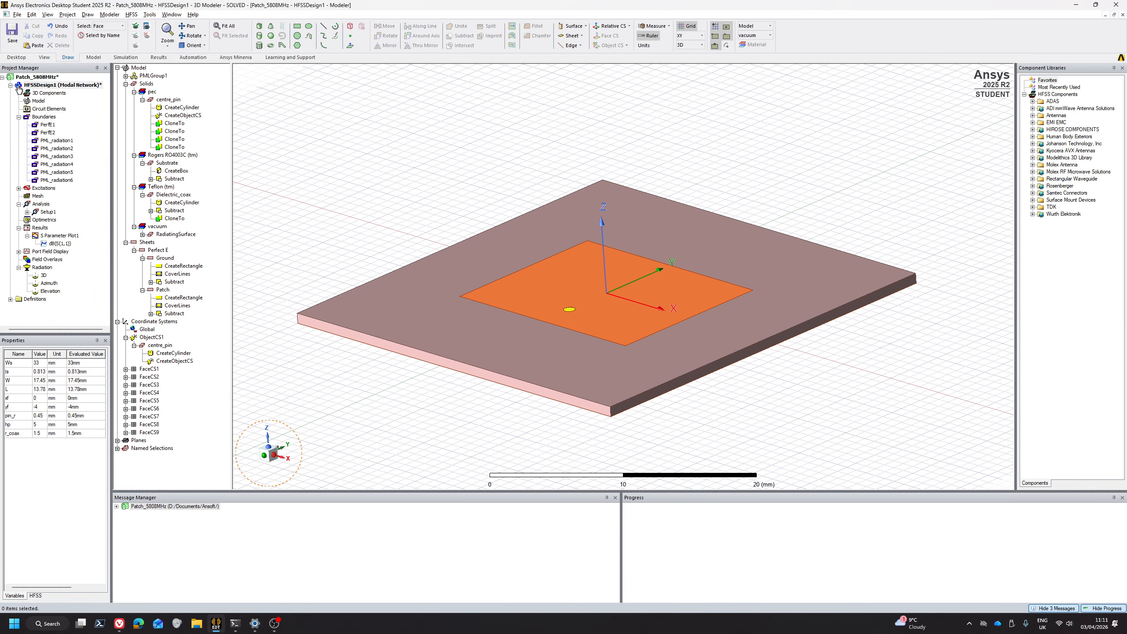
left_click(39, 390)
type("13.4")
key("Tab")
left_click(43, 407)
key("Tab")
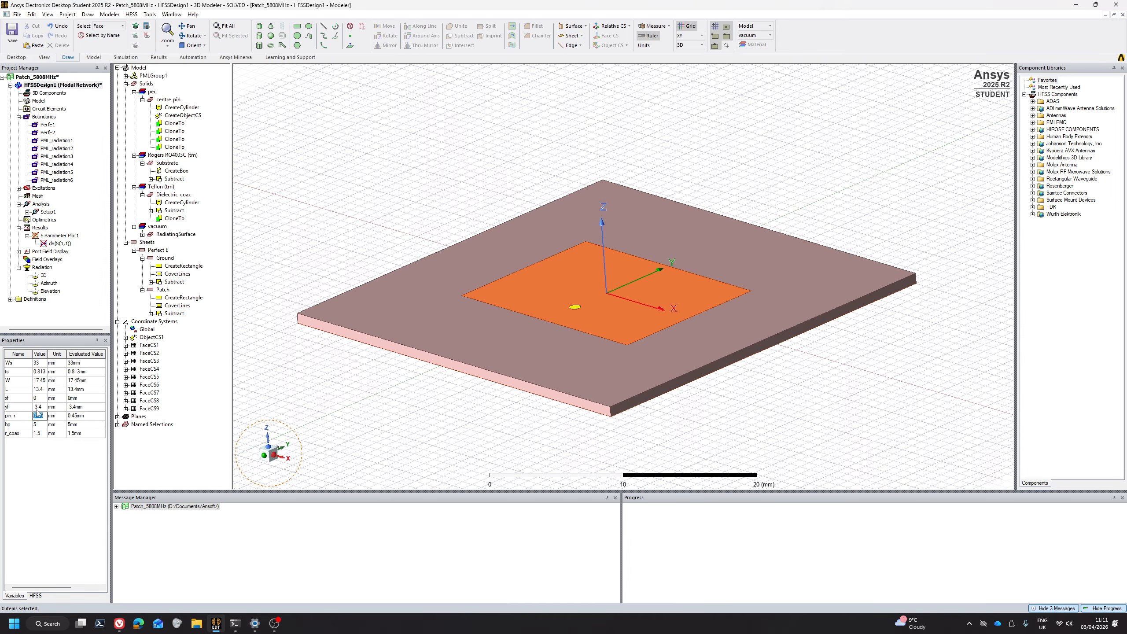
middle_click_drag(498, 309, 509, 399)
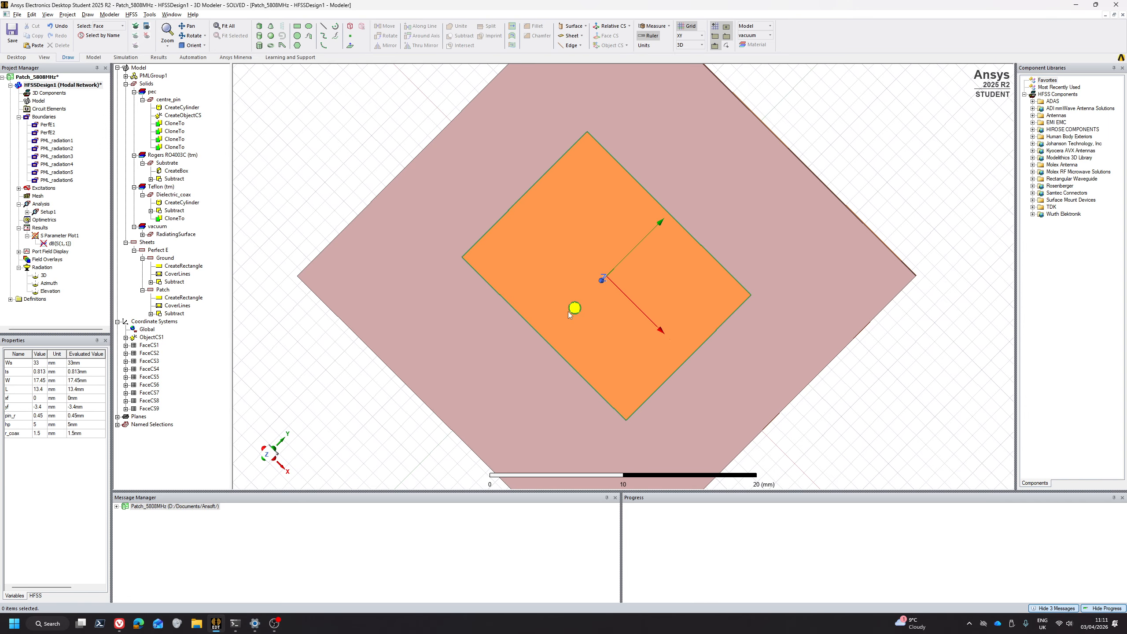
middle_click_drag(598, 289, 594, 250)
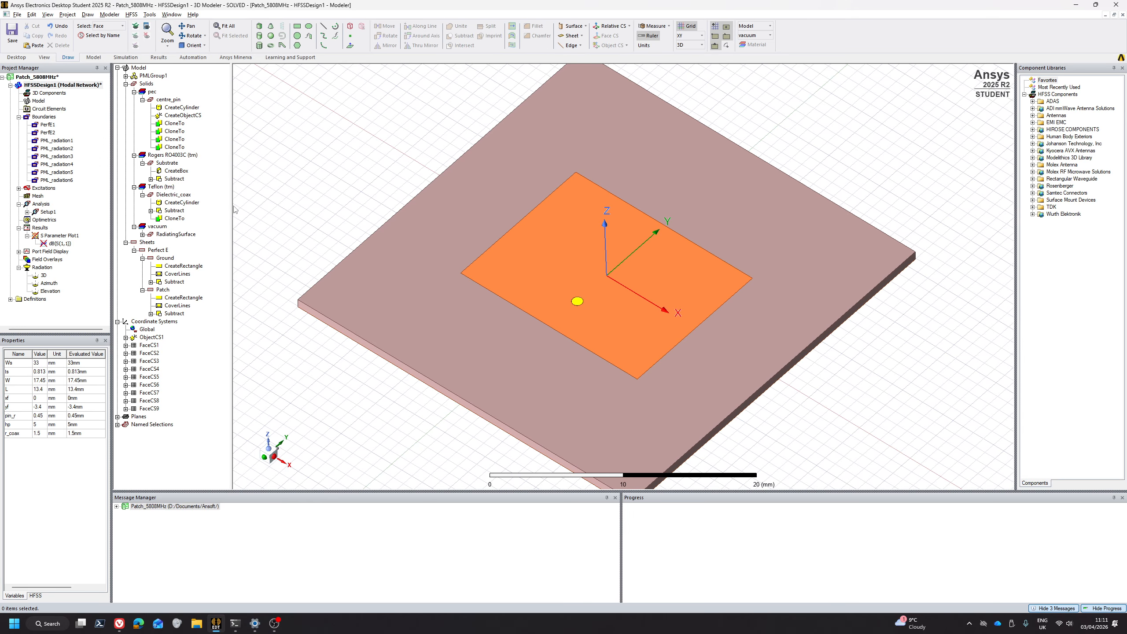
Clean up the design's outdated solution data.
left_click(165, 58)
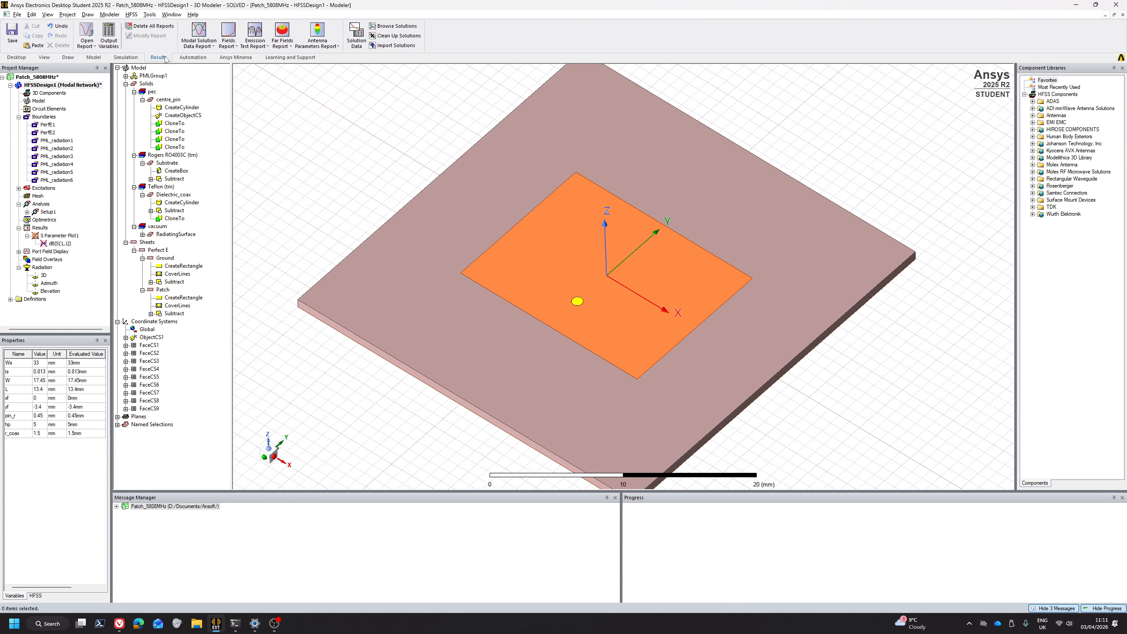
left_click(396, 37)
left_click(541, 375)
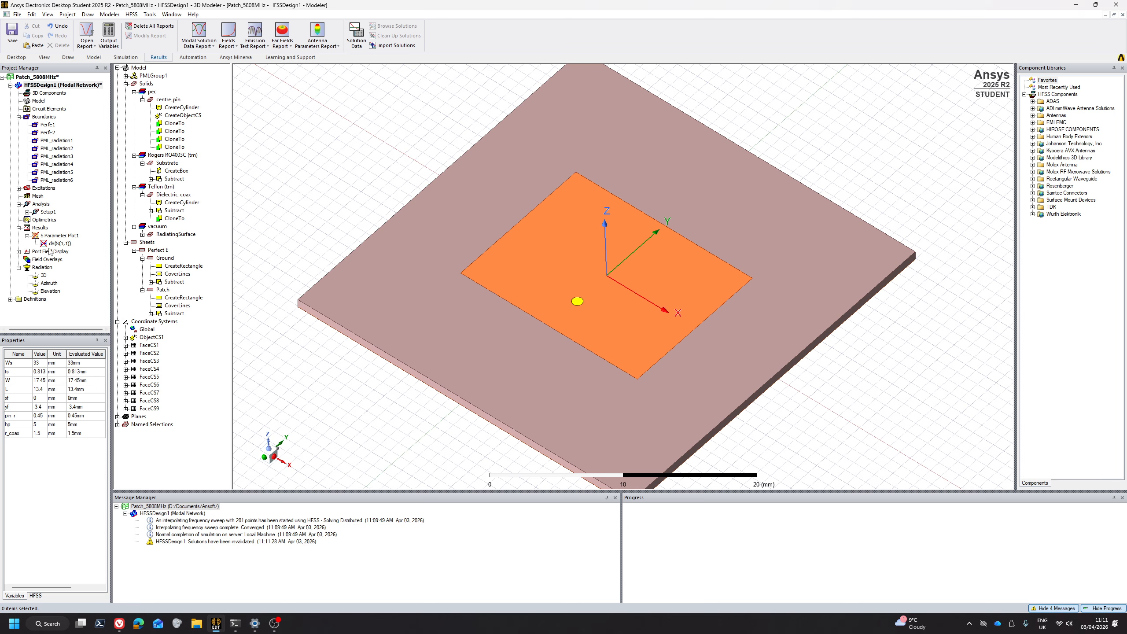
Validate the modified design and run the simulation again with Analyze All.
left_click(125, 57)
left_click(205, 31)
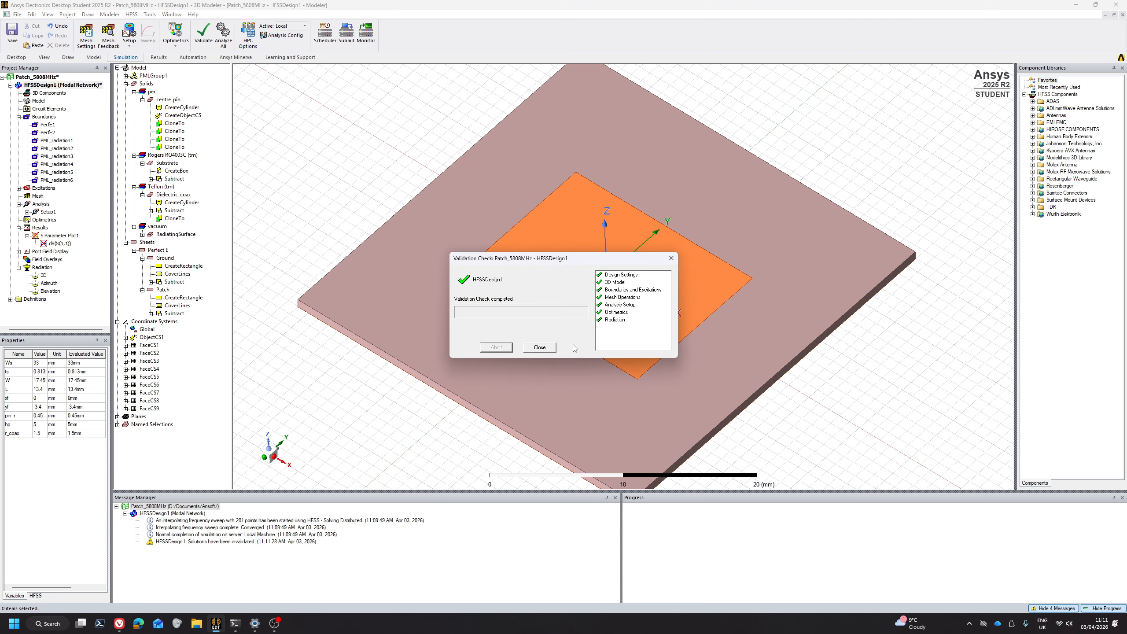
left_click(550, 347)
left_click(223, 35)
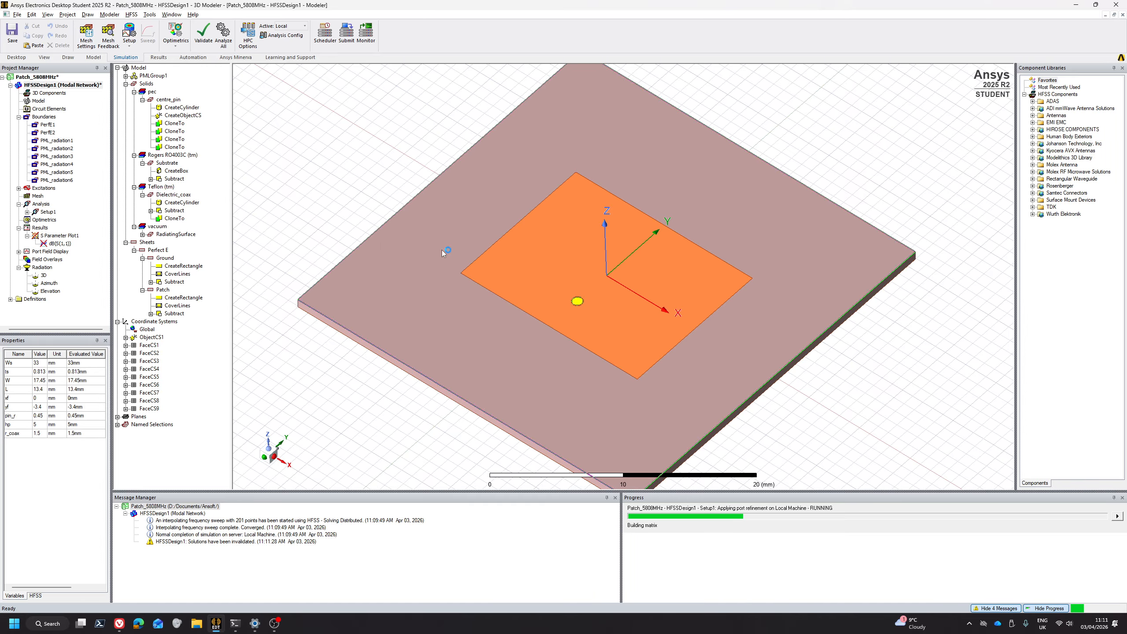
mouse_move(549, 340)
left_mouse_down("alt")
mouse_move(572, 342)
mouse_move(634, 293)
mouse_move(649, 295)
mouse_move(614, 352)
left_mouse_up("alt")
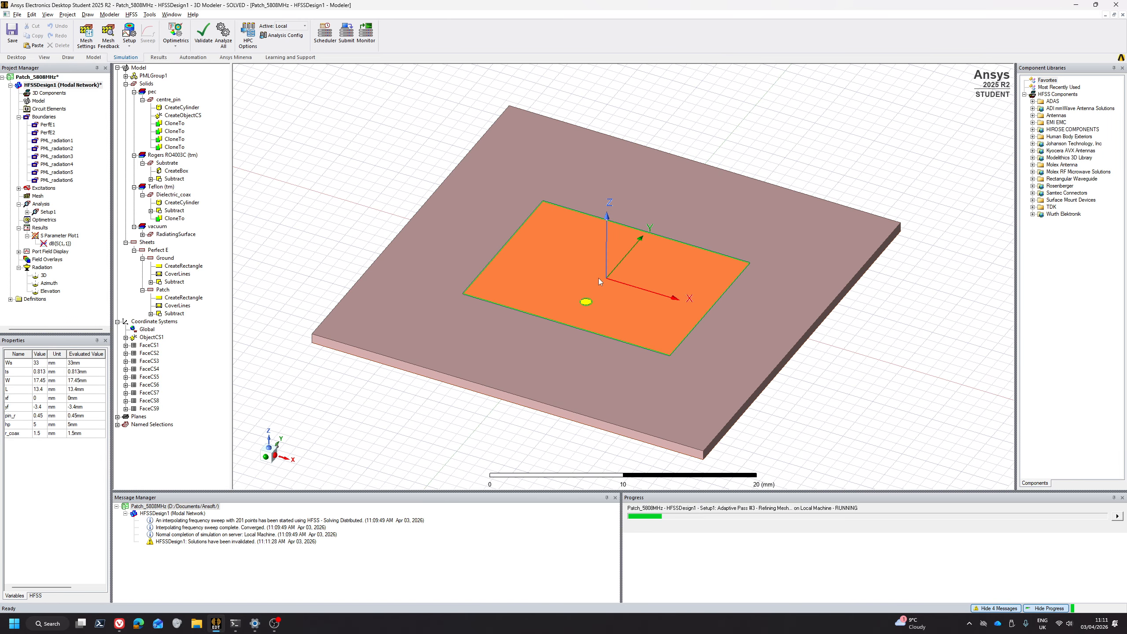
Switch to the Vivaldi browser, search for "patch antenna feed position" and open Altium's article on designing a coaxial probe feed.
left_click(119, 624)
key("ctrl+t")
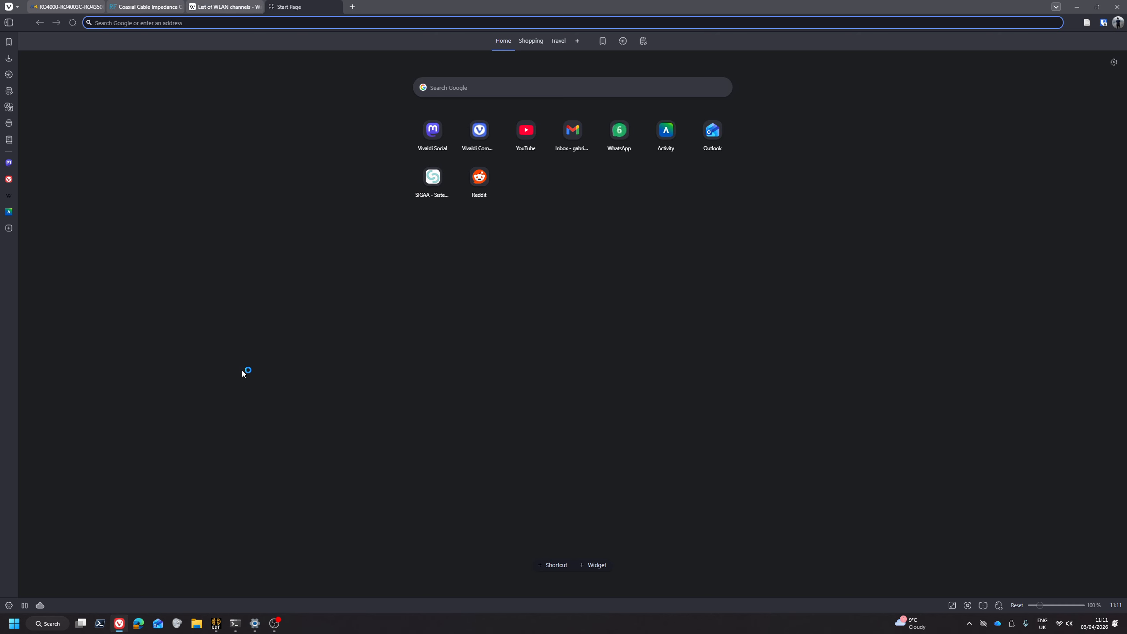
type("patch antenna ")
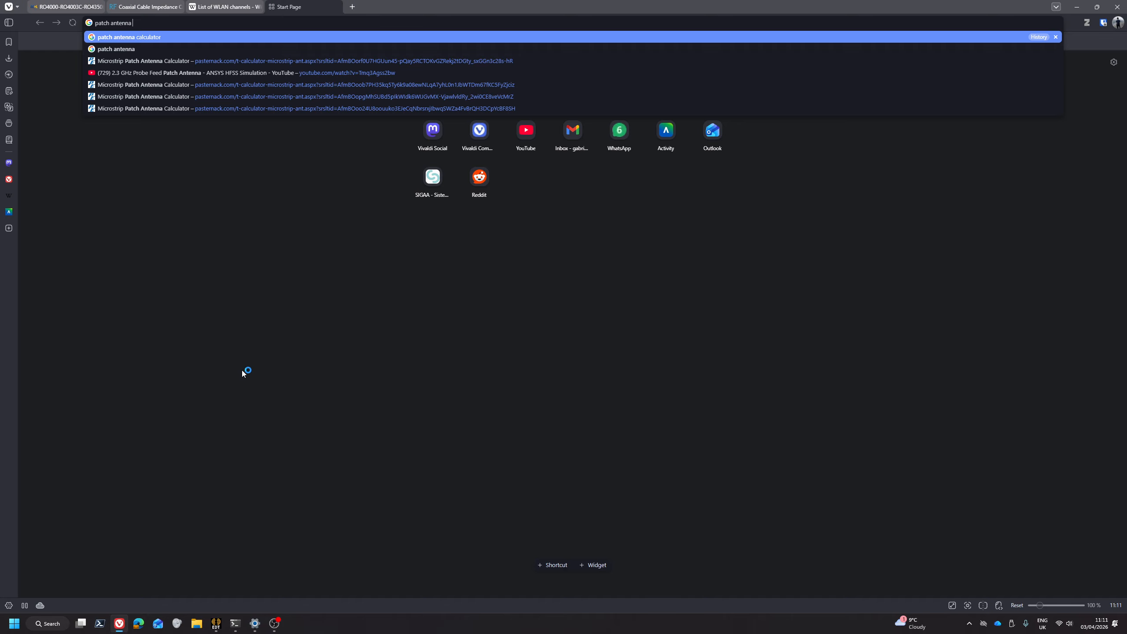
type("po")
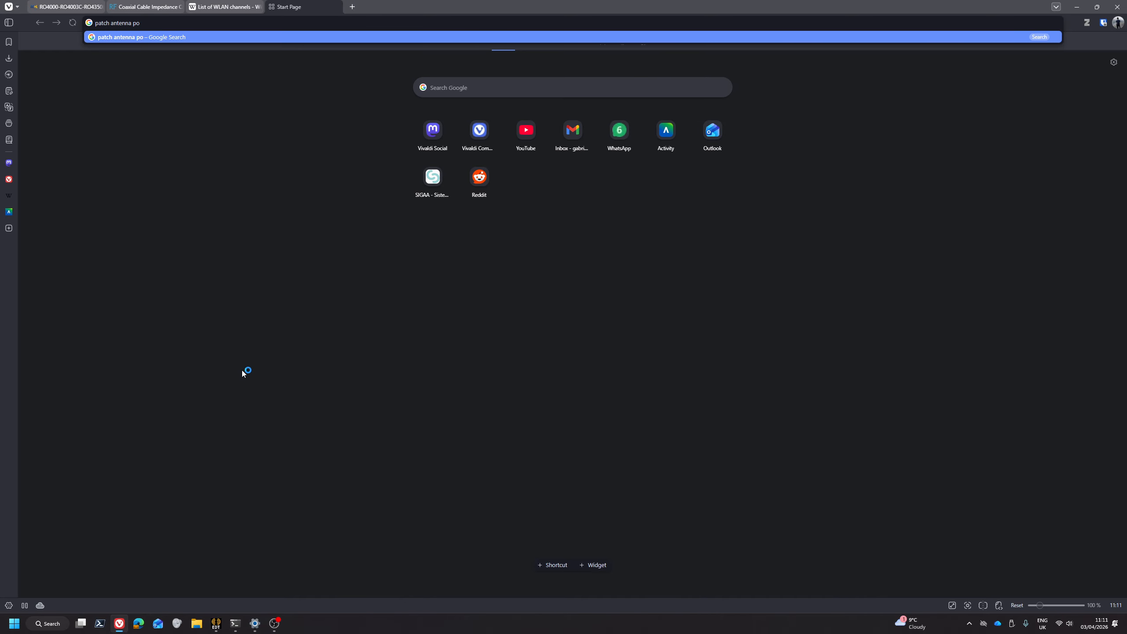
key("BackSpace")
key("BackSpace")
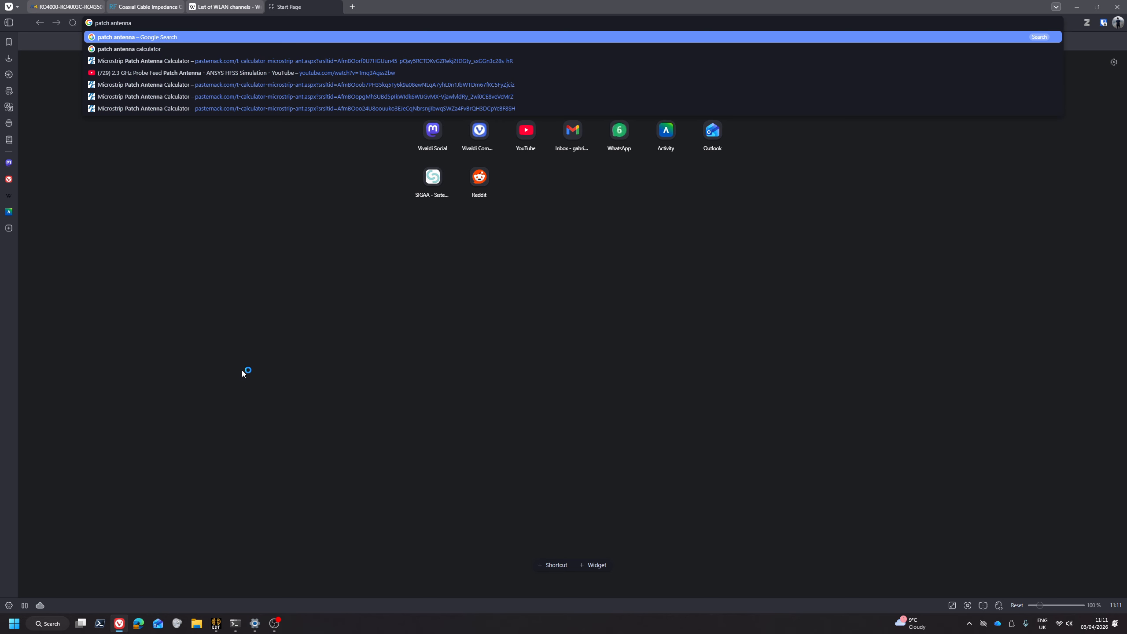
type("feed position")
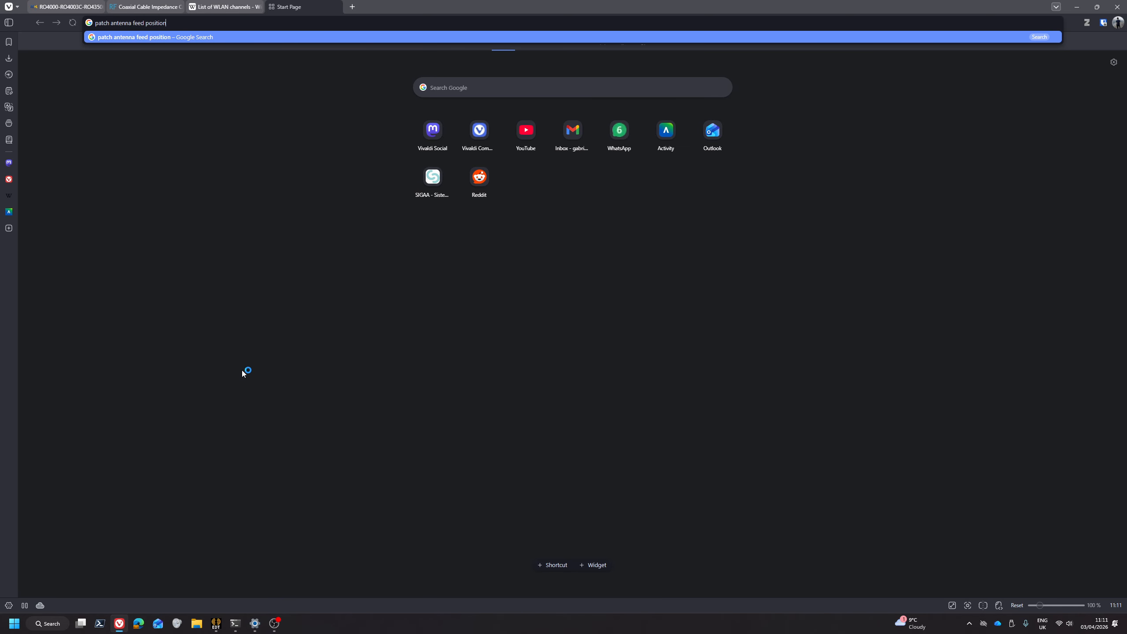
key("Return")
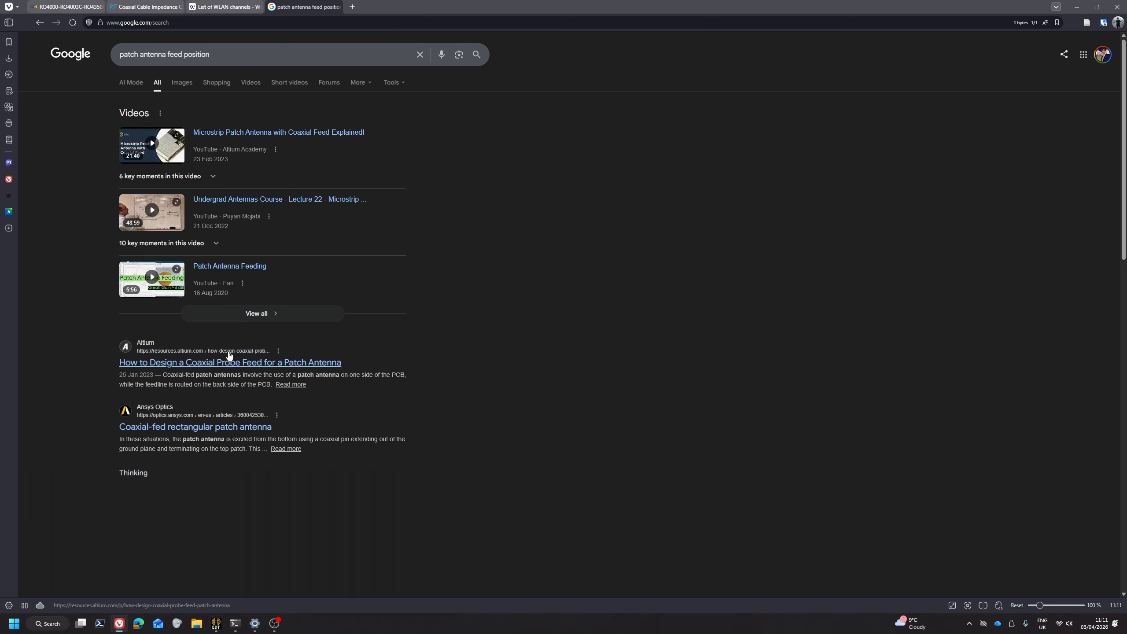
middle_click(162, 365)
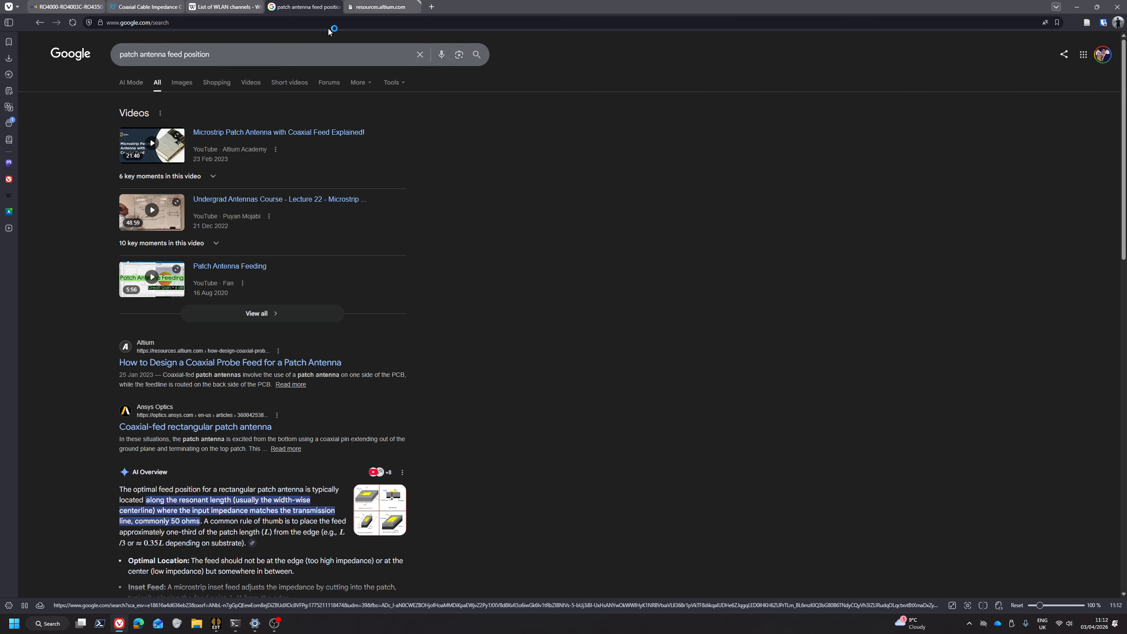
left_click(373, 6)
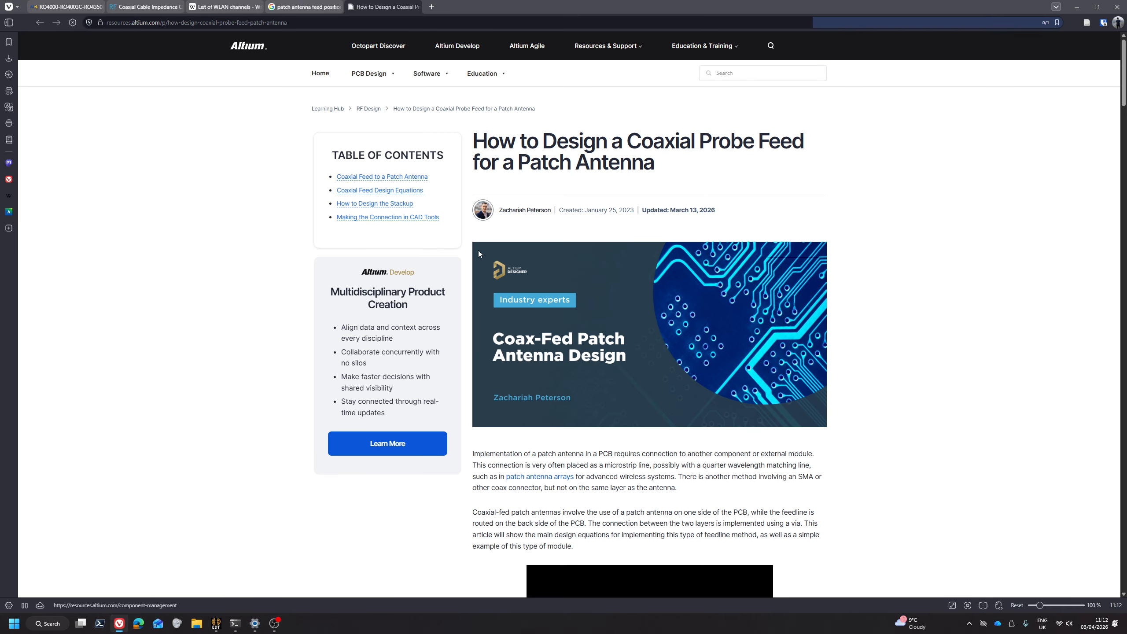
Read the article's feed-location diagram, the x-coordinate equation for the probe and the summary of the coaxial probe placement process.
scroll(527, 363, "down", 5)
scroll(510, 354, "down", 5)
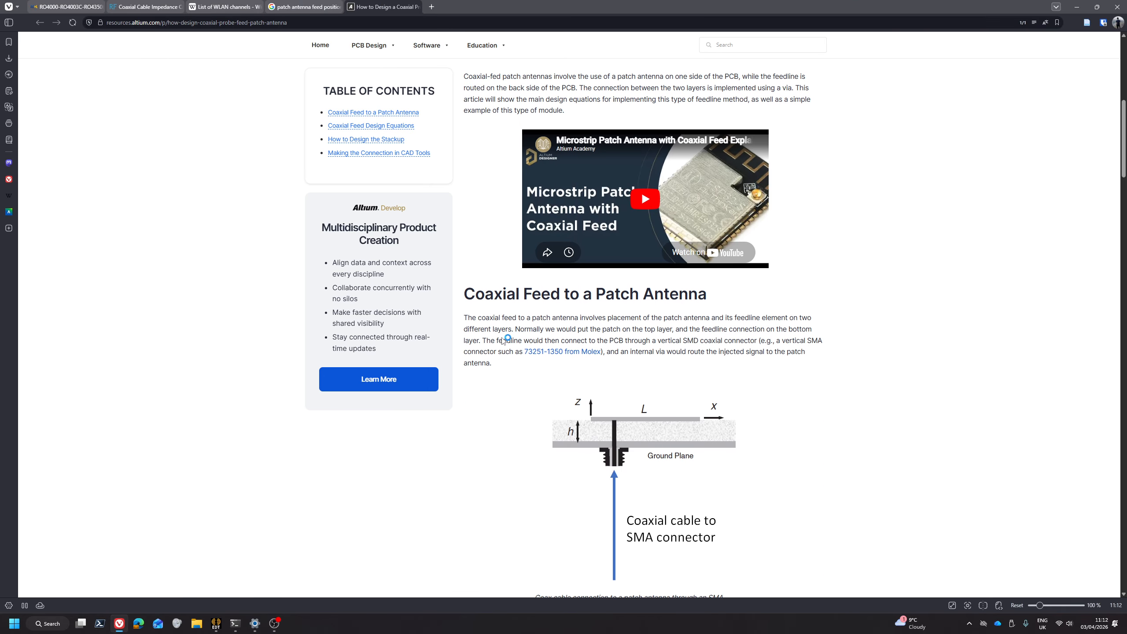
scroll(500, 336, "down", 15)
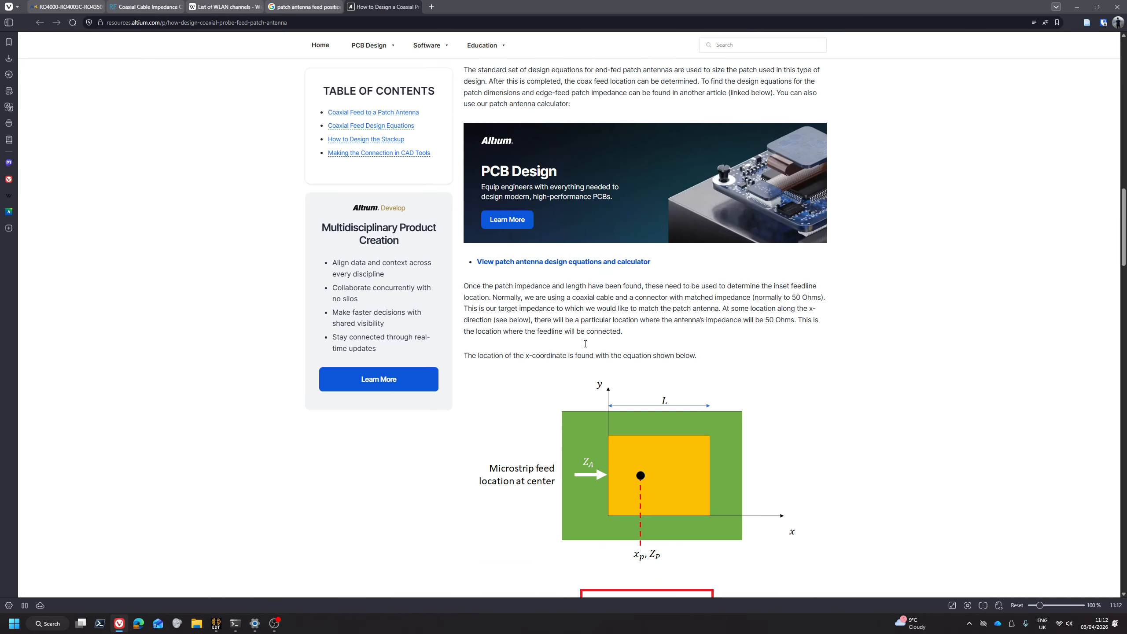
scroll(572, 346, "down", 5)
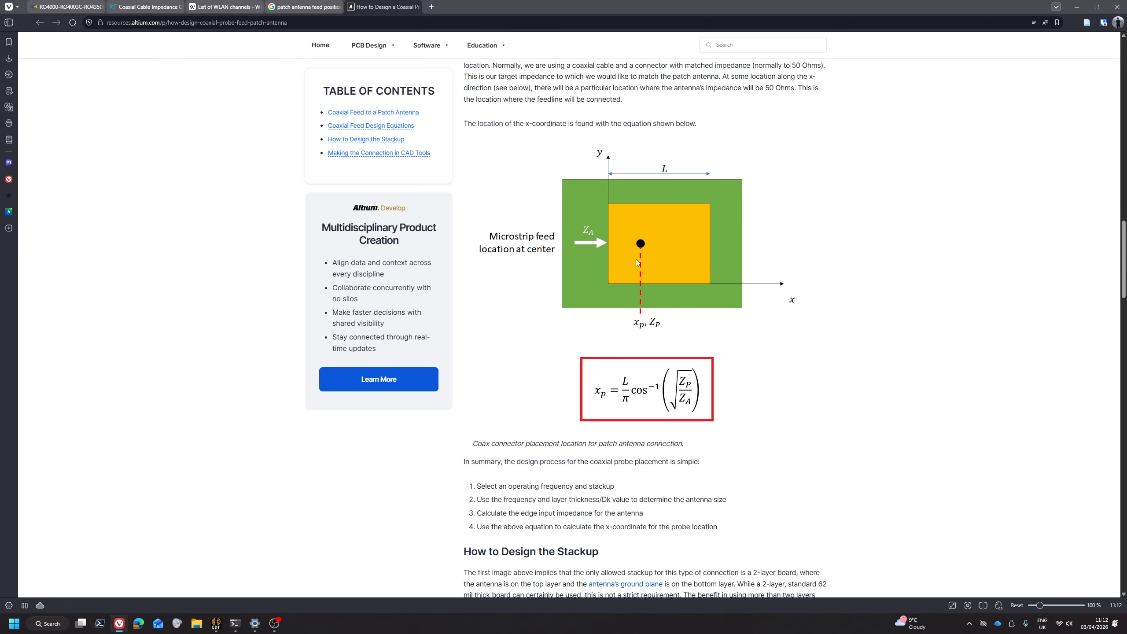
scroll(634, 262, "down", 2)
scroll(637, 311, "up", 4)
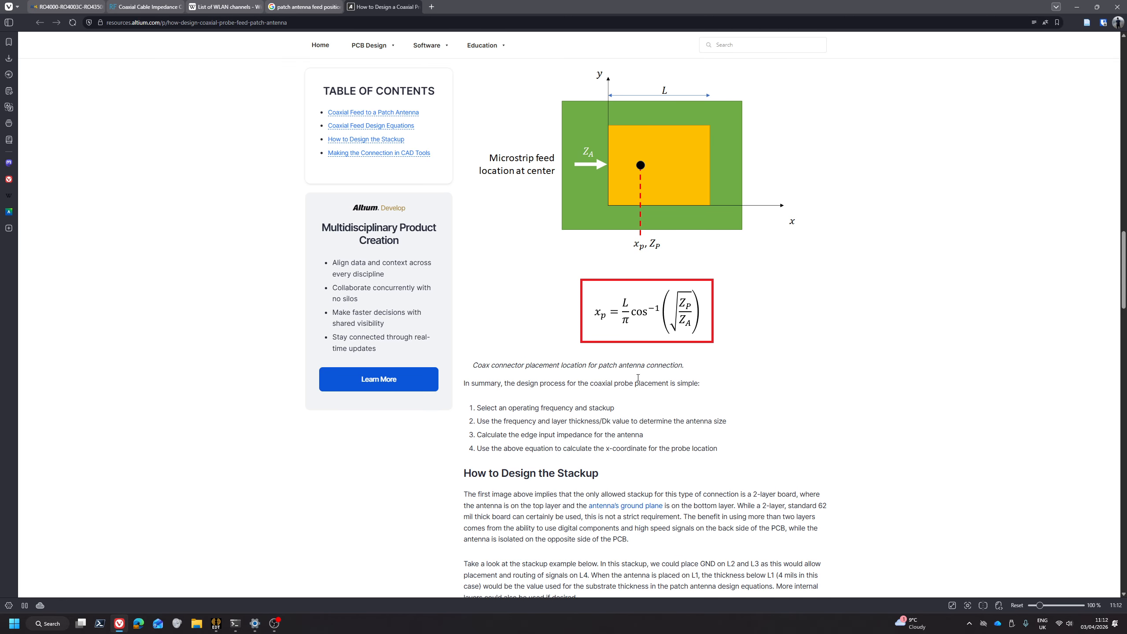
scroll(637, 380, "up", 12)
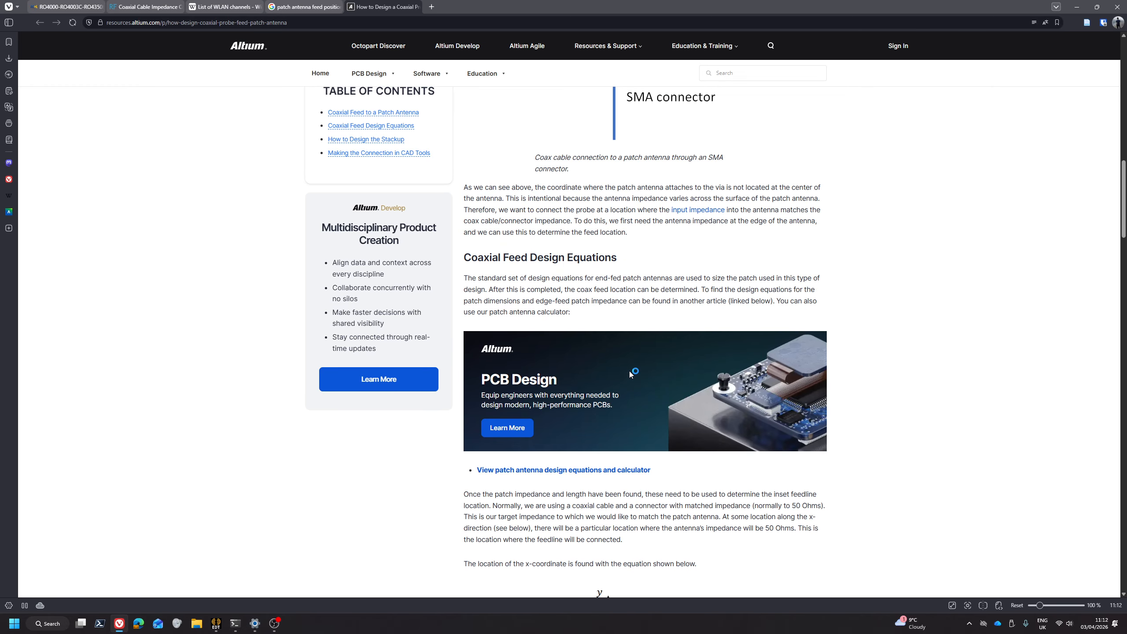
scroll(631, 374, "up", 1)
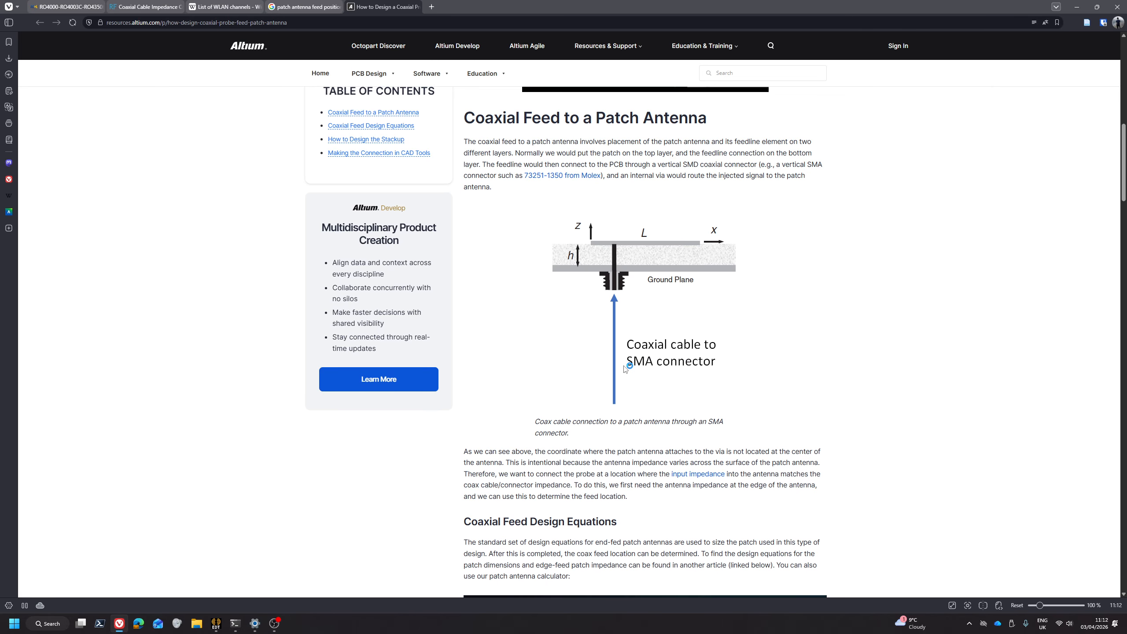
scroll(628, 368, "down", 3)
scroll(617, 359, "down", 6)
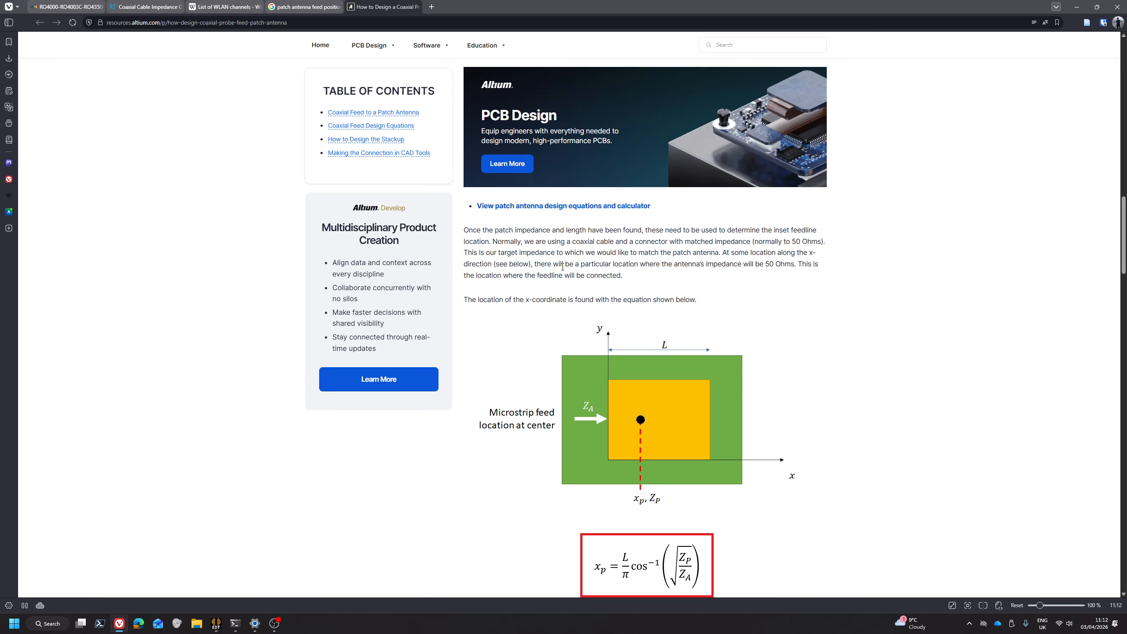
scroll(562, 266, "down", 6)
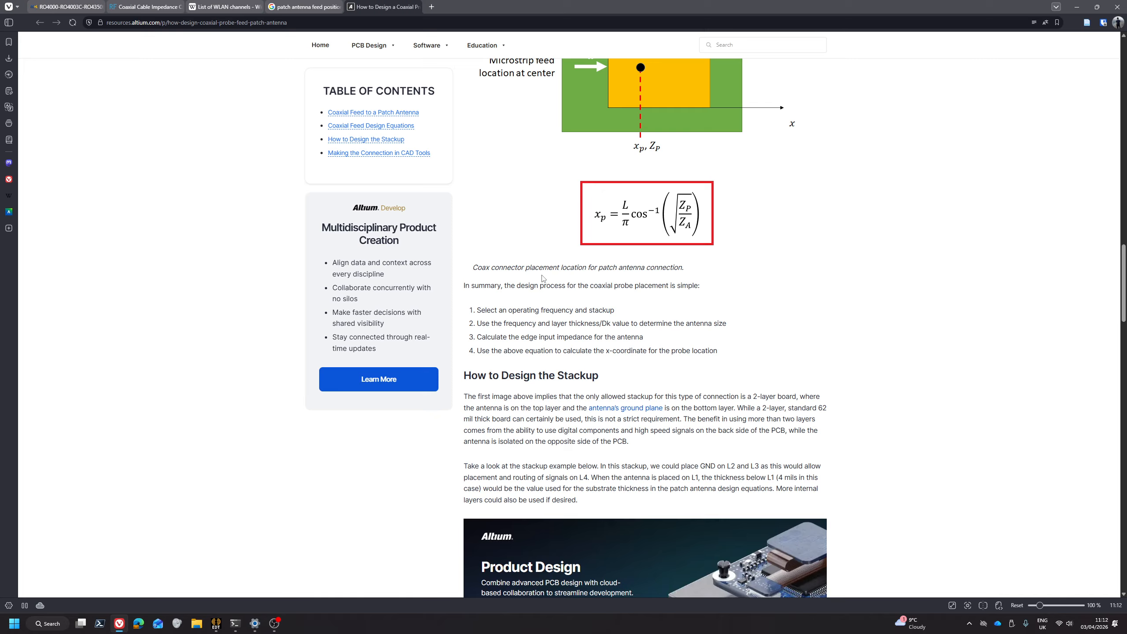
Read the rest of the Altium article on stackup design and the CAD connection, and revisit the feed-location diagram and equation.
scroll(542, 278, "down", 5)
scroll(541, 275, "down", 5)
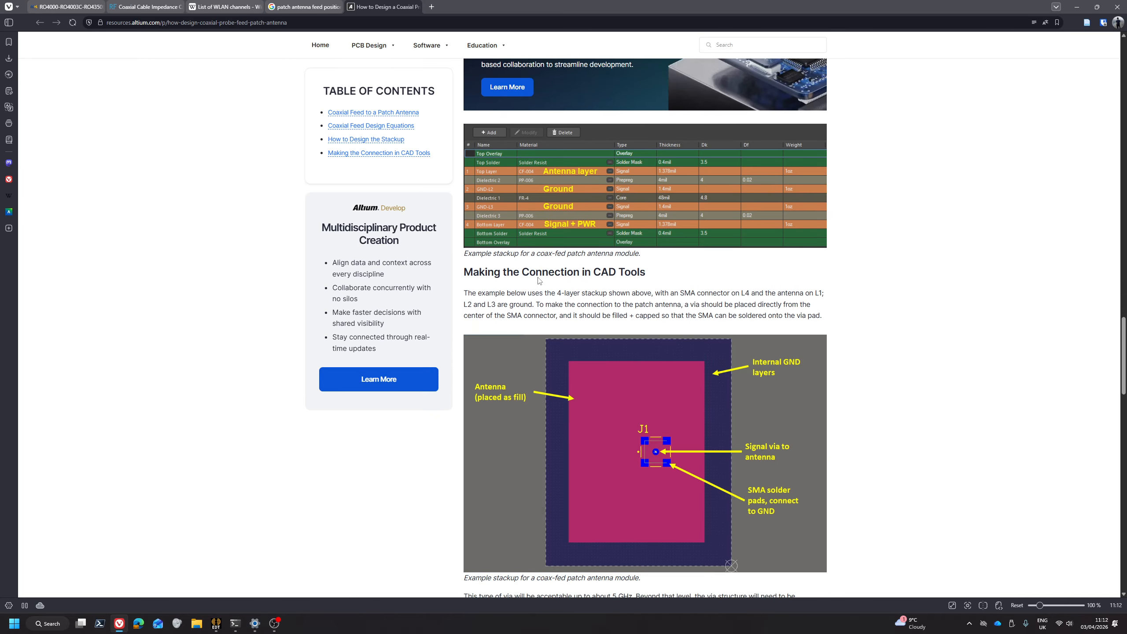
scroll(539, 278, "down", 15)
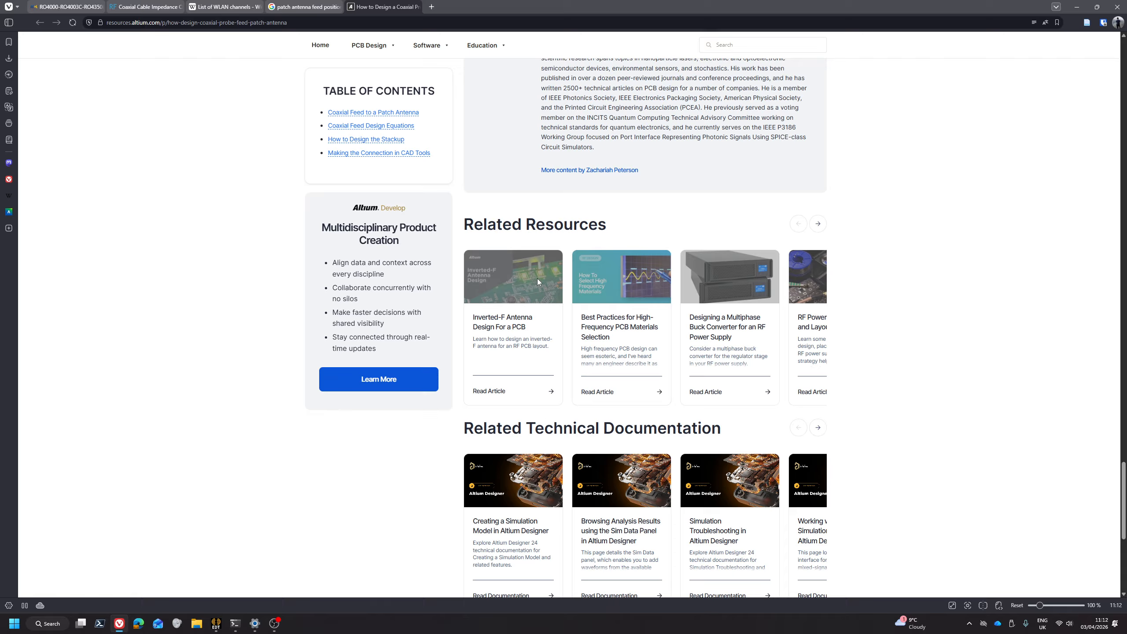
scroll(537, 280, "up", 5)
scroll(534, 273, "up", 20)
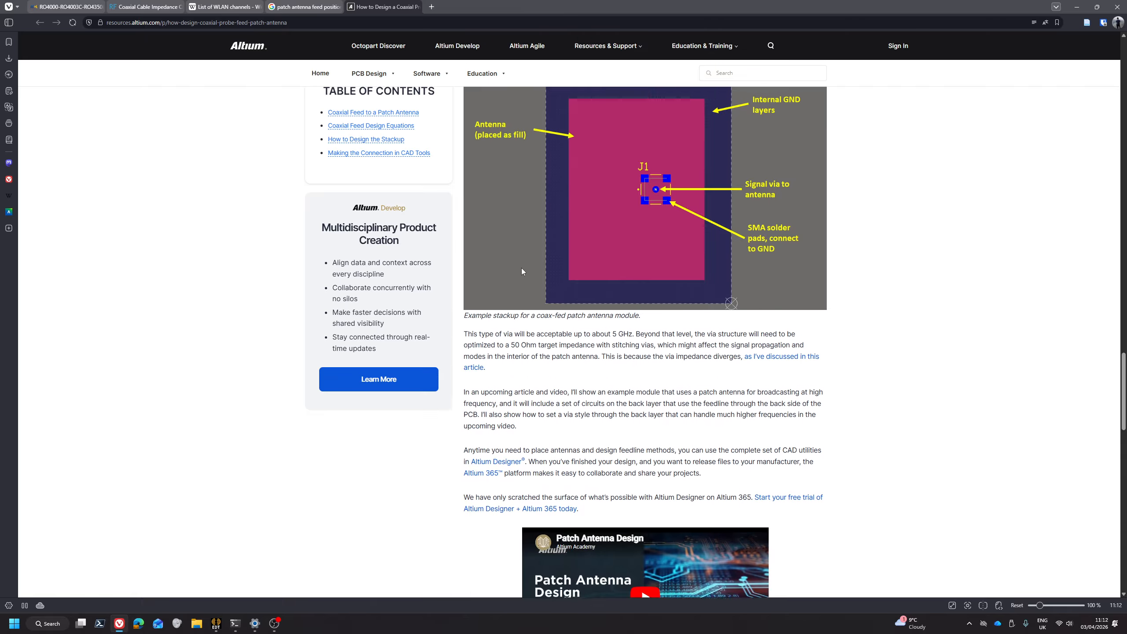
scroll(528, 267, "down", 8)
scroll(535, 264, "up", 6)
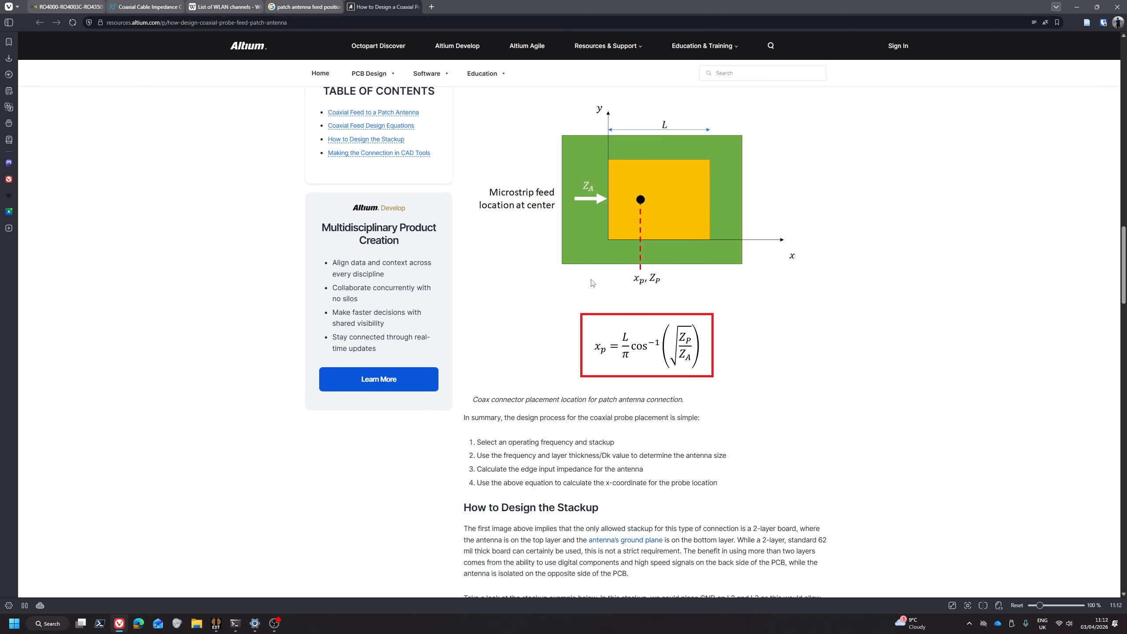
Switch to Ansys Electronics Desktop and examine the coax feed beneath the substrate and its position on the patch.
key("alt+Tab")
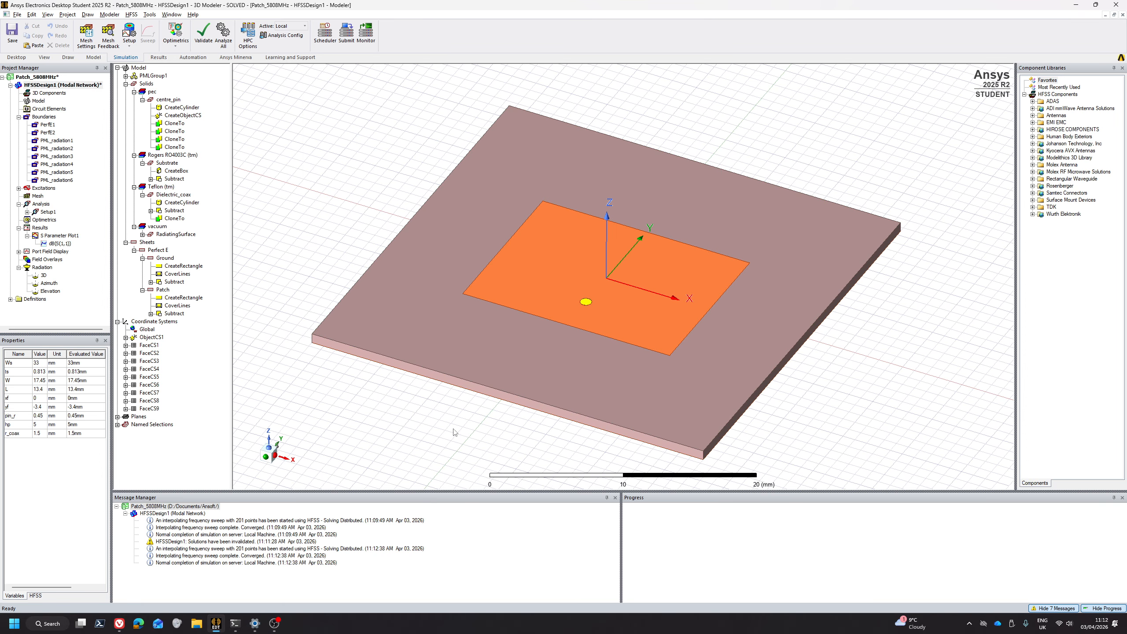
middle_click_drag(516, 430, 533, 377)
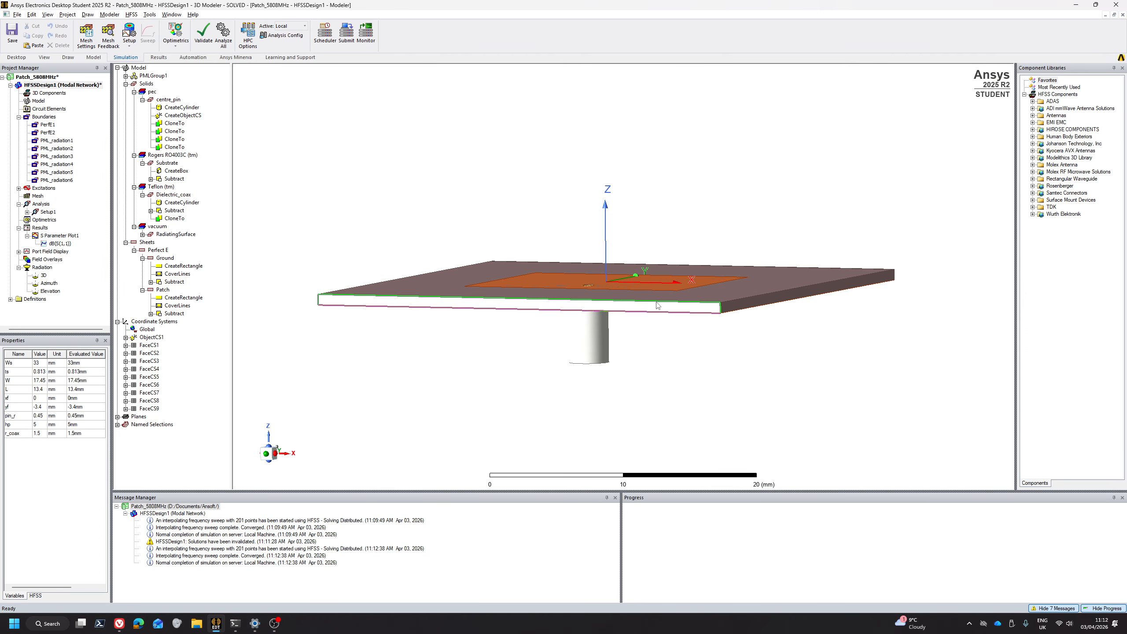
scroll(588, 310, "up", 3)
scroll(600, 320, "up", 3)
middle_click_drag(606, 358, 577, 276)
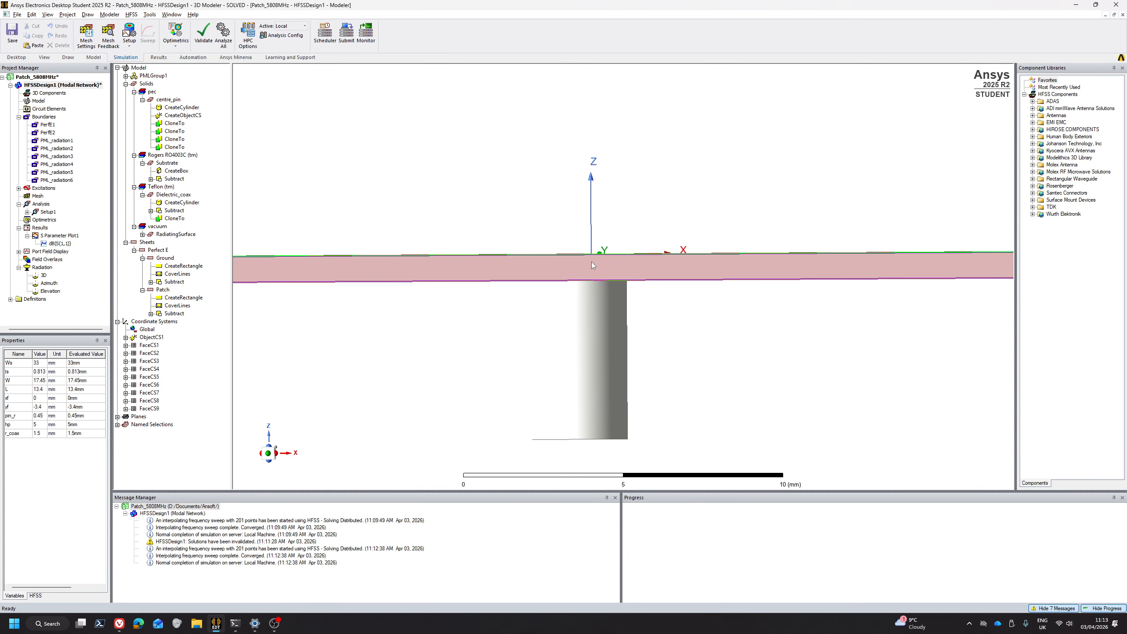
mouse_move(576, 260)
middle_mouse_down()
mouse_move(556, 267)
mouse_move(553, 288)
mouse_move(587, 260)
middle_mouse_up()
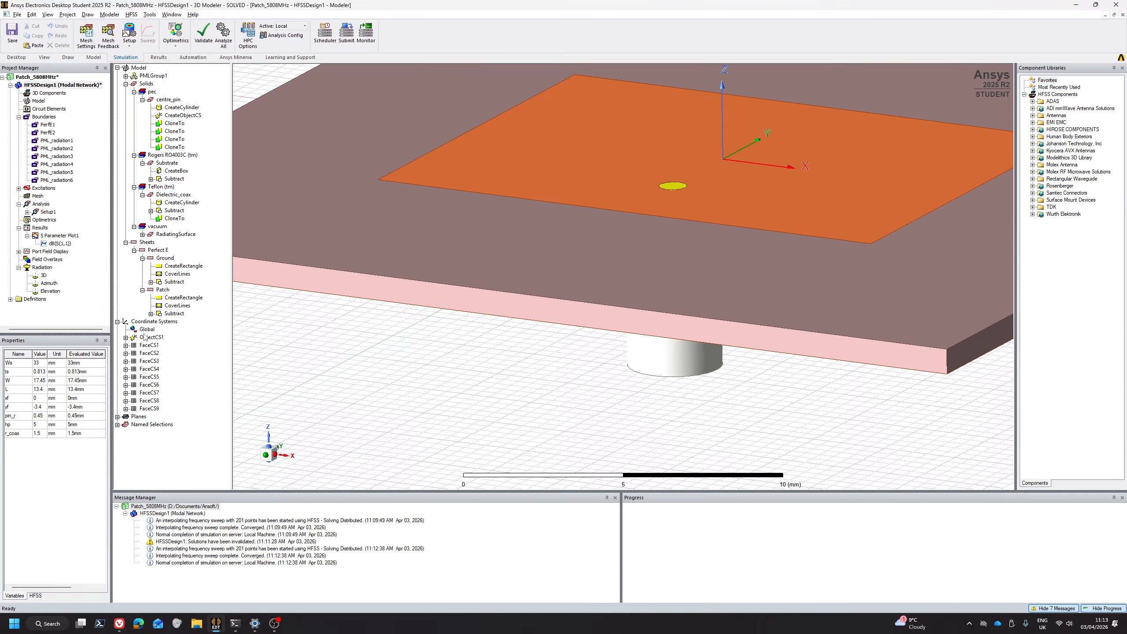
Open S Parameter Plot1 and move the marker to about 5.82 GHz, near the upper -10 dB point of the curve.
double_click(37, 236)
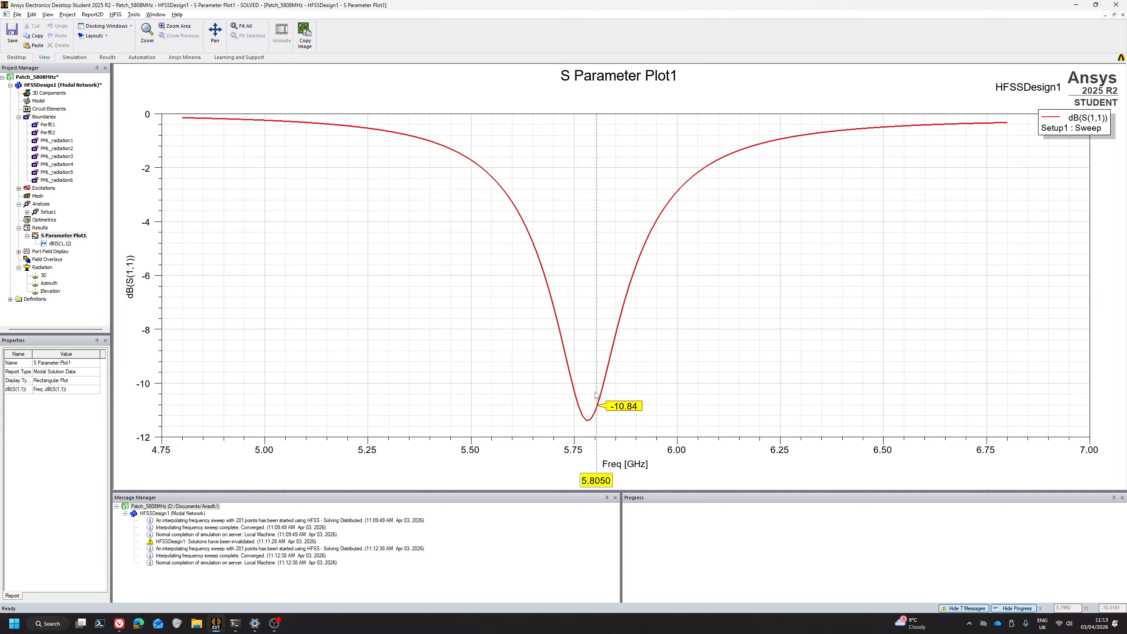
left_click(598, 458)
left_click_drag(598, 455, 604, 456)
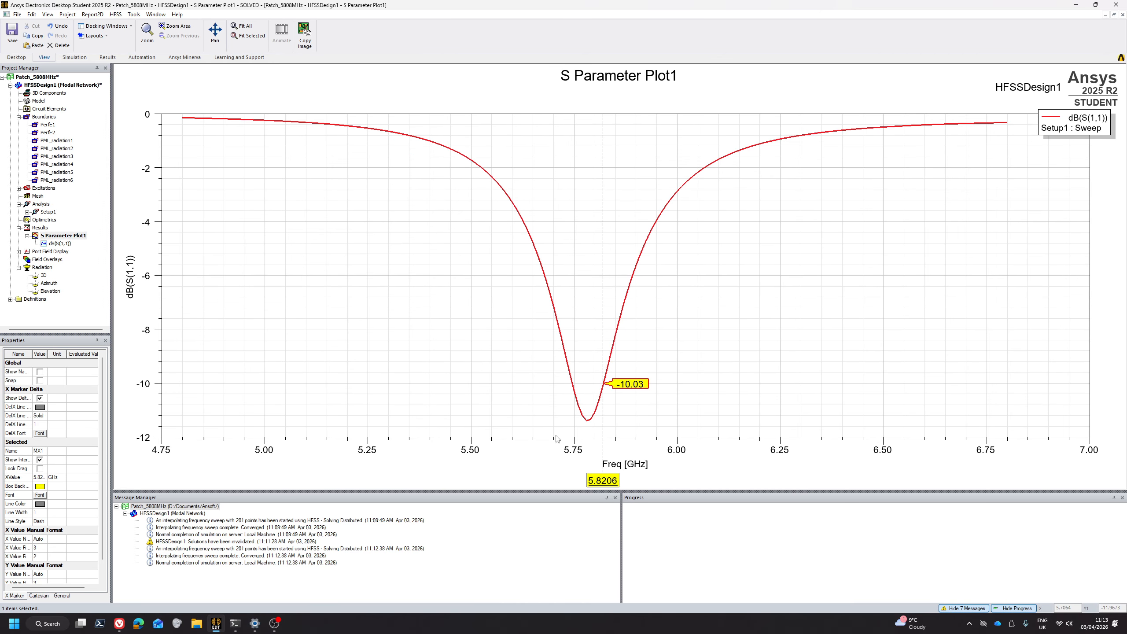
Switch to the Vivaldi browser and highlight channel 161's frequency range in Wikipedia's list of WLAN channels.
key("alt+Tab")
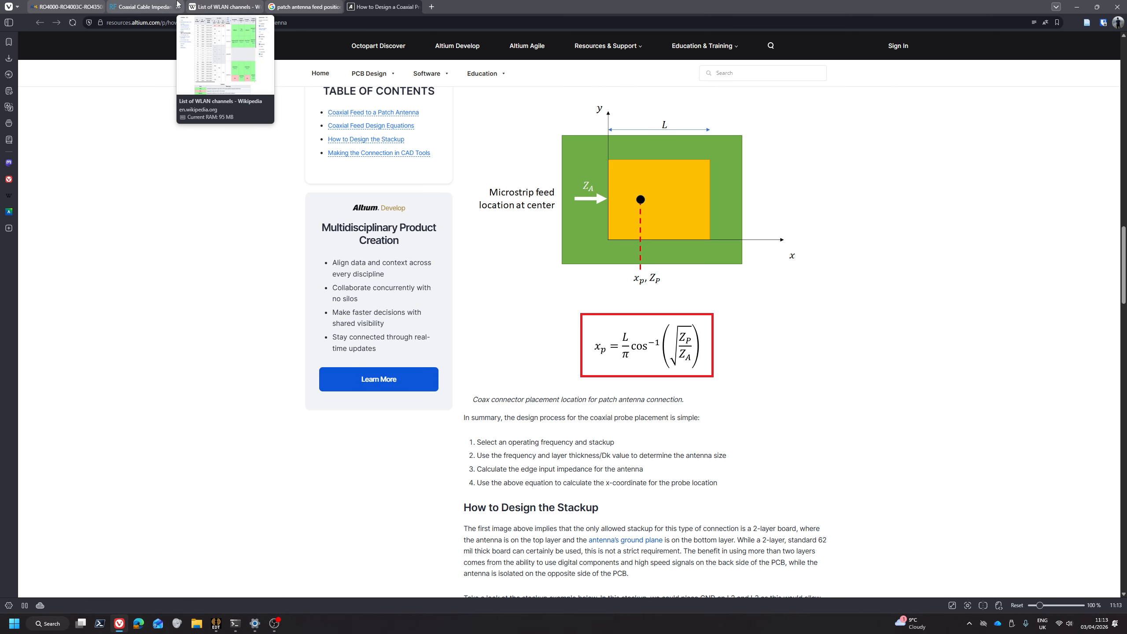
left_click(213, 7)
left_click_drag(436, 233, 459, 237)
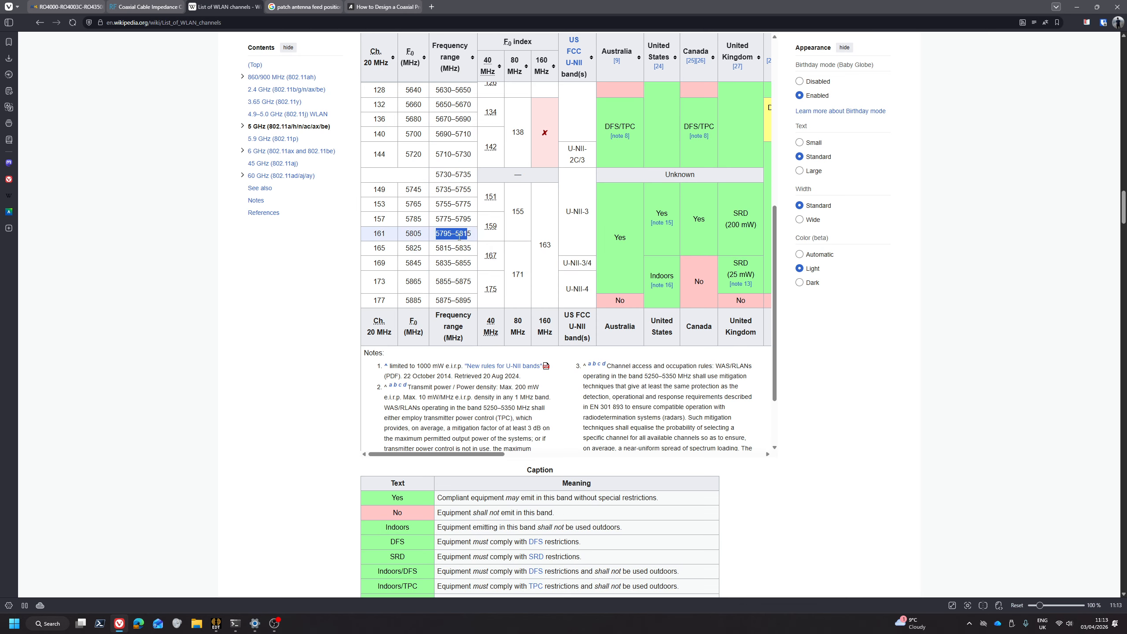
Switch back to Ansys Electronics Desktop and move the S(1,1) plot marker to the curve's minimum at about 5.78 GHz.
key("alt+Tab")
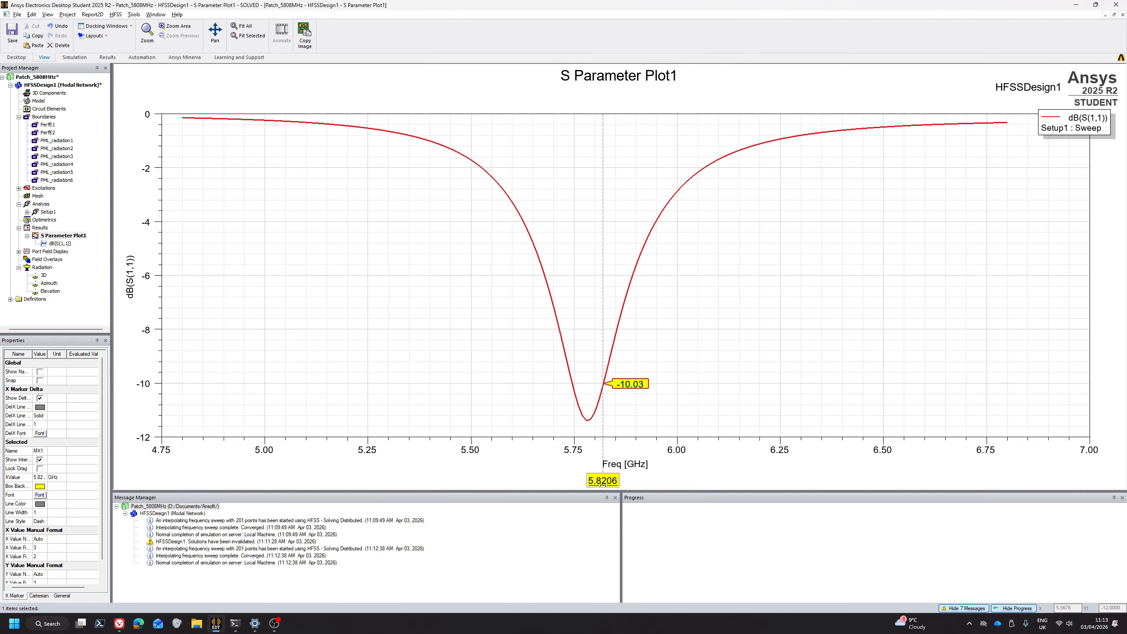
left_click(601, 411)
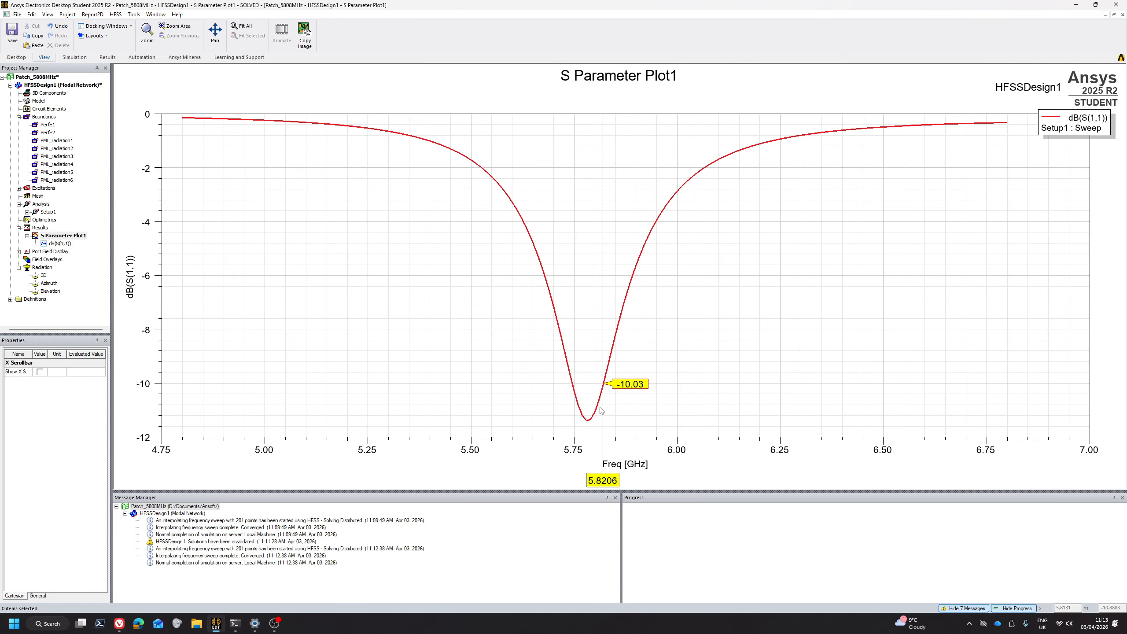
mouse_move(604, 411)
left_mouse_down()
mouse_move(571, 413)
mouse_move(587, 426)
left_mouse_up()
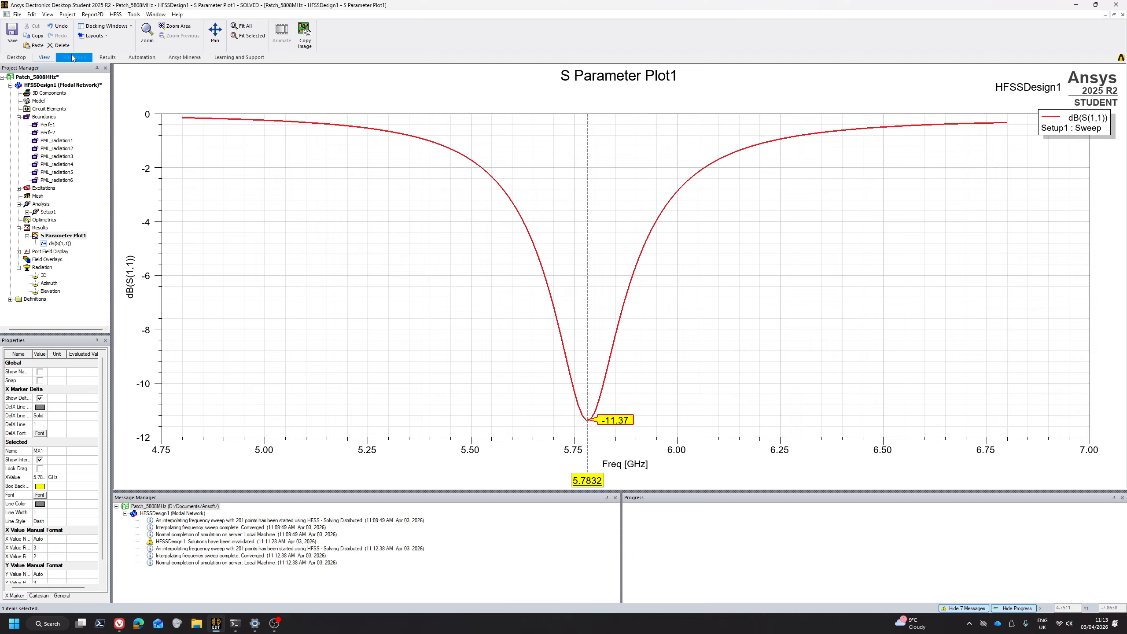
Create a far-field 3D polar report of dB(DirTotal) for Setup1 : LastAdaptive and view the directivity pattern with its colour scale.
left_click(108, 58)
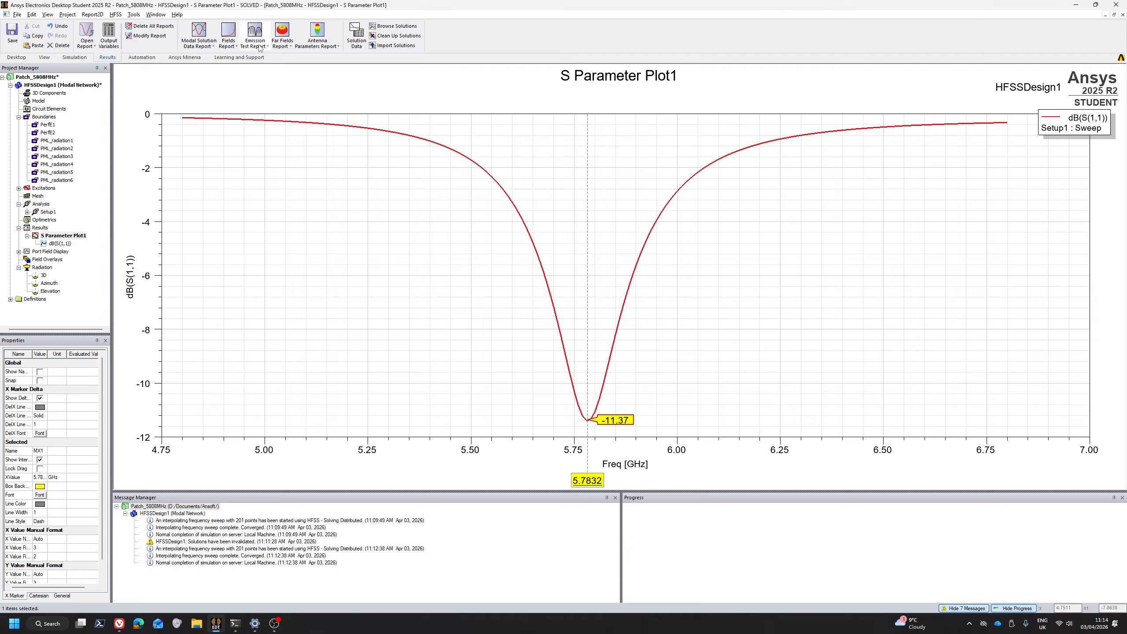
left_click(282, 36)
left_click(375, 114)
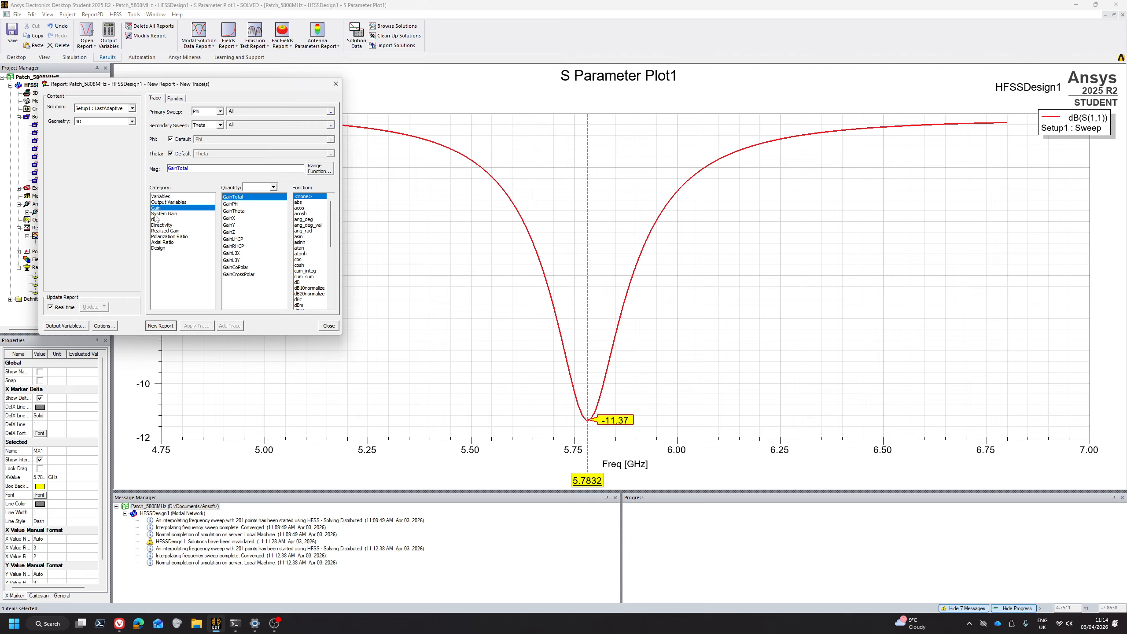
left_click(158, 225)
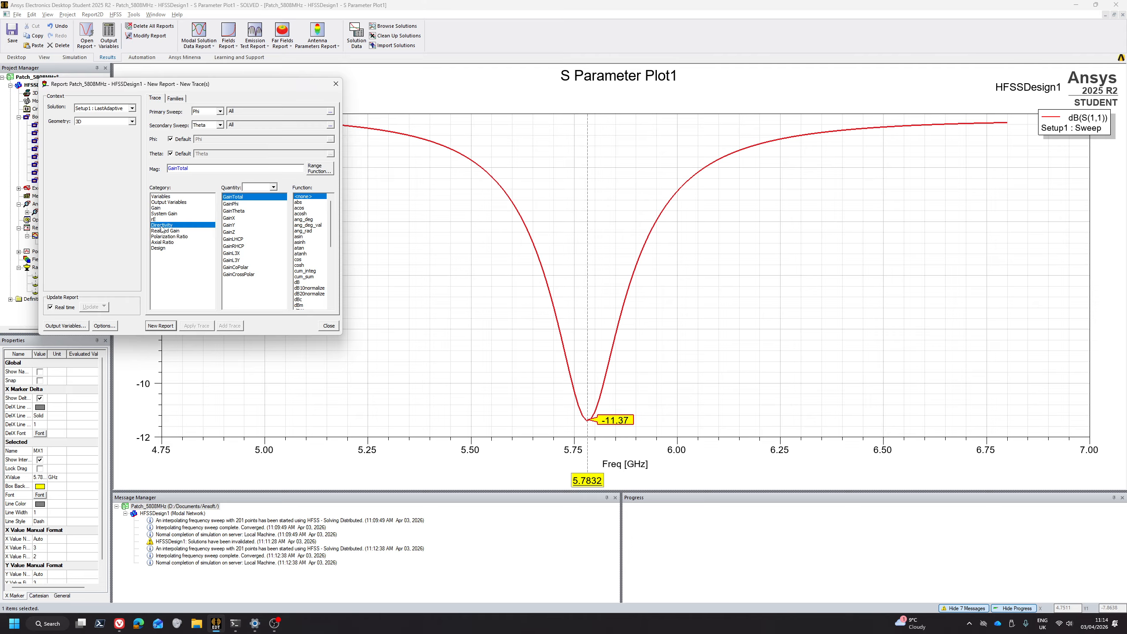
left_click(298, 282)
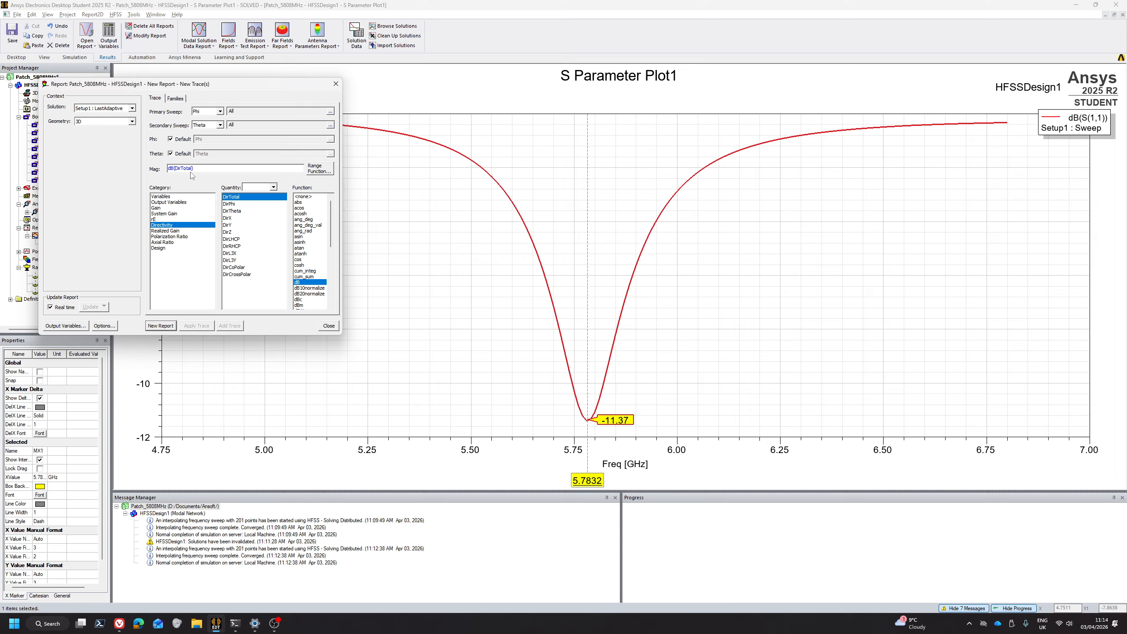
left_click(131, 109)
left_click(129, 110)
left_click(161, 326)
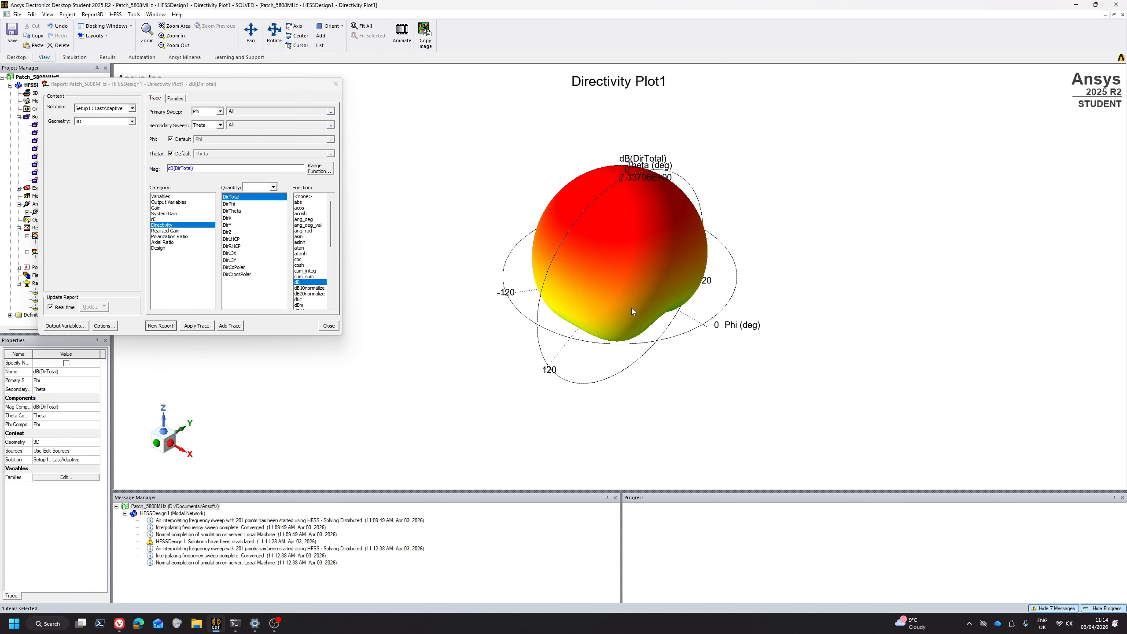
left_click_drag(632, 311, 613, 289)
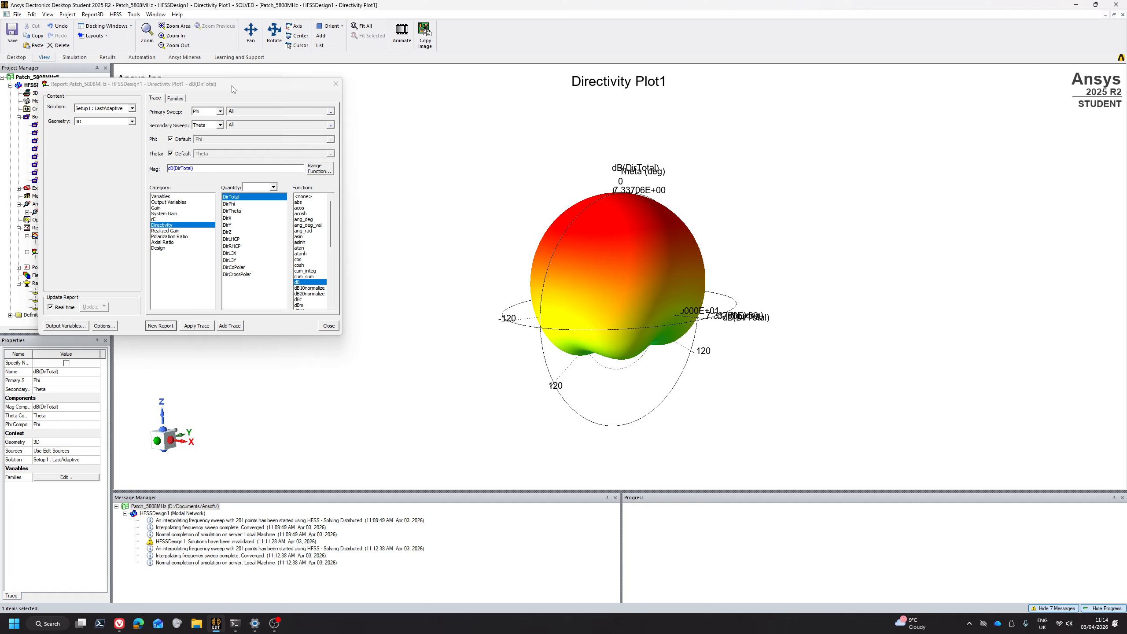
left_click_drag(233, 90, 371, 224)
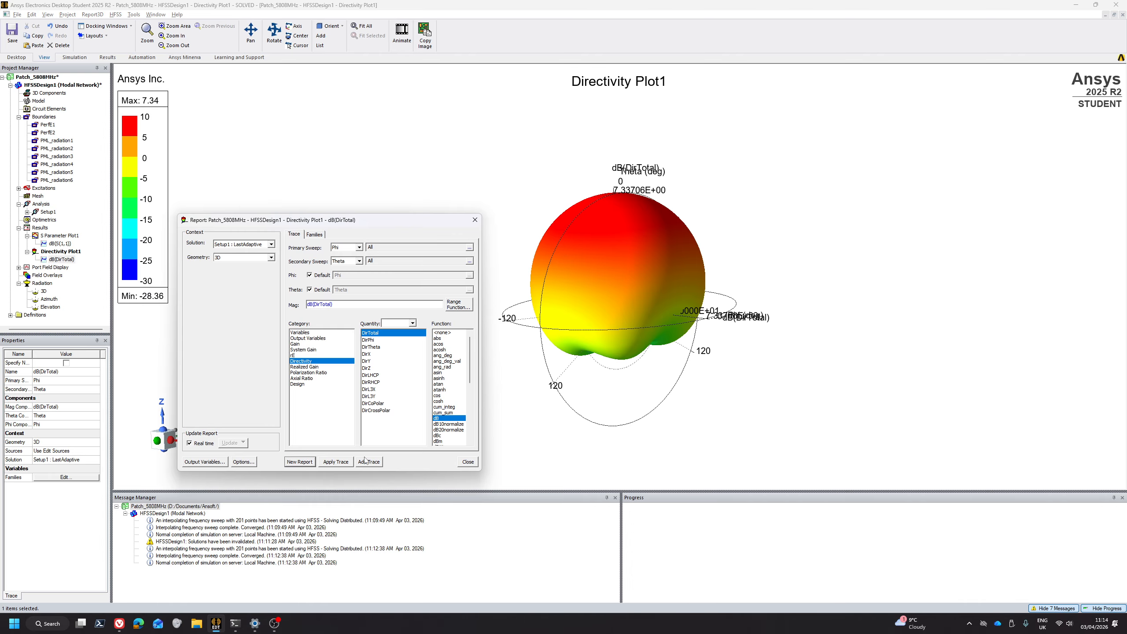
Create a separate 3D polar report of total gain in dB, dB(GainTotal).
left_click(296, 345)
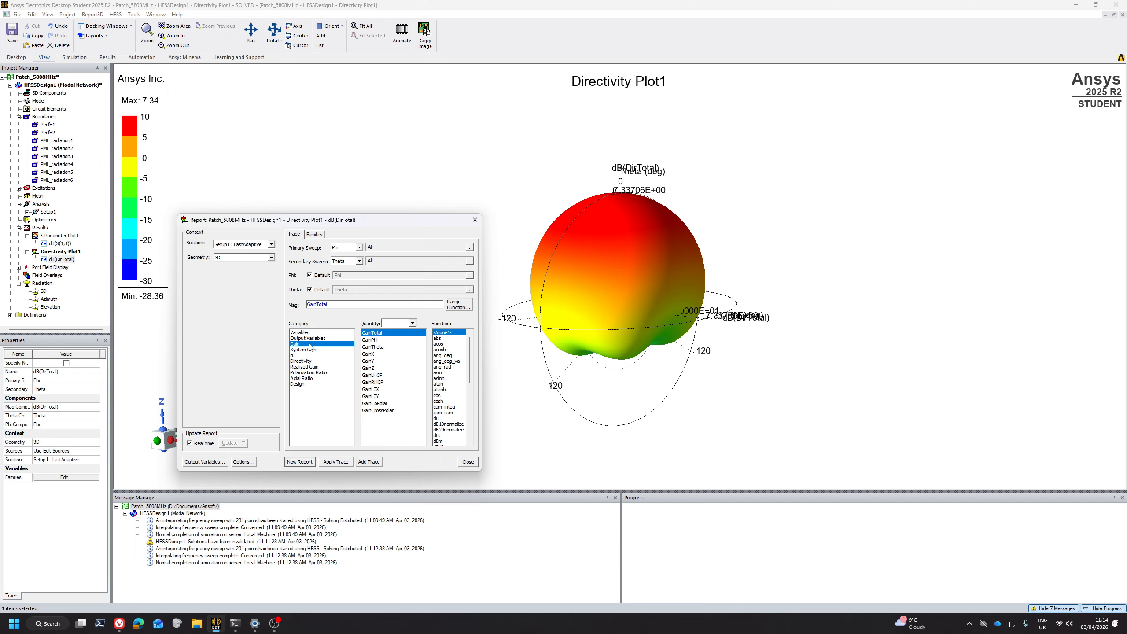
left_click(437, 418)
left_click(307, 464)
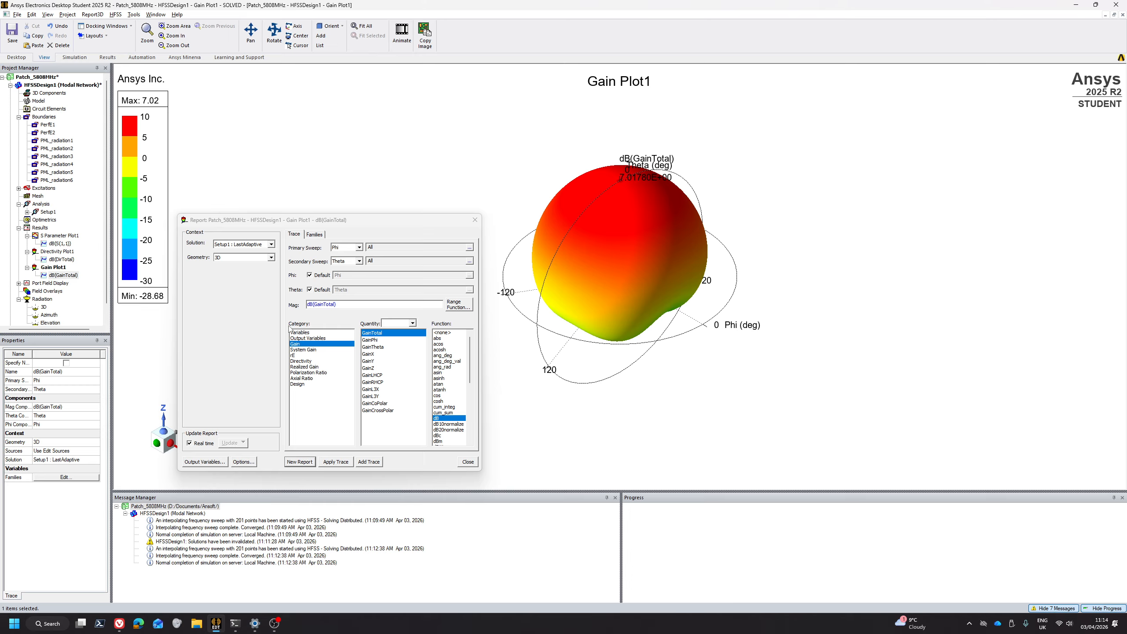
Create another 3D polar report for realized gain in dB, dB(RealizedGainTotal), and finish with the report setup.
left_click(305, 367)
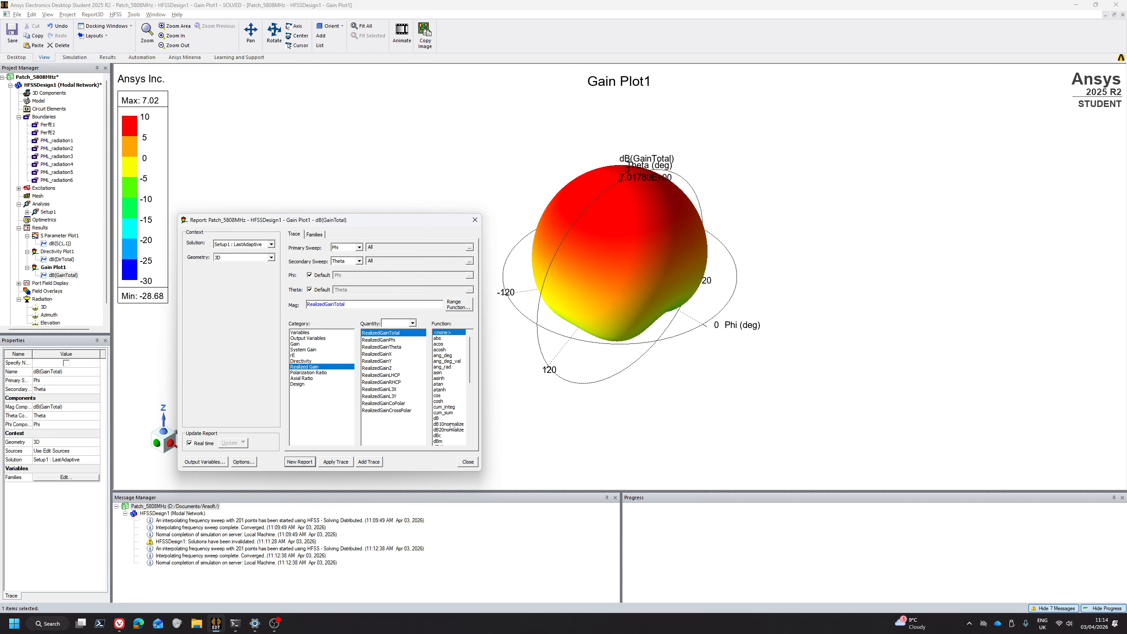
left_click(439, 419)
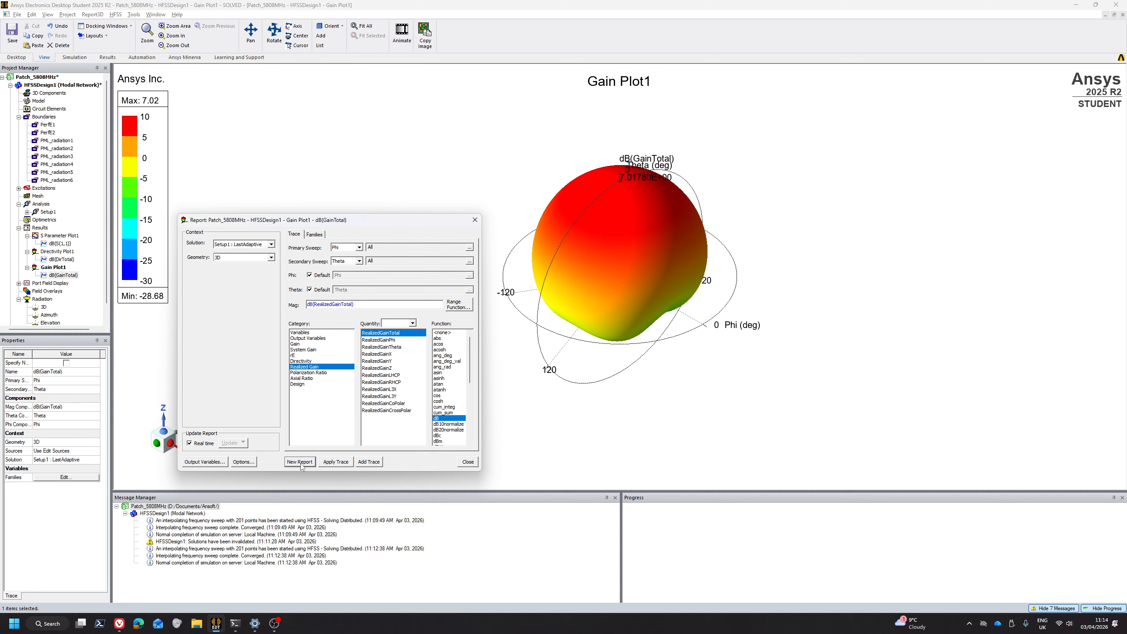
left_click(300, 462)
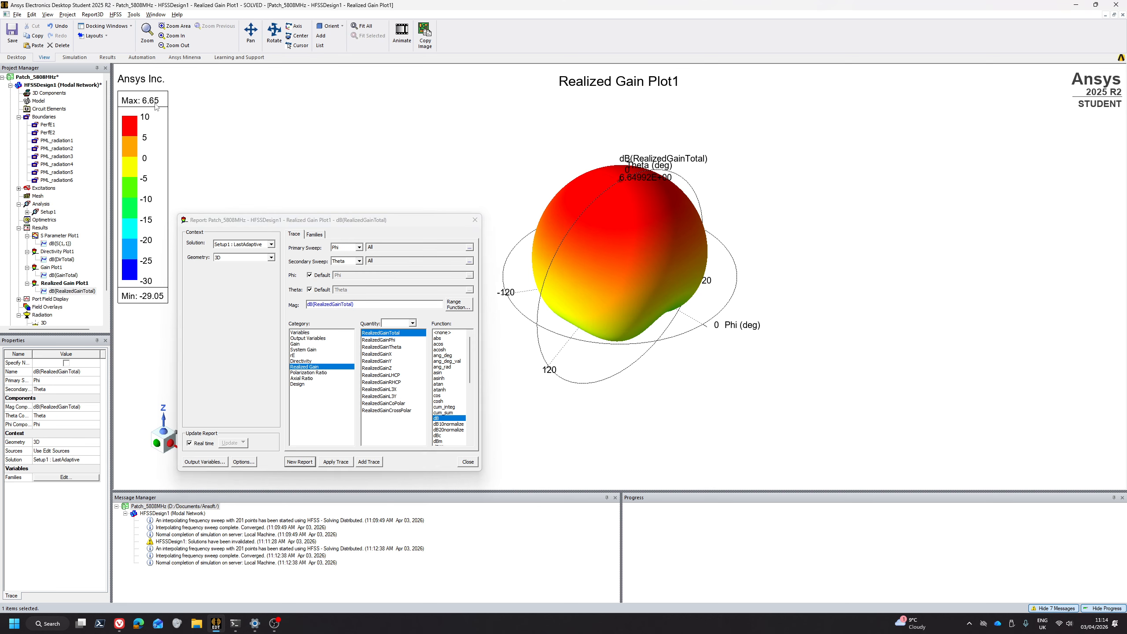
left_click(467, 463)
Close the realized gain report setup and start a far-field radiation pattern report with its geometry set to Elevation.
left_click(39, 227)
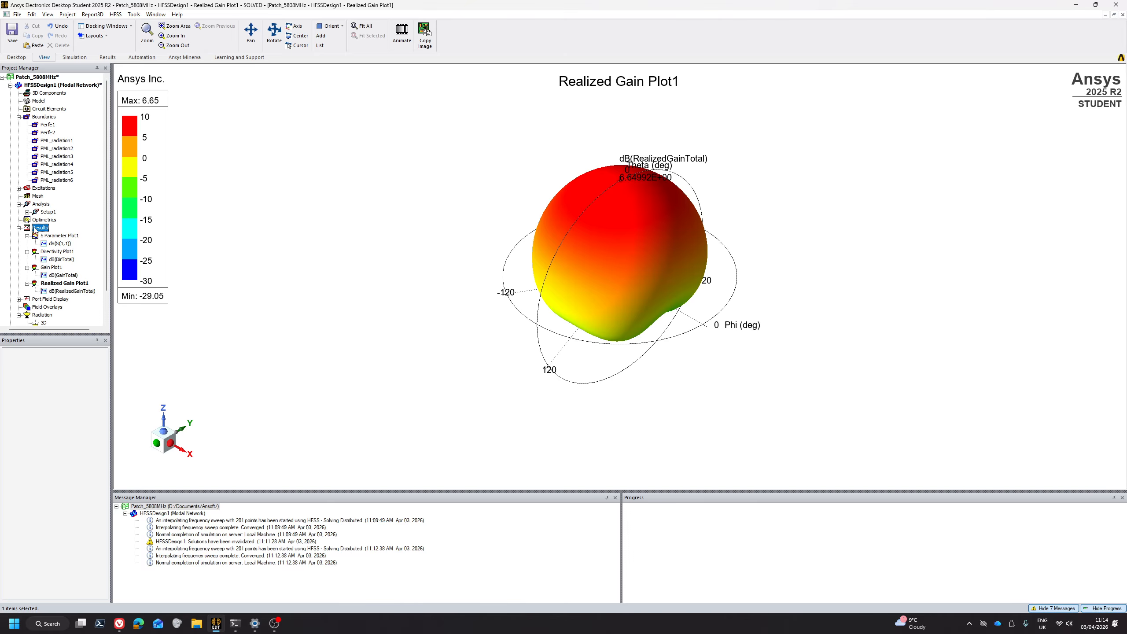
double_click(26, 228)
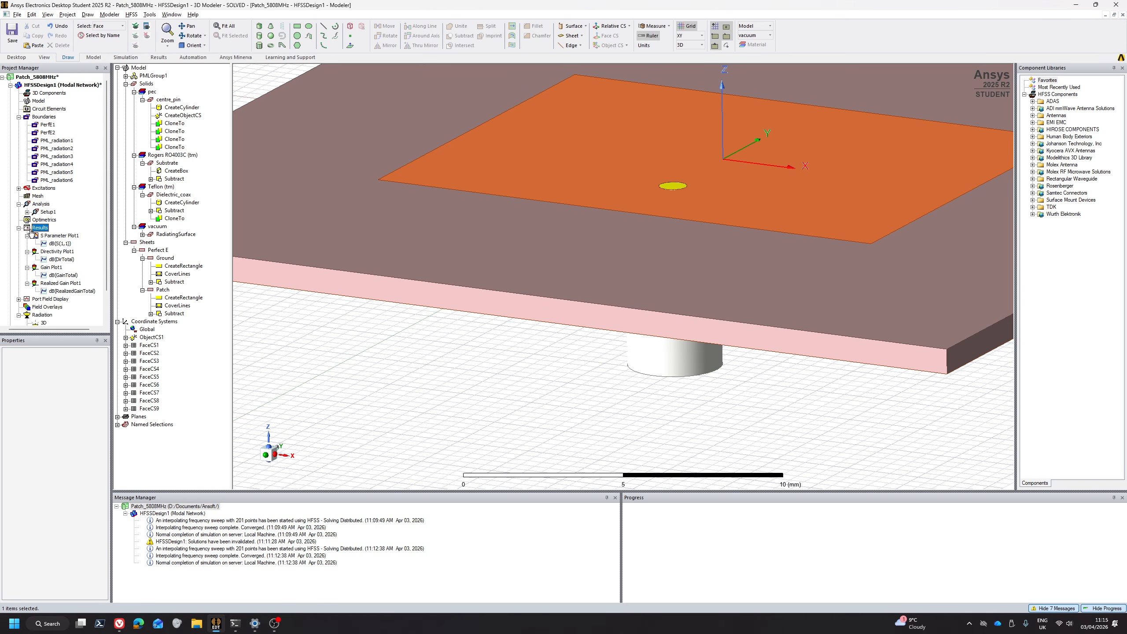
left_click(158, 57)
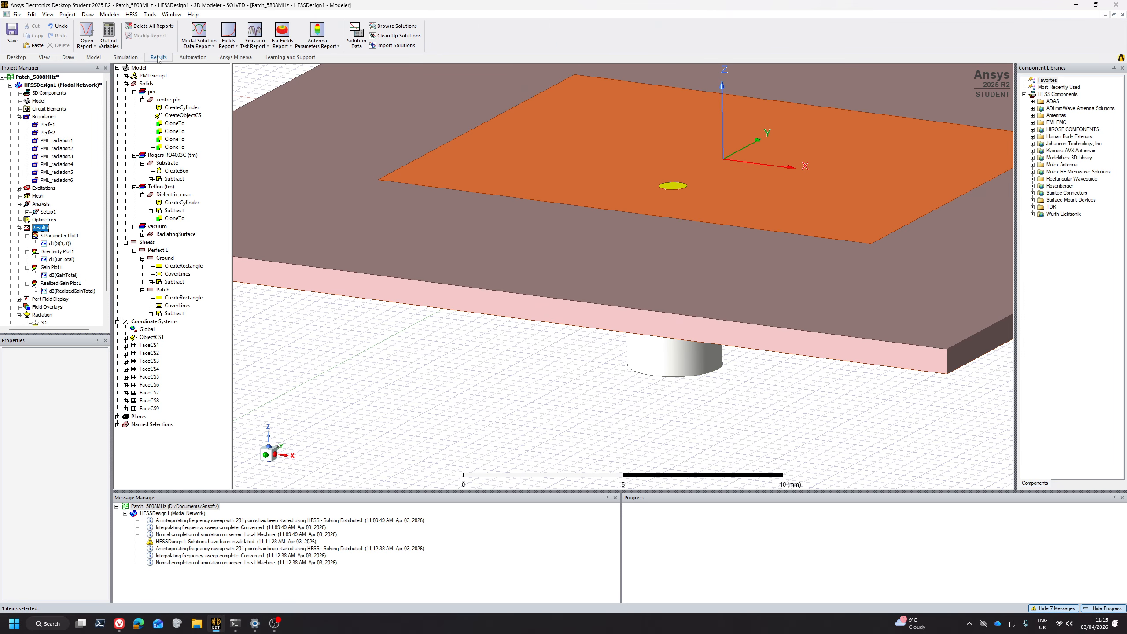
left_click(286, 38)
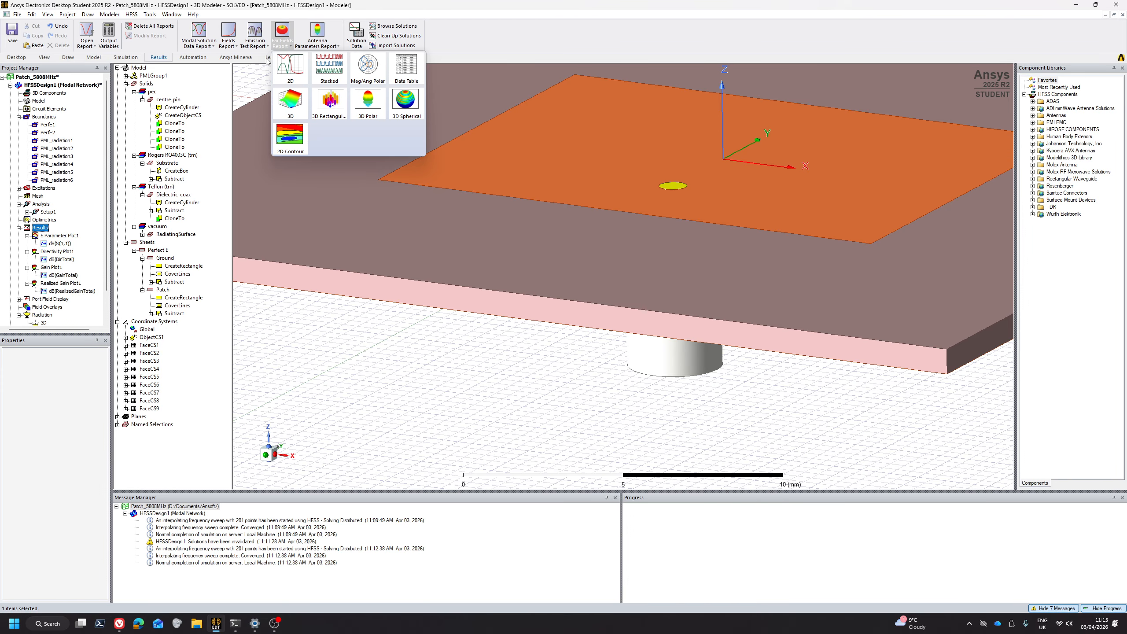
left_click(369, 70)
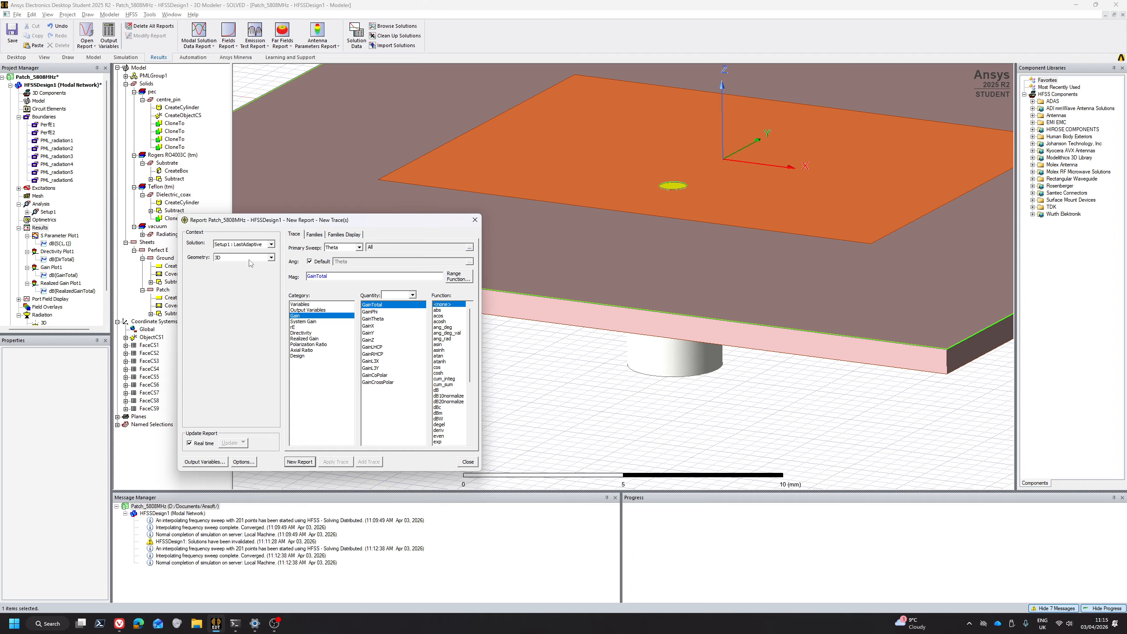
left_click(268, 260)
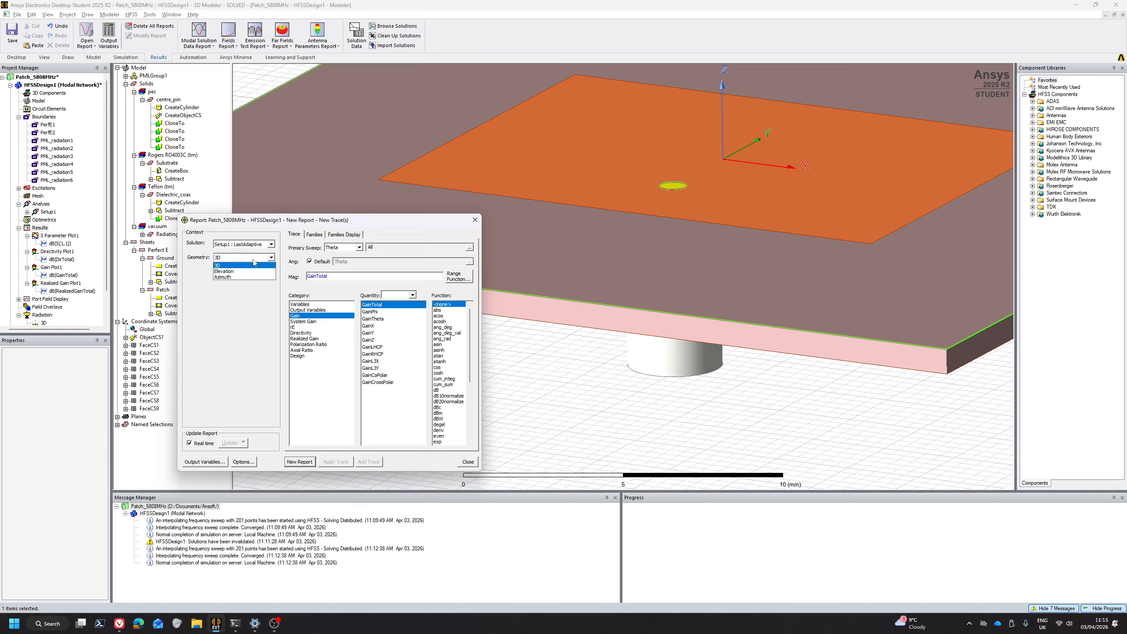
left_click(232, 271)
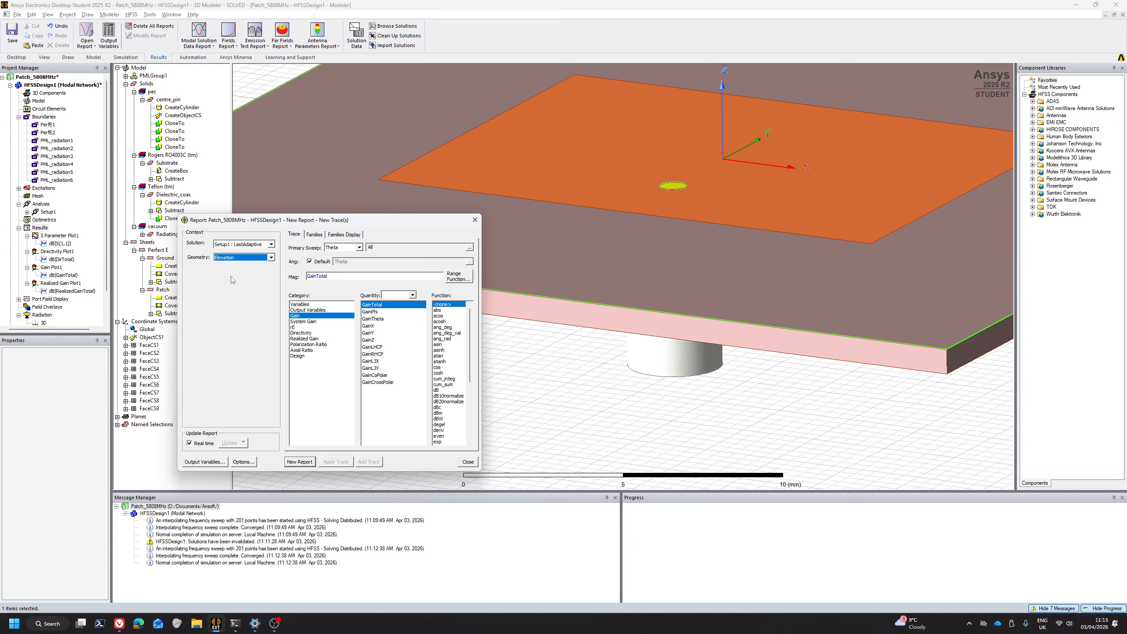
Check the Phi values in the report's families, then create the elevation radiation pattern of dB(GainTotal) against Theta.
left_click(360, 249)
left_click(360, 248)
left_click(319, 236)
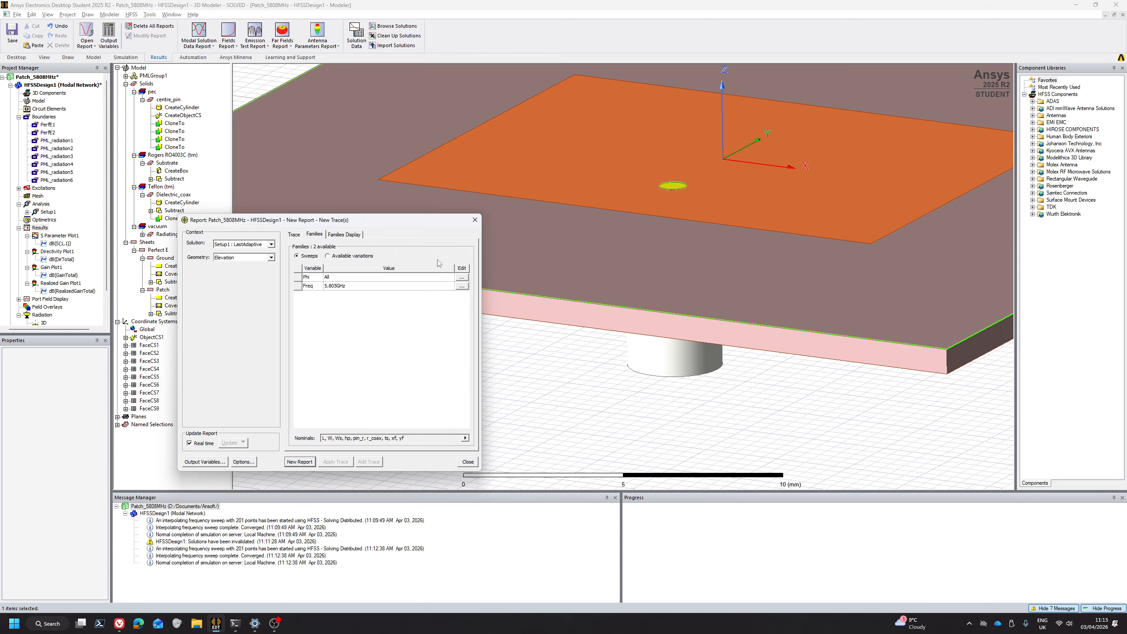
left_click(462, 280)
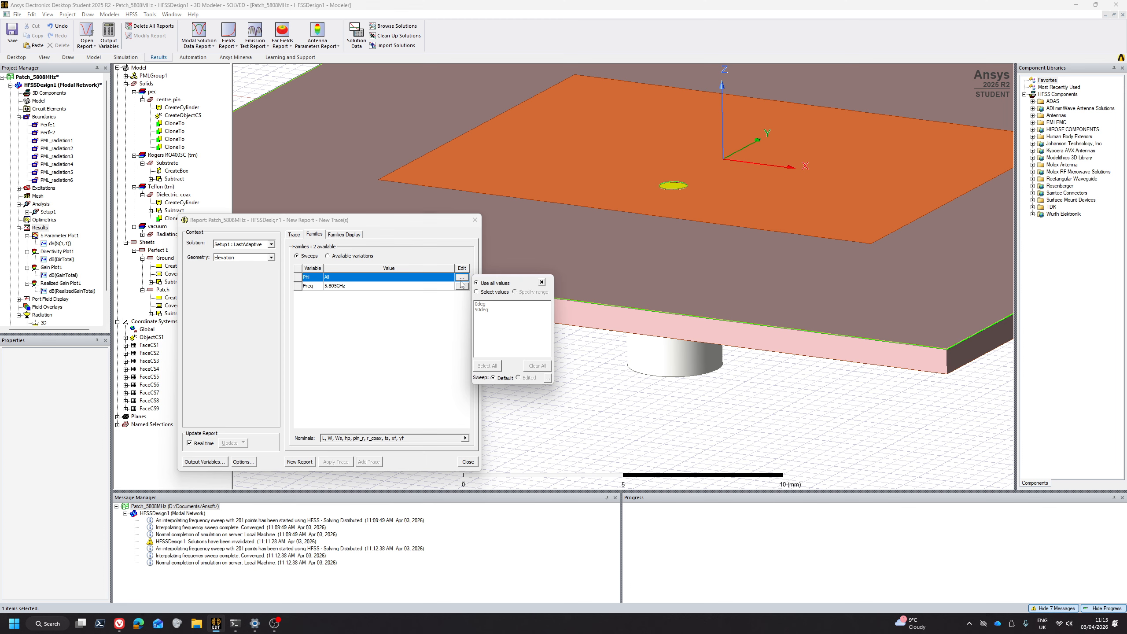
left_click(368, 344)
scroll(639, 215, "down", 2)
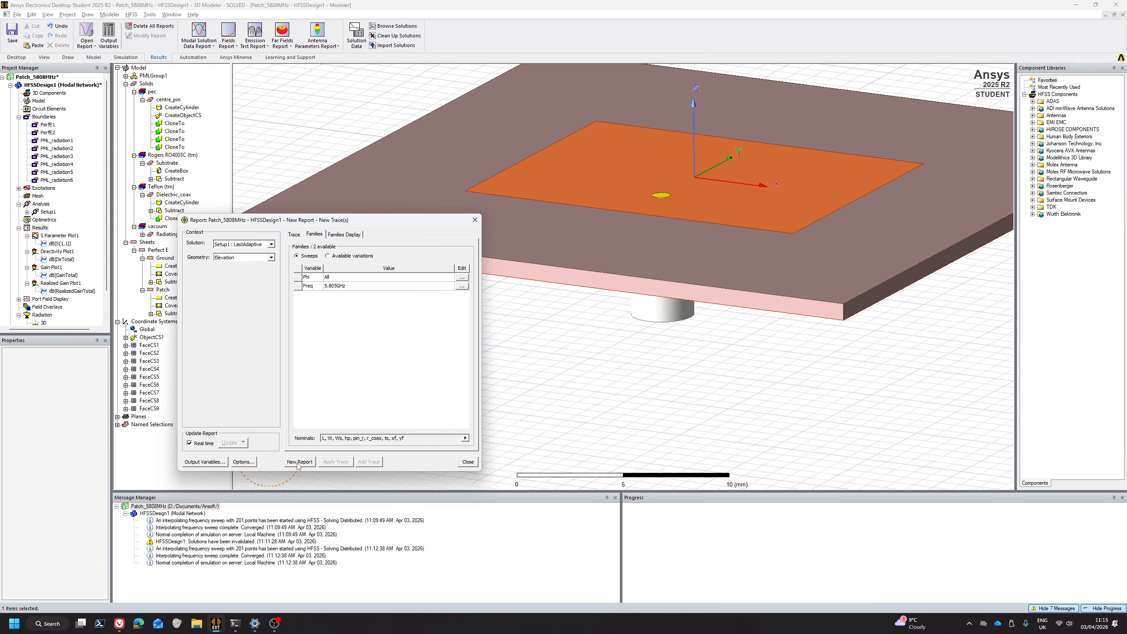
left_click(294, 235)
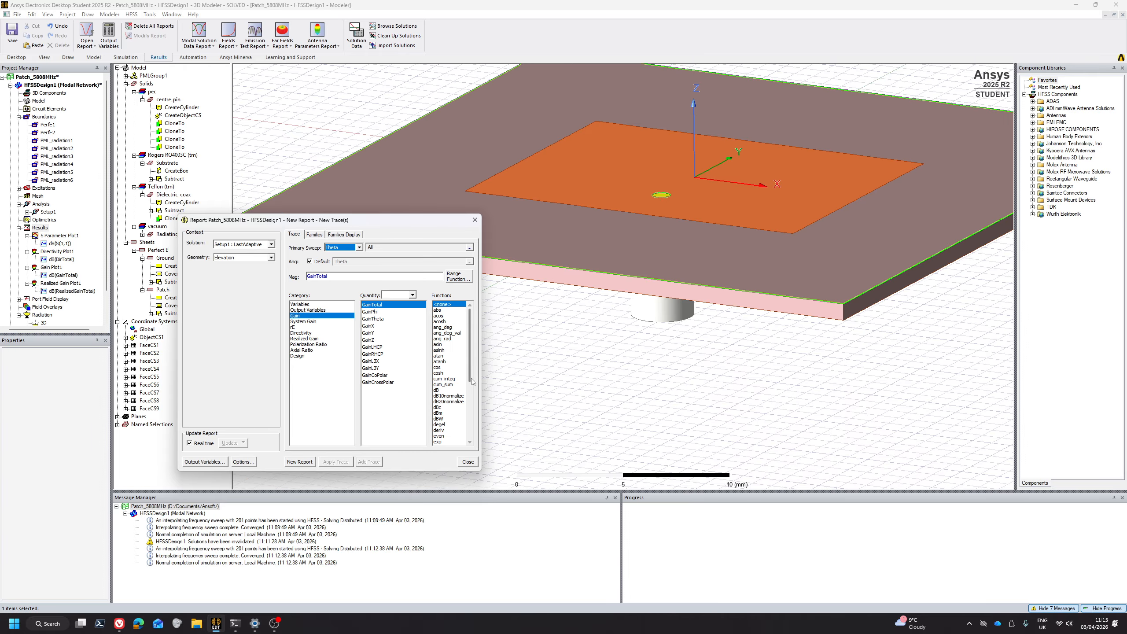
left_click(438, 390)
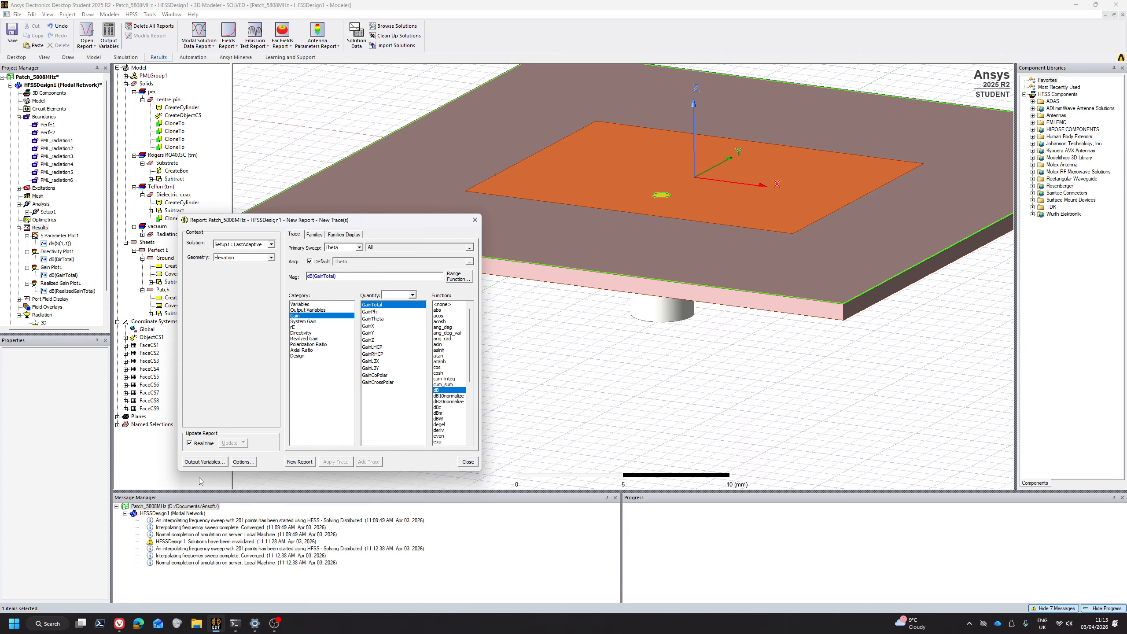
left_click(294, 464)
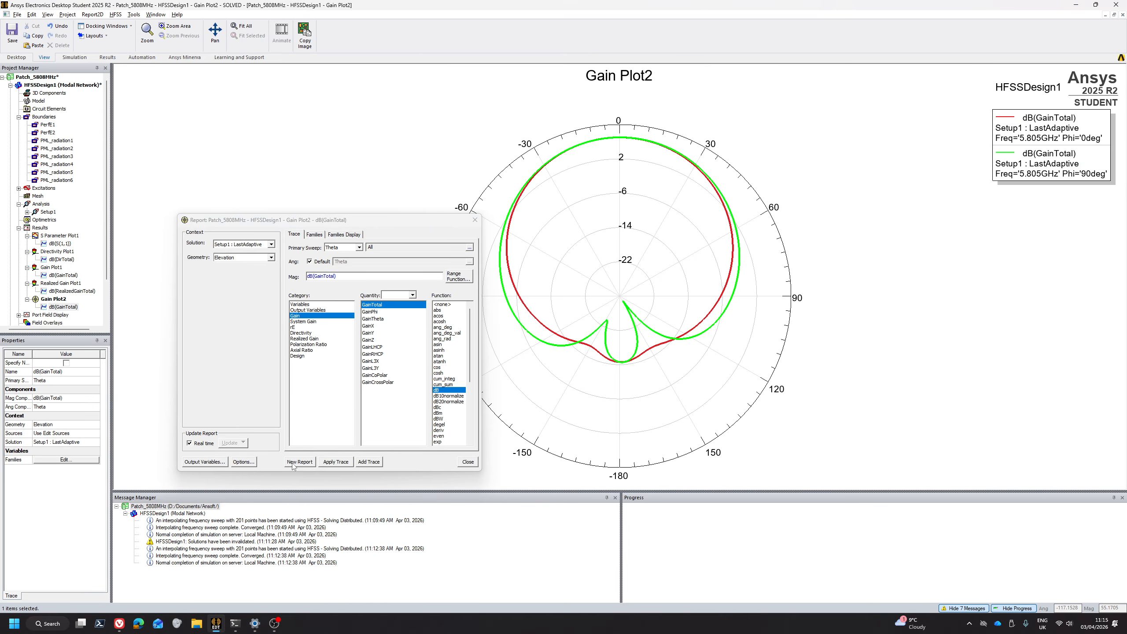
left_click(474, 220)
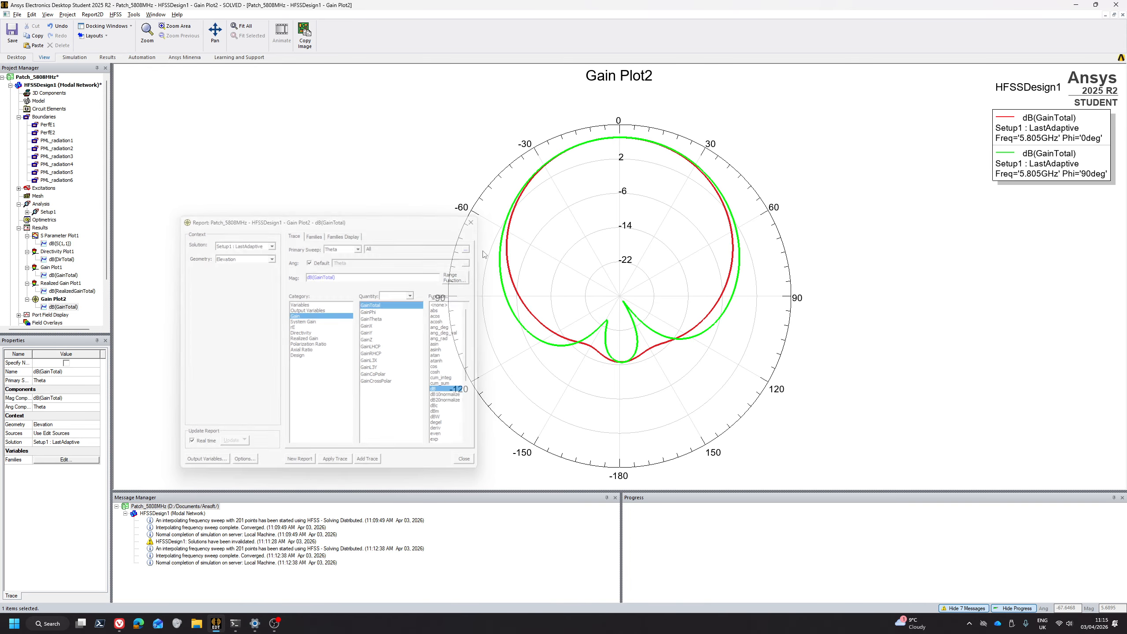
Examine the 3D directivity plot from several angles and compare it with the elevation gain pattern.
double_click(35, 252)
left_click_drag(660, 281, 718, 301)
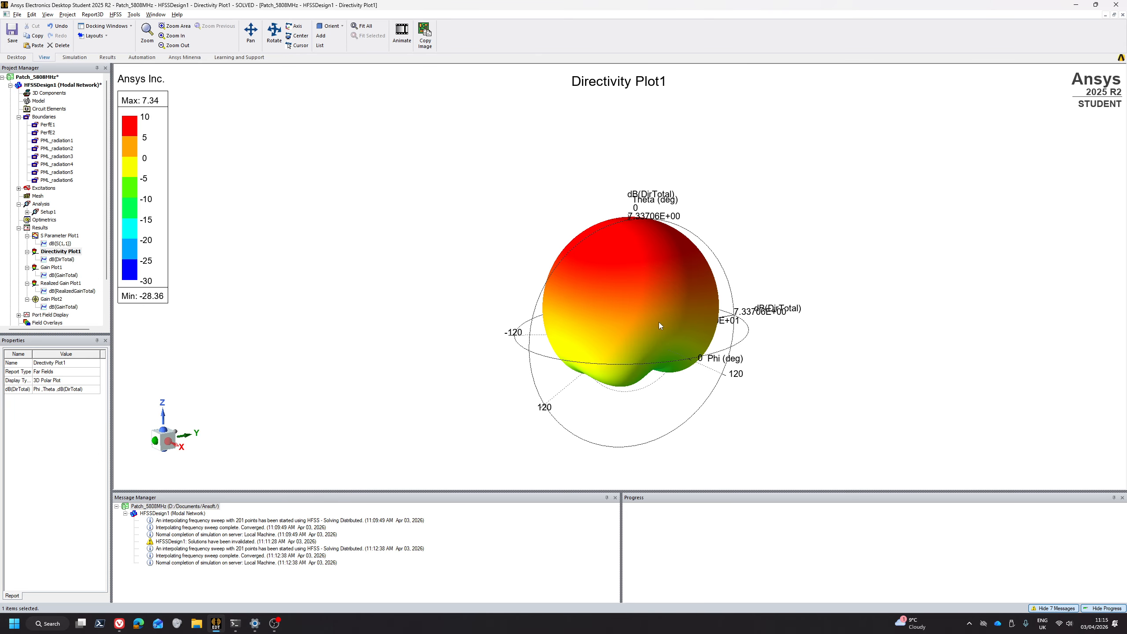
left_click_drag(689, 367, 685, 385)
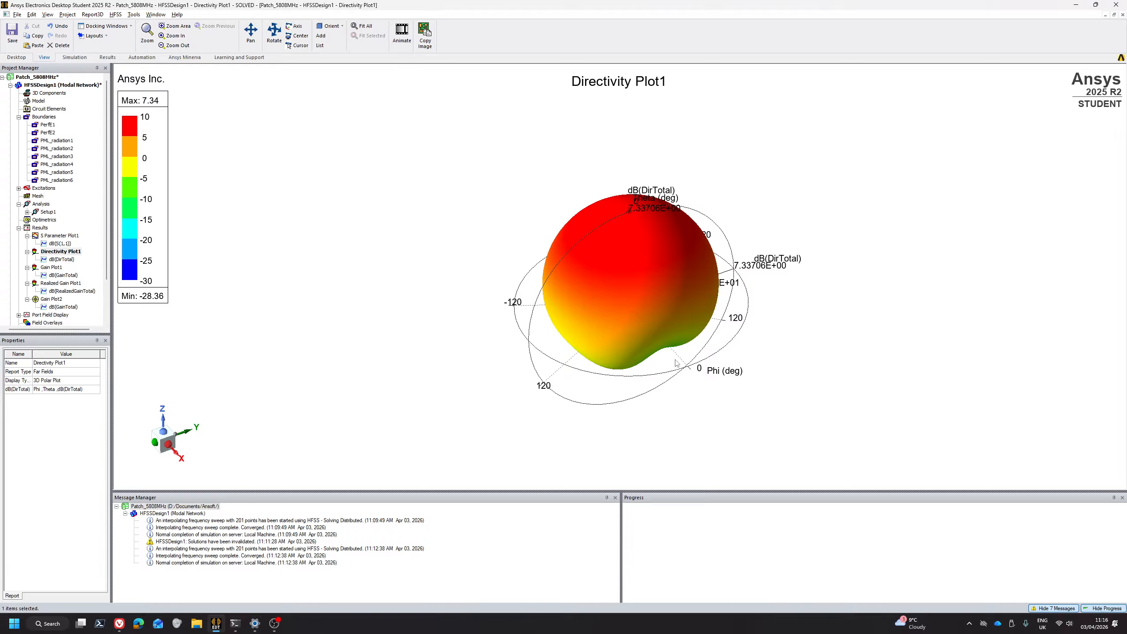
middle_click_drag(675, 361, 635, 402)
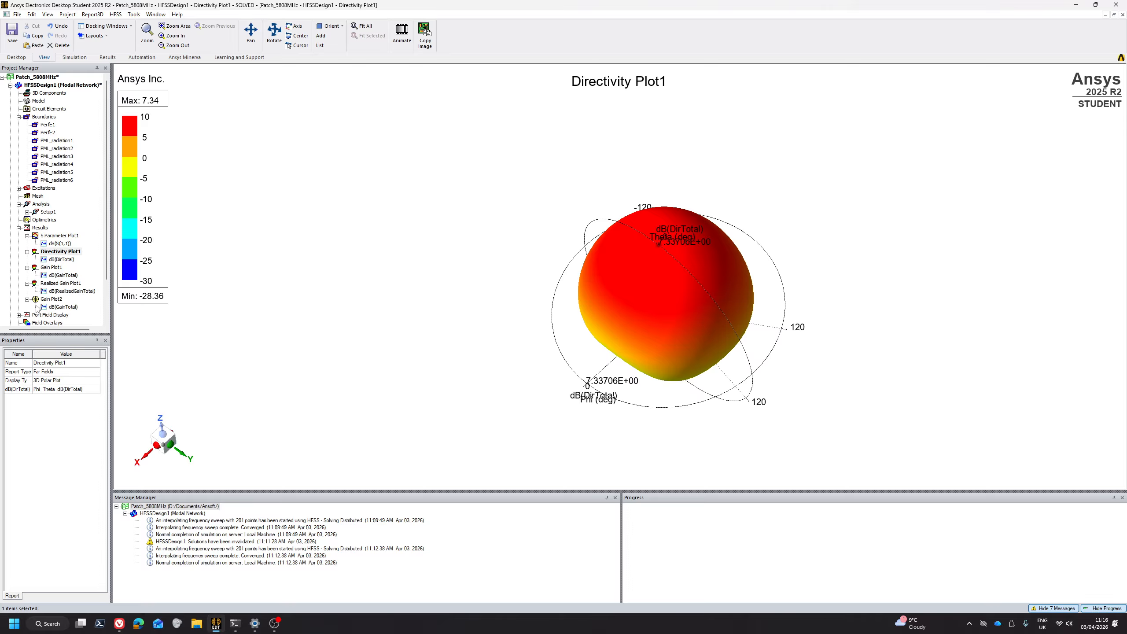
double_click(35, 300)
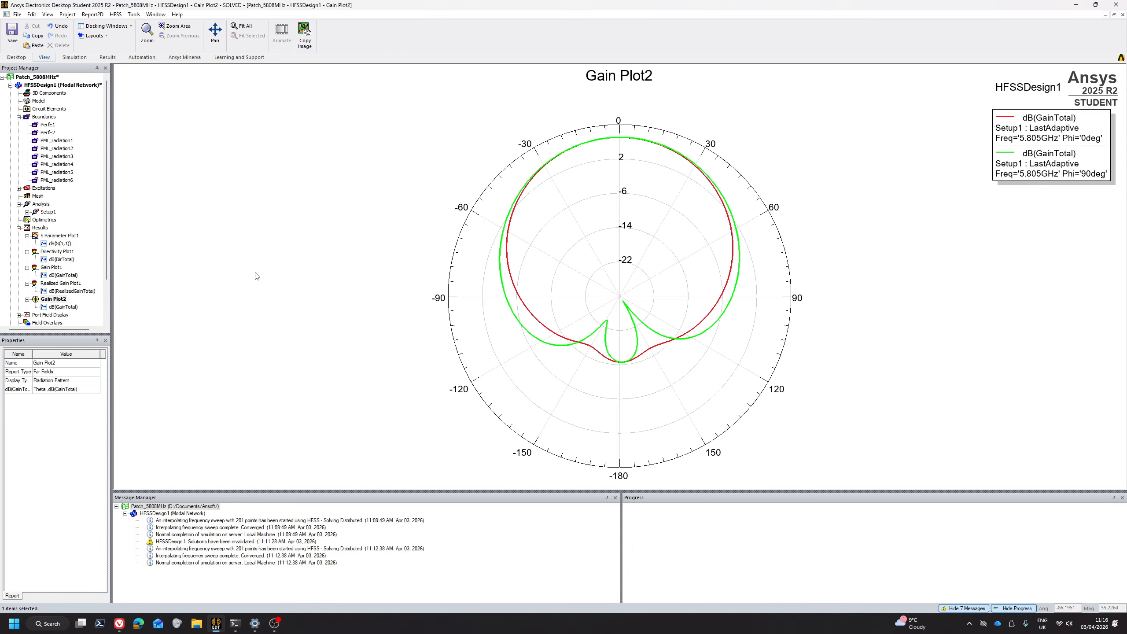
Overlay the 3D radiation field of Gain Plot1 on the antenna model.
scroll(66, 273, "down", 2)
left_click(28, 276)
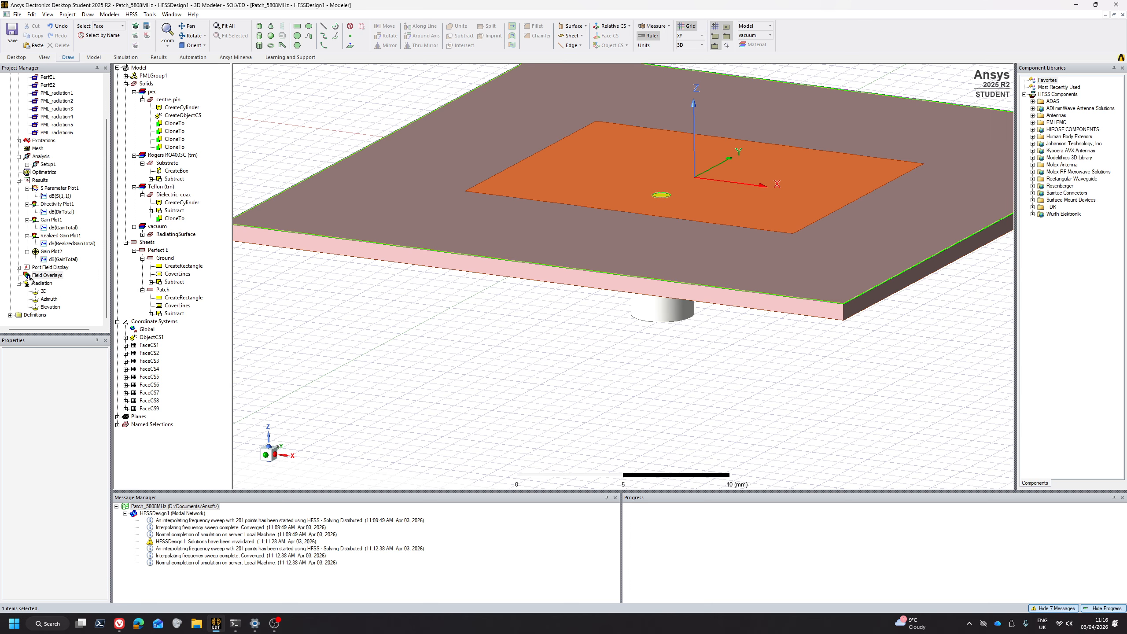
scroll(315, 248, "down", 1)
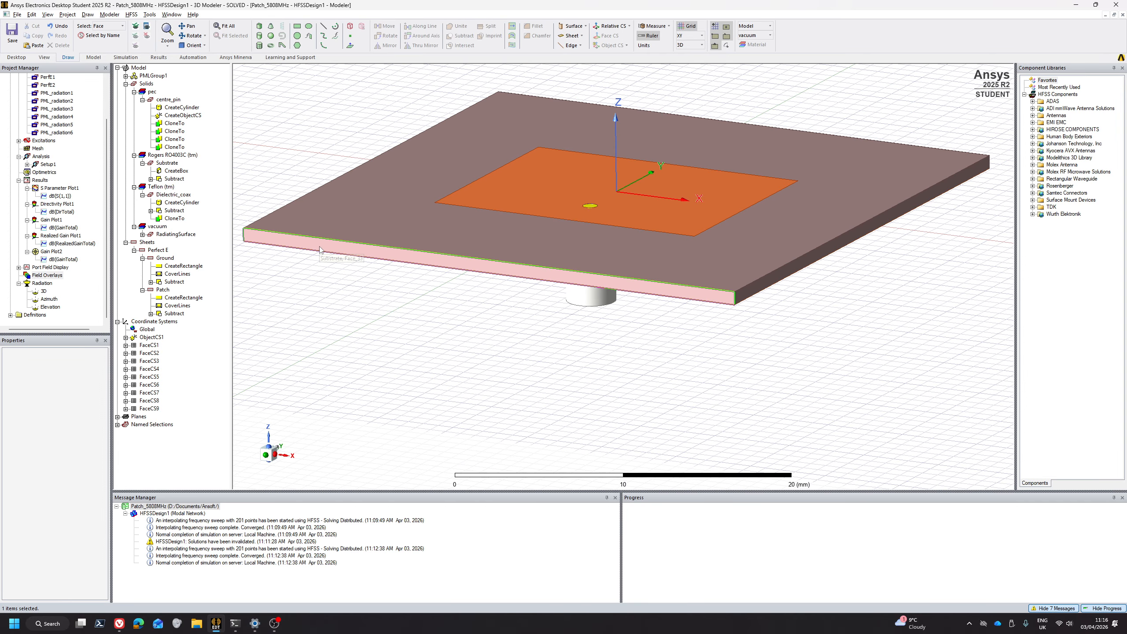
right_click(34, 276)
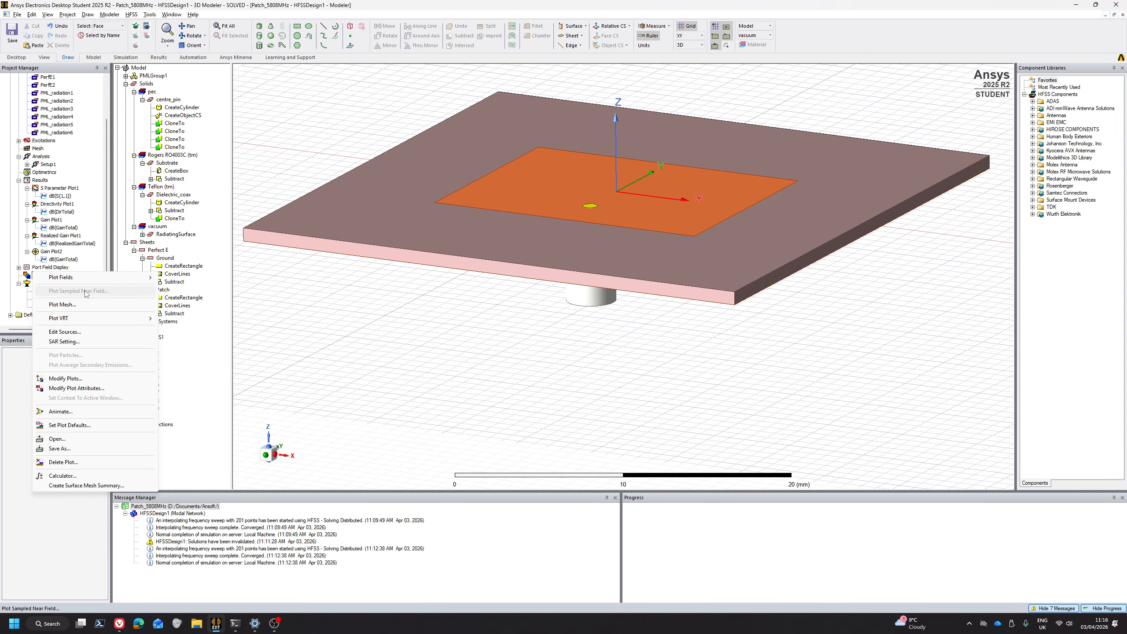
mouse_move(133, 277)
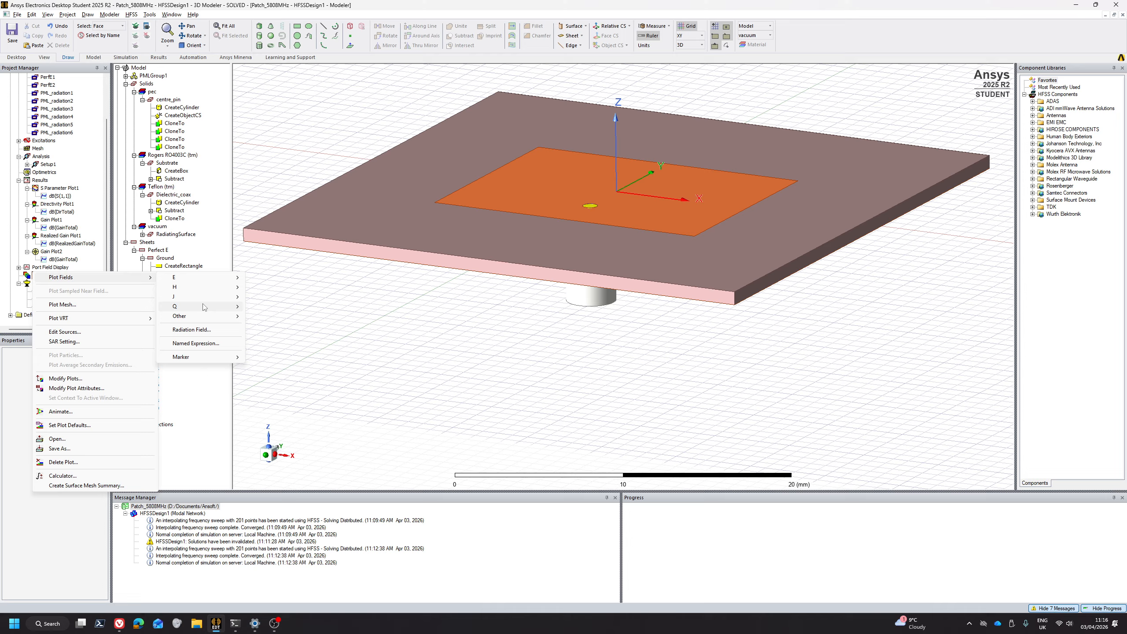
left_click(205, 330)
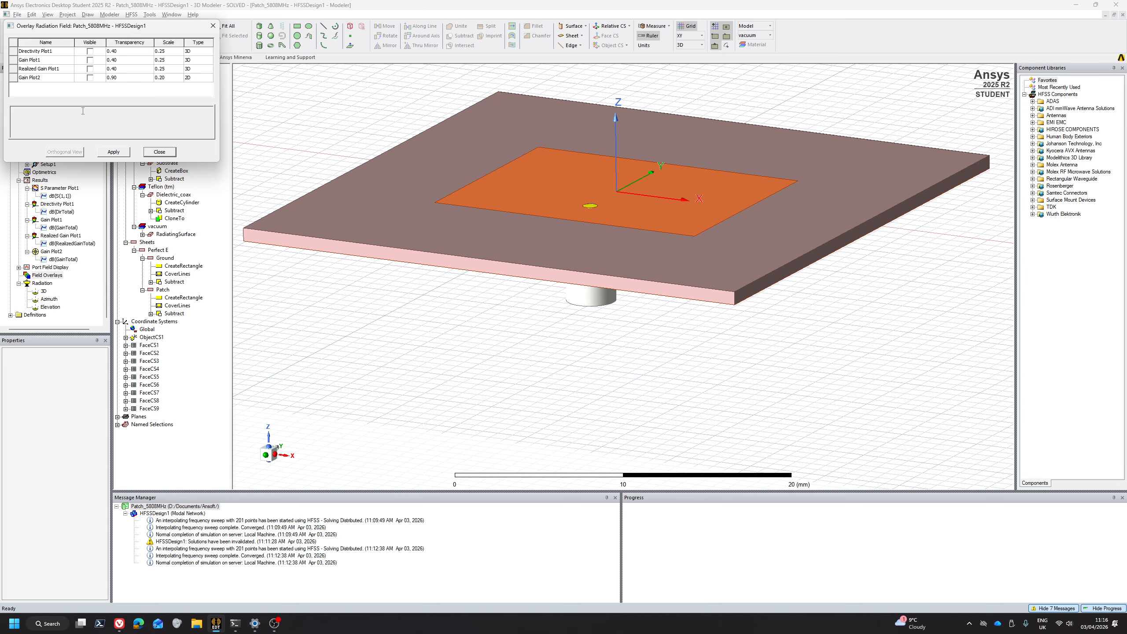
left_click(90, 60)
left_click(113, 152)
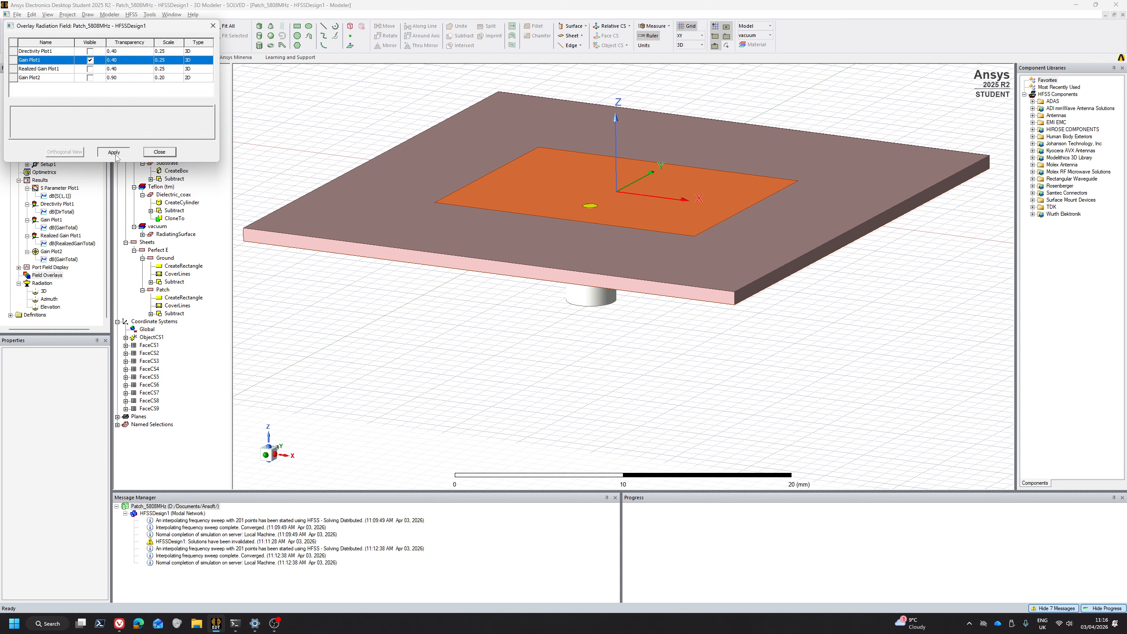
scroll(744, 257, "down", 5)
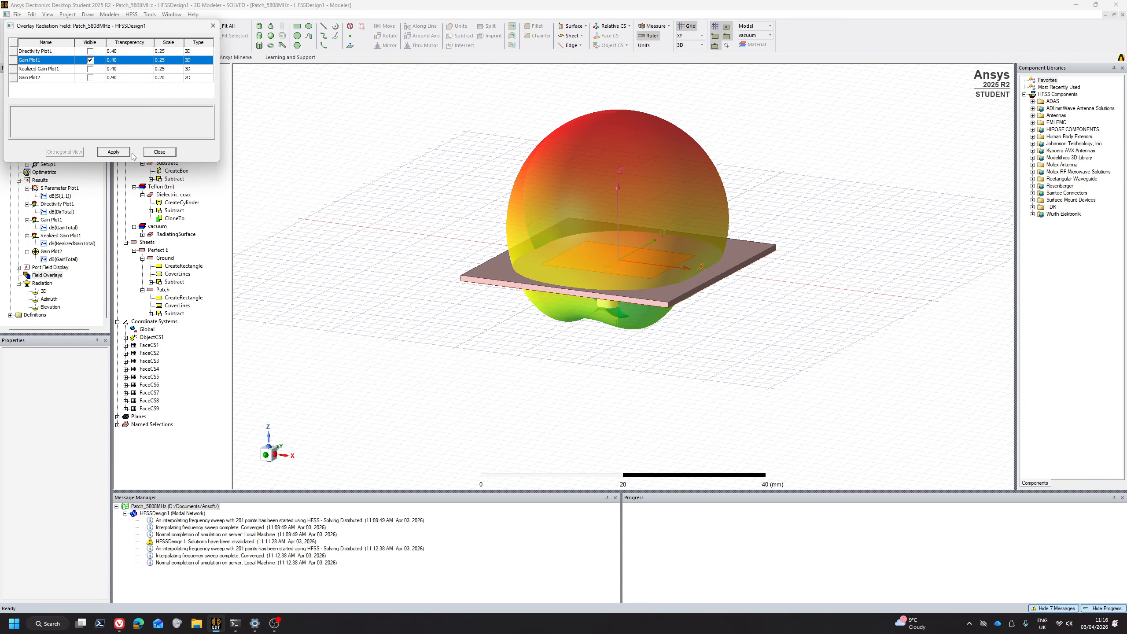
Hide the Gain Plot1 overlay on the model and close the radiation field overlay settings.
left_click(90, 60)
left_click(114, 152)
left_click(153, 152)
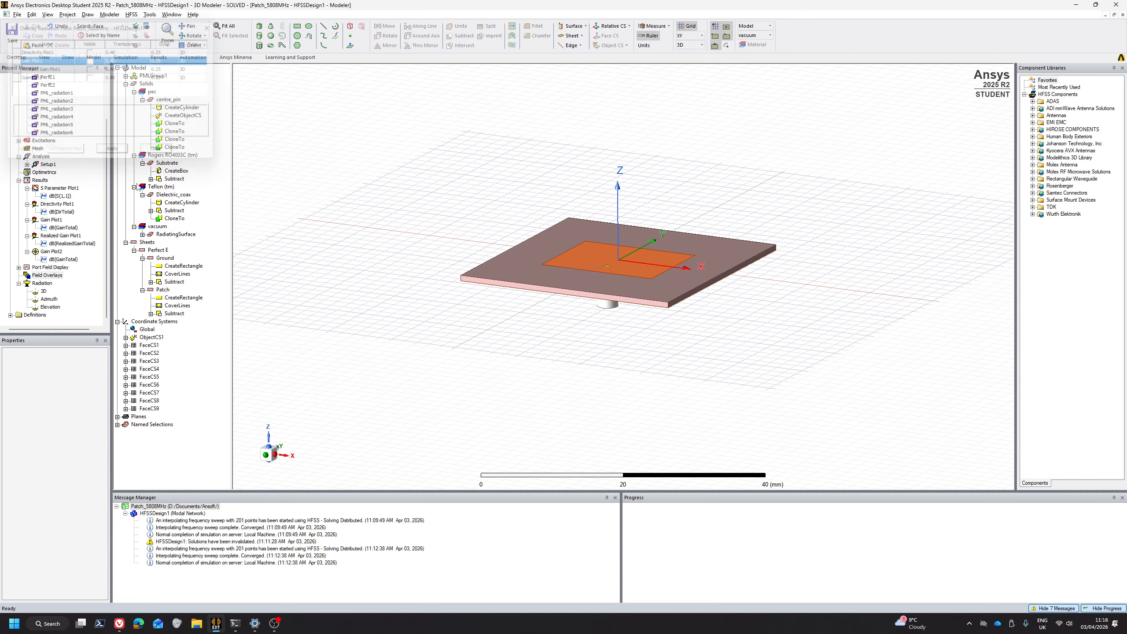
right_click(40, 278)
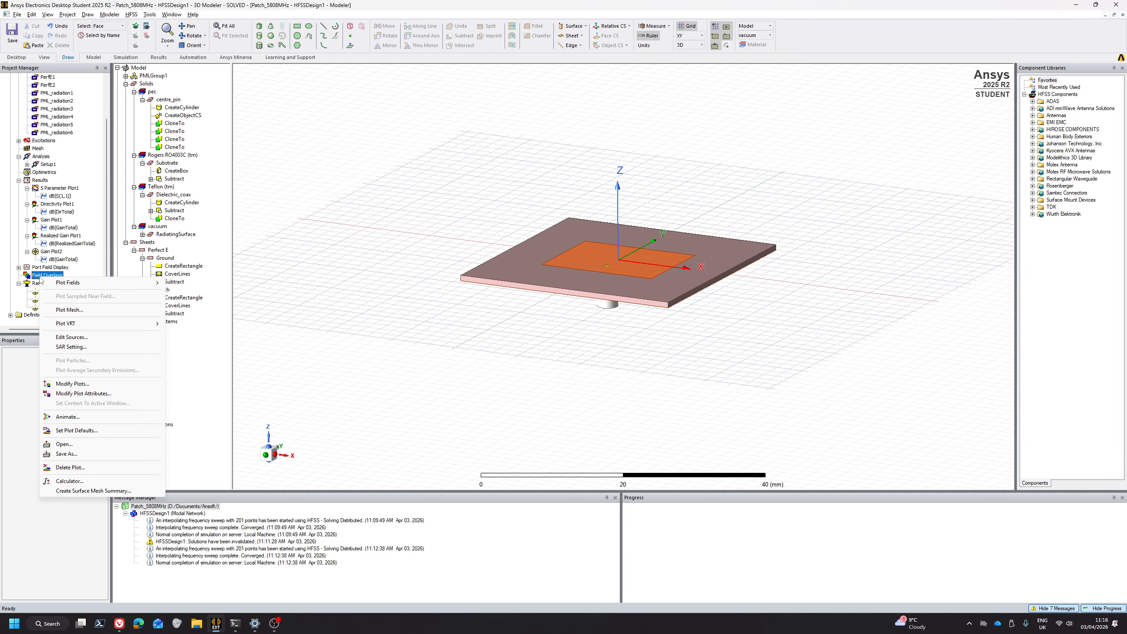
mouse_move(89, 284)
mouse_move(196, 304)
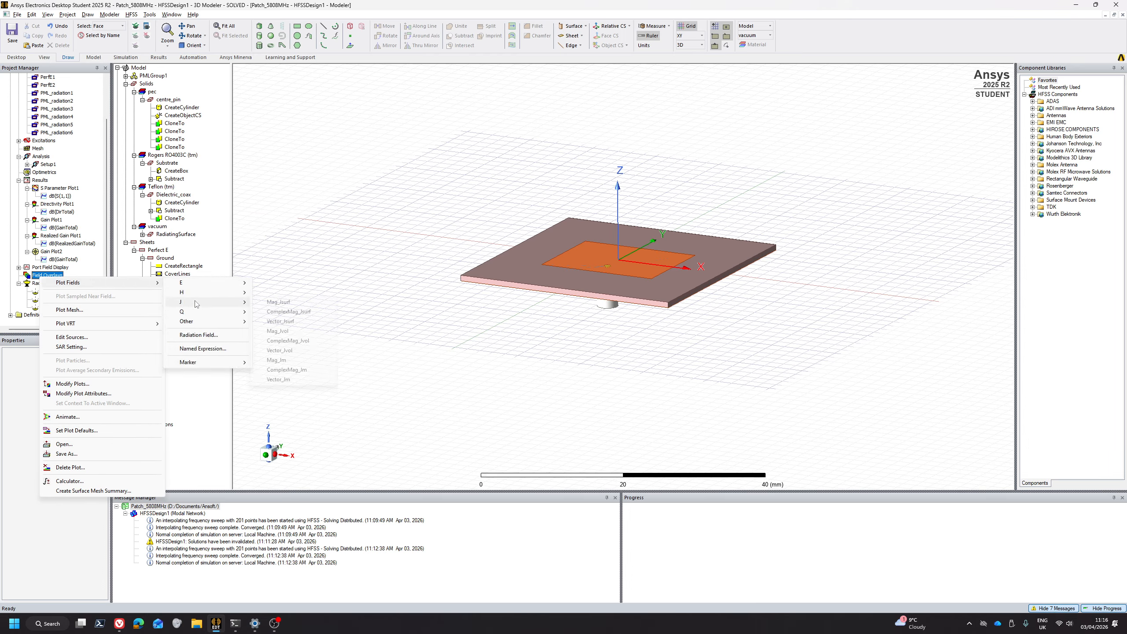
left_click(612, 332)
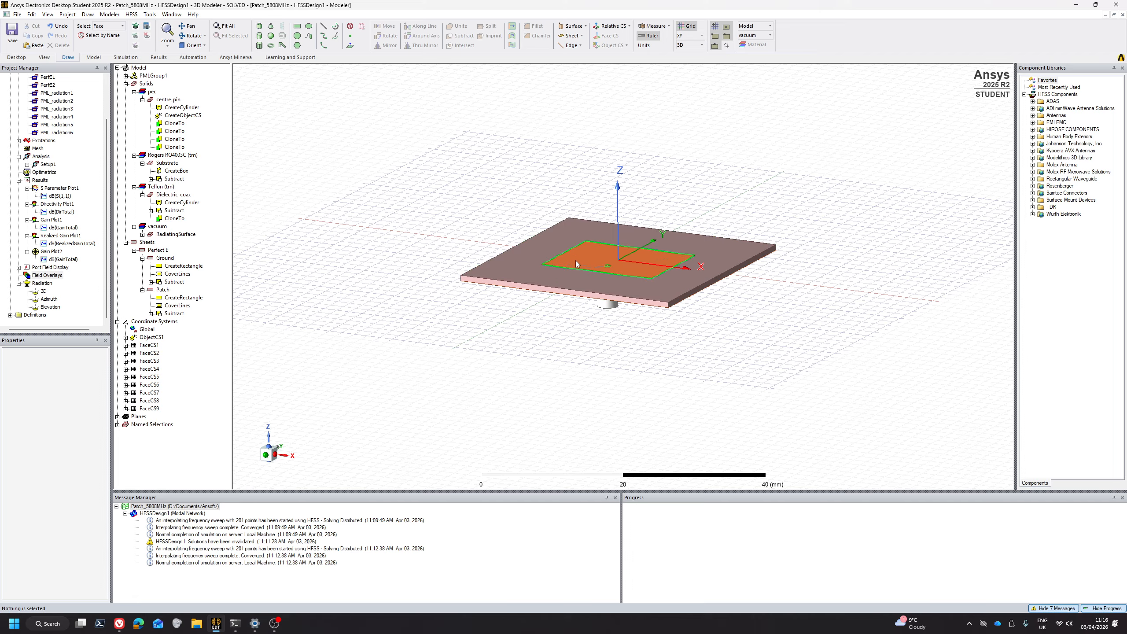
Plot the surface current magnitude Mag_Jsurf on the patch face for Setup1 : LastAdaptive at 5.805 GHz and expand the field overlays.
left_click(576, 262)
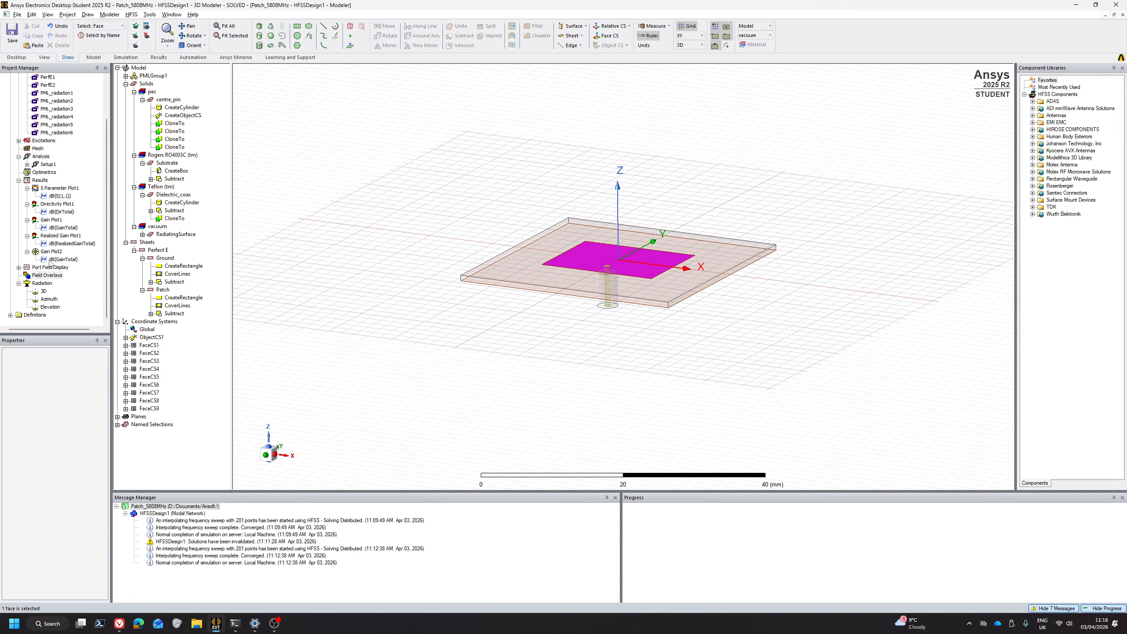
right_click(46, 279)
mouse_move(89, 283)
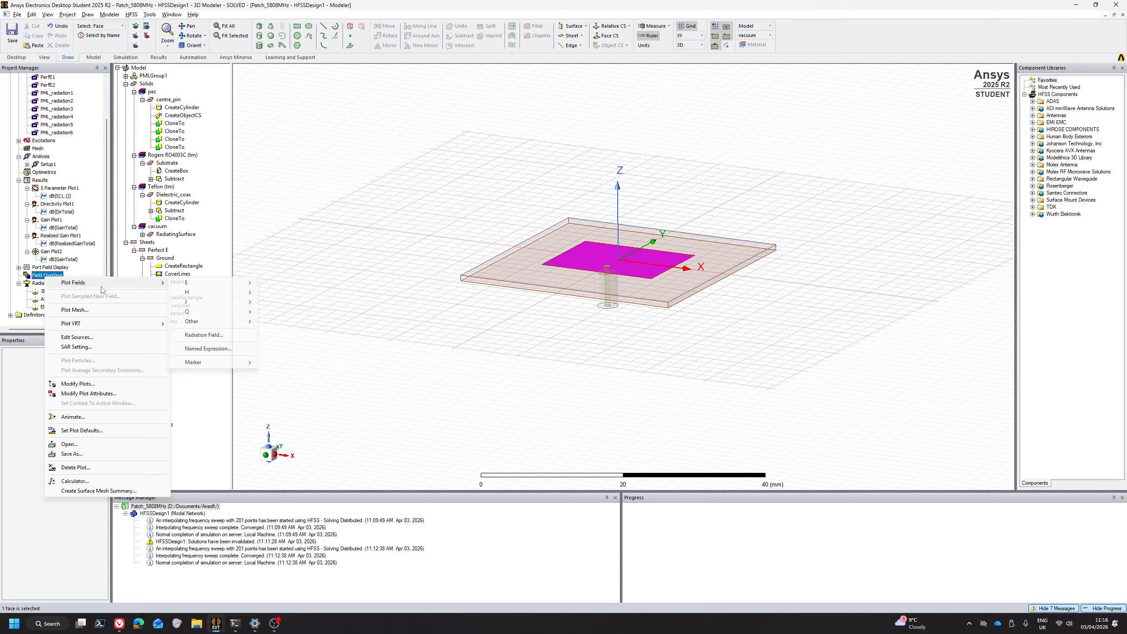
mouse_move(217, 303)
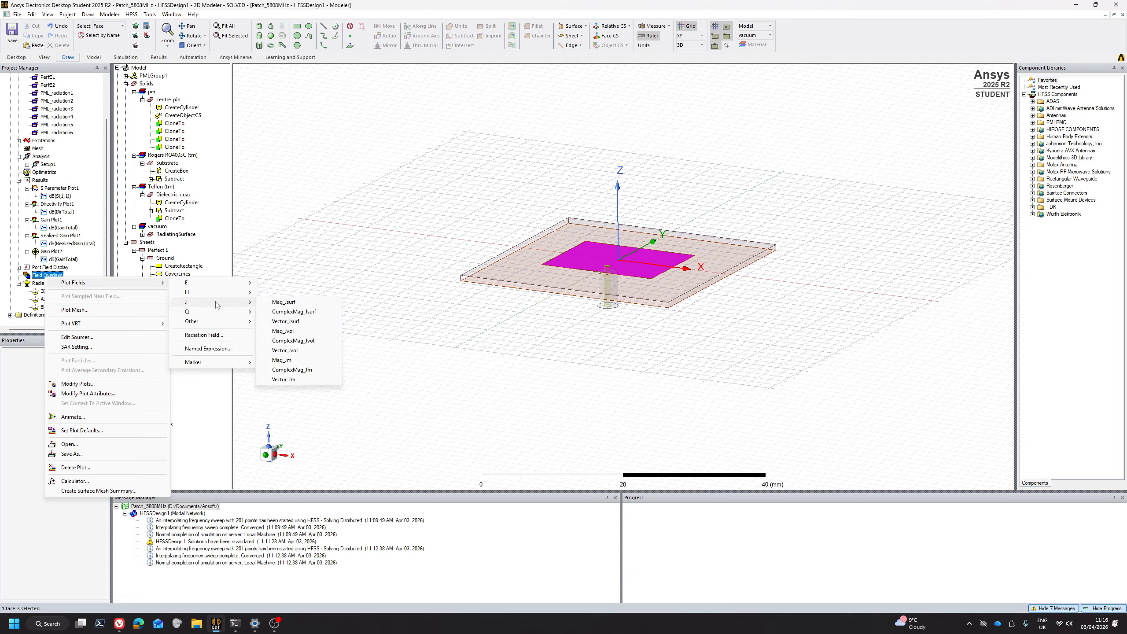
left_click(289, 304)
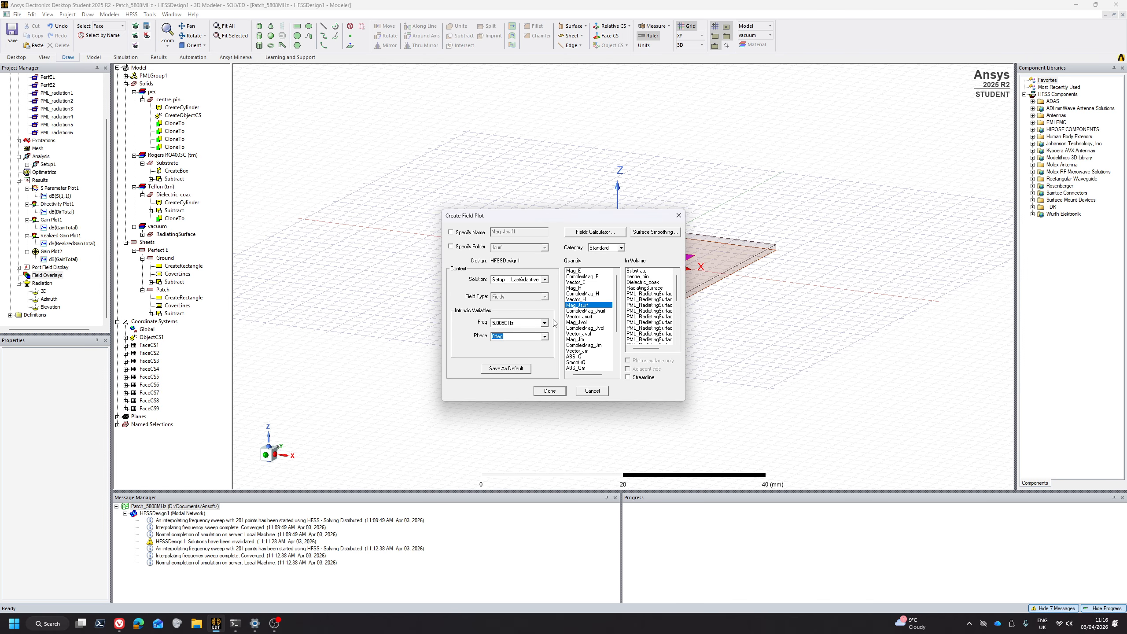
left_click(550, 390)
scroll(554, 262, "up", 3)
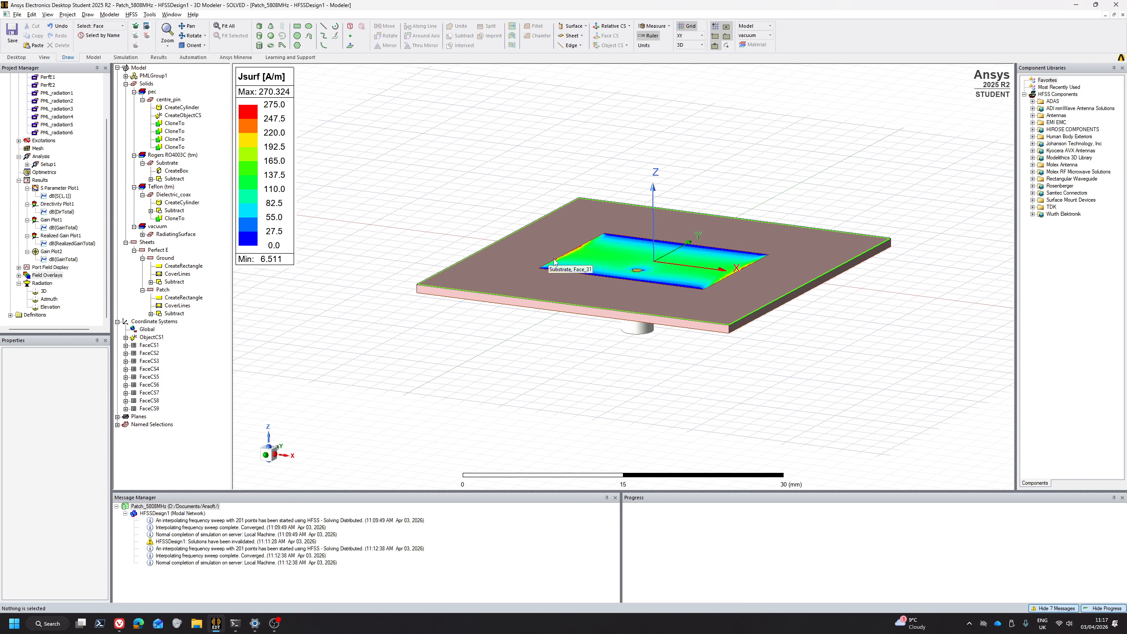
left_click(19, 276)
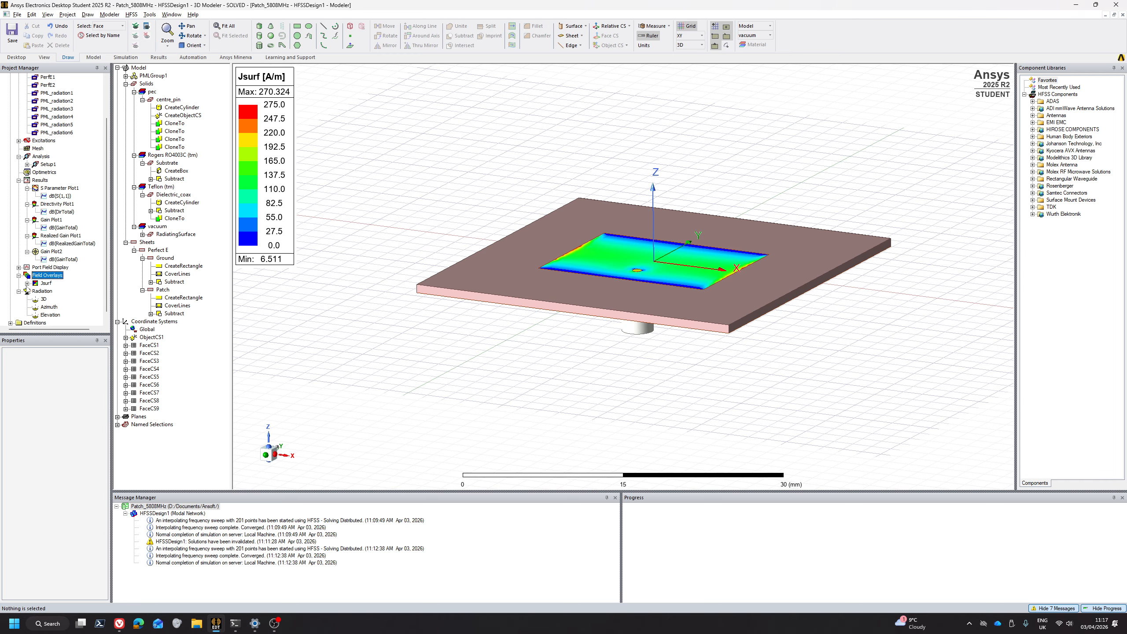
Animate the Mag_Jsurf1 surface current plot over Phase from 0deg to 170deg in 17 steps, and close the animation after viewing it.
left_click(27, 283)
left_click(46, 292)
right_click(44, 292)
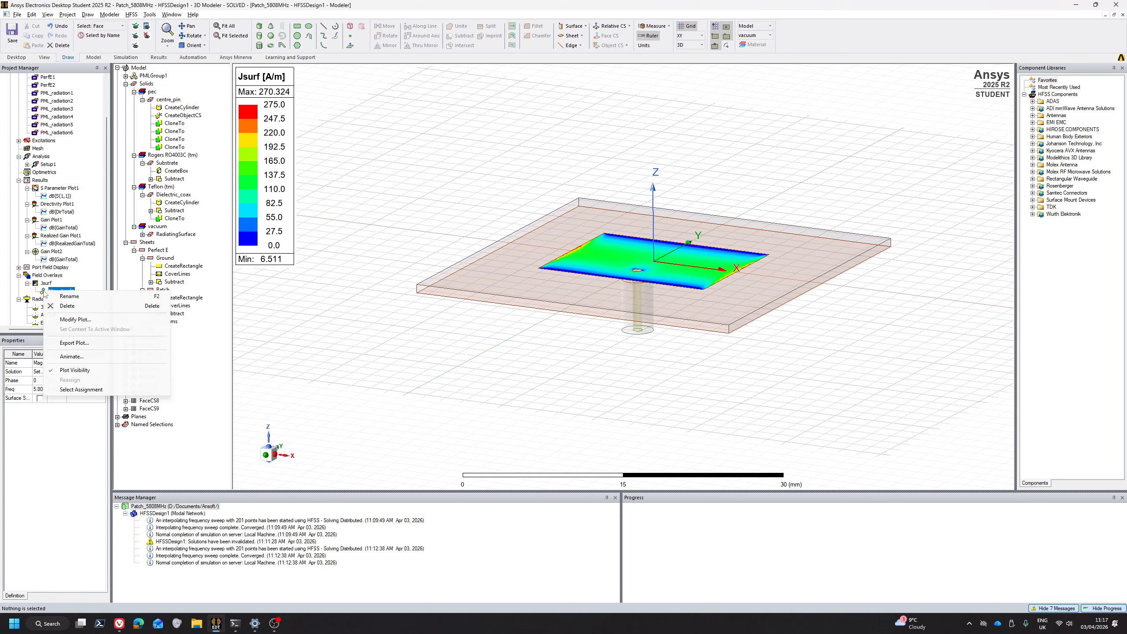
left_click(71, 357)
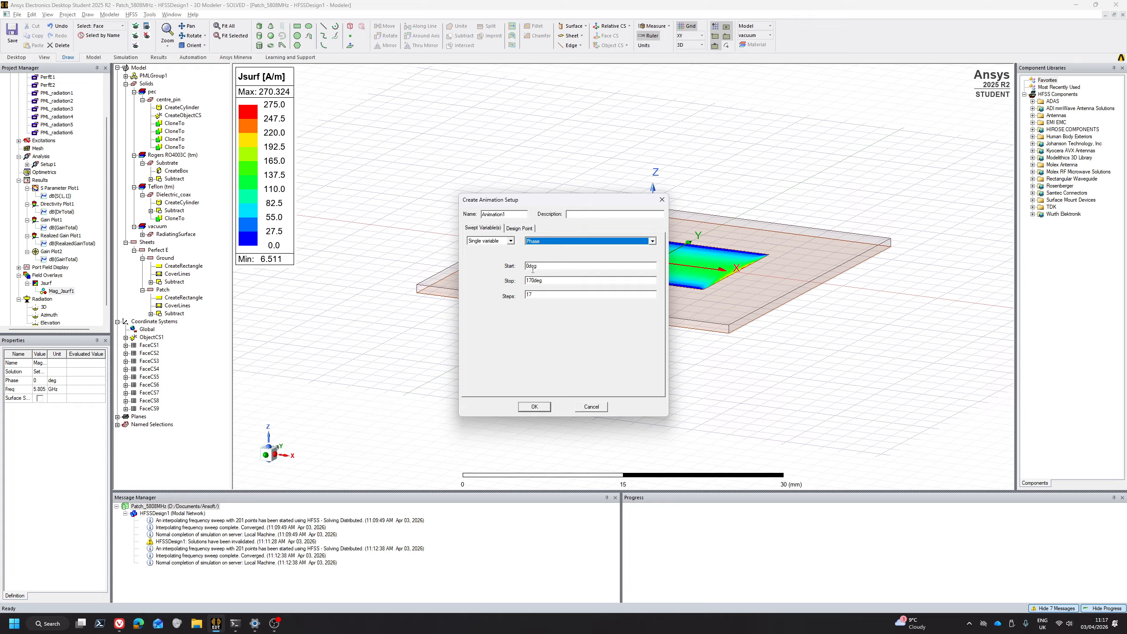
left_click_drag(535, 294, 486, 301)
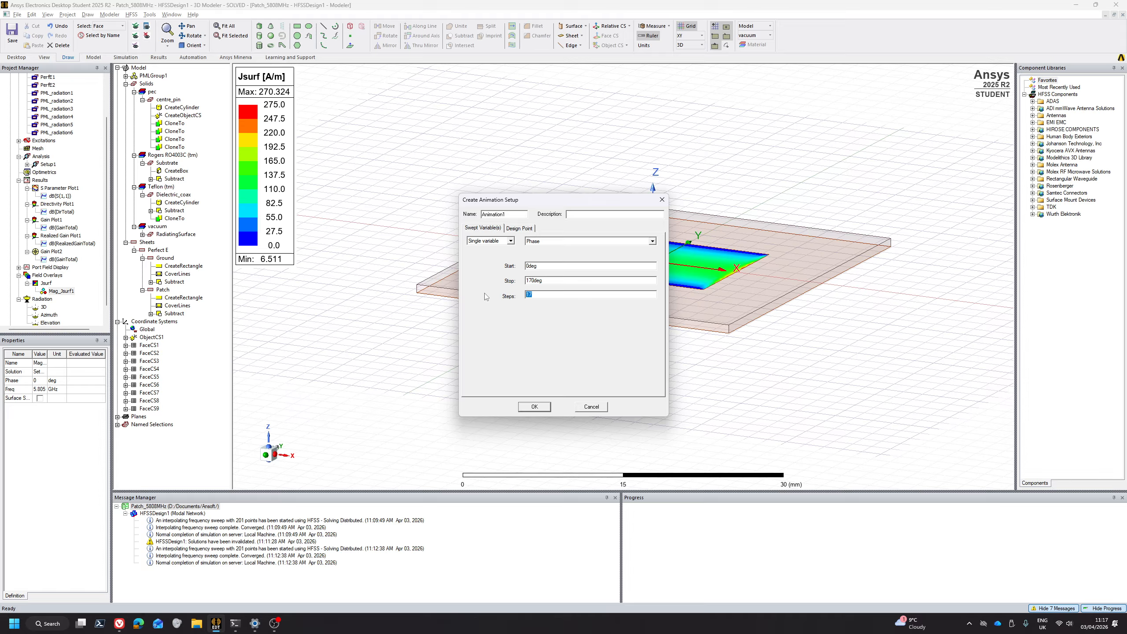
left_click(537, 408)
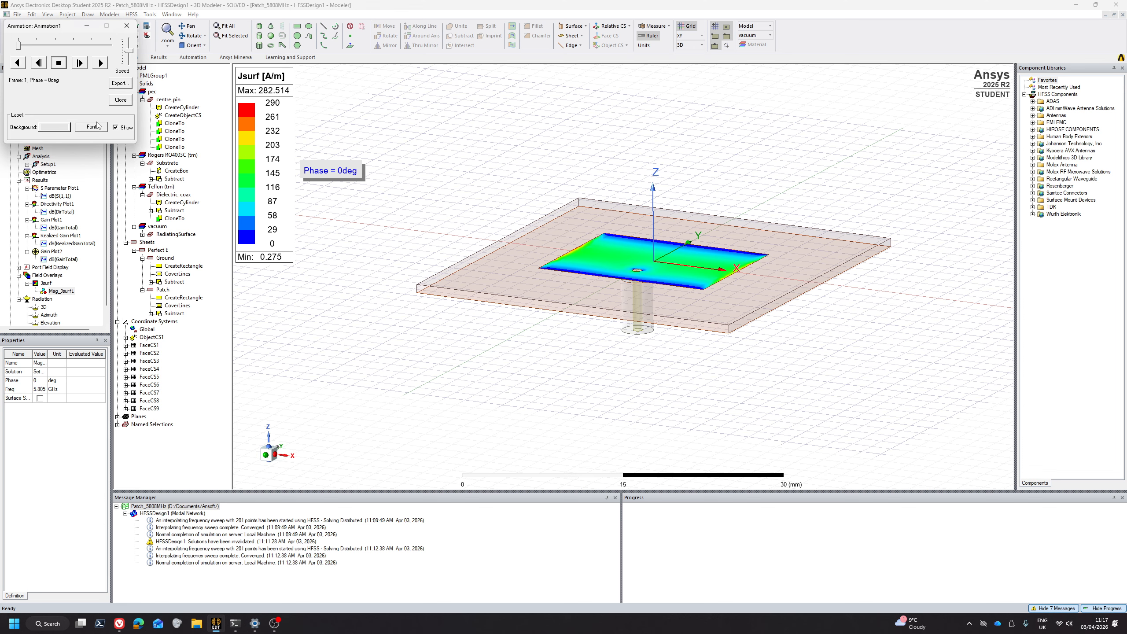
left_click(127, 25)
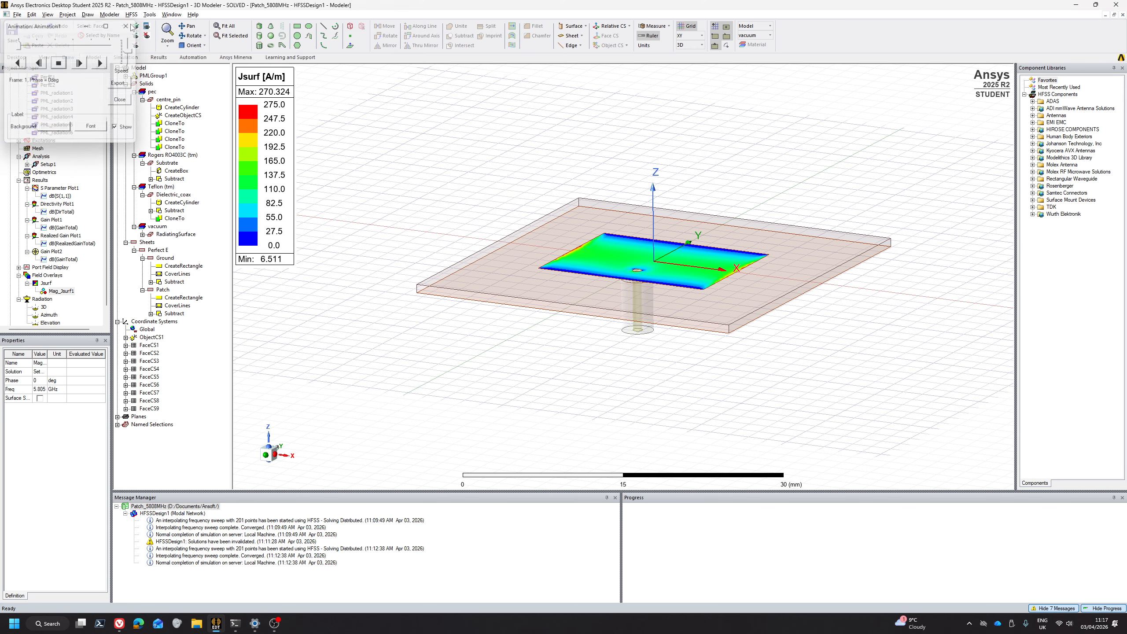
Hide the Mag_Jsurf1 surface current plot on the patch and clear the selection.
left_click(400, 362)
middle_click_drag(517, 161, 520, 176)
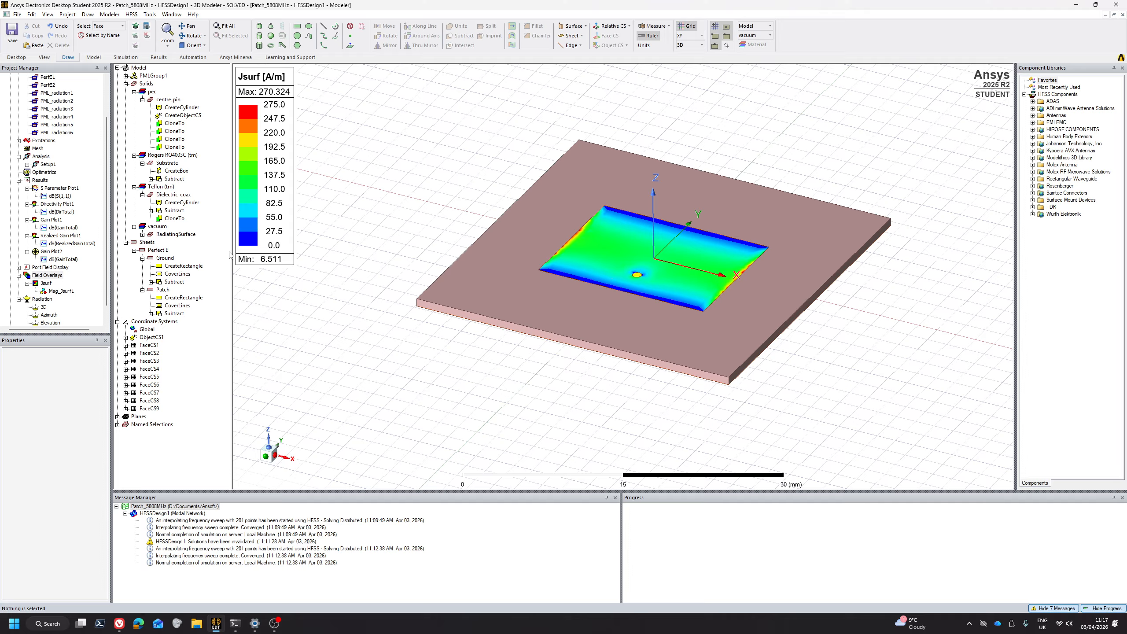
right_click(51, 293)
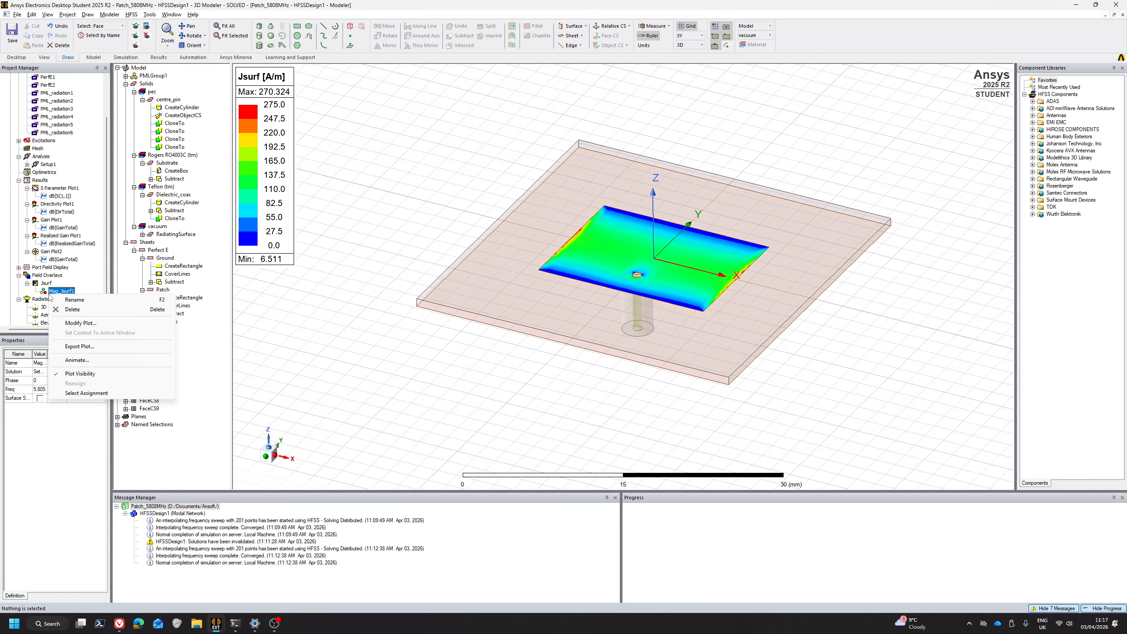
left_click(71, 373)
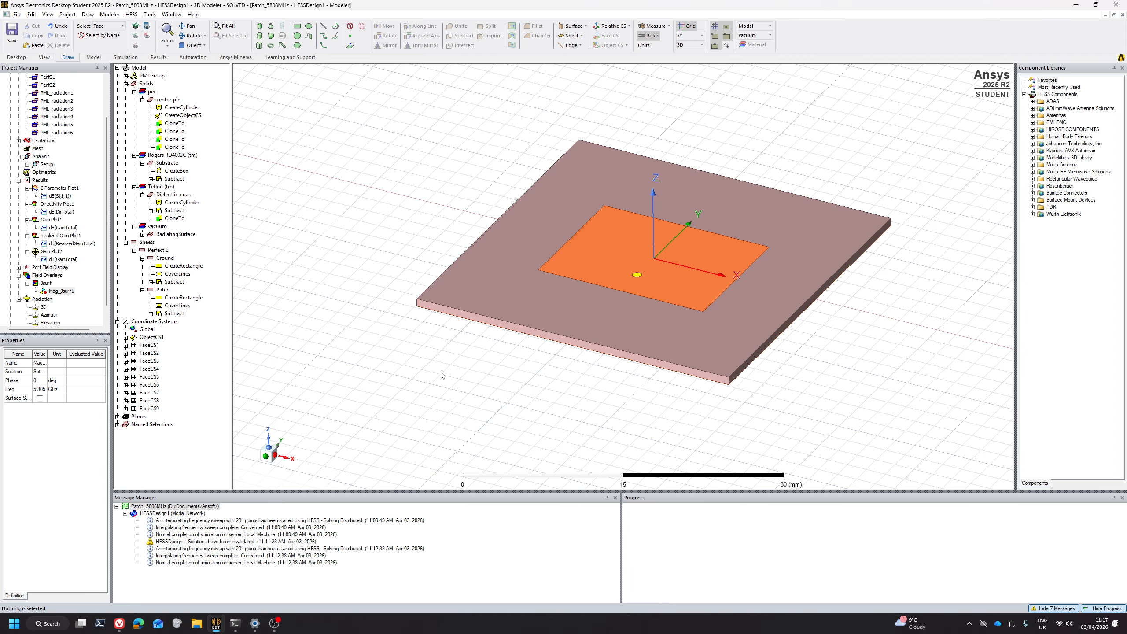
left_click(57, 293)
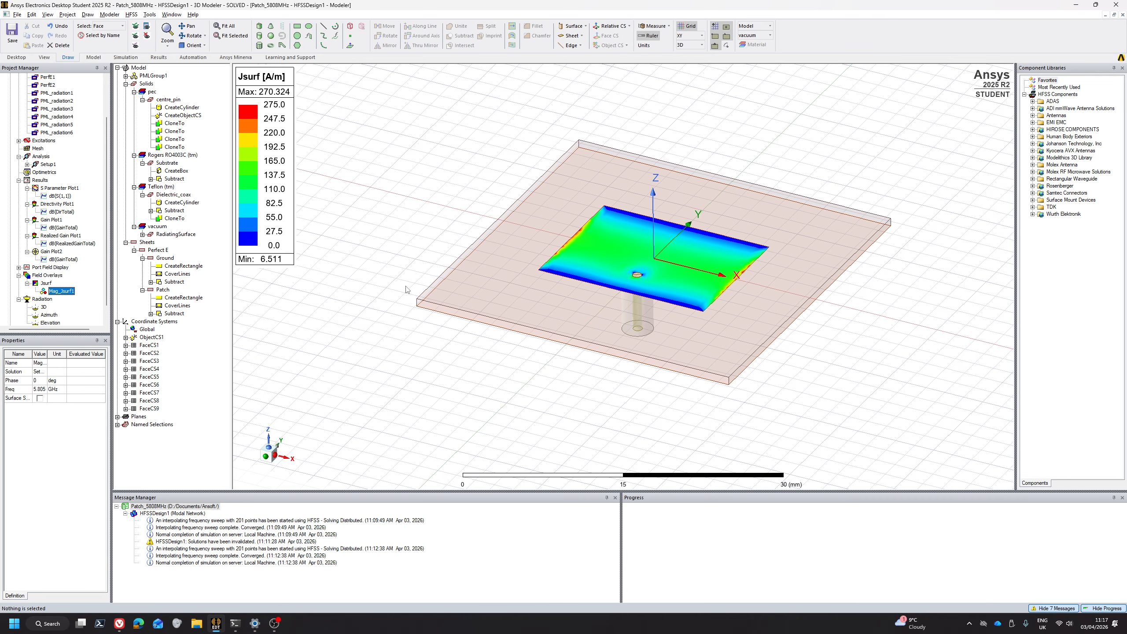
left_click(377, 327)
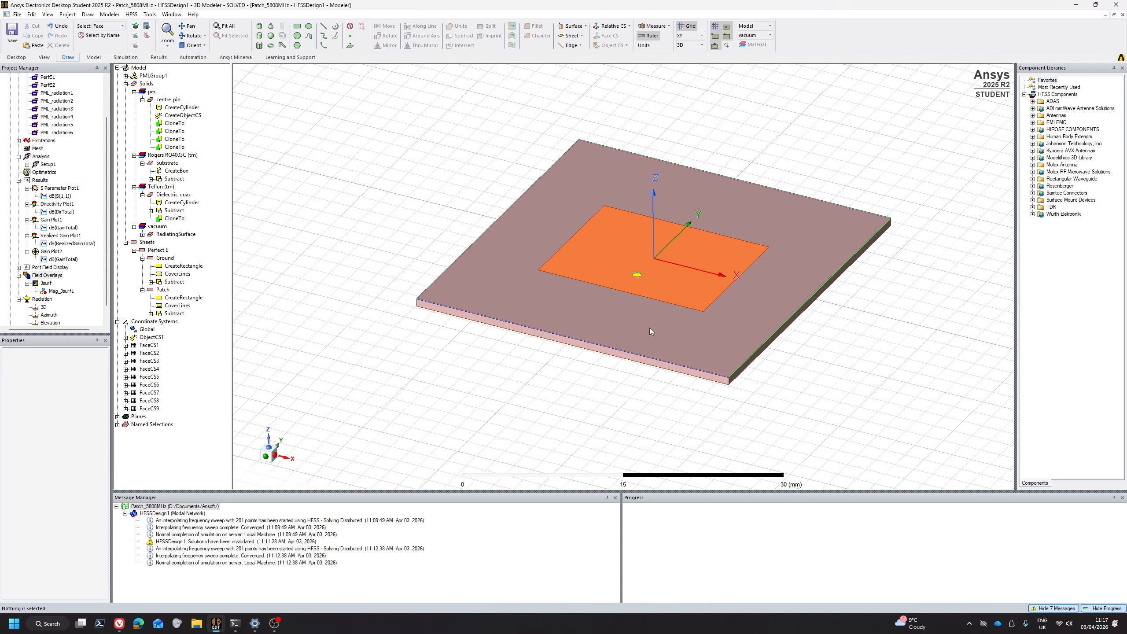